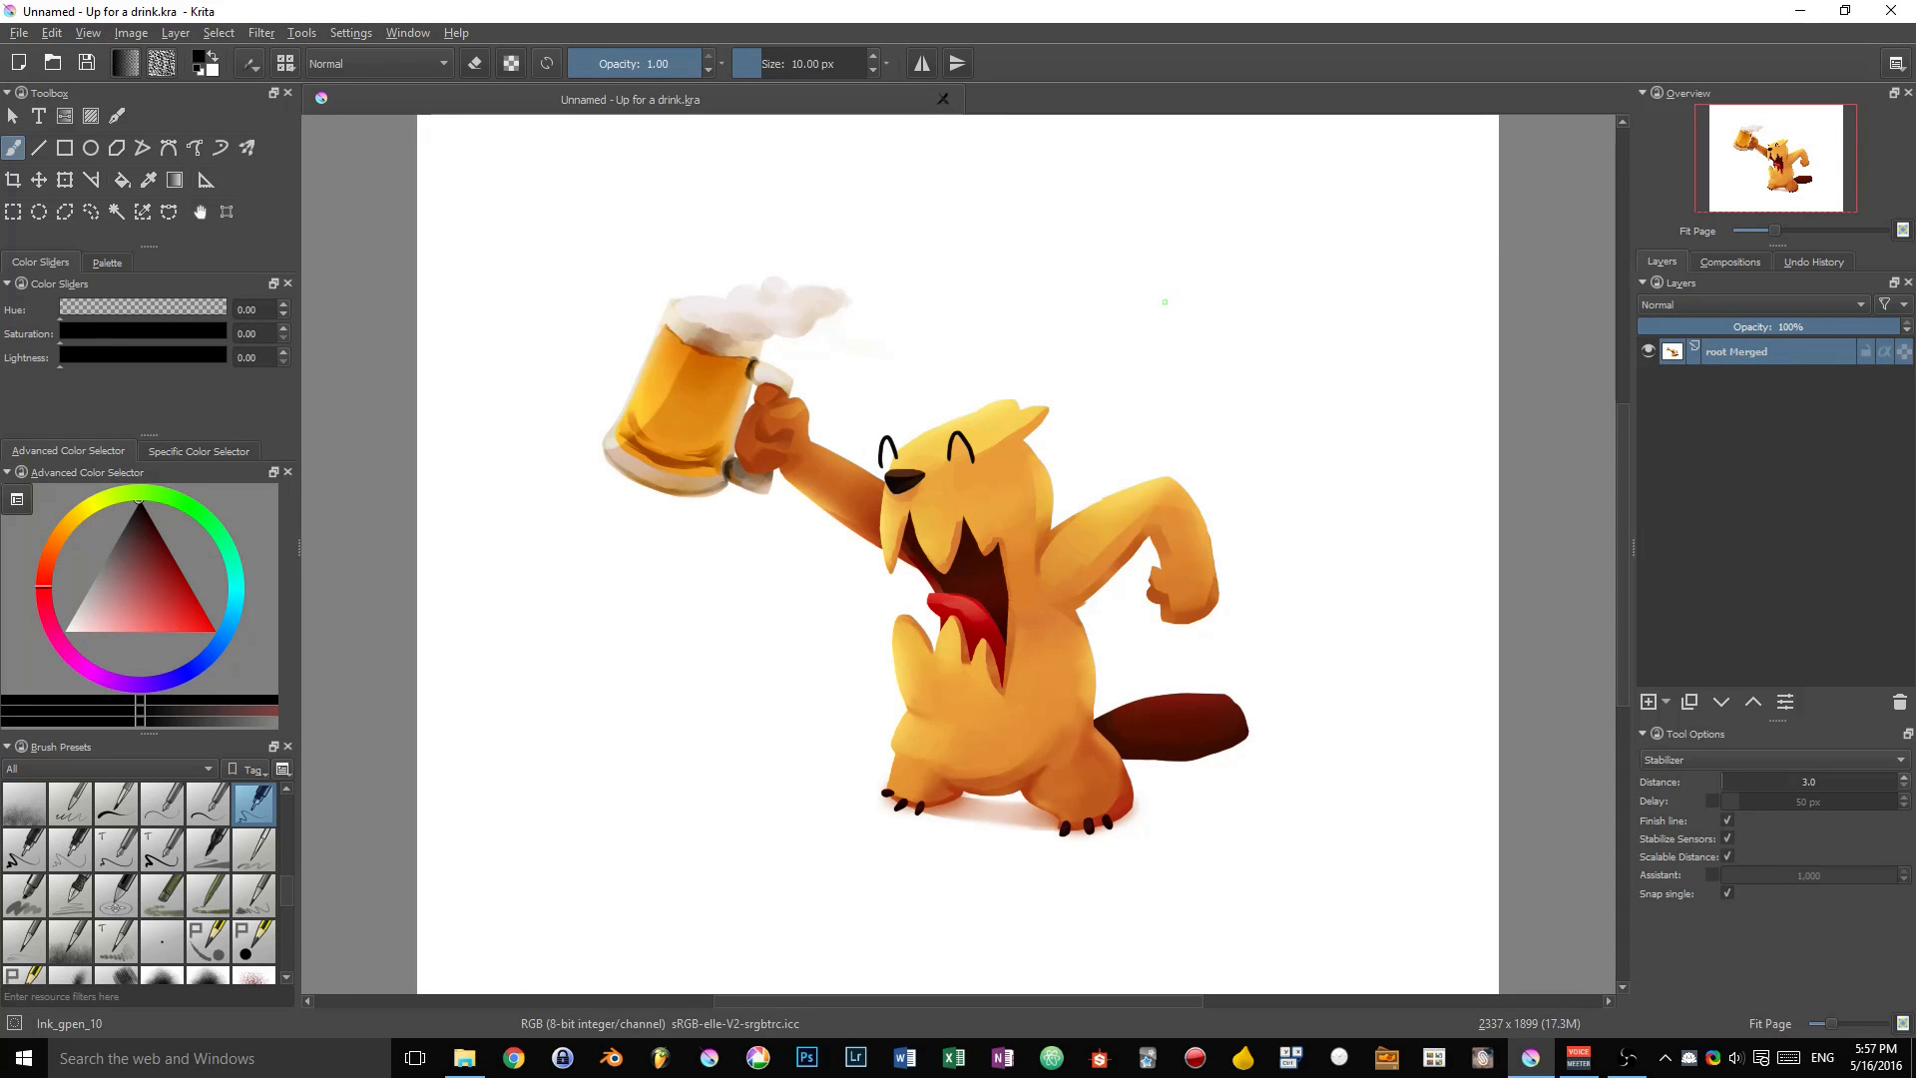
Switch the pop-up palette to the GAQ brushes v1 preset set.
{"action": "right_click", "coordinate": [1168, 374]}
{"action": "left_click", "coordinate": [1322, 529]}
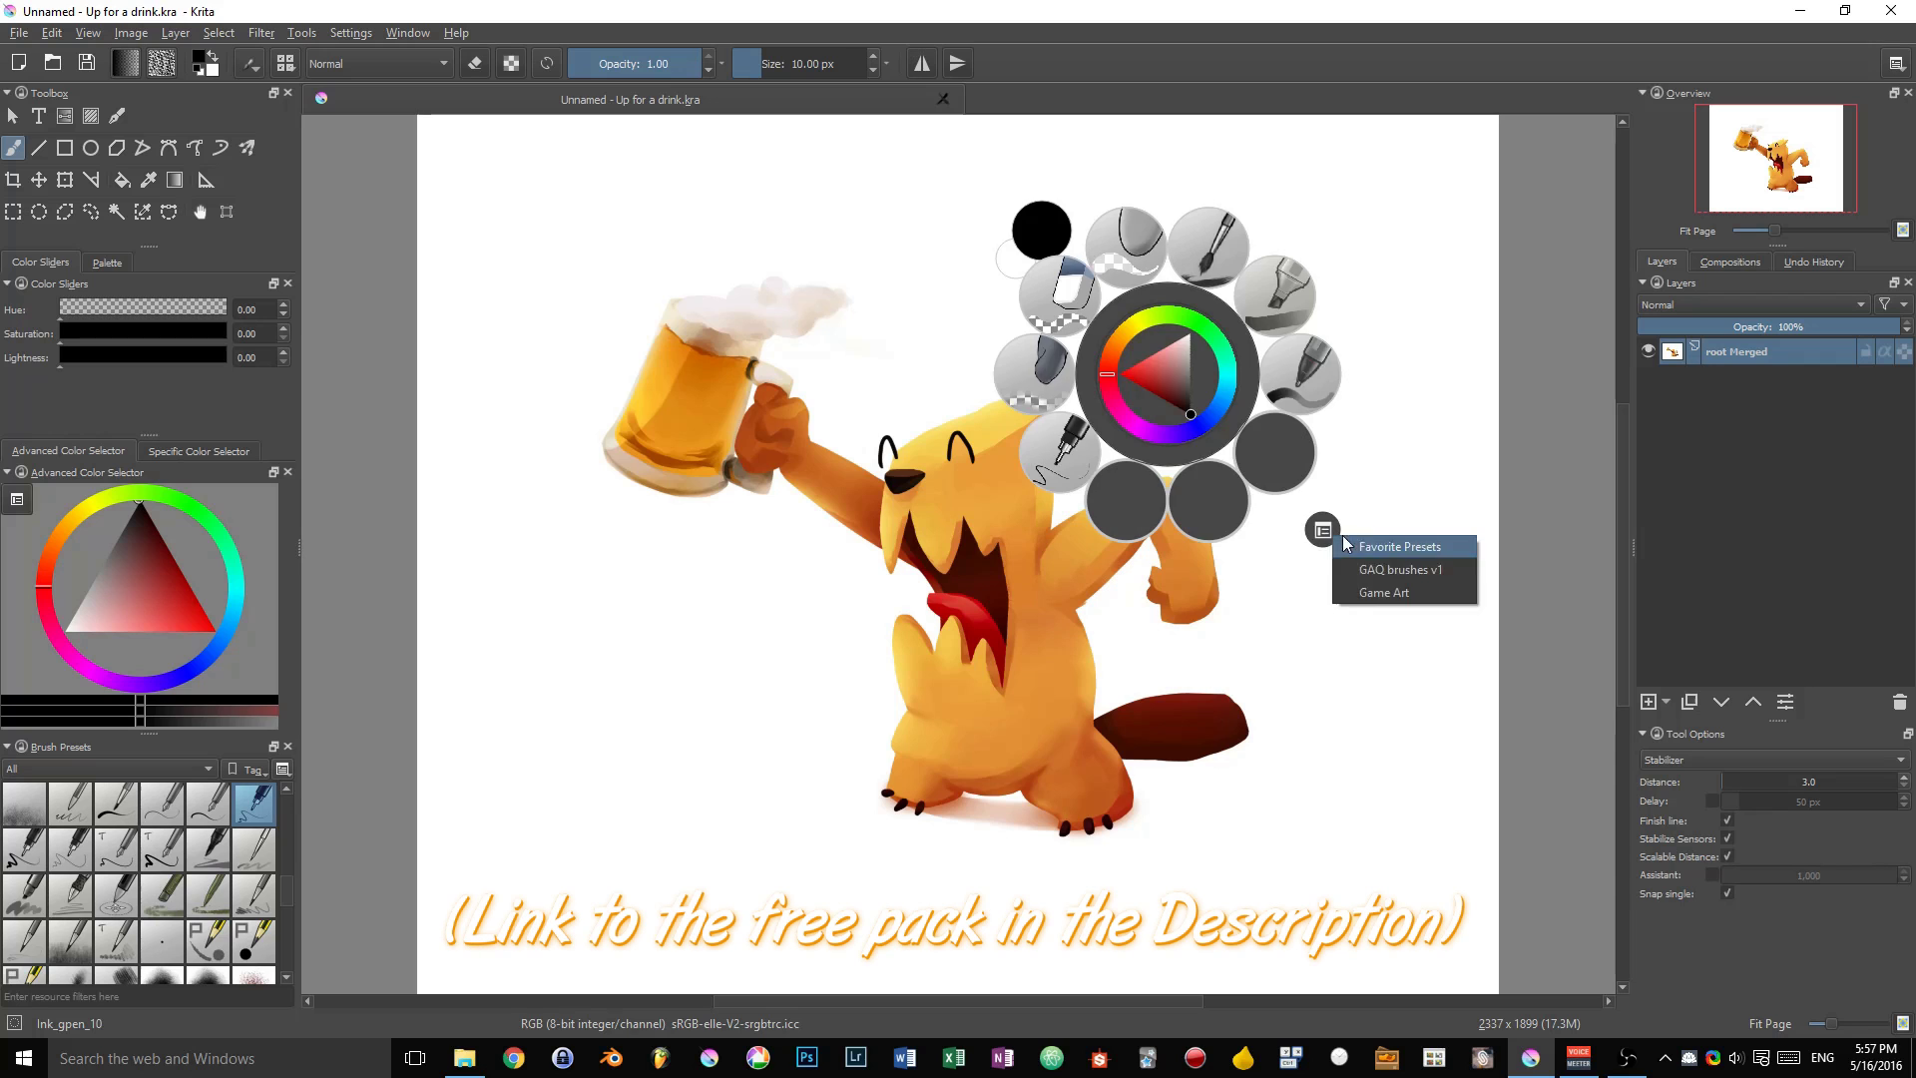
{"action": "left_click", "coordinate": [1391, 567]}
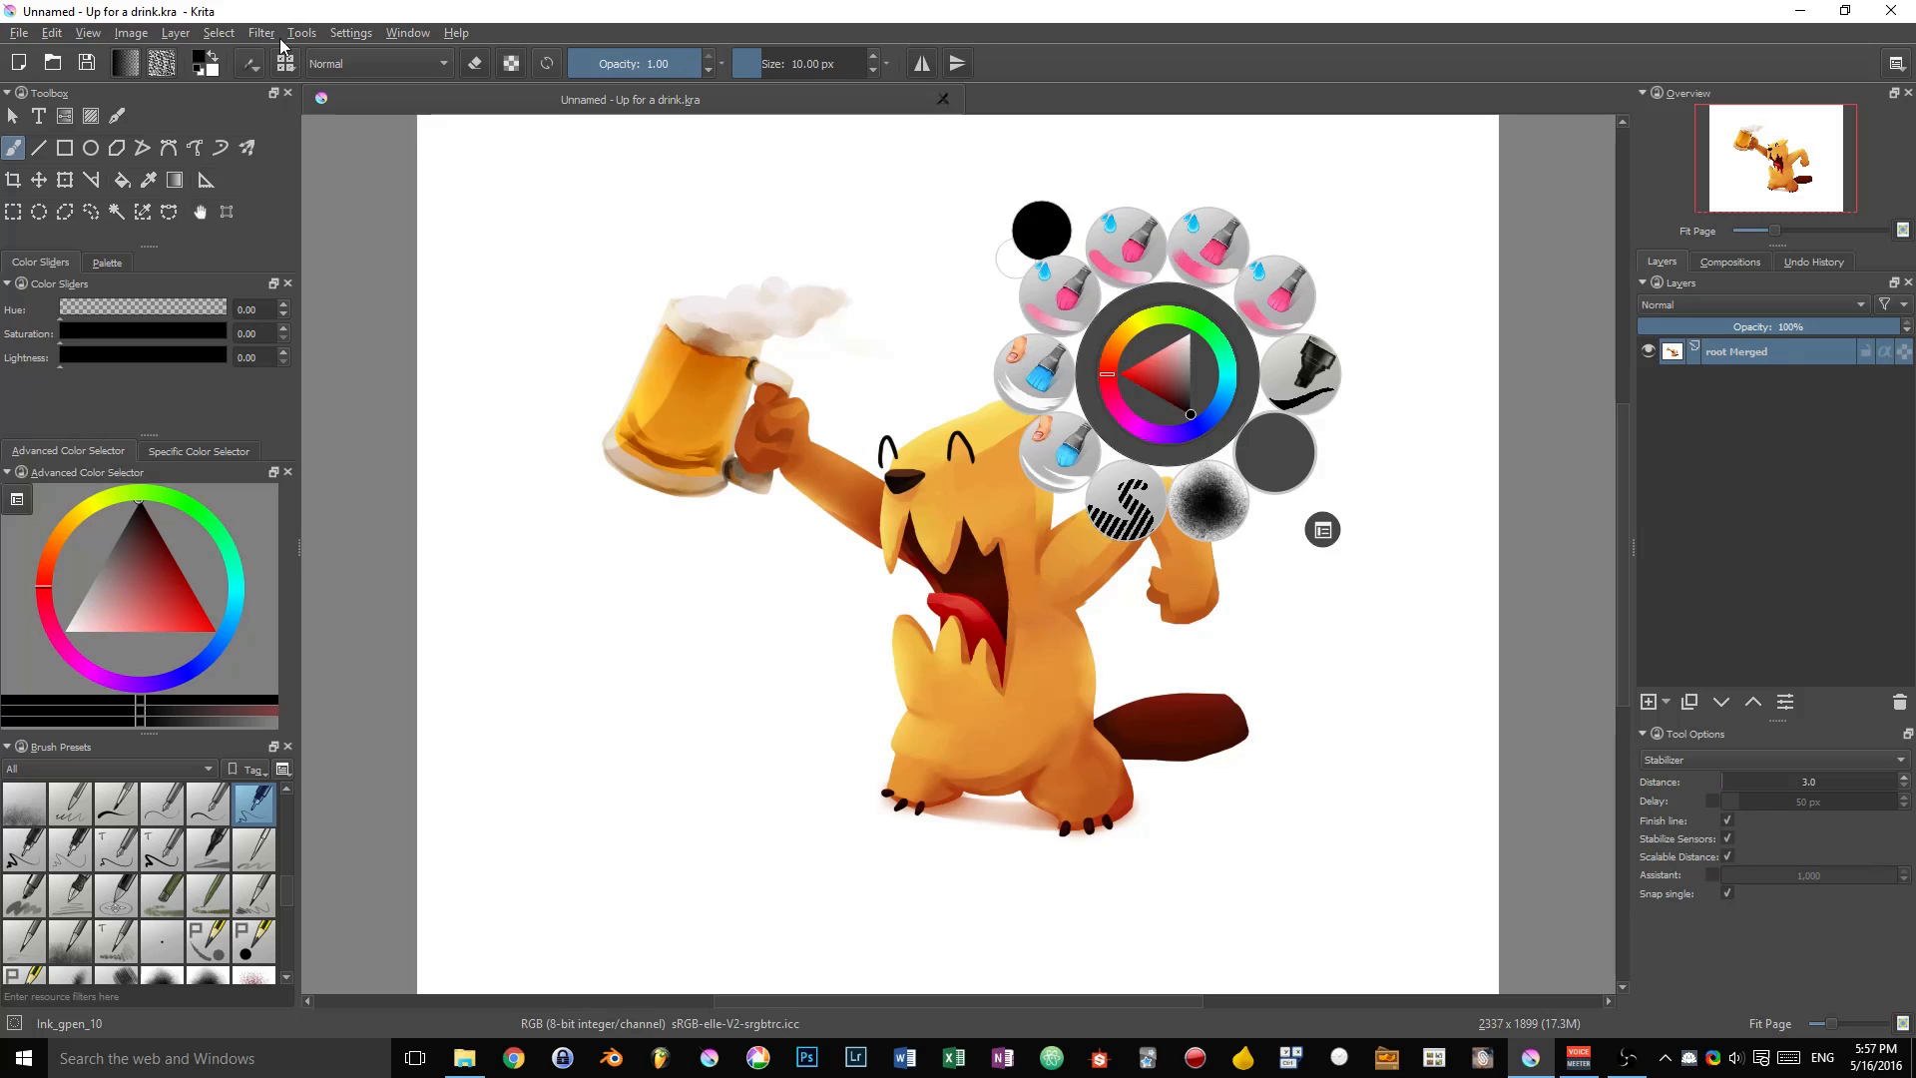
View the Color Smudge engine settings in the brush editor, close it and choose the GAQ_Paint_Flat preset.
{"action": "left_click", "coordinate": [252, 64]}
{"action": "left_click", "coordinate": [260, 145]}
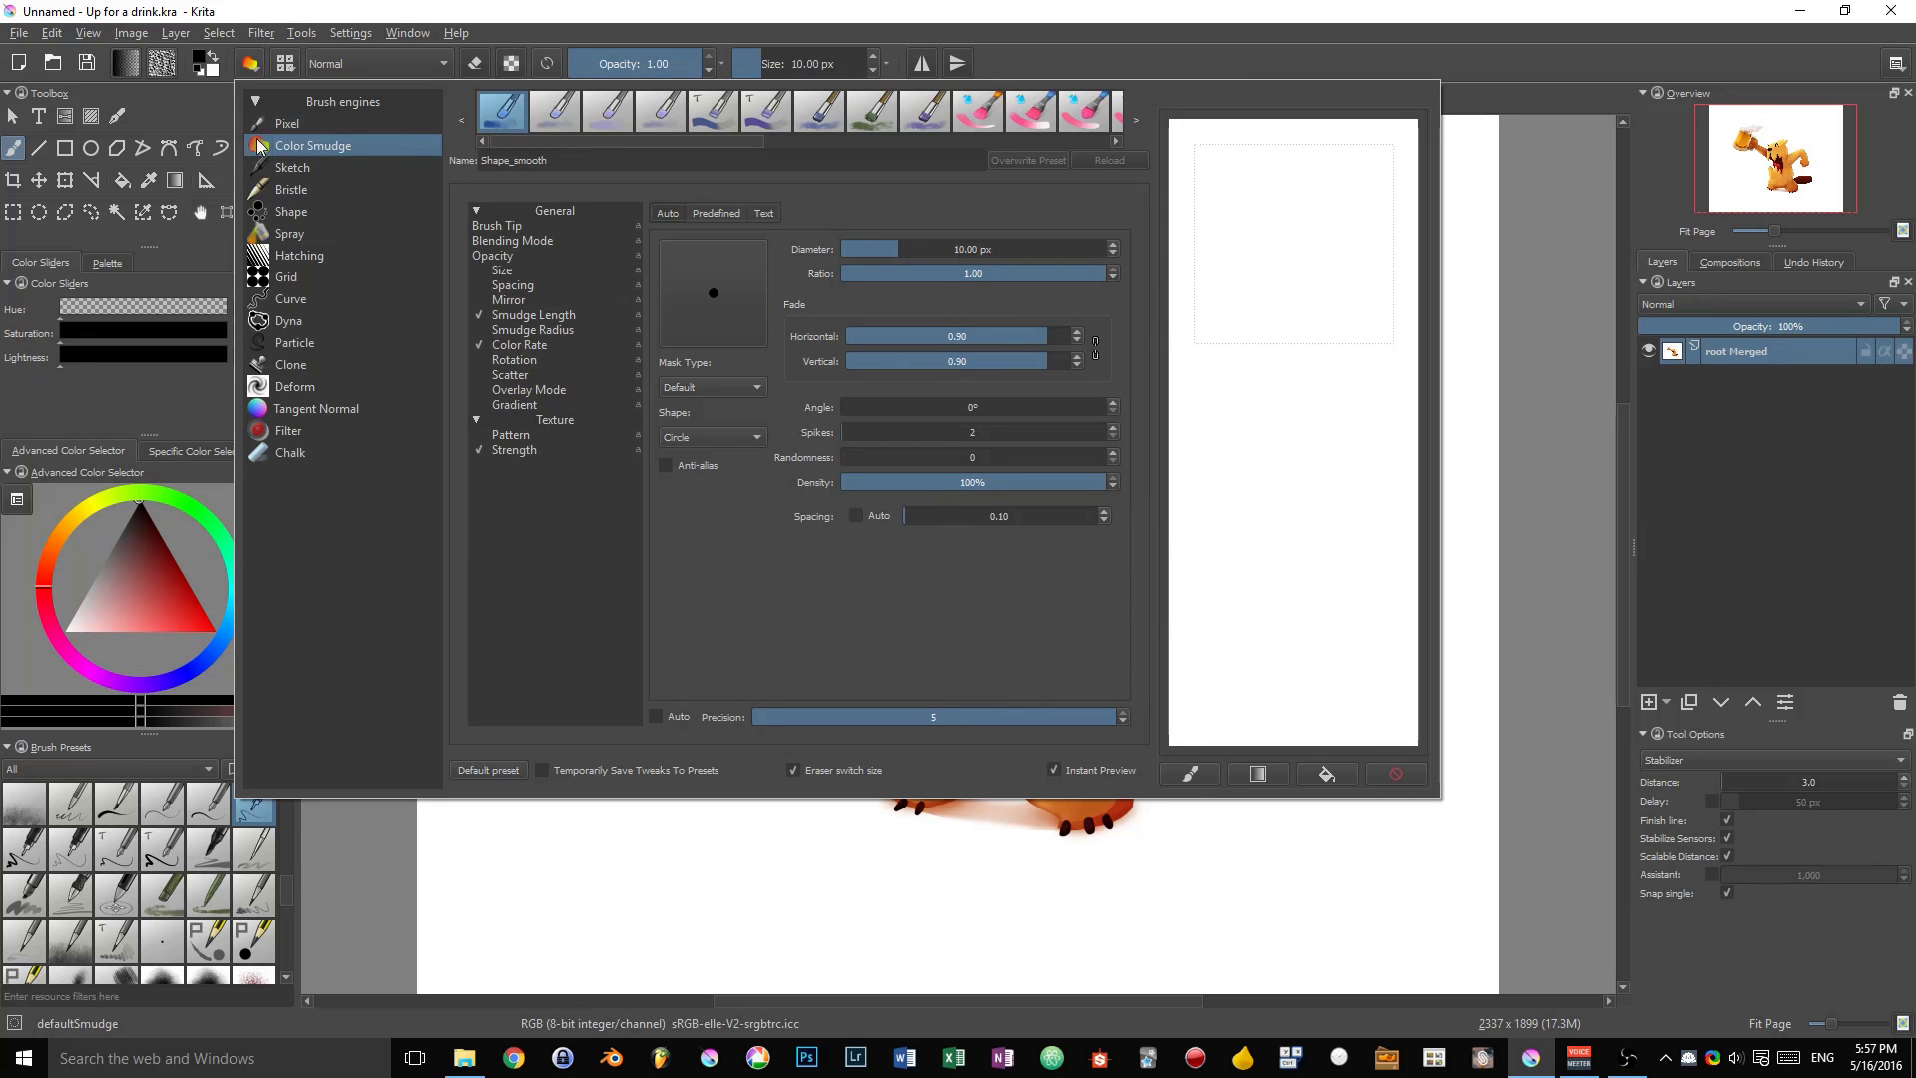
{"action": "left_click", "coordinate": [1031, 935]}
{"action": "right_click", "coordinate": [1190, 388]}
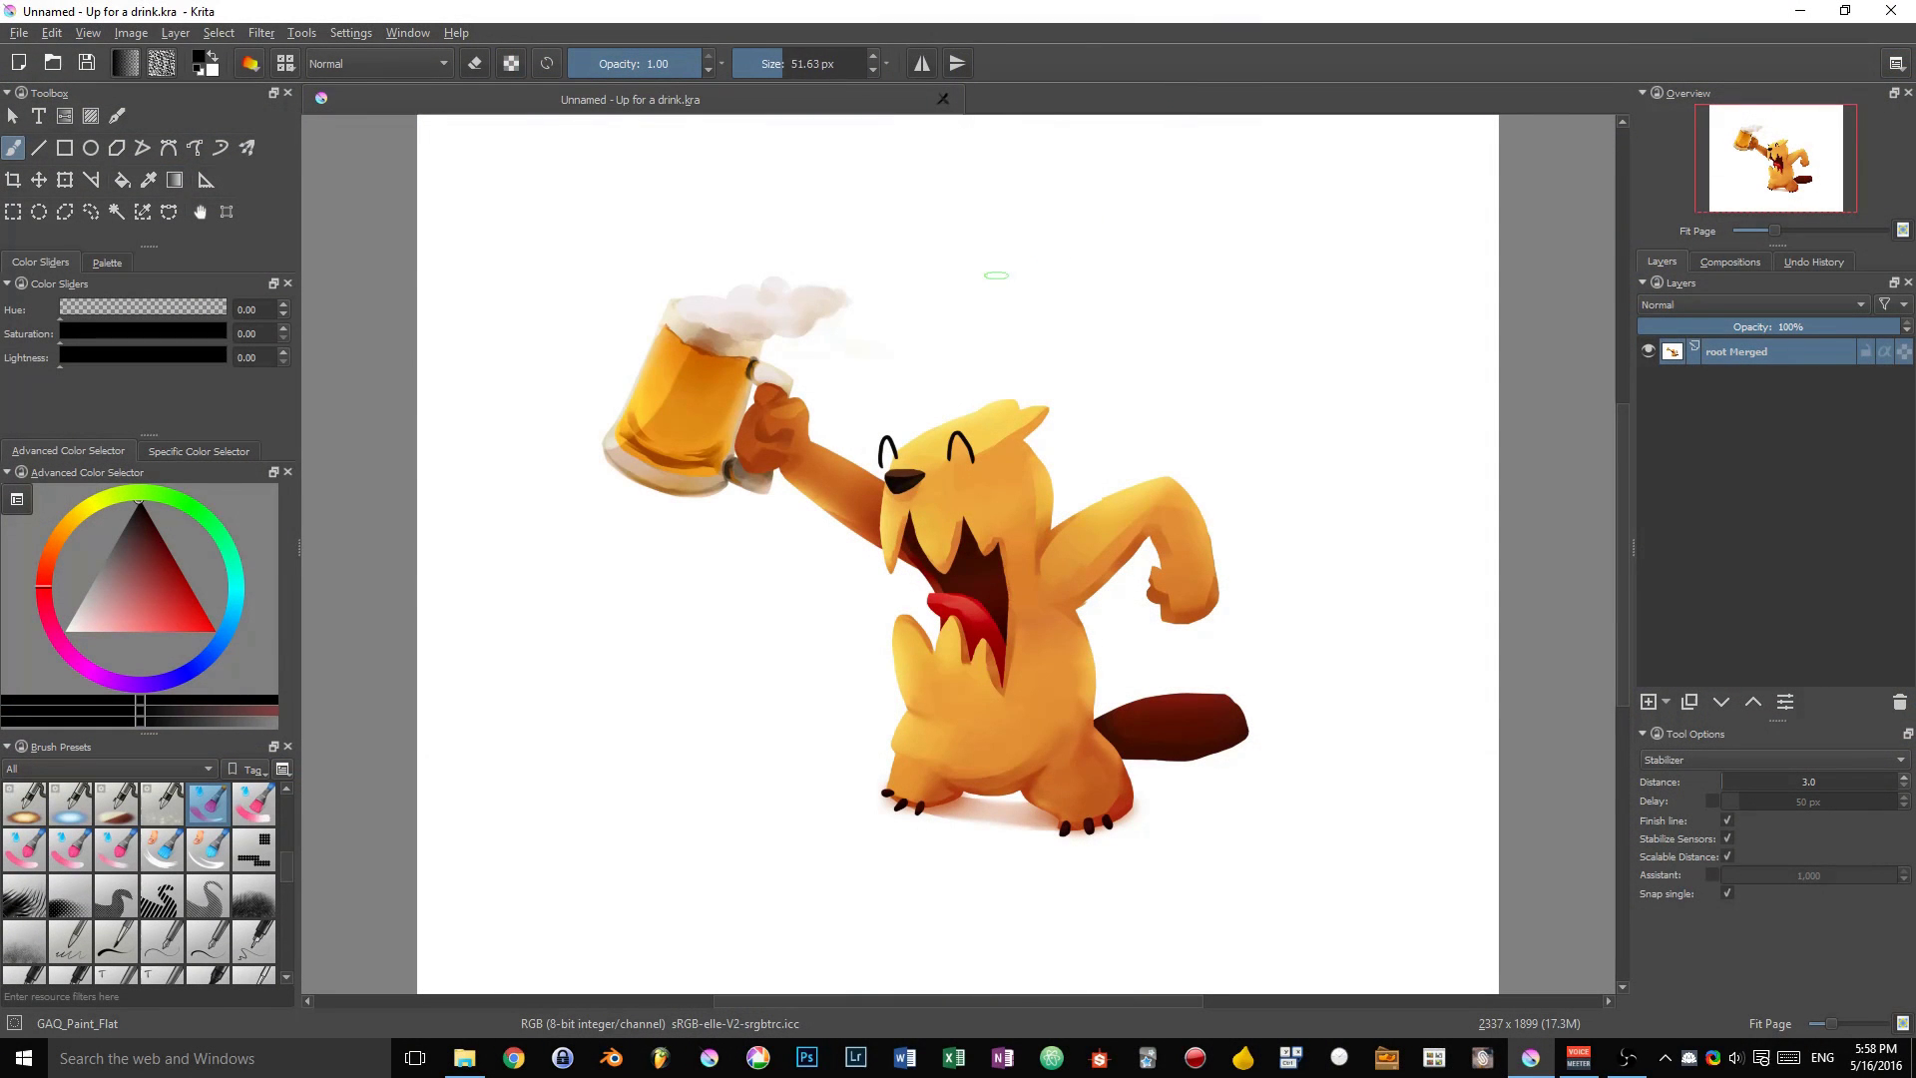
Enlarge the flat brush to about 220 px, try black strokes on the blank canvas above the bent arm, and undo them.
{"action": "left_click_drag", "start_coordinate": [996, 275], "coordinate": [1232, 247]}
{"action": "mouse_move", "coordinate": [1083, 269]}
{"action": "left_mouse_down"}
{"action": "mouse_move", "coordinate": [1136, 270]}
{"action": "mouse_move", "coordinate": [1337, 391]}
{"action": "left_mouse_up"}
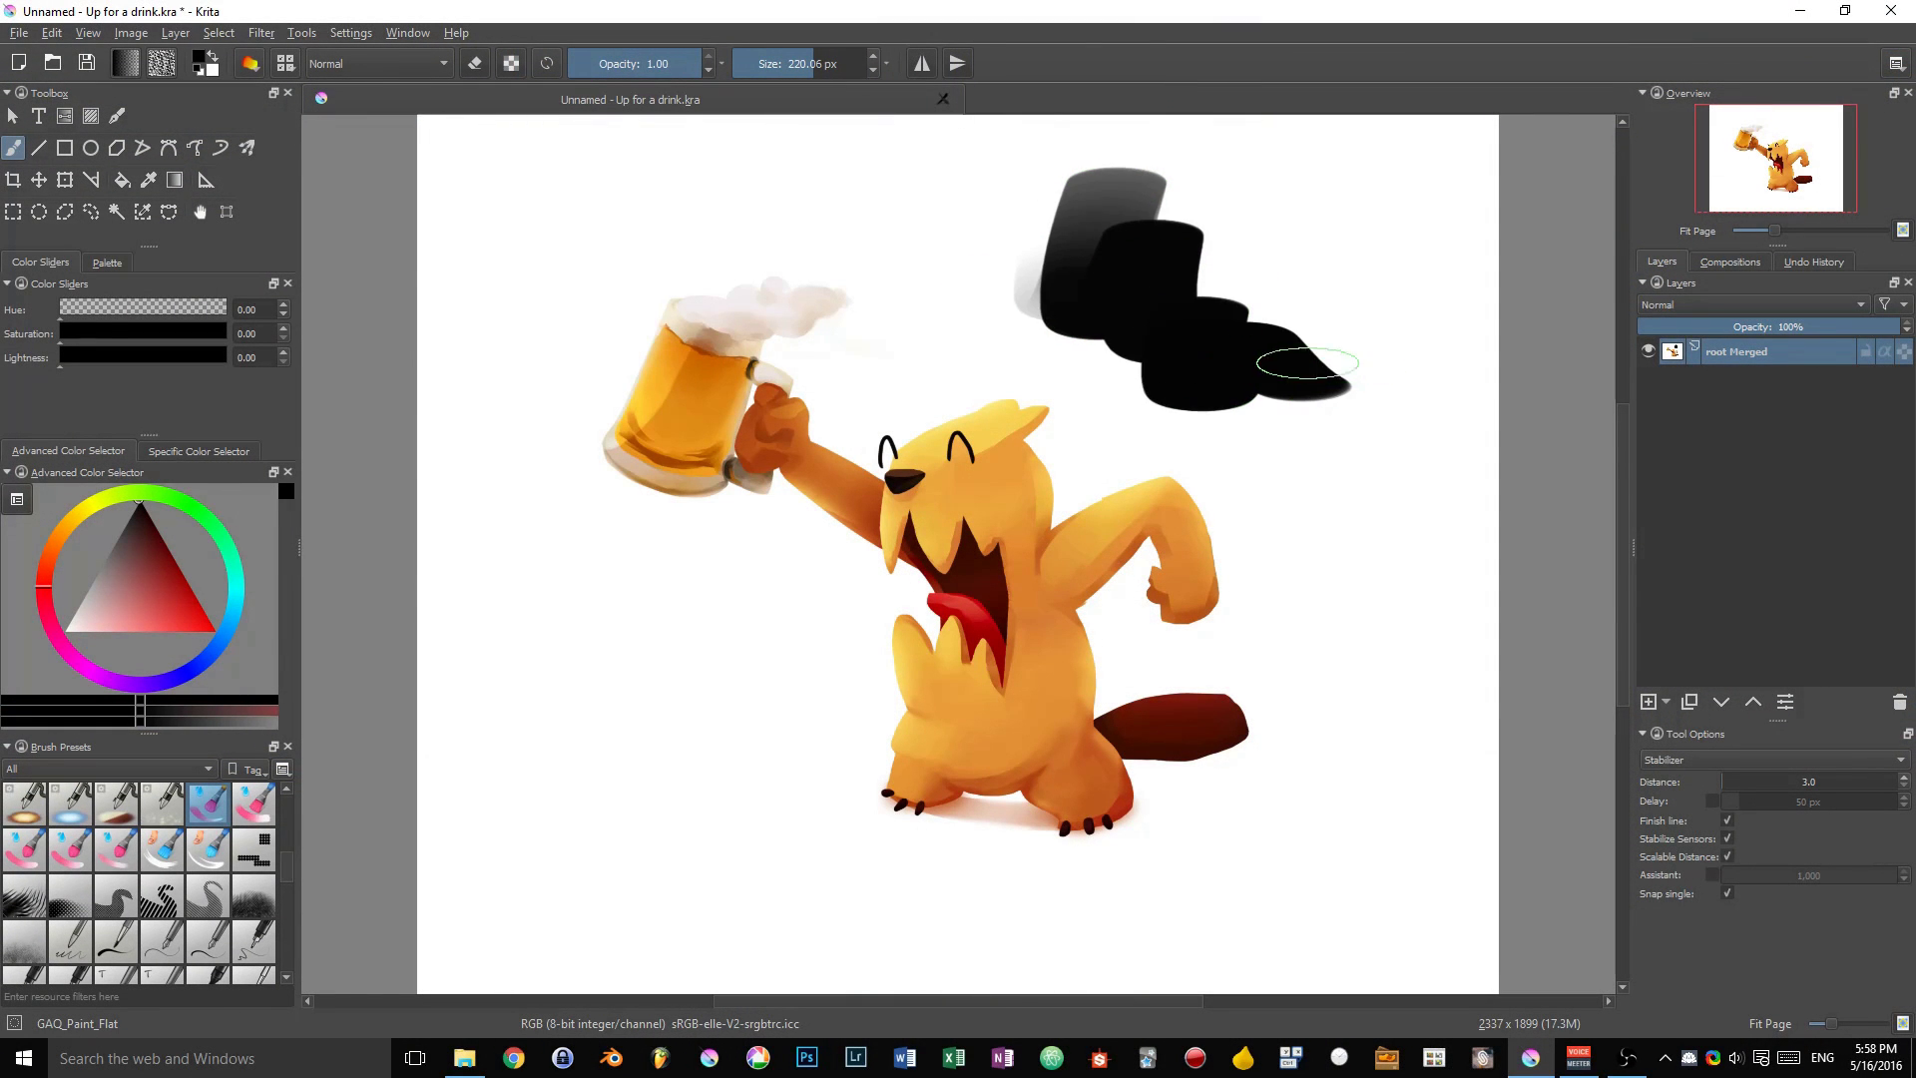
{"action": "key", "text": "ctrl+z"}
Pick a saturated red, try a stroke on the blank canvas above the character, and undo it.
{"action": "left_click", "coordinate": [211, 622]}
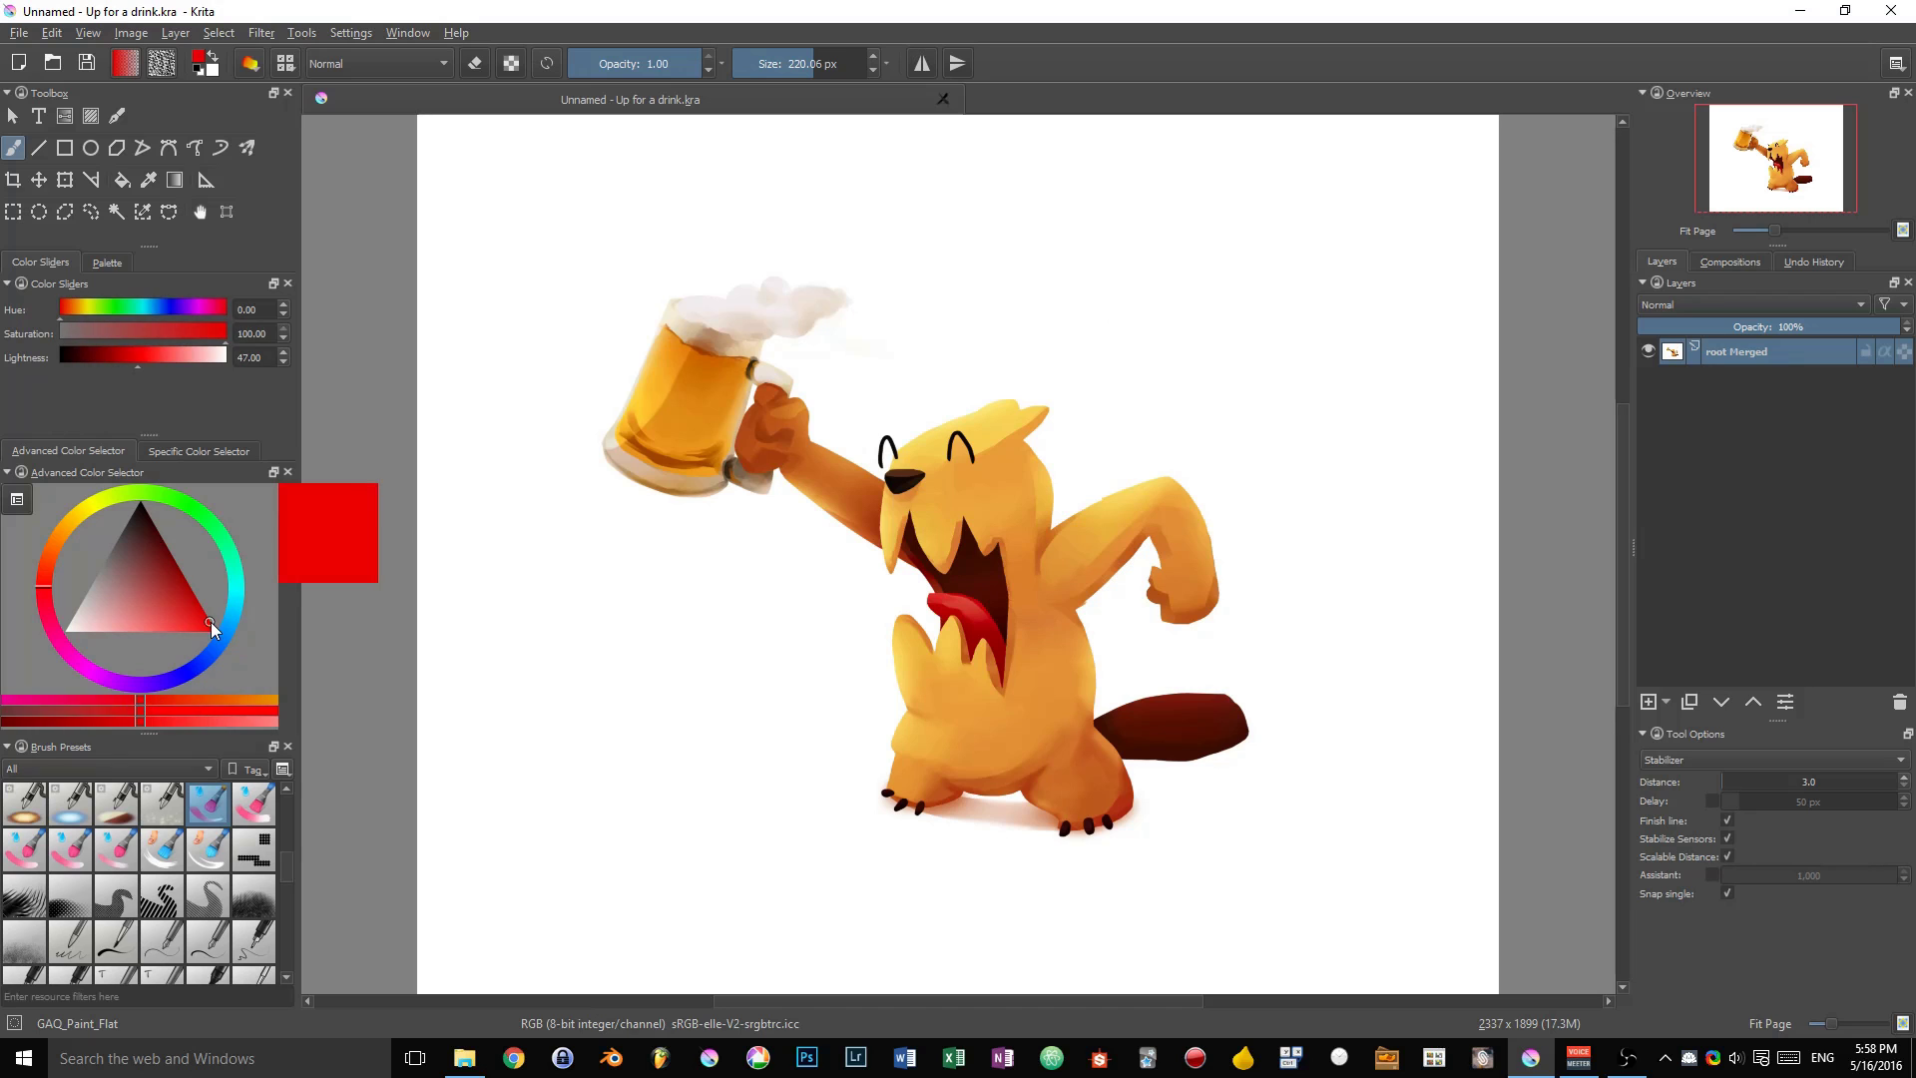
{"action": "mouse_move", "coordinate": [1009, 200]}
{"action": "left_mouse_down"}
{"action": "mouse_move", "coordinate": [1015, 325]}
{"action": "mouse_move", "coordinate": [1098, 240]}
{"action": "mouse_move", "coordinate": [1238, 250]}
{"action": "mouse_move", "coordinate": [1248, 339]}
{"action": "left_mouse_up"}
{"action": "key", "text": "ctrl+z"}
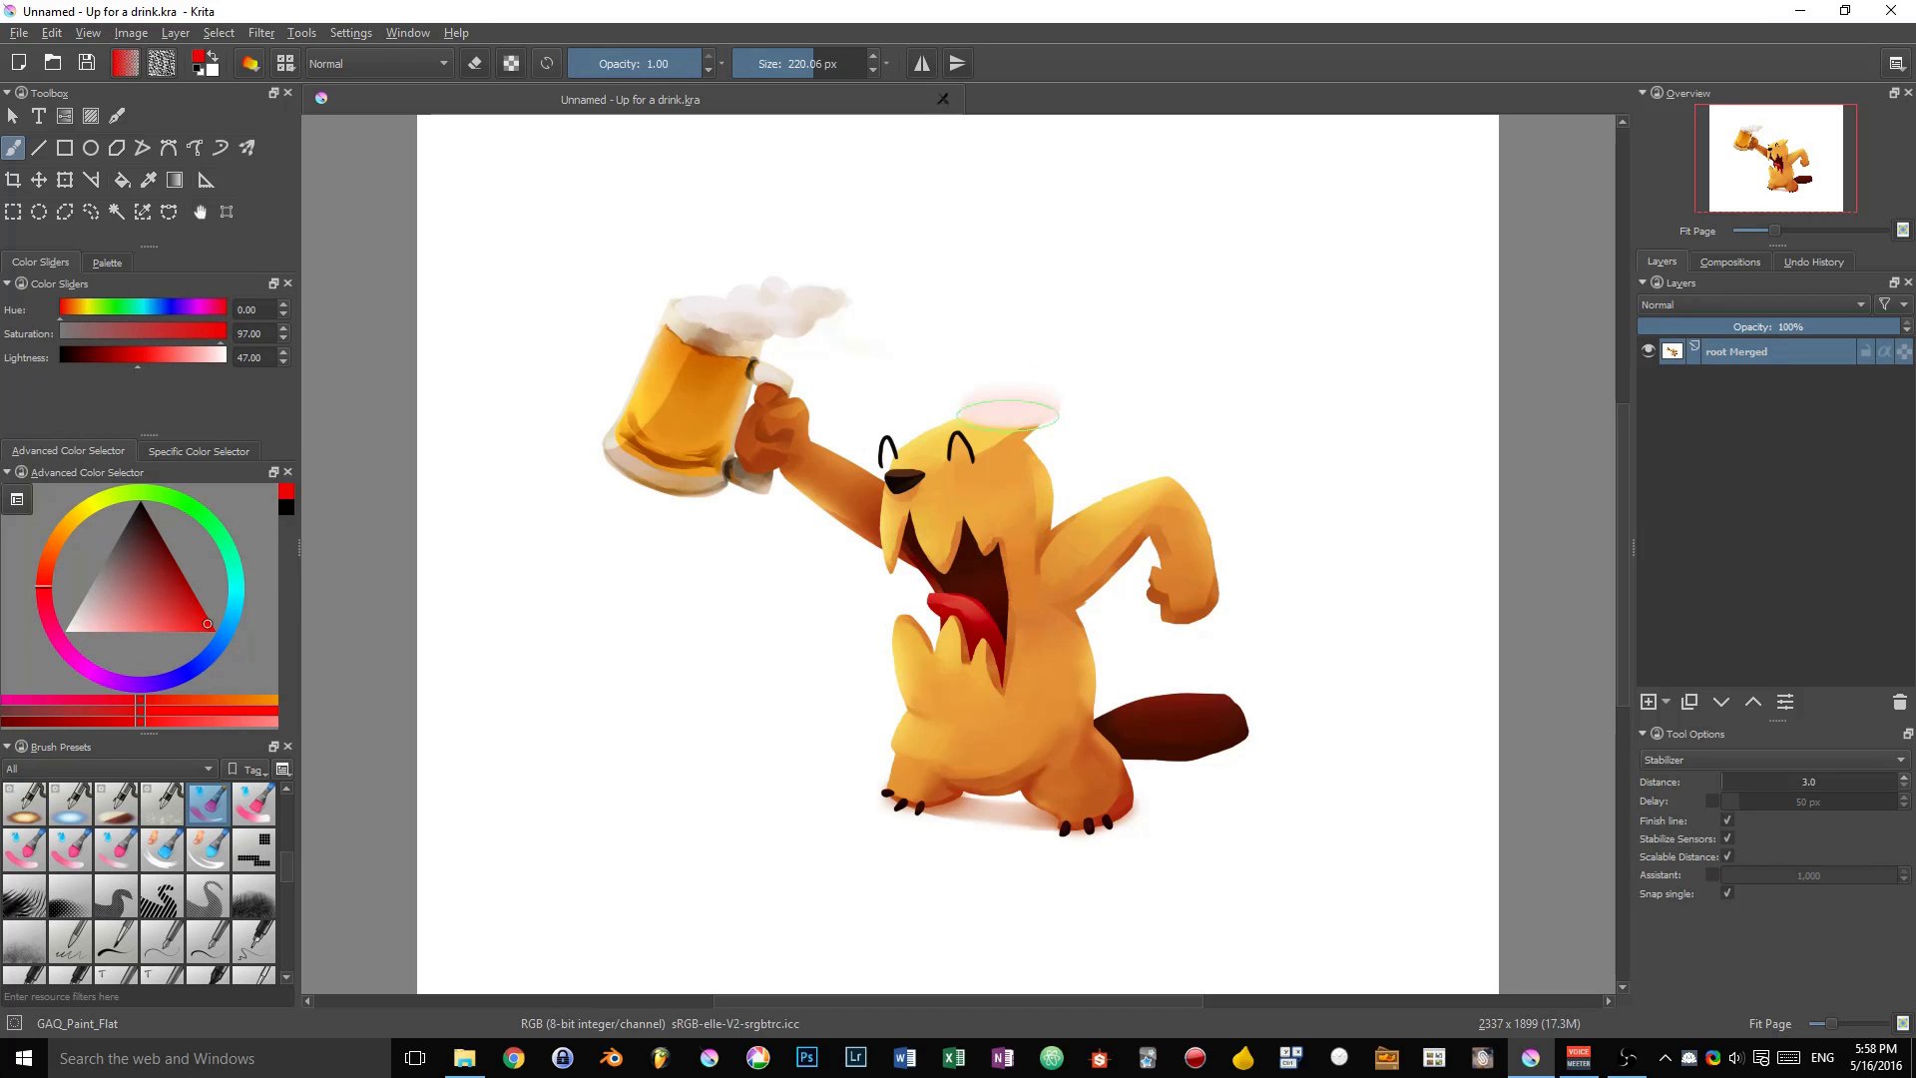
Try smearing the flat brush over the character's face and painting red over the bent arm, undoing both strokes.
{"action": "left_click_drag", "start_coordinate": [1008, 412], "coordinate": [1013, 661]}
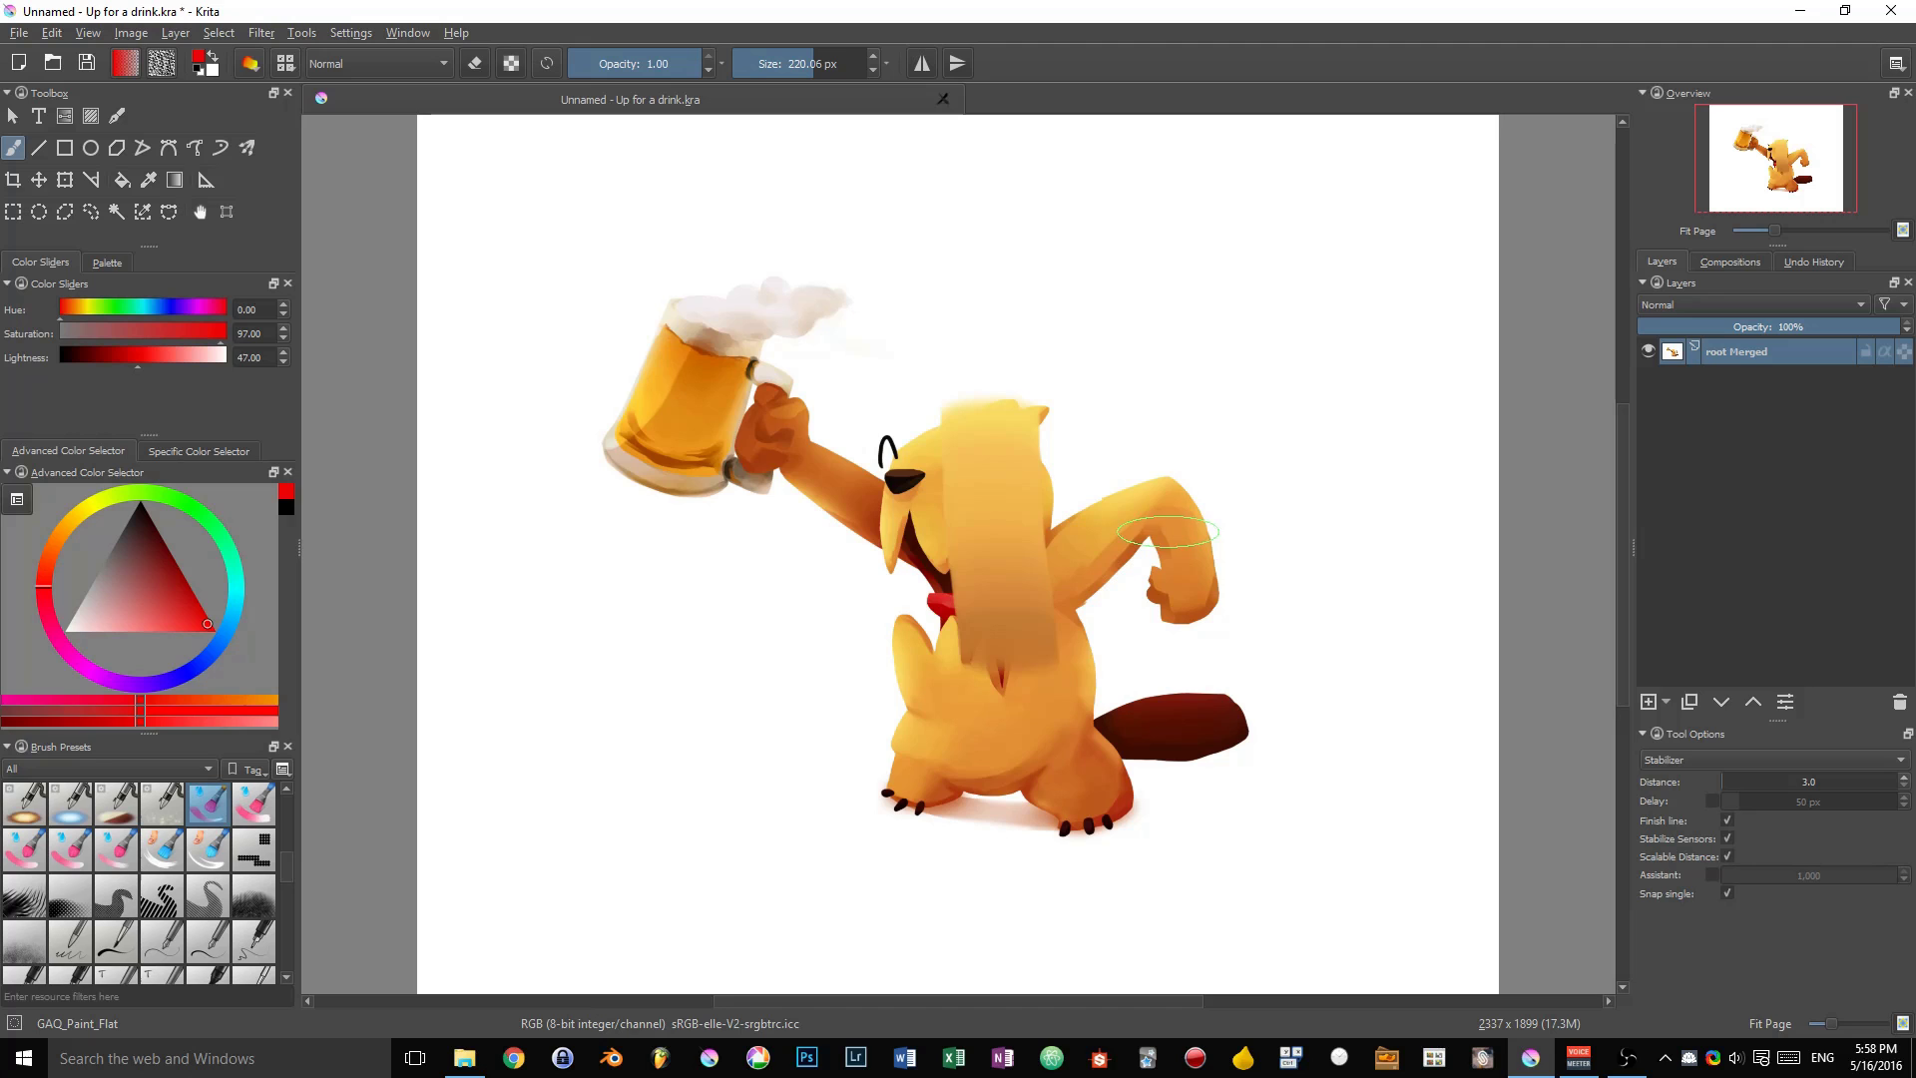
{"action": "key", "text": "ctrl+z"}
{"action": "left_click_drag", "start_coordinate": [1169, 469], "coordinate": [1162, 673]}
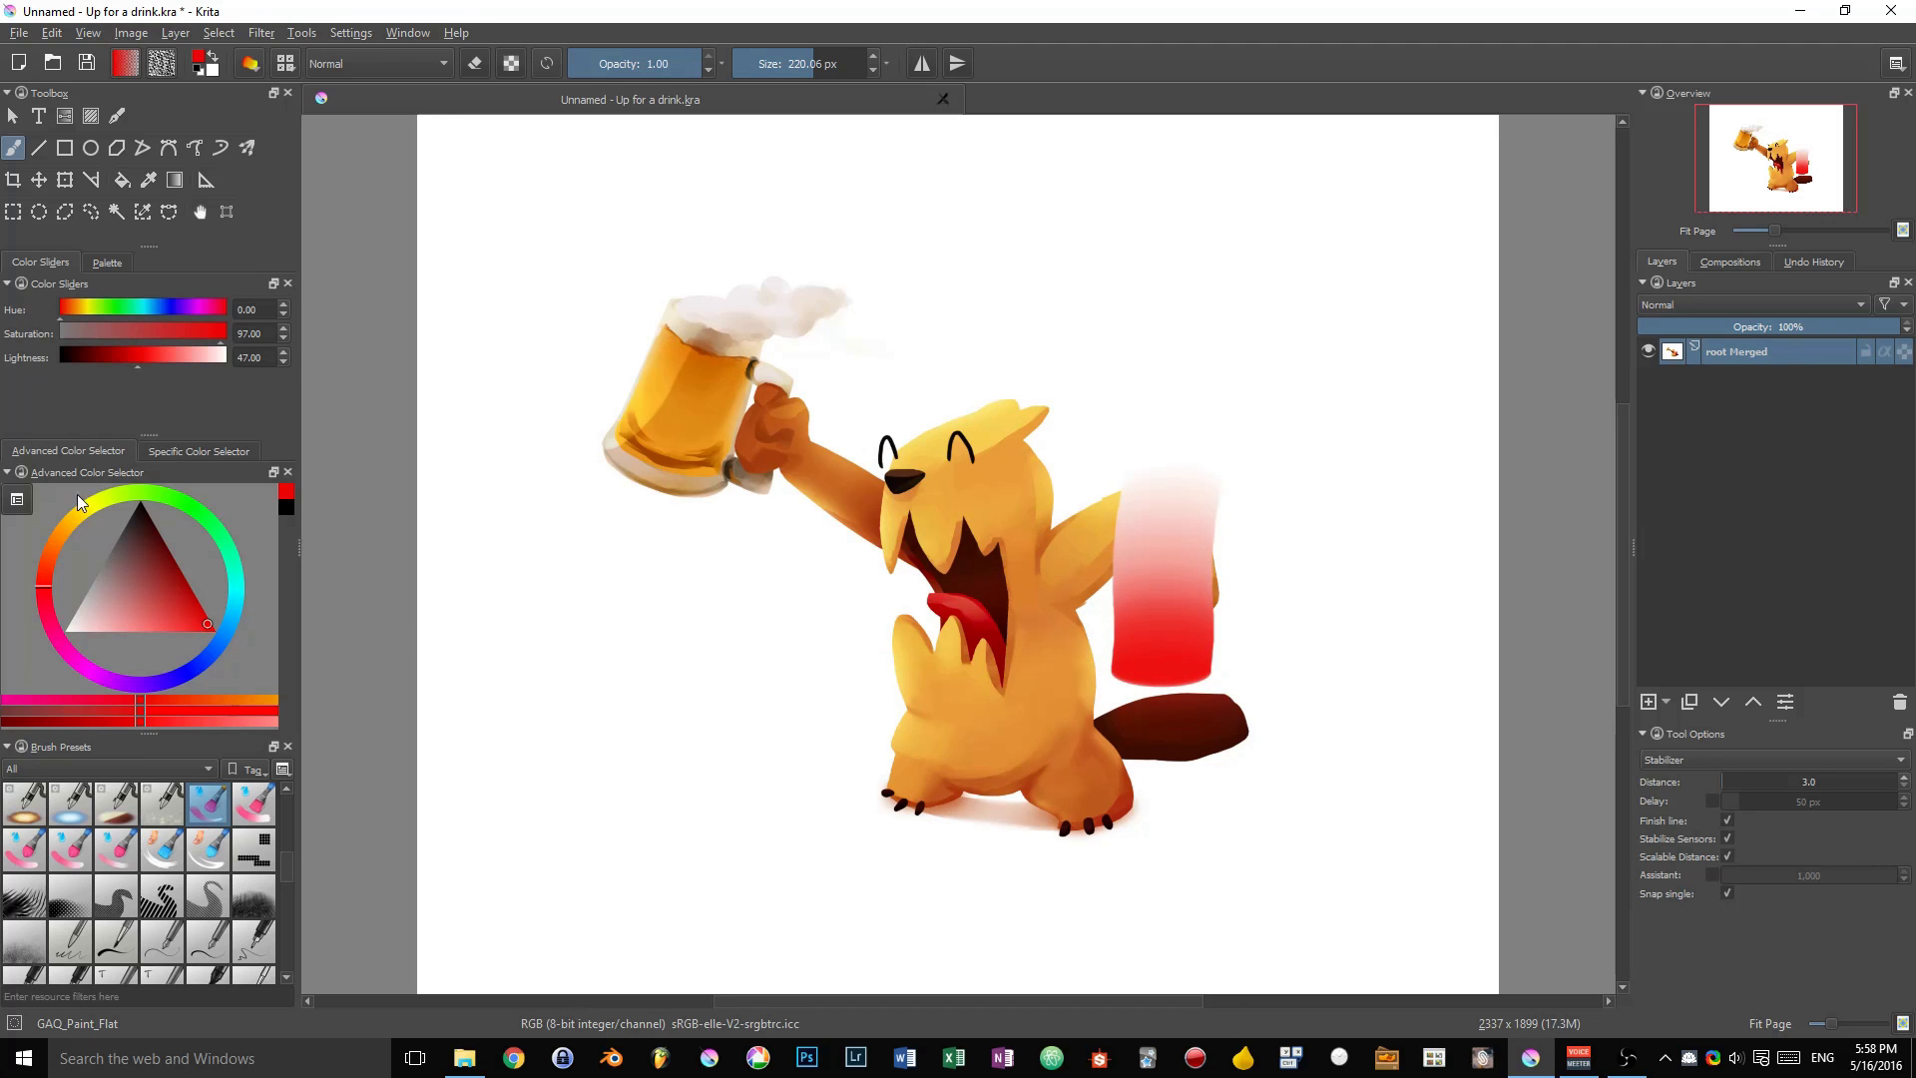
{"action": "key", "text": "ctrl+z"}
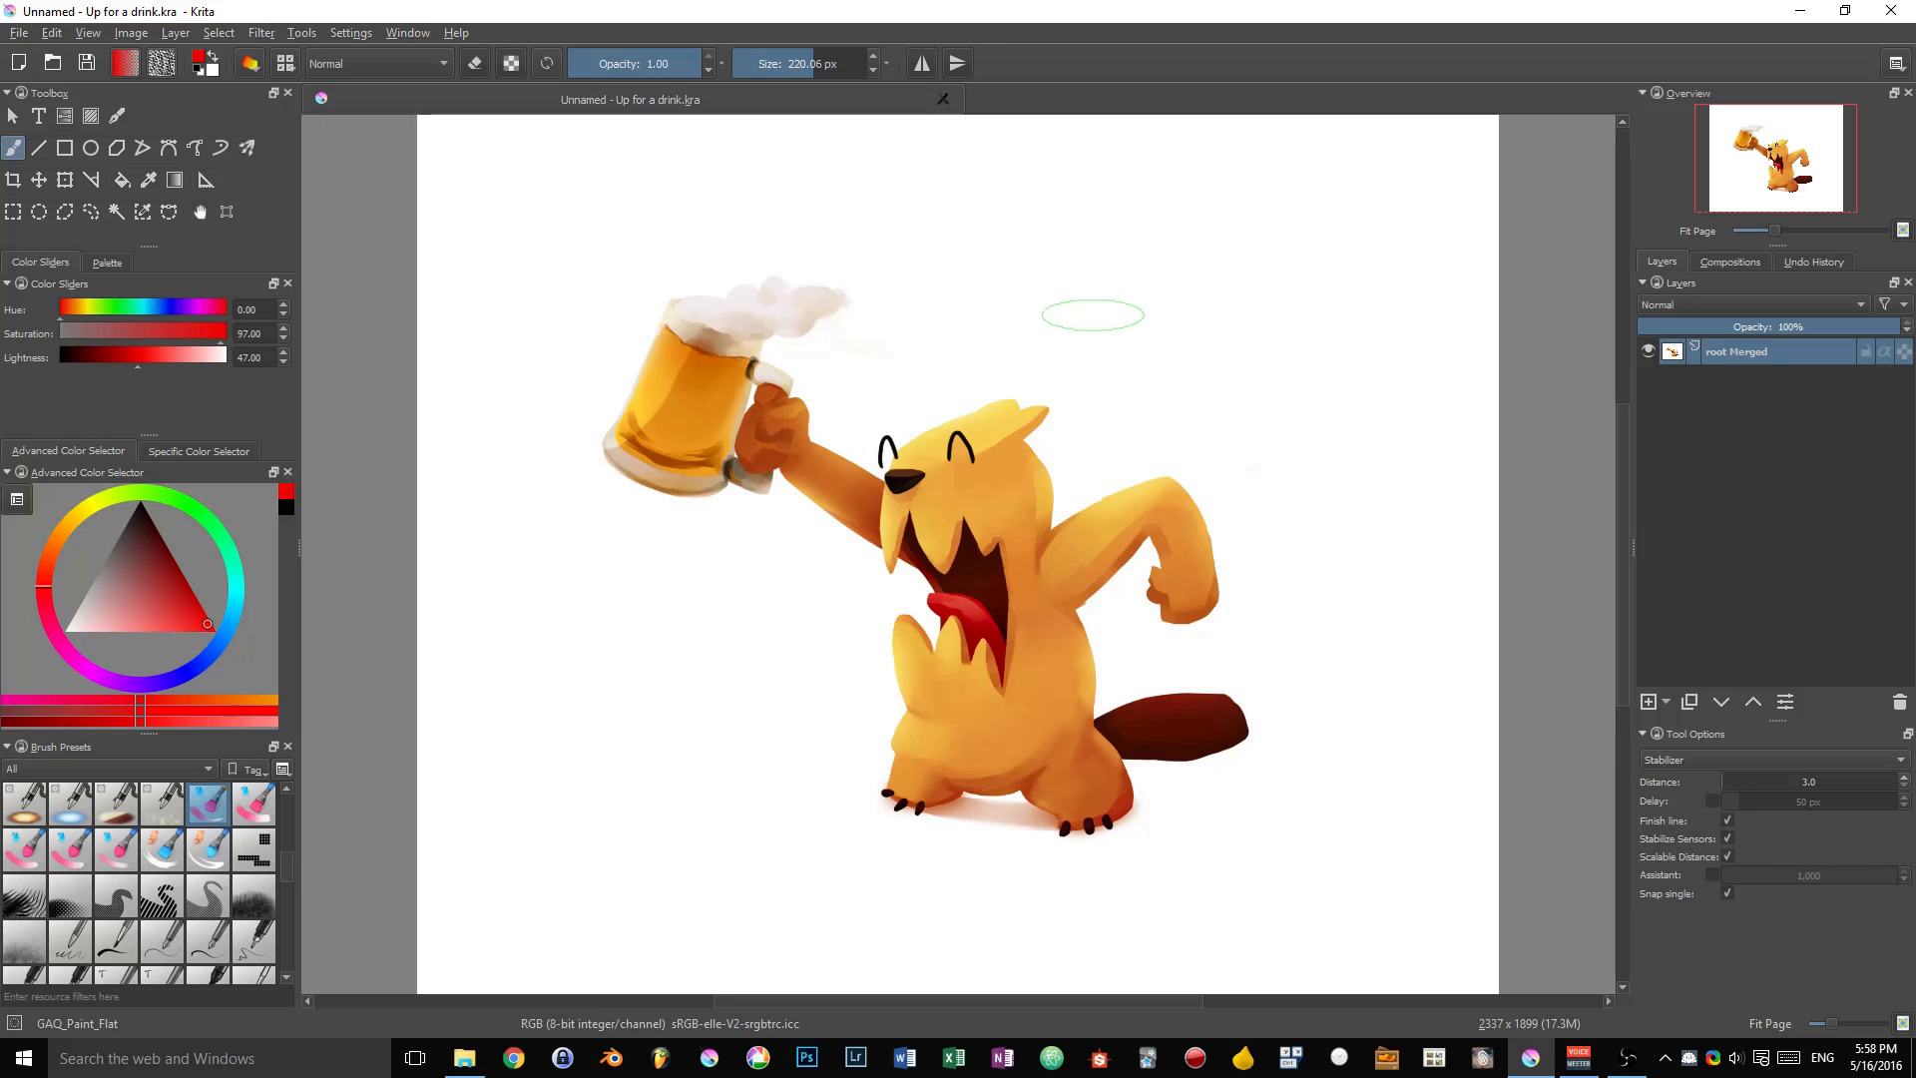
Try pale pink strokes and a solid red zigzag on the blank canvas above the character, undoing the zigzag.
{"action": "mouse_move", "coordinate": [1068, 208]}
{"action": "left_mouse_down"}
{"action": "mouse_move", "coordinate": [1008, 300]}
{"action": "mouse_move", "coordinate": [1148, 260]}
{"action": "mouse_move", "coordinate": [1227, 349]}
{"action": "mouse_move", "coordinate": [1255, 279]}
{"action": "mouse_move", "coordinate": [1318, 395]}
{"action": "mouse_move", "coordinate": [1362, 404]}
{"action": "left_mouse_up"}
{"action": "key", "text": "ctrl+z"}
{"action": "mouse_move", "coordinate": [971, 239]}
{"action": "left_mouse_down"}
{"action": "mouse_move", "coordinate": [974, 340]}
{"action": "mouse_move", "coordinate": [1138, 262]}
{"action": "mouse_move", "coordinate": [1176, 378]}
{"action": "left_mouse_up"}
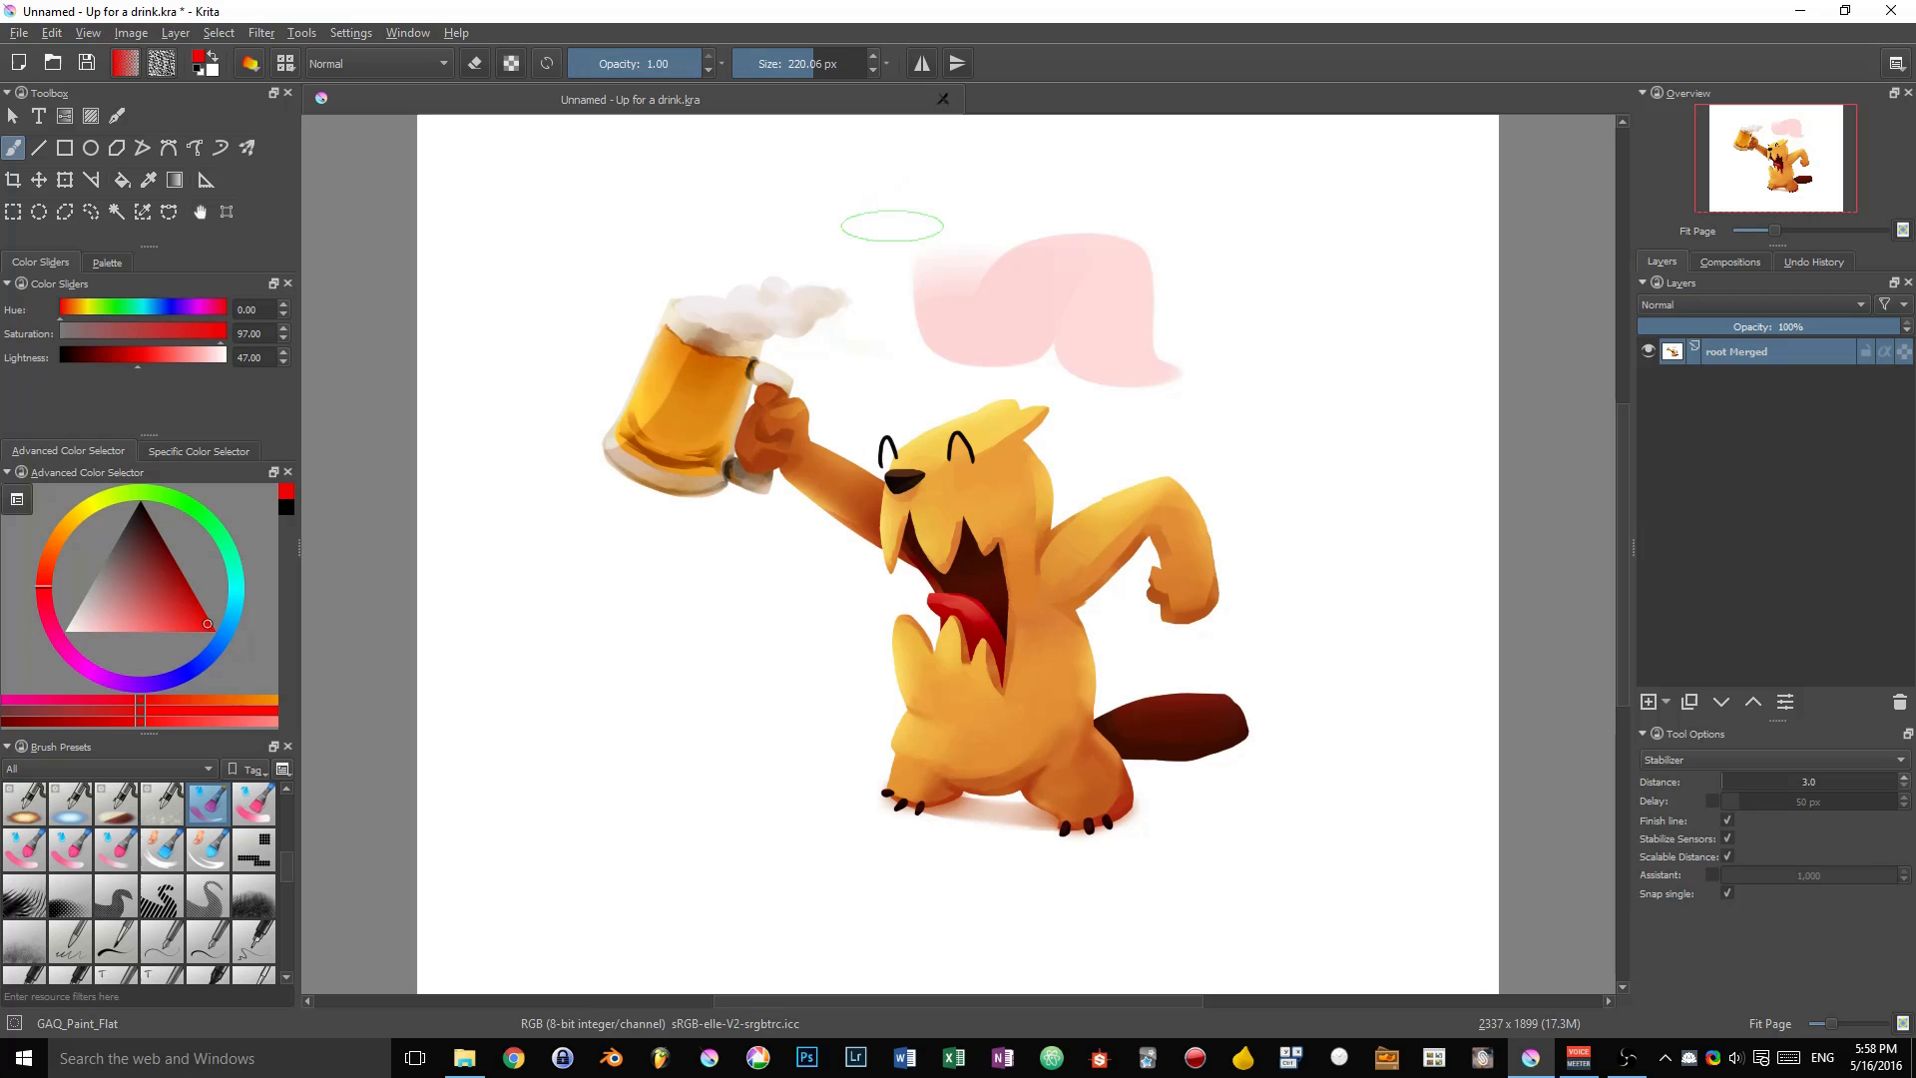
{"action": "mouse_move", "coordinate": [1193, 235]}
{"action": "left_mouse_down"}
{"action": "mouse_move", "coordinate": [1245, 197]}
{"action": "mouse_move", "coordinate": [1307, 389]}
{"action": "mouse_move", "coordinate": [1393, 546]}
{"action": "left_mouse_up"}
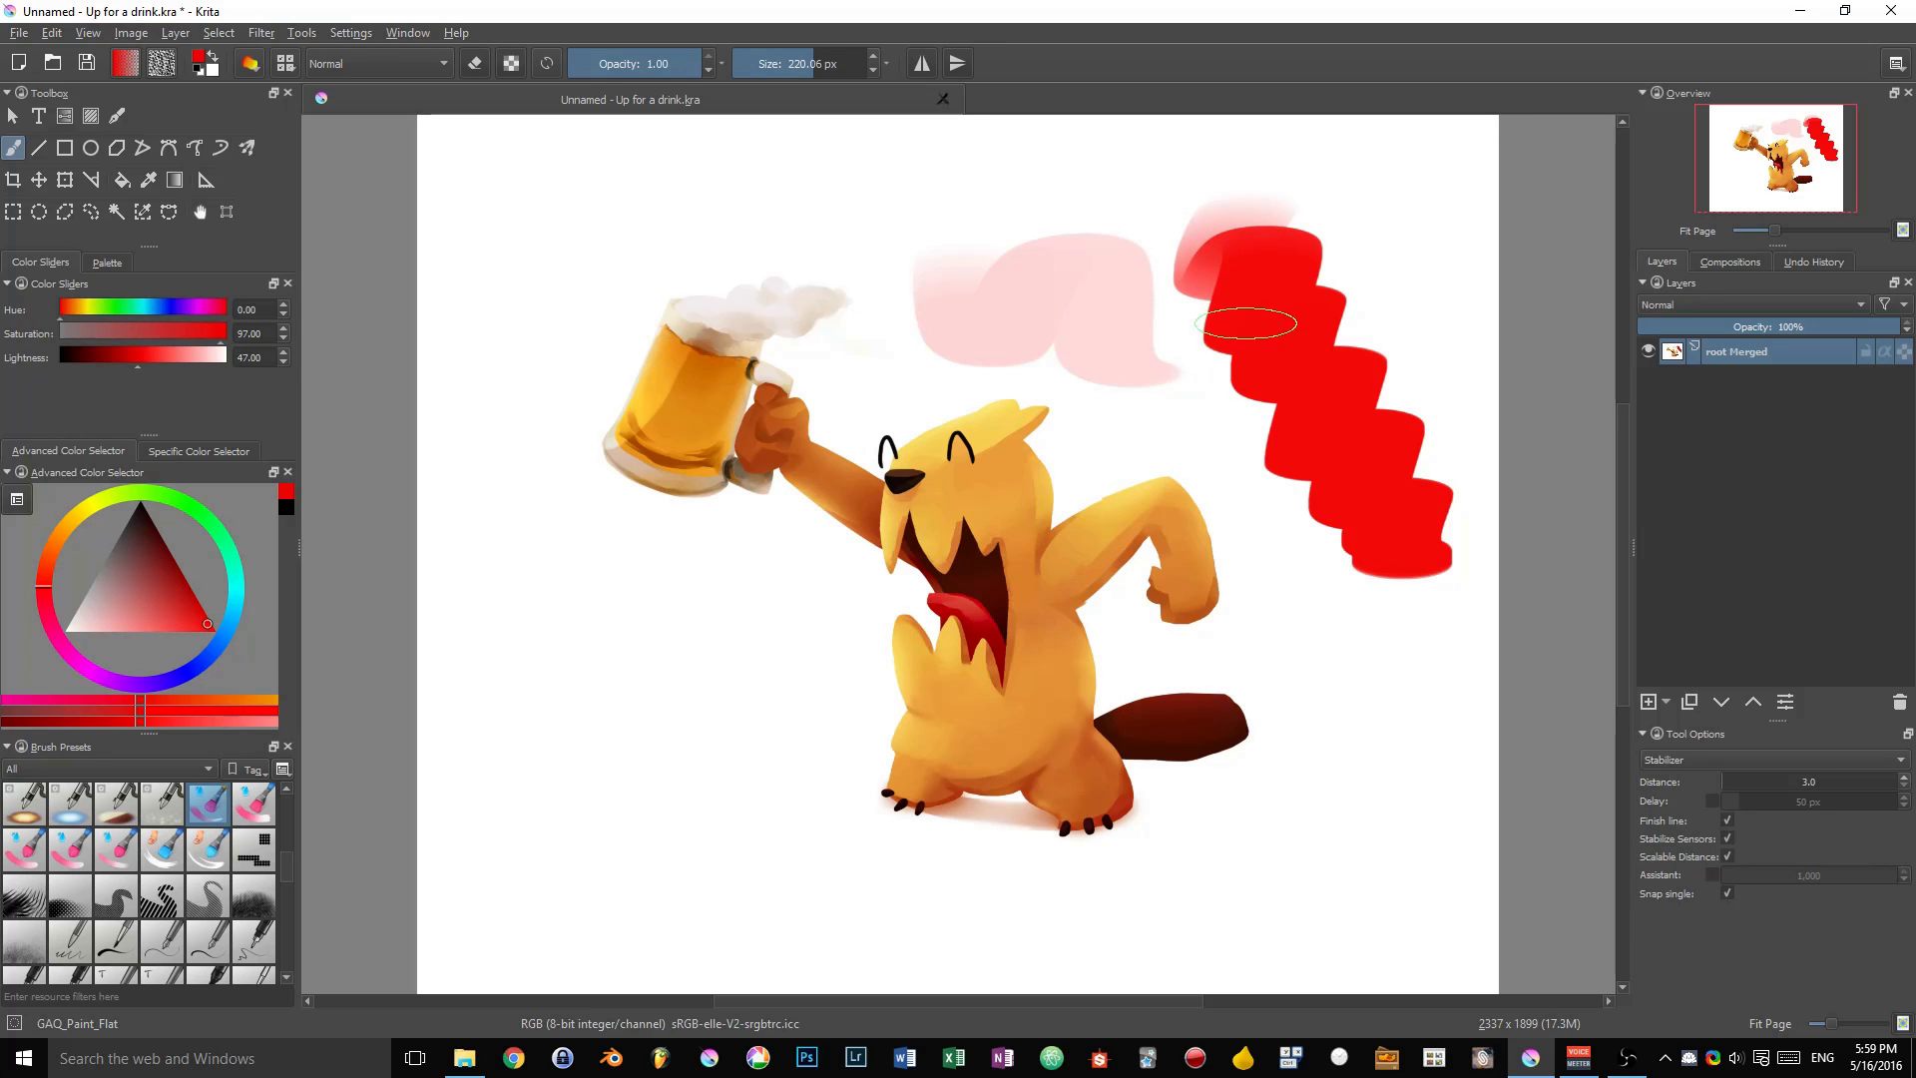
{"action": "key", "text": "ctrl+z"}
Select the GAQ_Paint_Round_Moist preset, try soft red strokes above the character, and undo all the test strokes.
{"action": "right_click", "coordinate": [1188, 315]}
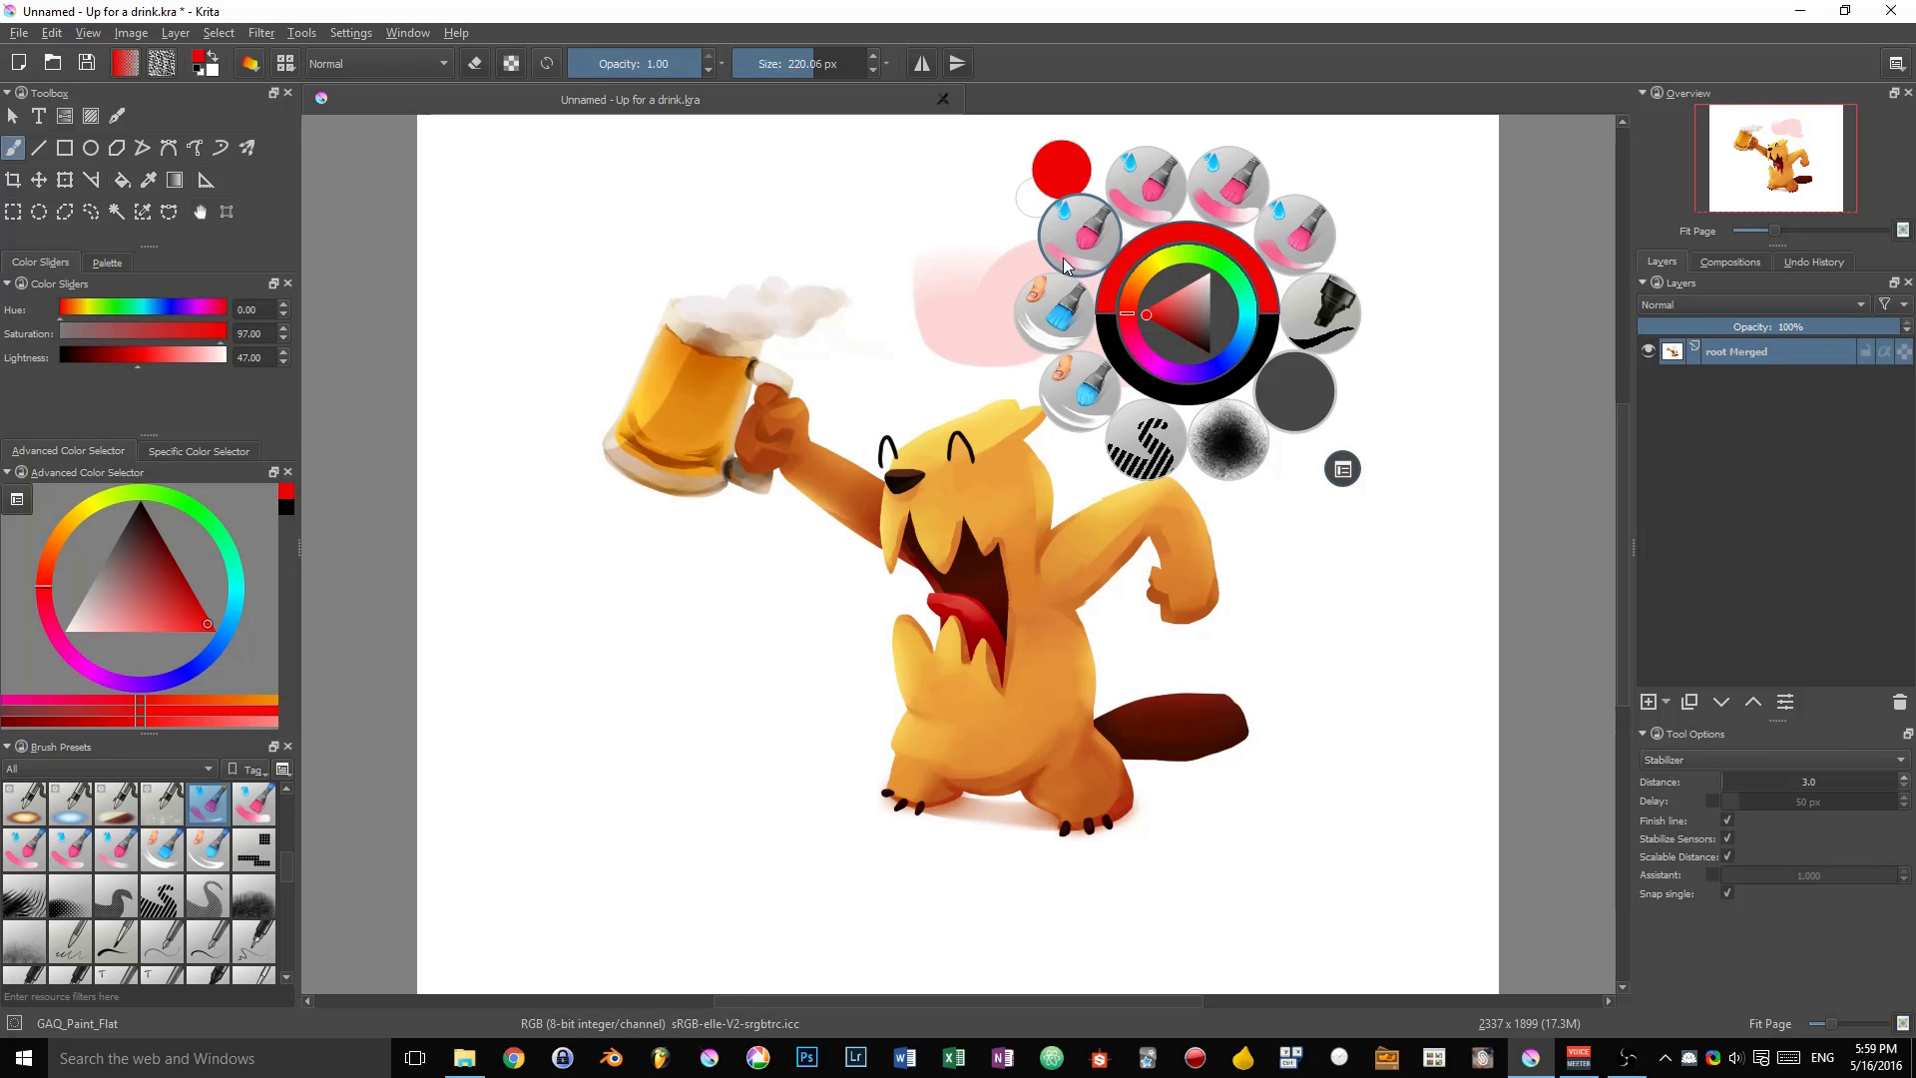
{"action": "left_click", "coordinate": [1087, 237]}
{"action": "mouse_move", "coordinate": [1243, 299]}
{"action": "left_mouse_down"}
{"action": "mouse_move", "coordinate": [1323, 338]}
{"action": "mouse_move", "coordinate": [1360, 441]}
{"action": "mouse_move", "coordinate": [1393, 499]}
{"action": "left_mouse_up"}
{"action": "key", "text": "ctrl+z"}
{"action": "mouse_move", "coordinate": [1117, 267]}
{"action": "left_mouse_down", "text": "shift"}
{"action": "mouse_move", "coordinate": [1230, 269]}
{"action": "mouse_move", "coordinate": [1038, 275]}
{"action": "mouse_move", "coordinate": [1173, 369]}
{"action": "mouse_move", "coordinate": [1139, 301]}
{"action": "left_mouse_up", "text": "shift"}
{"action": "key", "text": "ctrl+z"}
{"action": "key", "text": "ctrl+z"}
{"action": "key", "text": "ctrl+z"}
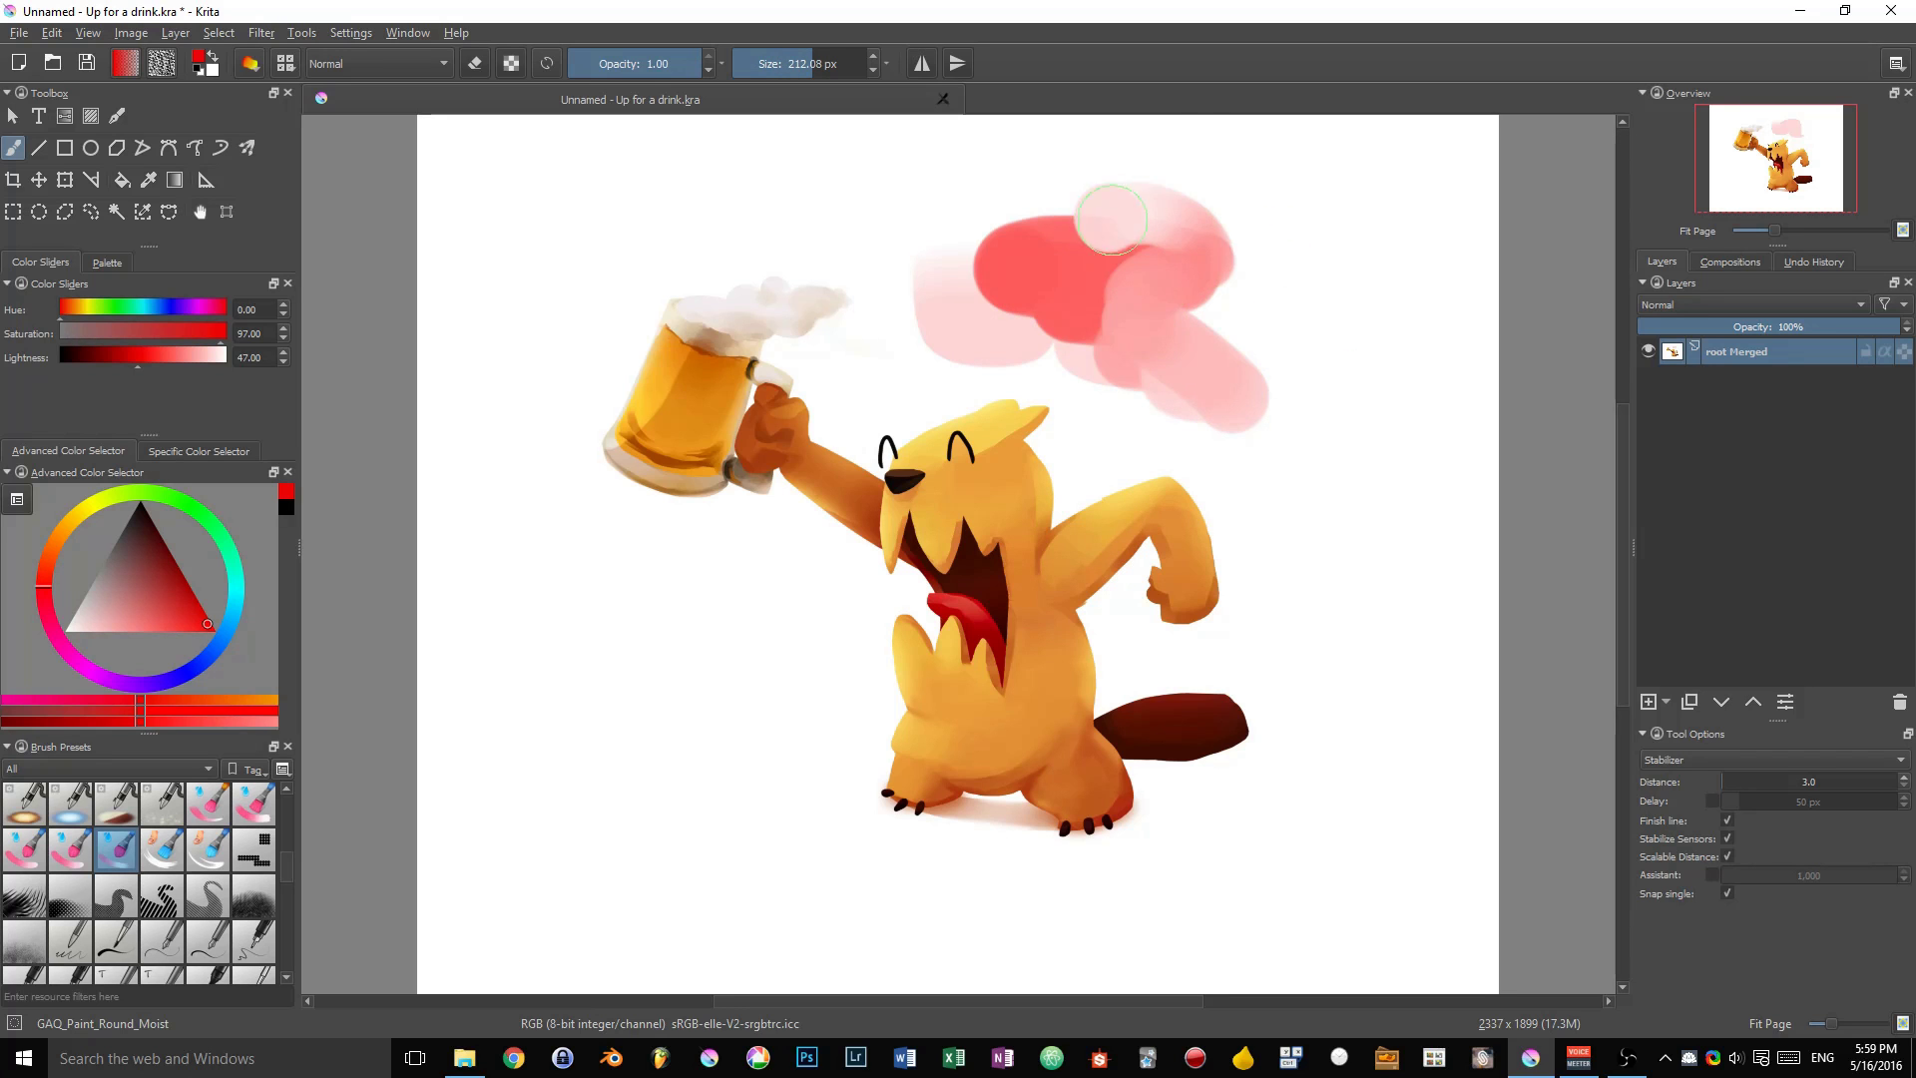
Return to the GAQ_Paint_Flat preset and enlarge the brush to about 188 px.
{"action": "right_click", "coordinate": [1138, 289]}
{"action": "left_click", "coordinate": [1228, 234]}
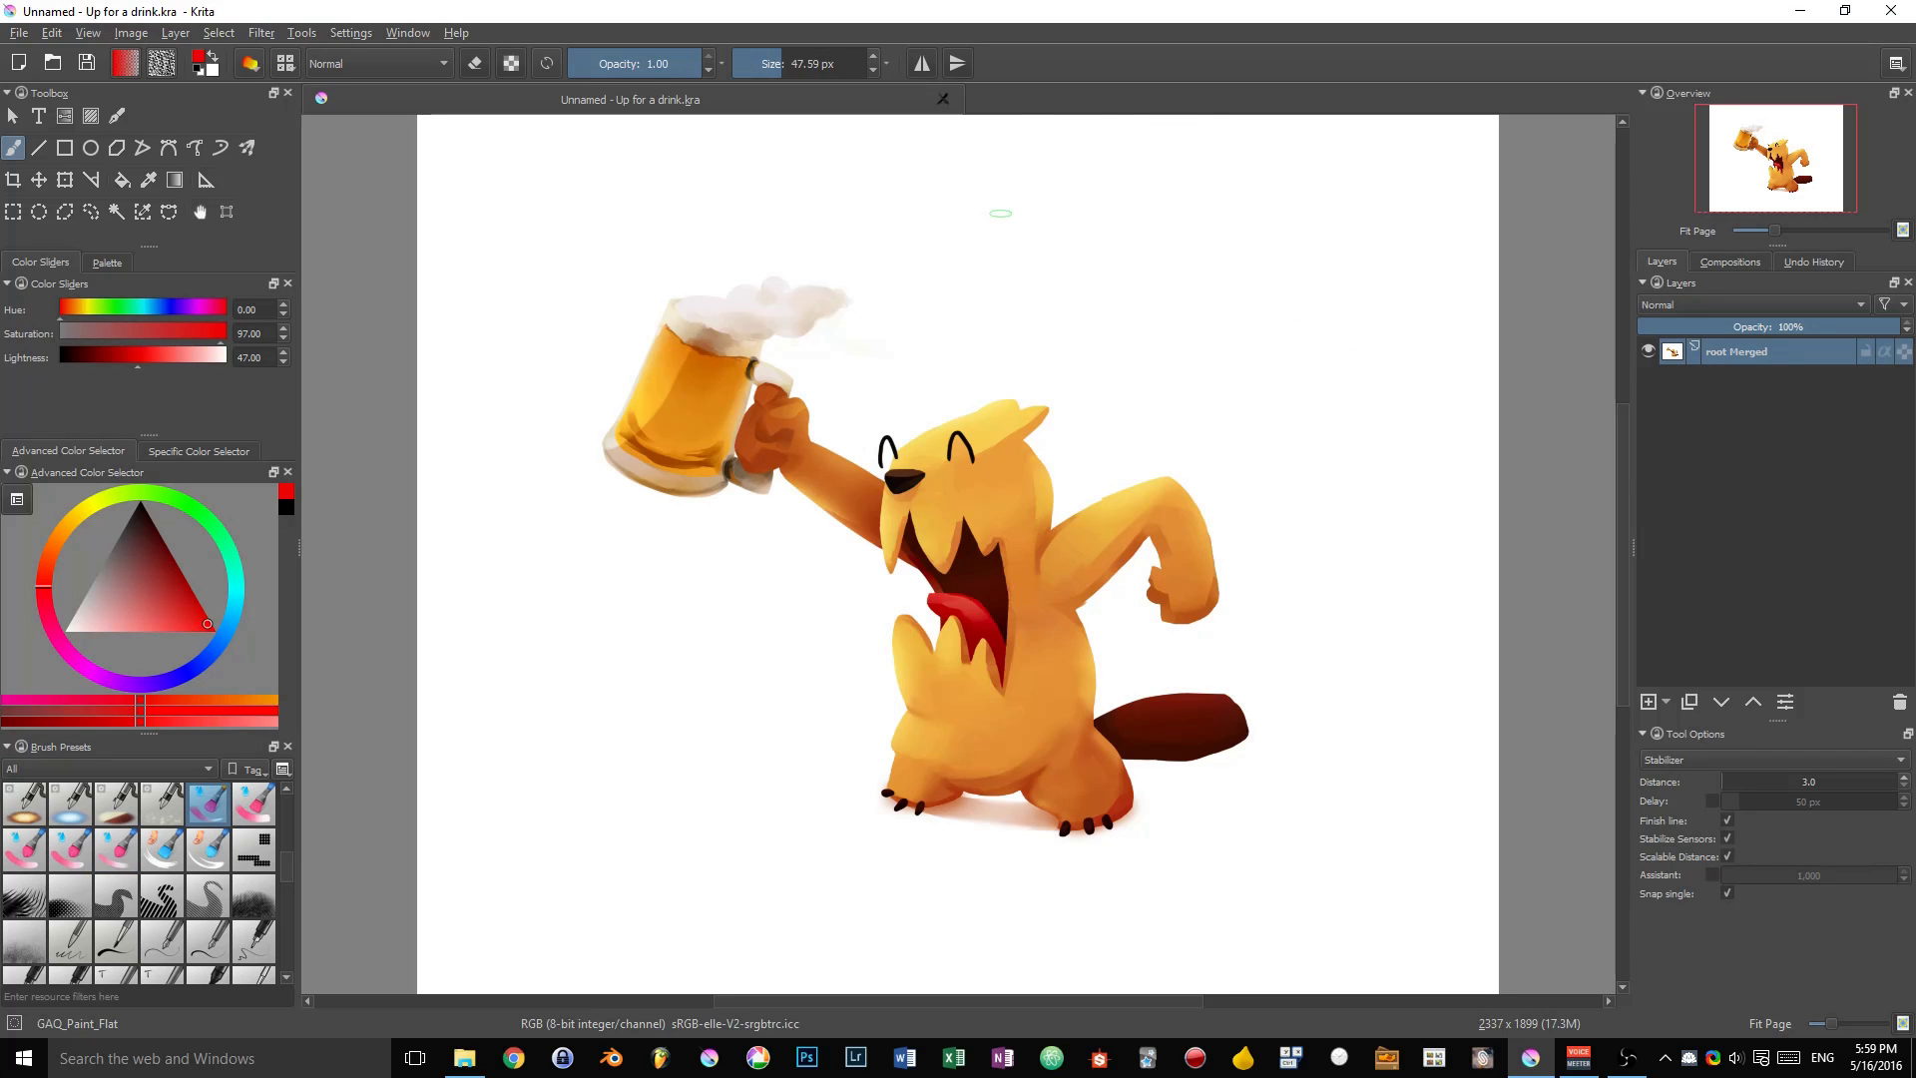
{"action": "left_click_drag", "start_coordinate": [999, 258], "coordinate": [1176, 253], "text": "shift"}
Try red flat-brush strokes on the blank canvas and down the character's body, undoing each one.
{"action": "mouse_move", "coordinate": [1103, 190]}
{"action": "left_mouse_down"}
{"action": "mouse_move", "coordinate": [1091, 283]}
{"action": "mouse_move", "coordinate": [1143, 196]}
{"action": "left_mouse_up"}
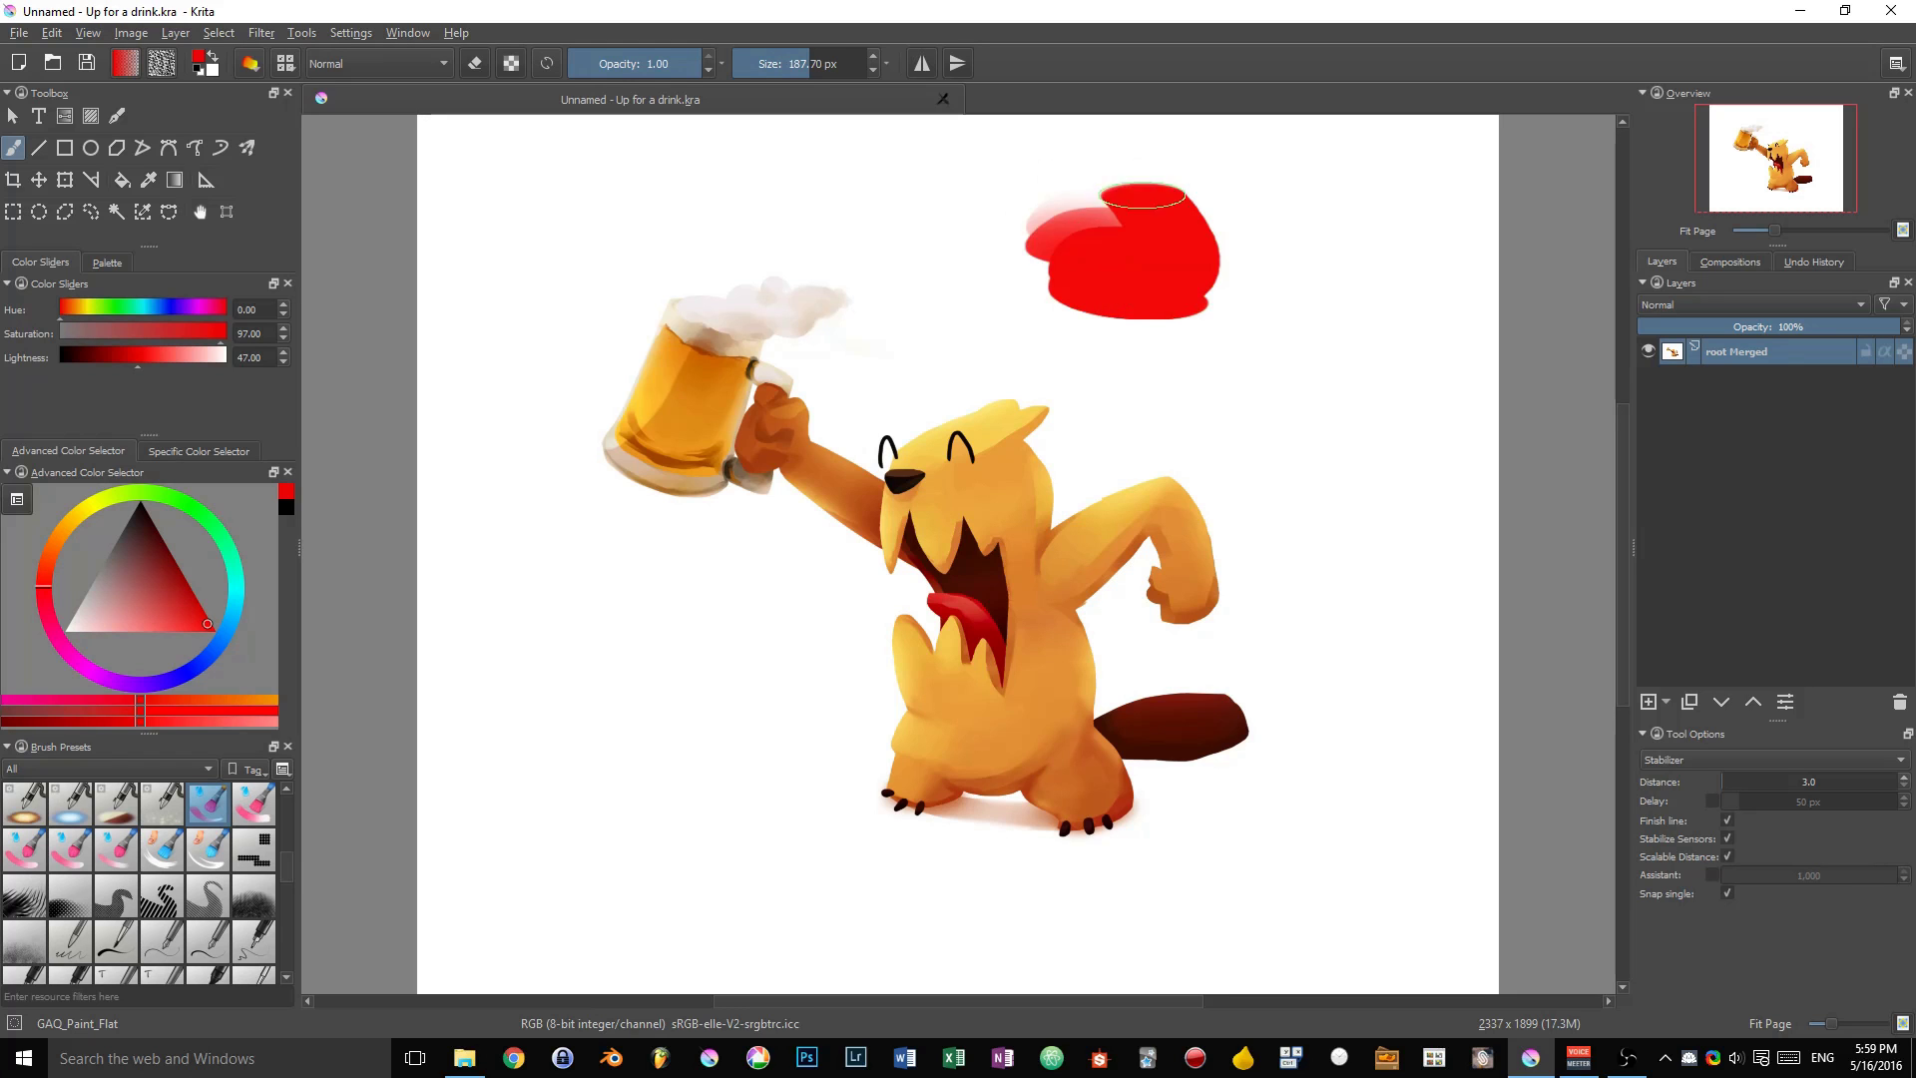
{"action": "key", "text": "ctrl+z"}
{"action": "key", "text": "ctrl+z"}
{"action": "mouse_move", "coordinate": [1008, 479]}
{"action": "left_mouse_down"}
{"action": "mouse_move", "coordinate": [998, 579]}
{"action": "mouse_move", "coordinate": [1043, 781]}
{"action": "left_mouse_up"}
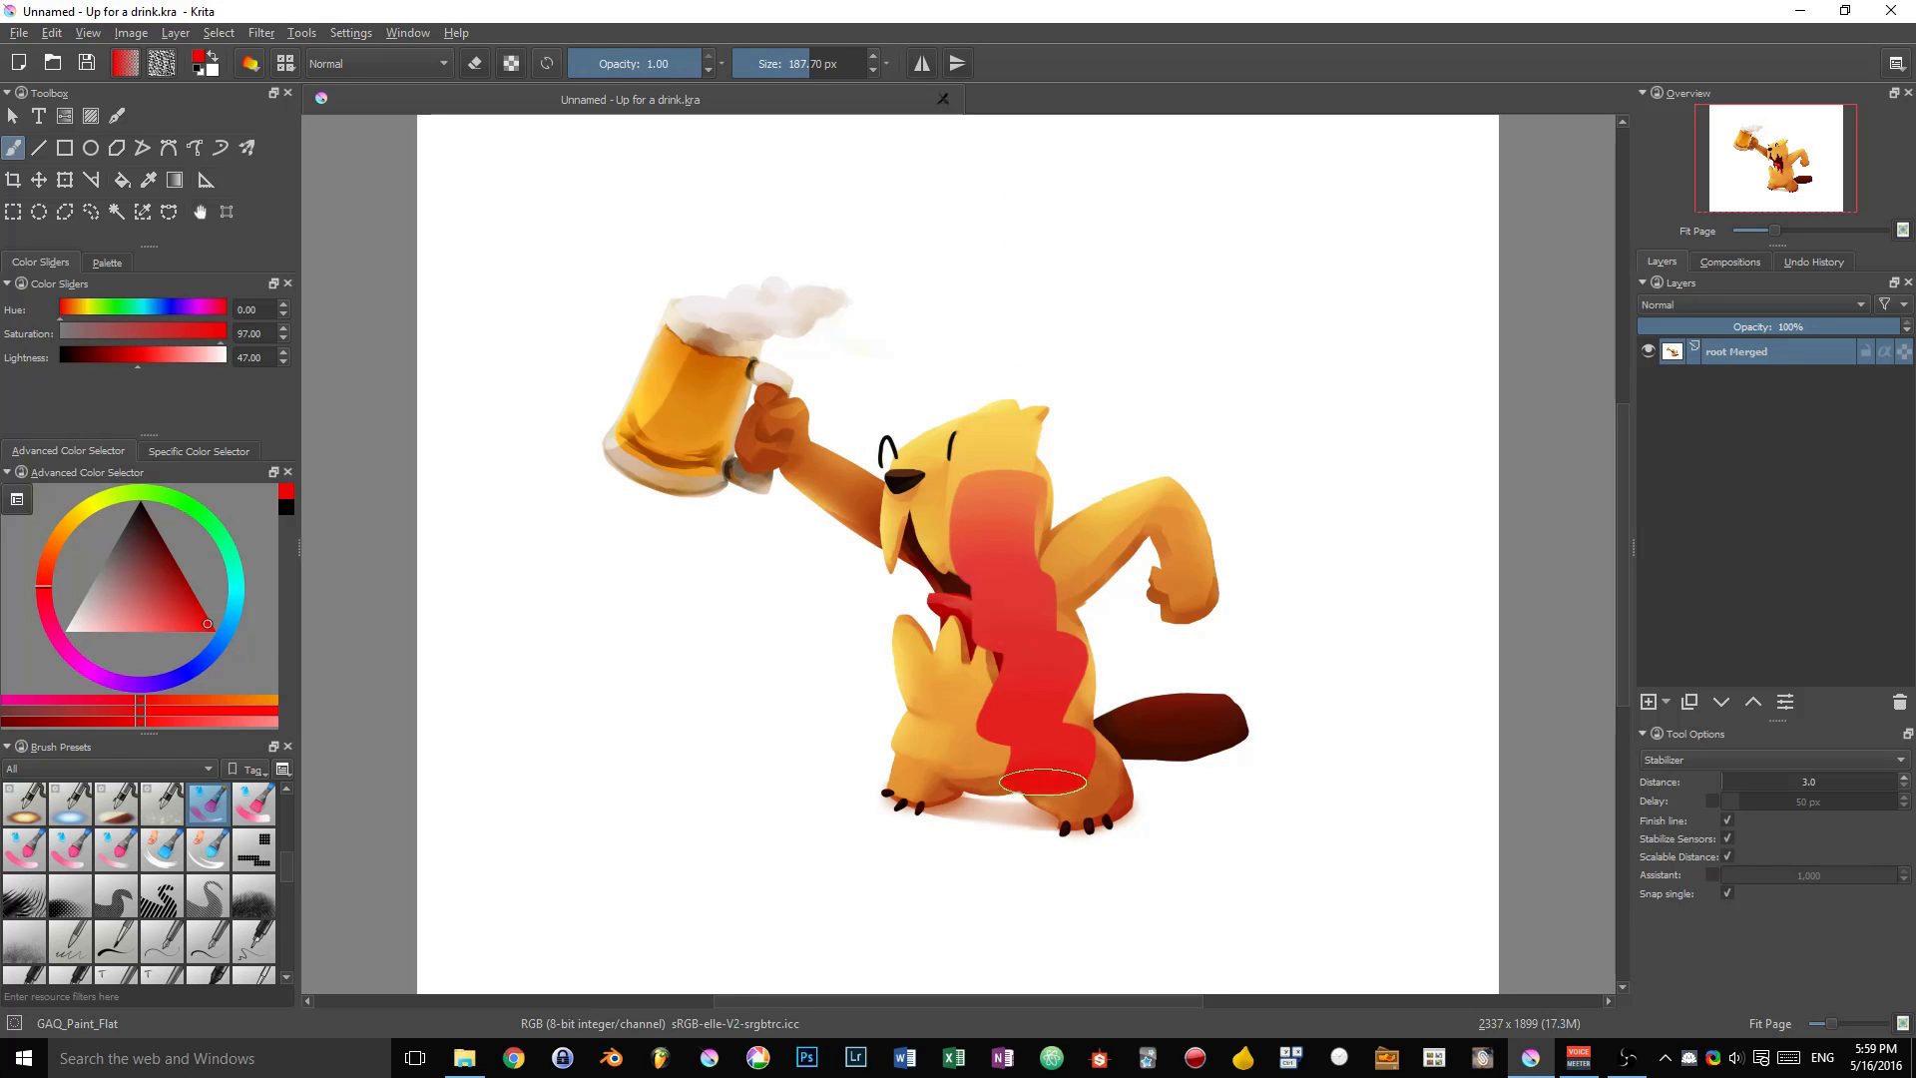
{"action": "key", "text": "ctrl+z"}
Try a sharp-edged red shape on the blank canvas and a red band across the character's waist, and undo both.
{"action": "mouse_move", "coordinate": [1238, 189]}
{"action": "left_mouse_down"}
{"action": "mouse_move", "coordinate": [1087, 244]}
{"action": "mouse_move", "coordinate": [1135, 355]}
{"action": "mouse_move", "coordinate": [1175, 351]}
{"action": "mouse_move", "coordinate": [1235, 302]}
{"action": "mouse_move", "coordinate": [1238, 189]}
{"action": "mouse_move", "coordinate": [1194, 191]}
{"action": "mouse_move", "coordinate": [1159, 285]}
{"action": "mouse_move", "coordinate": [1194, 218]}
{"action": "mouse_move", "coordinate": [1219, 308]}
{"action": "left_mouse_up"}
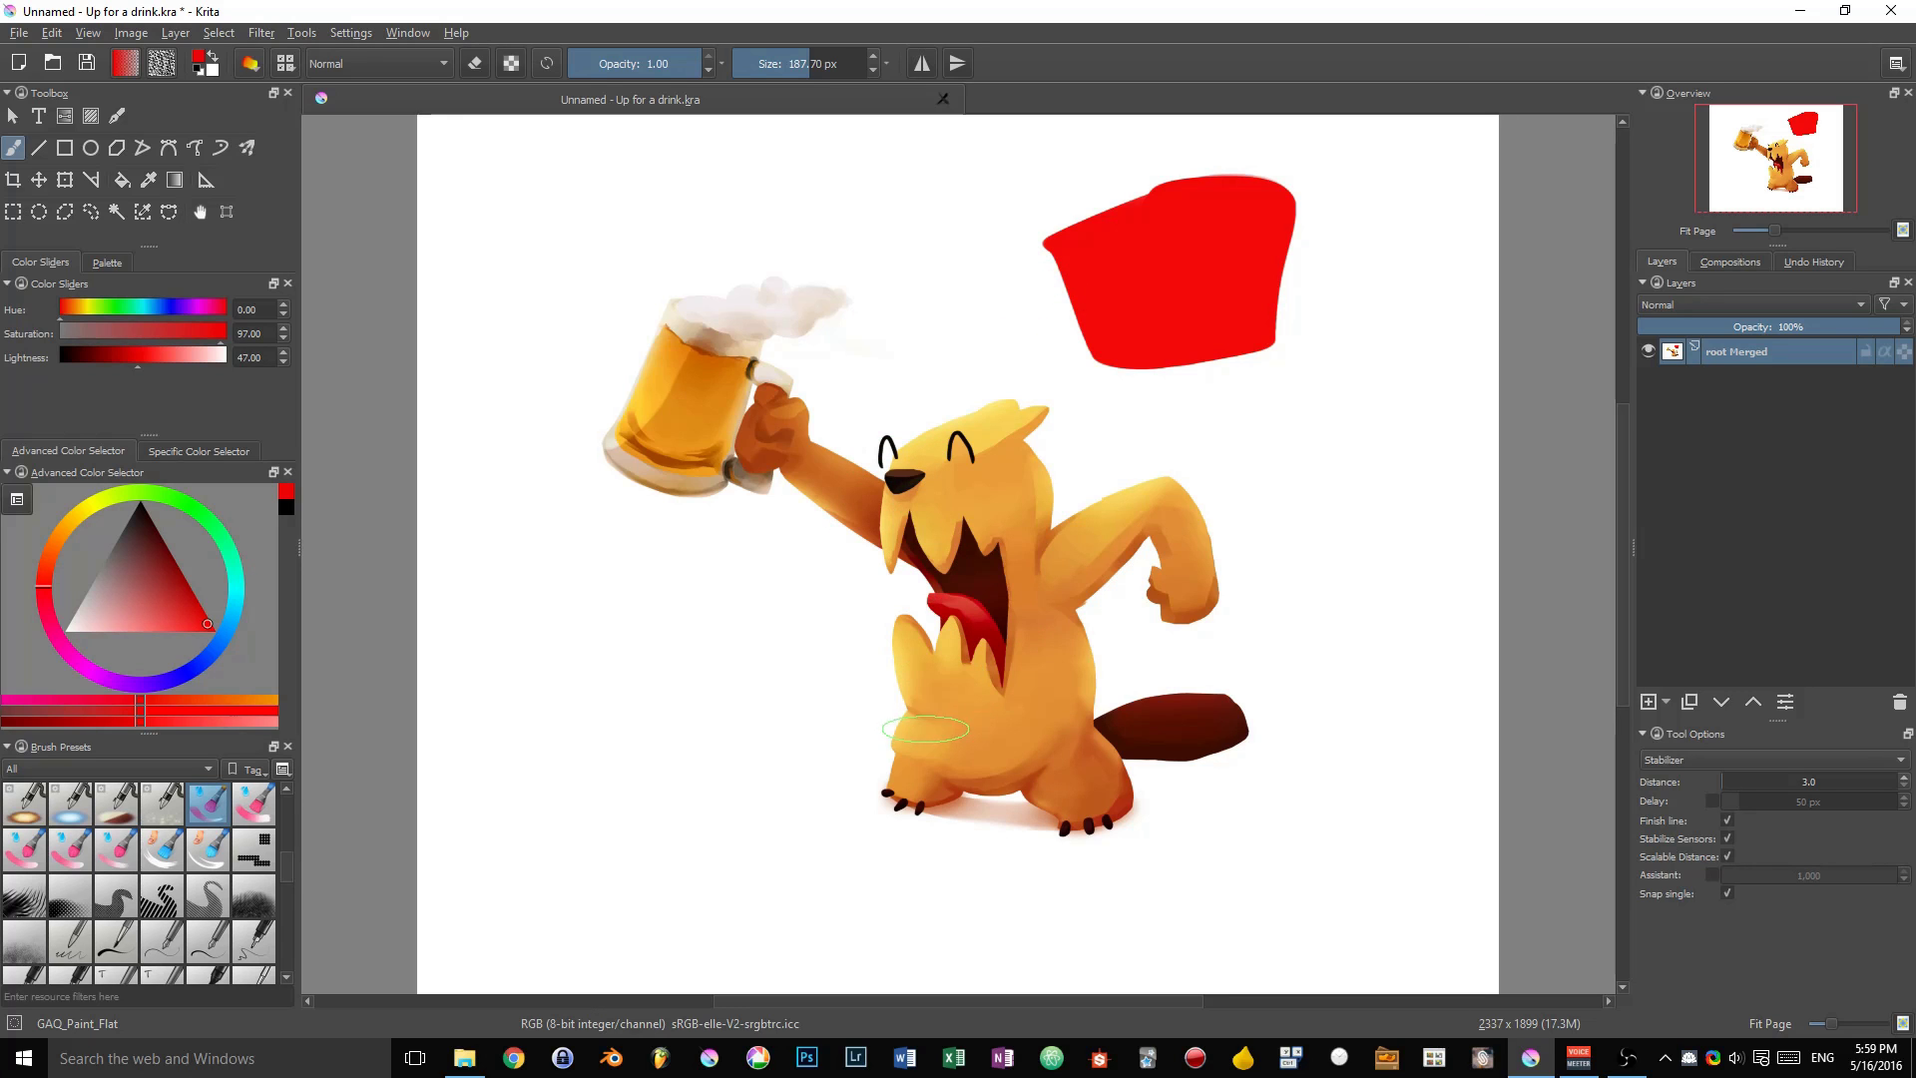
{"action": "left_click_drag", "start_coordinate": [925, 730], "coordinate": [1103, 734]}
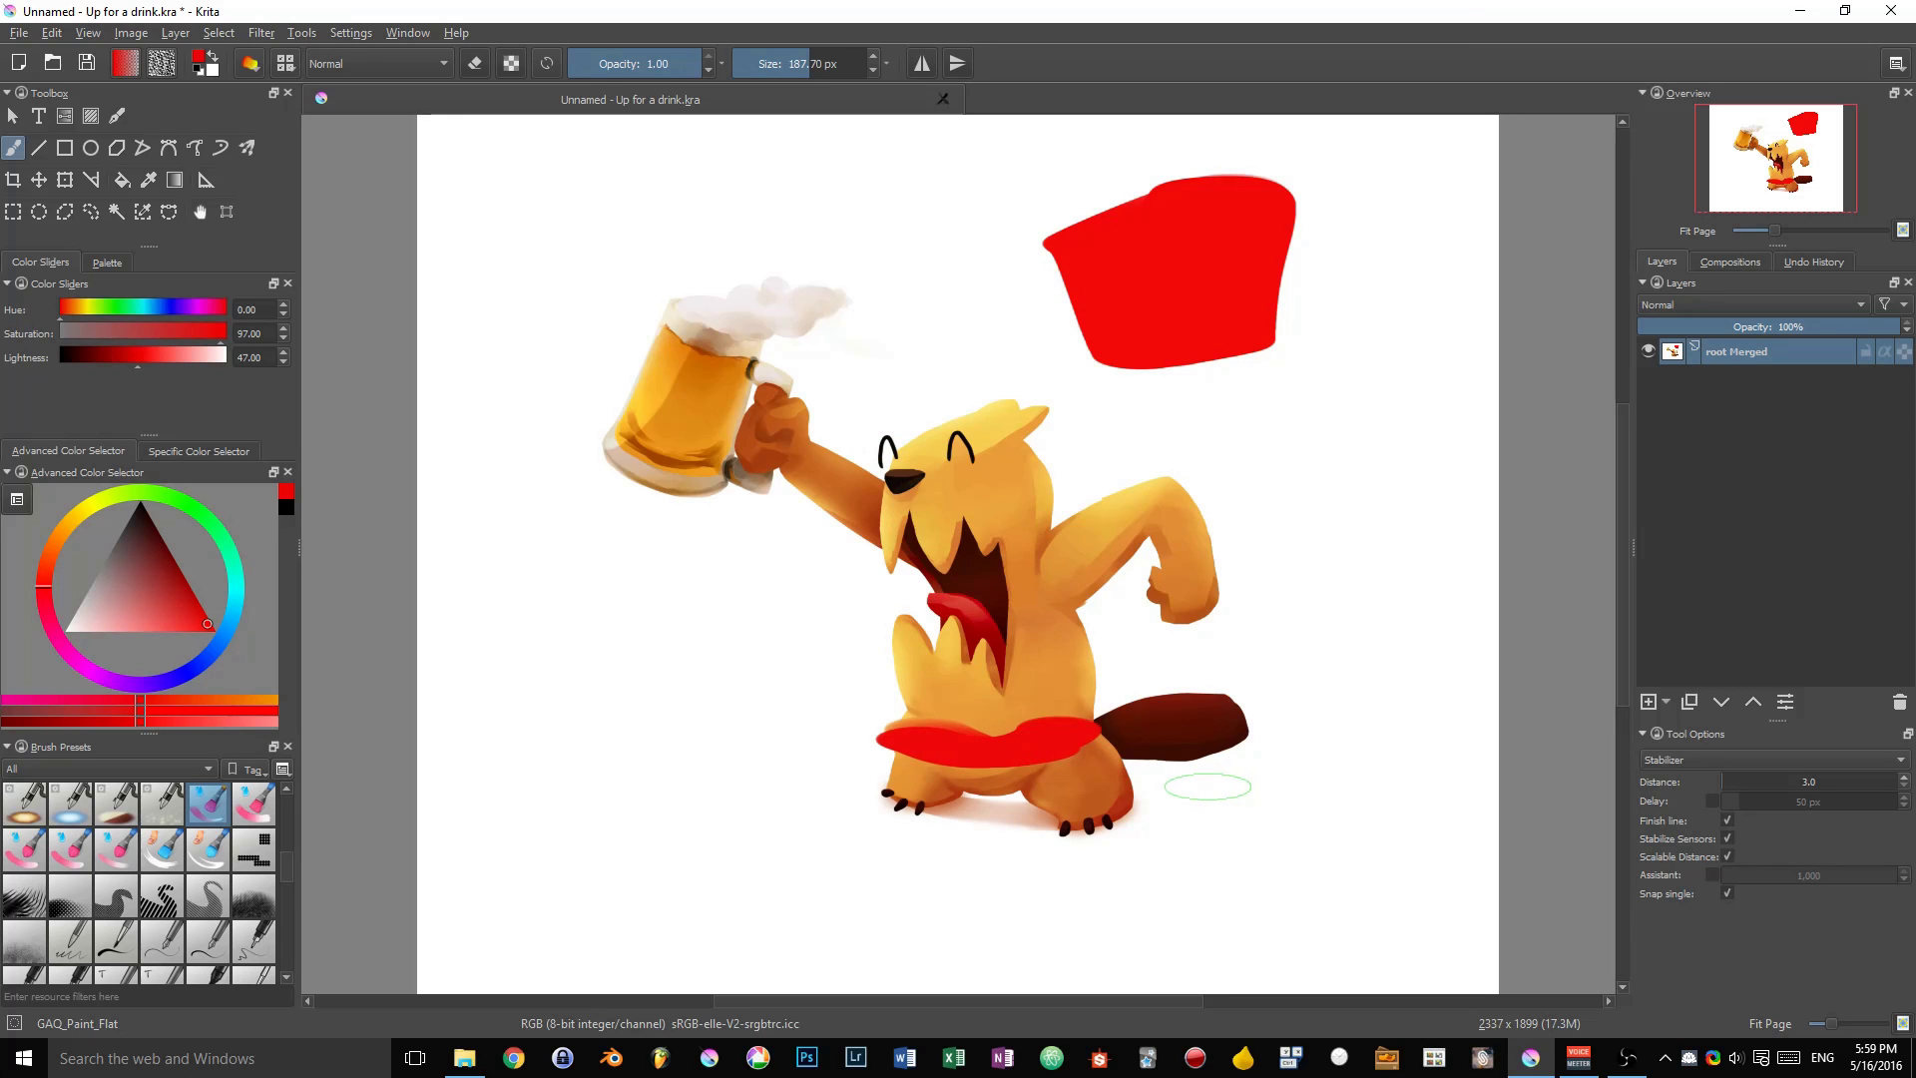
{"action": "key", "text": "ctrl+z"}
{"action": "key", "text": "ctrl+z"}
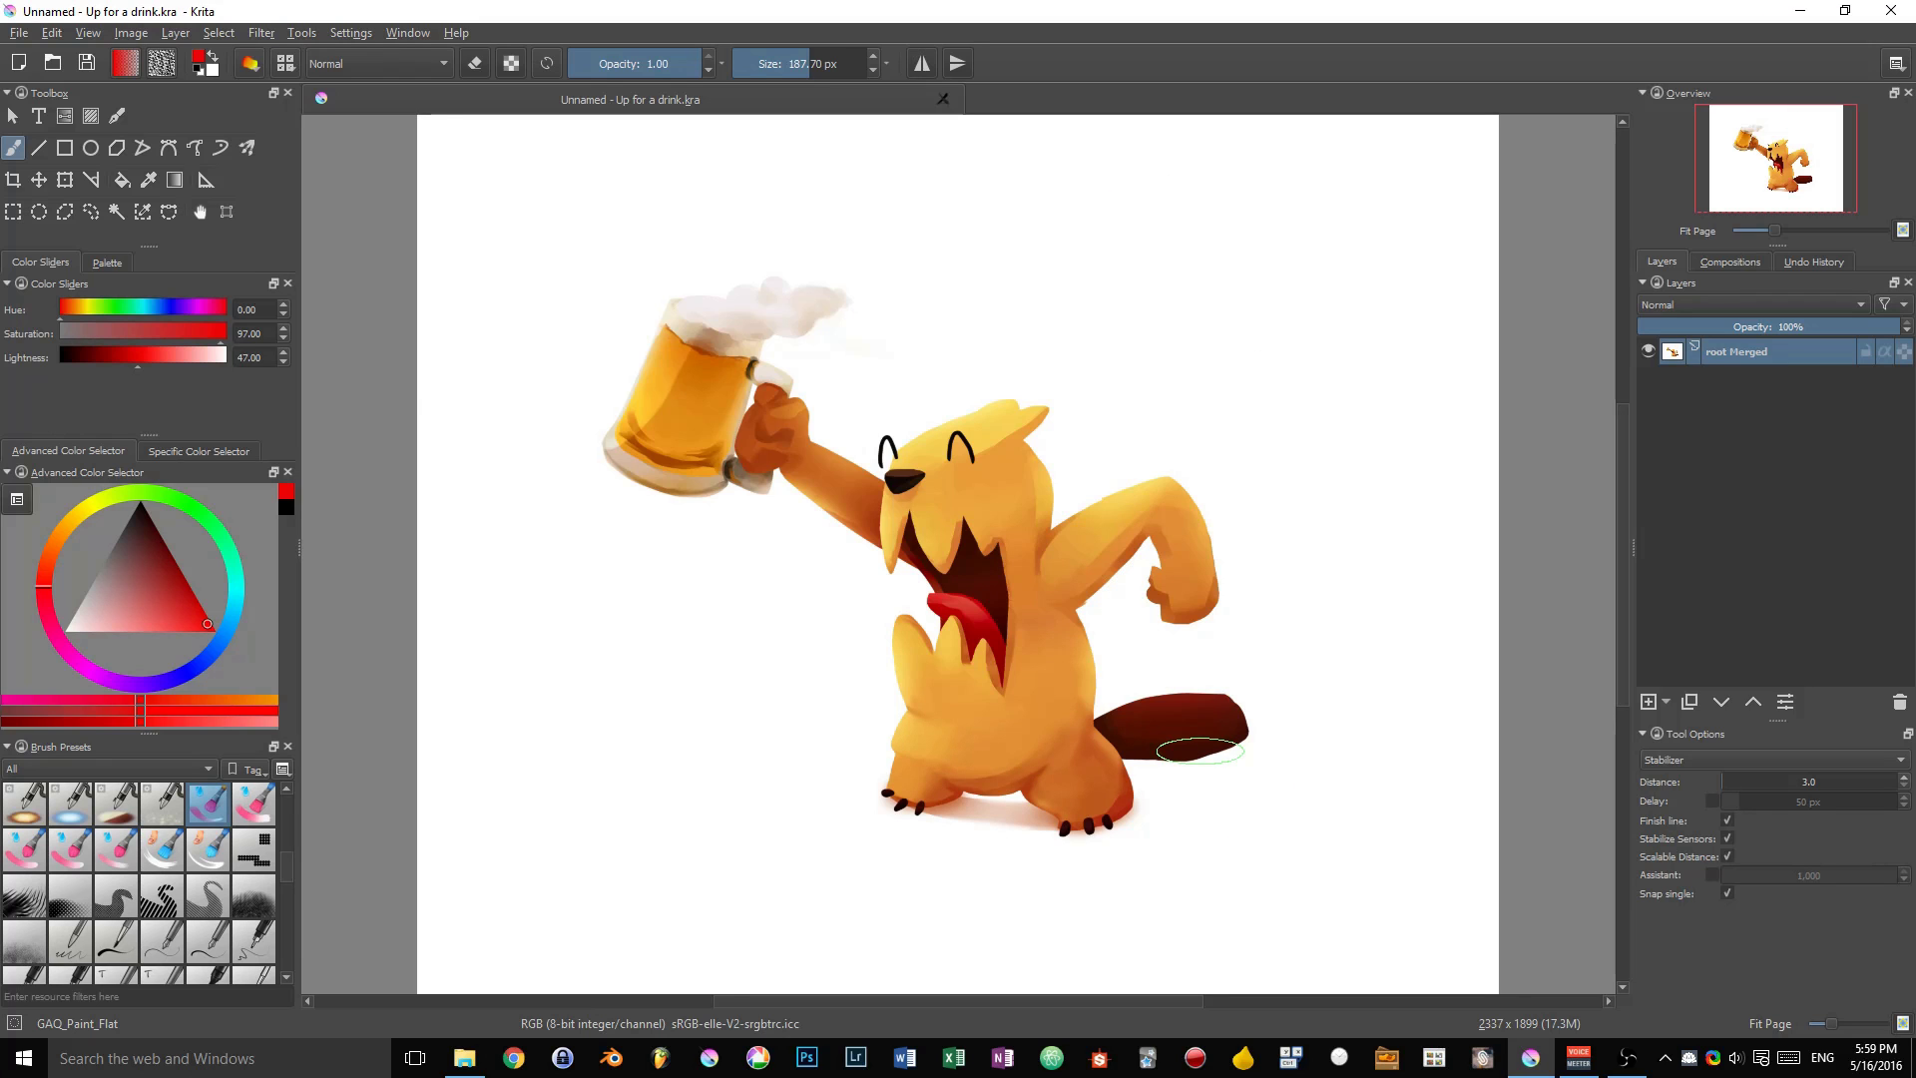
Try blocking in two angular red shapes and an extra stroke around the character's head, and undo them all.
{"action": "mouse_move", "coordinate": [1088, 182]}
{"action": "left_mouse_down"}
{"action": "mouse_move", "coordinate": [1012, 270]}
{"action": "mouse_move", "coordinate": [1049, 285]}
{"action": "mouse_move", "coordinate": [1229, 211]}
{"action": "mouse_move", "coordinate": [1234, 343]}
{"action": "mouse_move", "coordinate": [1133, 328]}
{"action": "mouse_move", "coordinate": [1009, 275]}
{"action": "mouse_move", "coordinate": [1177, 349]}
{"action": "left_mouse_up"}
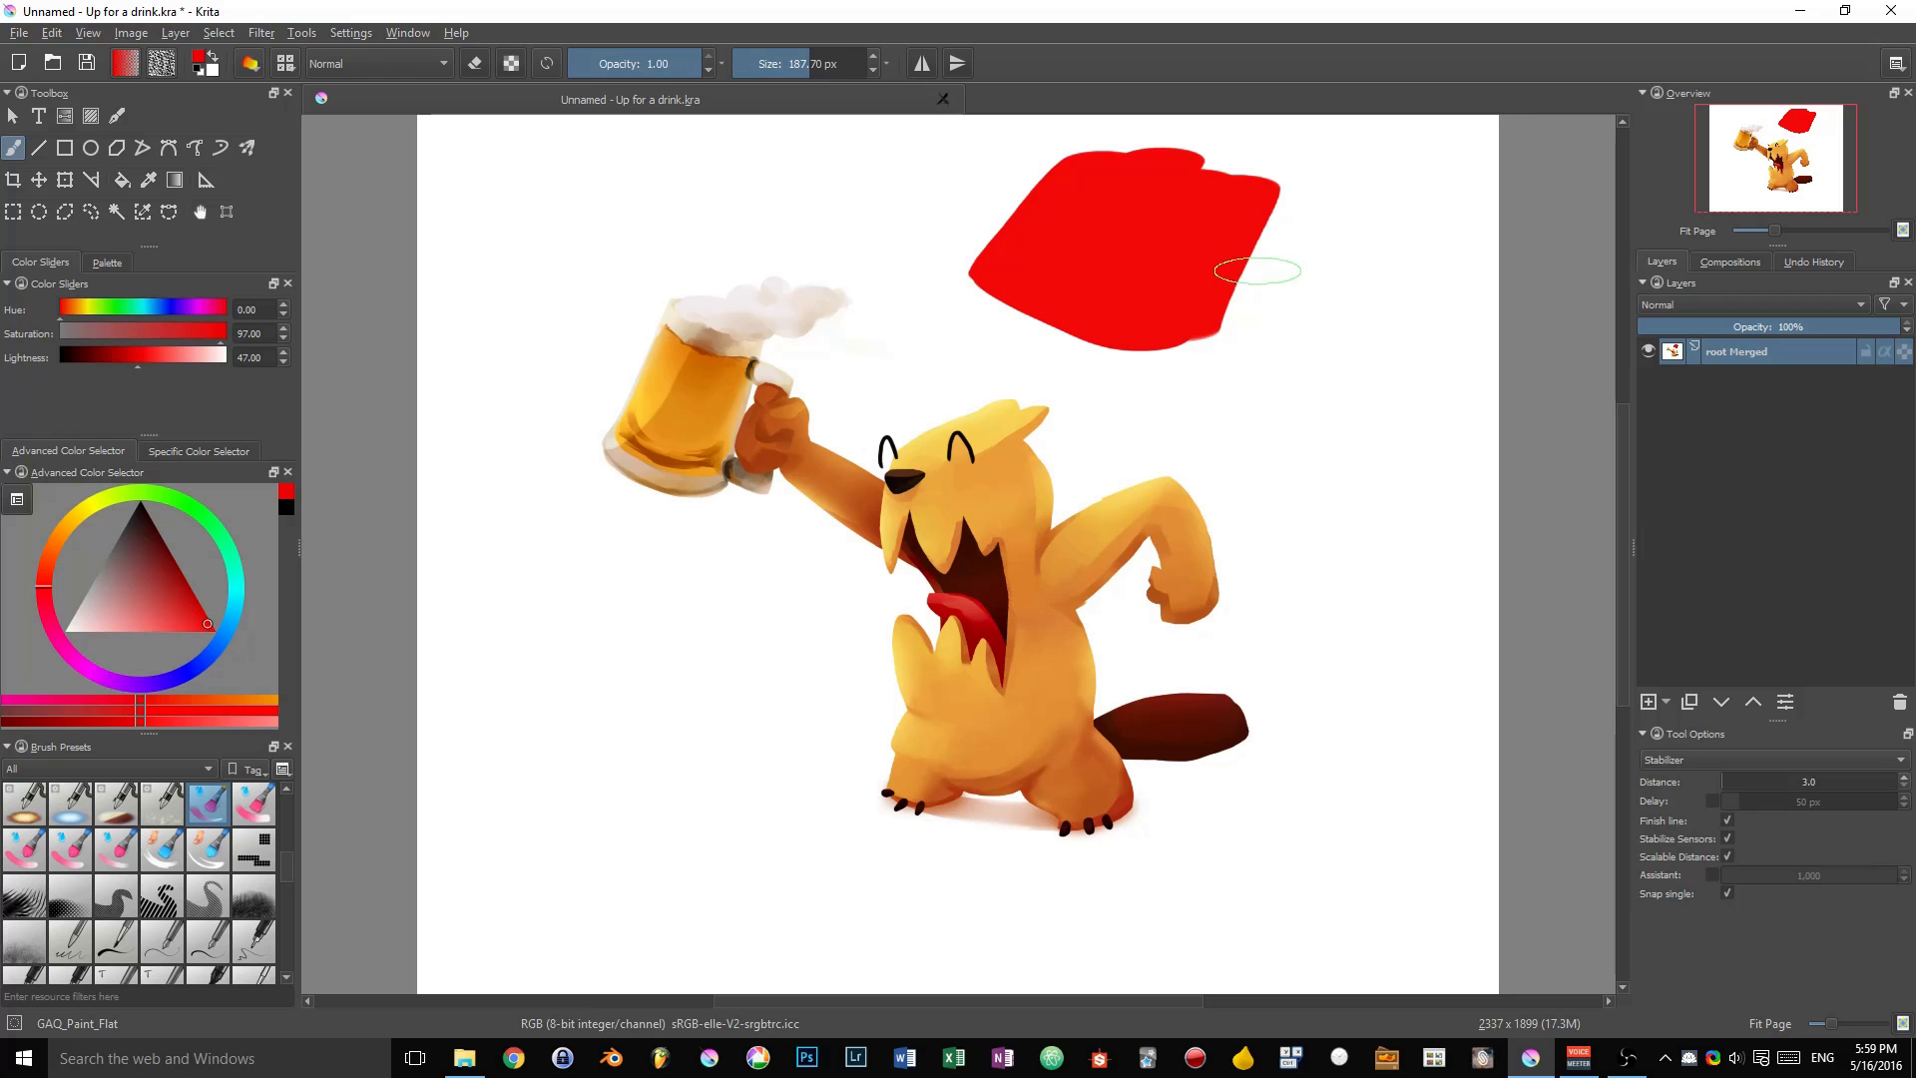
{"action": "mouse_move", "coordinate": [1291, 299]}
{"action": "left_mouse_down"}
{"action": "mouse_move", "coordinate": [1339, 269]}
{"action": "mouse_move", "coordinate": [1323, 396]}
{"action": "mouse_move", "coordinate": [1368, 449]}
{"action": "left_mouse_up"}
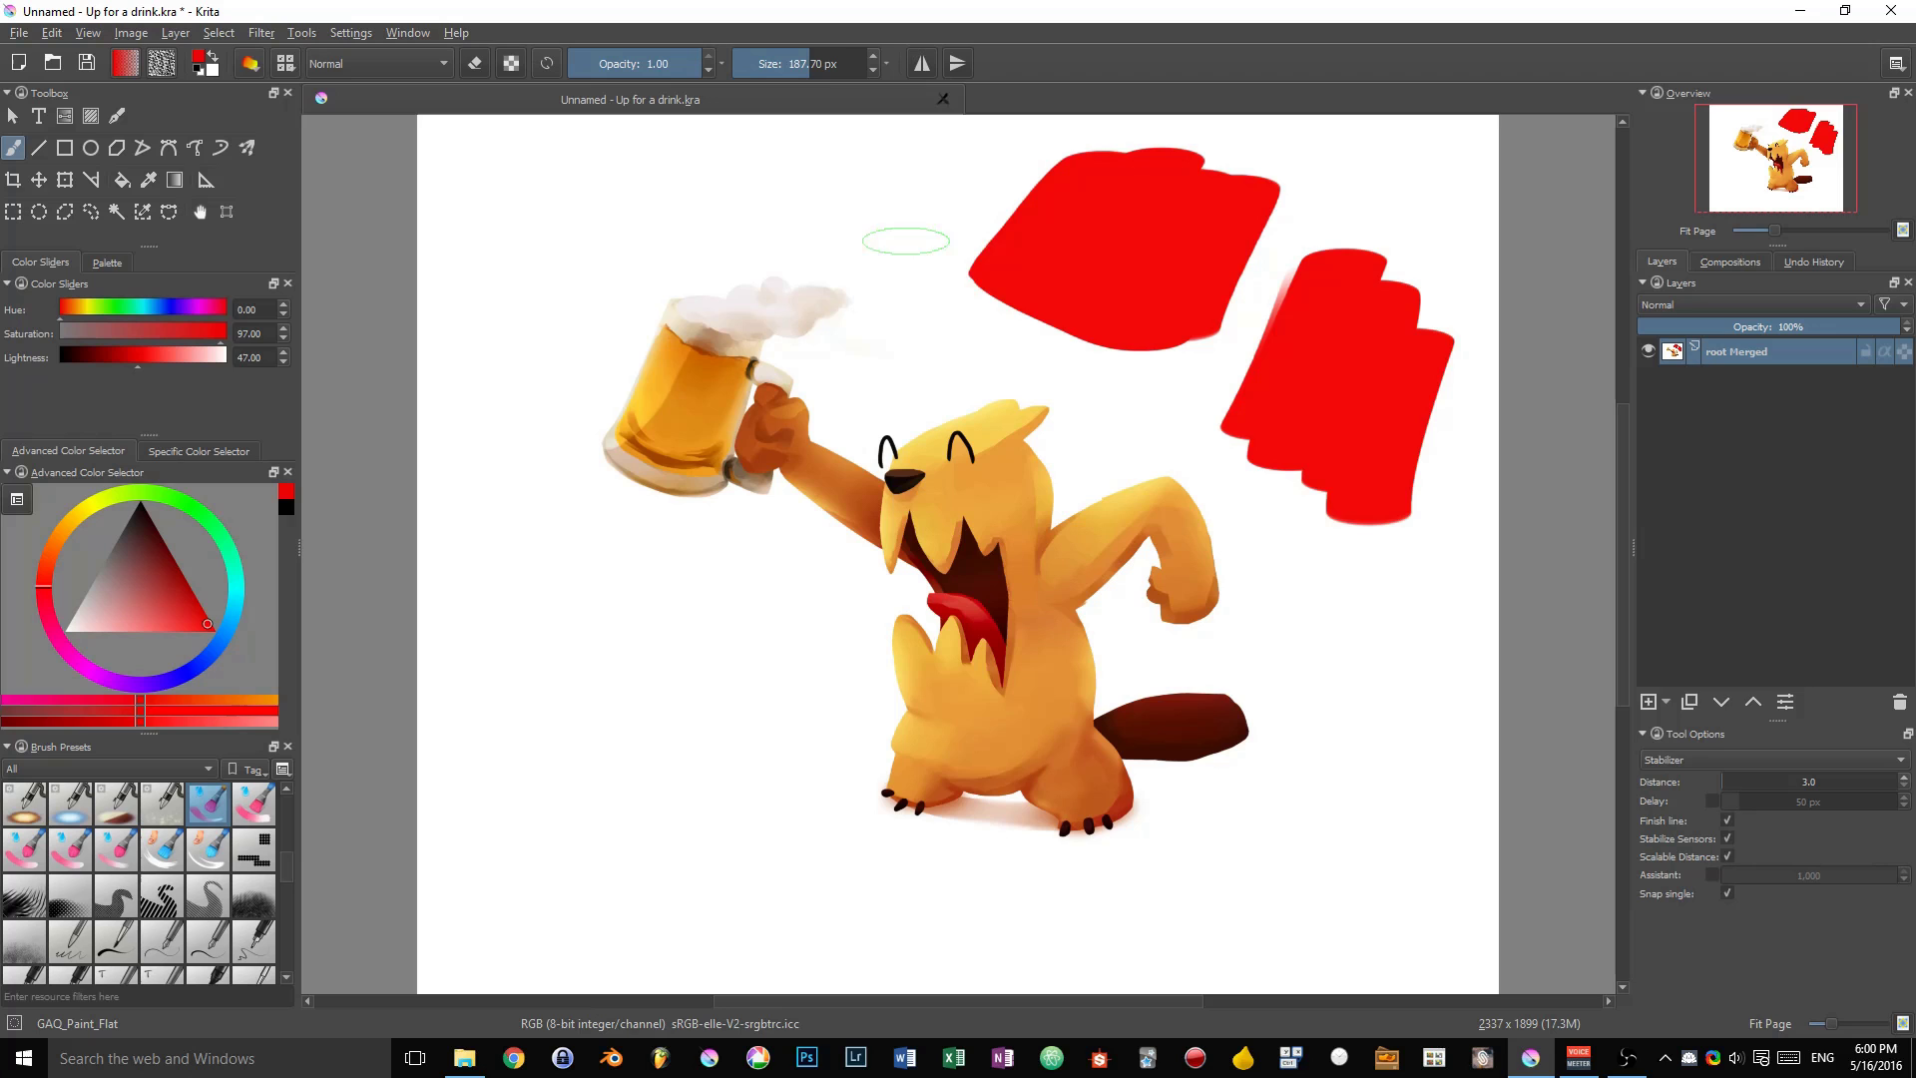
{"action": "mouse_move", "coordinate": [907, 243]}
{"action": "left_mouse_down"}
{"action": "mouse_move", "coordinate": [999, 240]}
{"action": "mouse_move", "coordinate": [1048, 290]}
{"action": "left_mouse_up"}
{"action": "key", "text": "ctrl+z"}
{"action": "key", "text": "ctrl+z"}
{"action": "key", "text": "ctrl+z"}
{"action": "key", "text": "ctrl+z"}
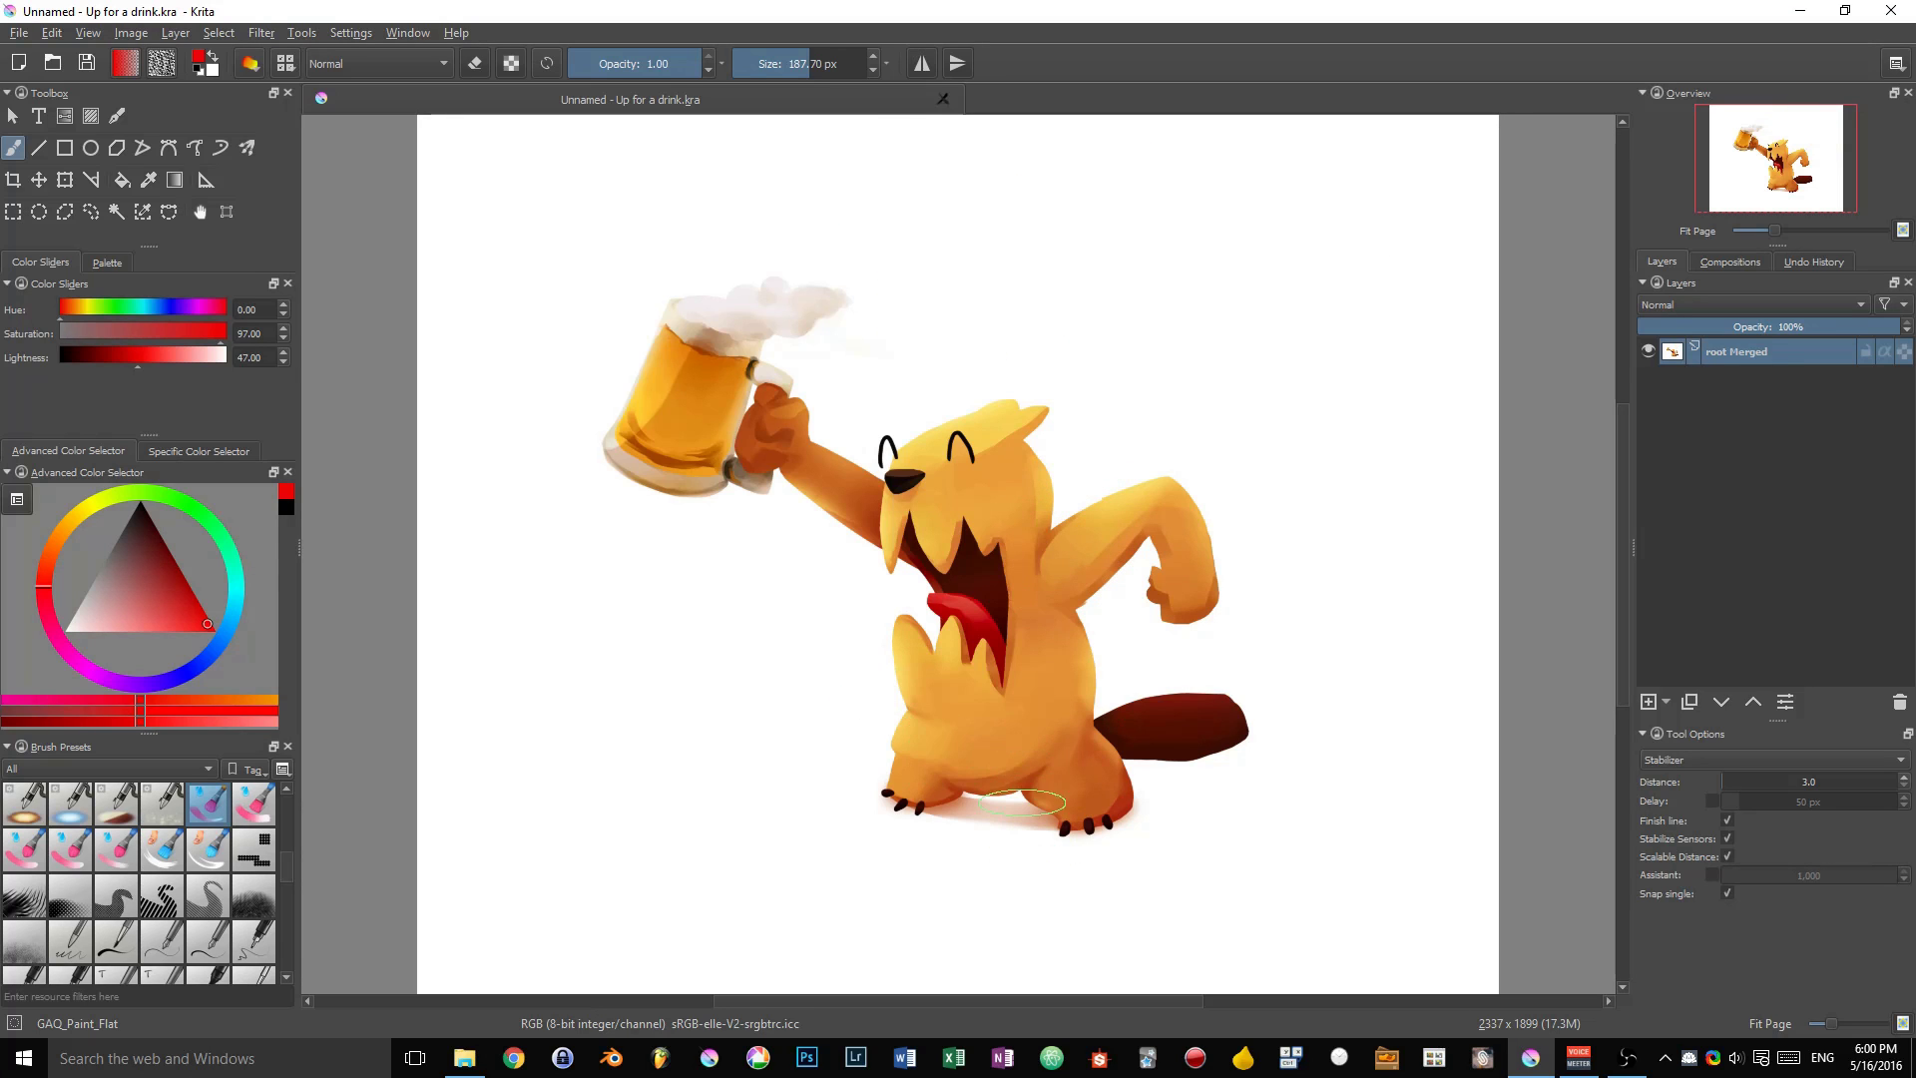
Draw a freehand outline selection of a bib across the belly with a strap running up to the shoulder.
{"action": "key", "text": "l"}
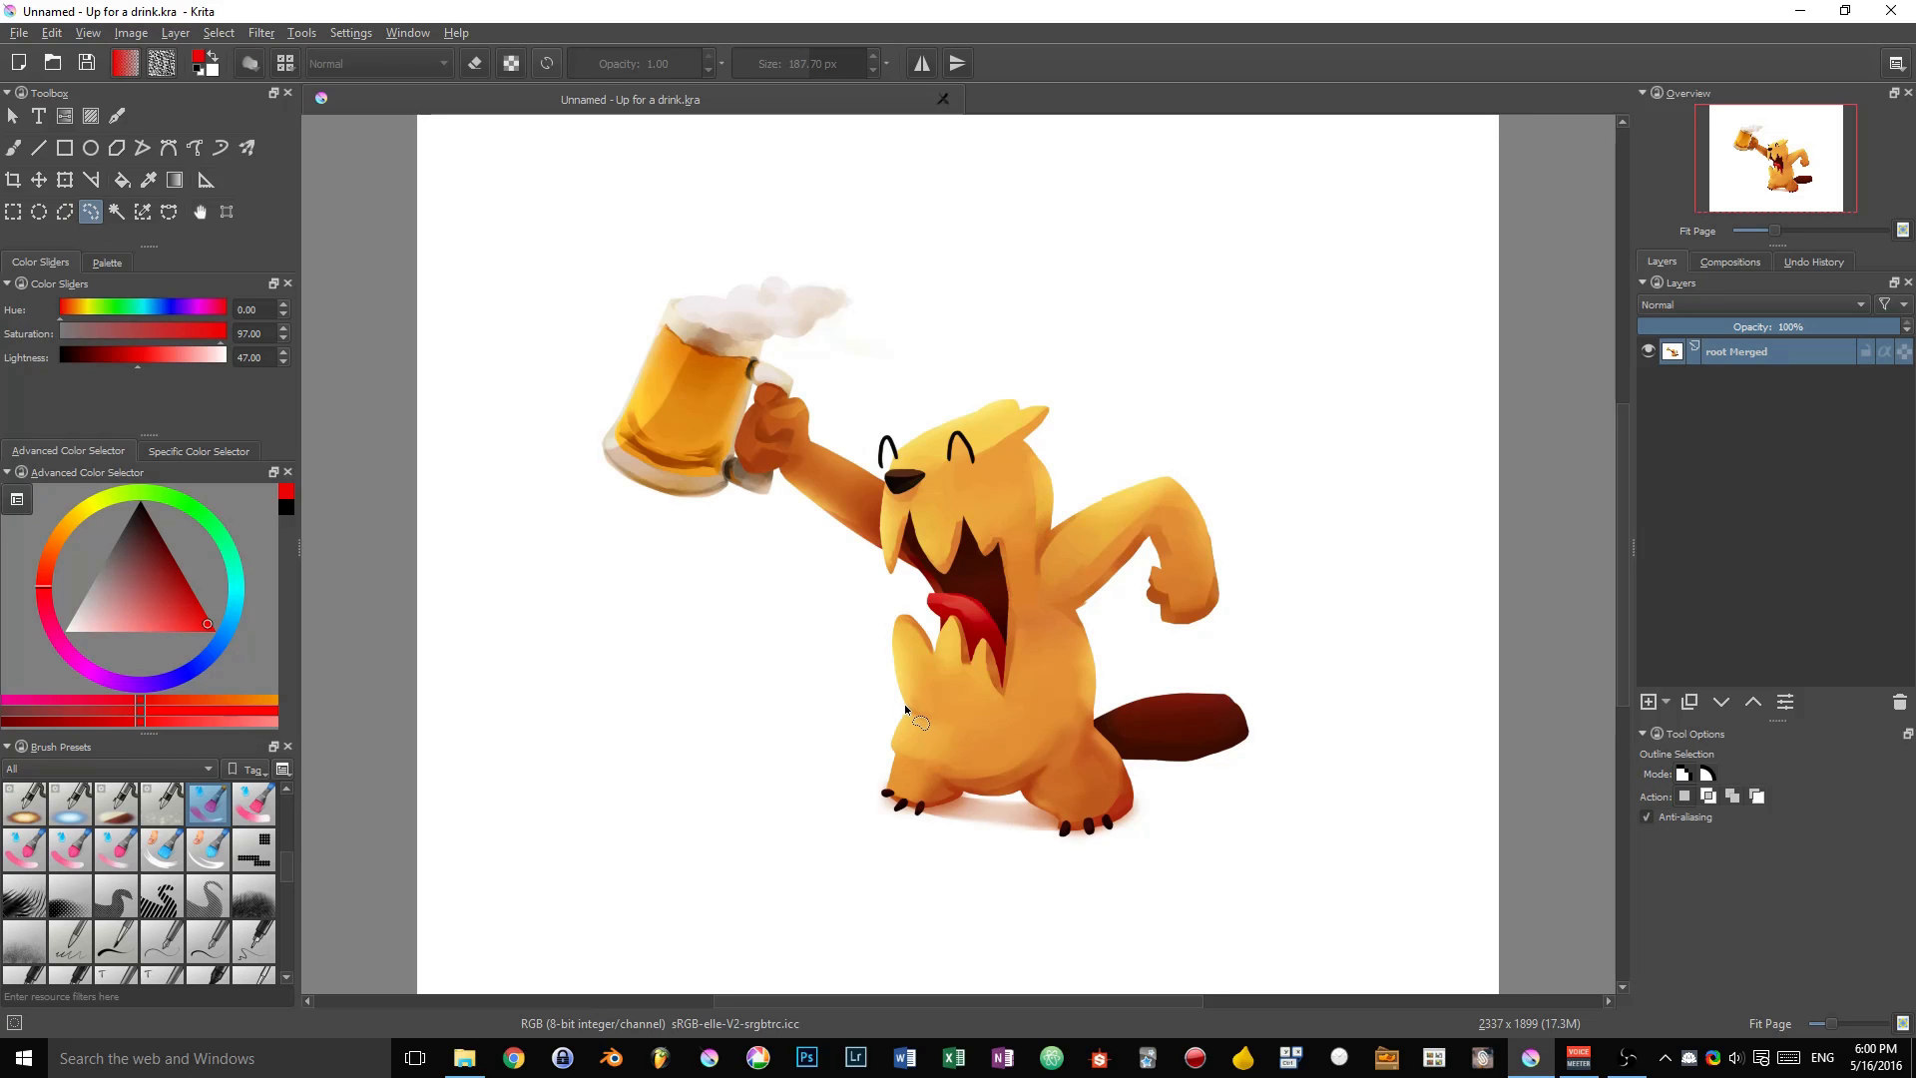
{"action": "left_click_drag", "start_coordinate": [905, 708], "coordinate": [908, 740]}
{"action": "mouse_move", "coordinate": [930, 719]}
{"action": "left_mouse_down"}
{"action": "mouse_move", "coordinate": [906, 739]}
{"action": "mouse_move", "coordinate": [984, 786]}
{"action": "mouse_move", "coordinate": [1008, 779]}
{"action": "mouse_move", "coordinate": [1006, 723]}
{"action": "left_mouse_up"}
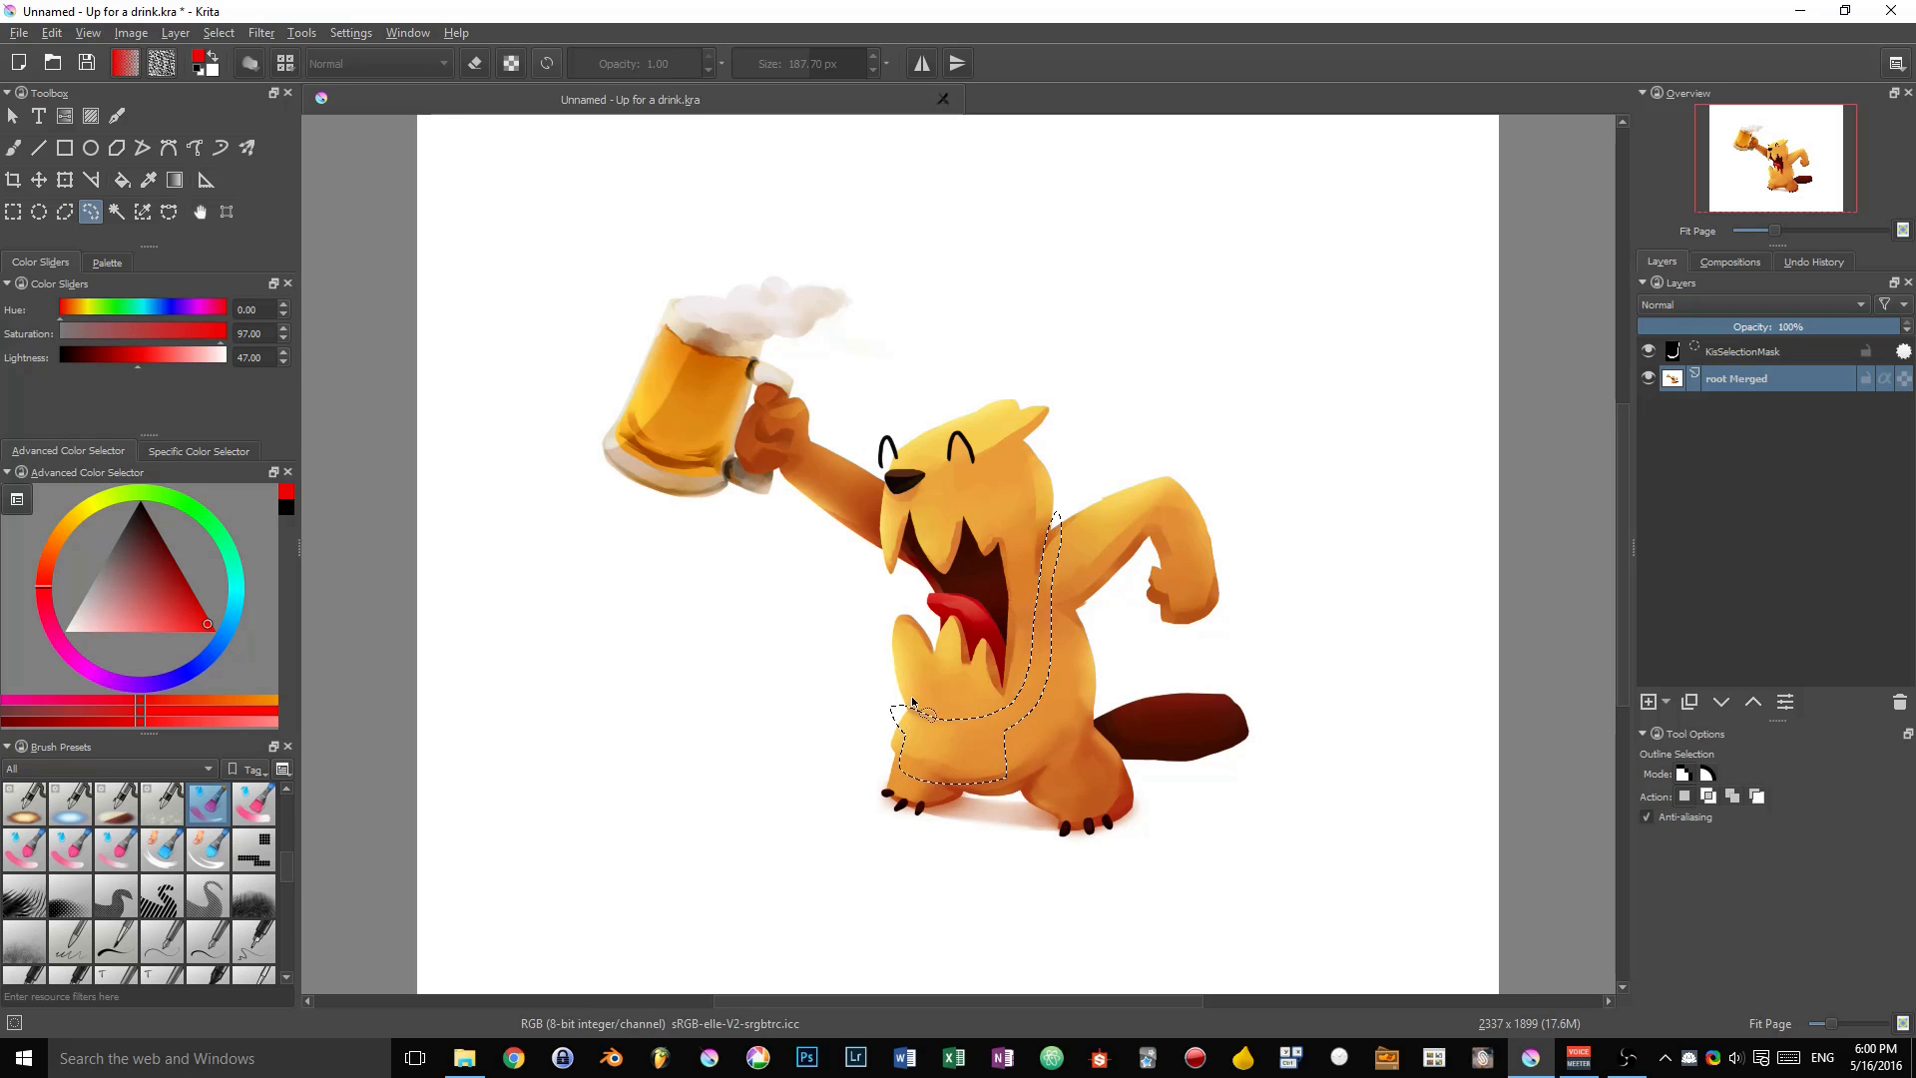
Fill the bib selection on a new layer with light blue (hue 199, saturation 72, lightness 55) and deselect.
{"action": "left_click", "coordinate": [232, 625]}
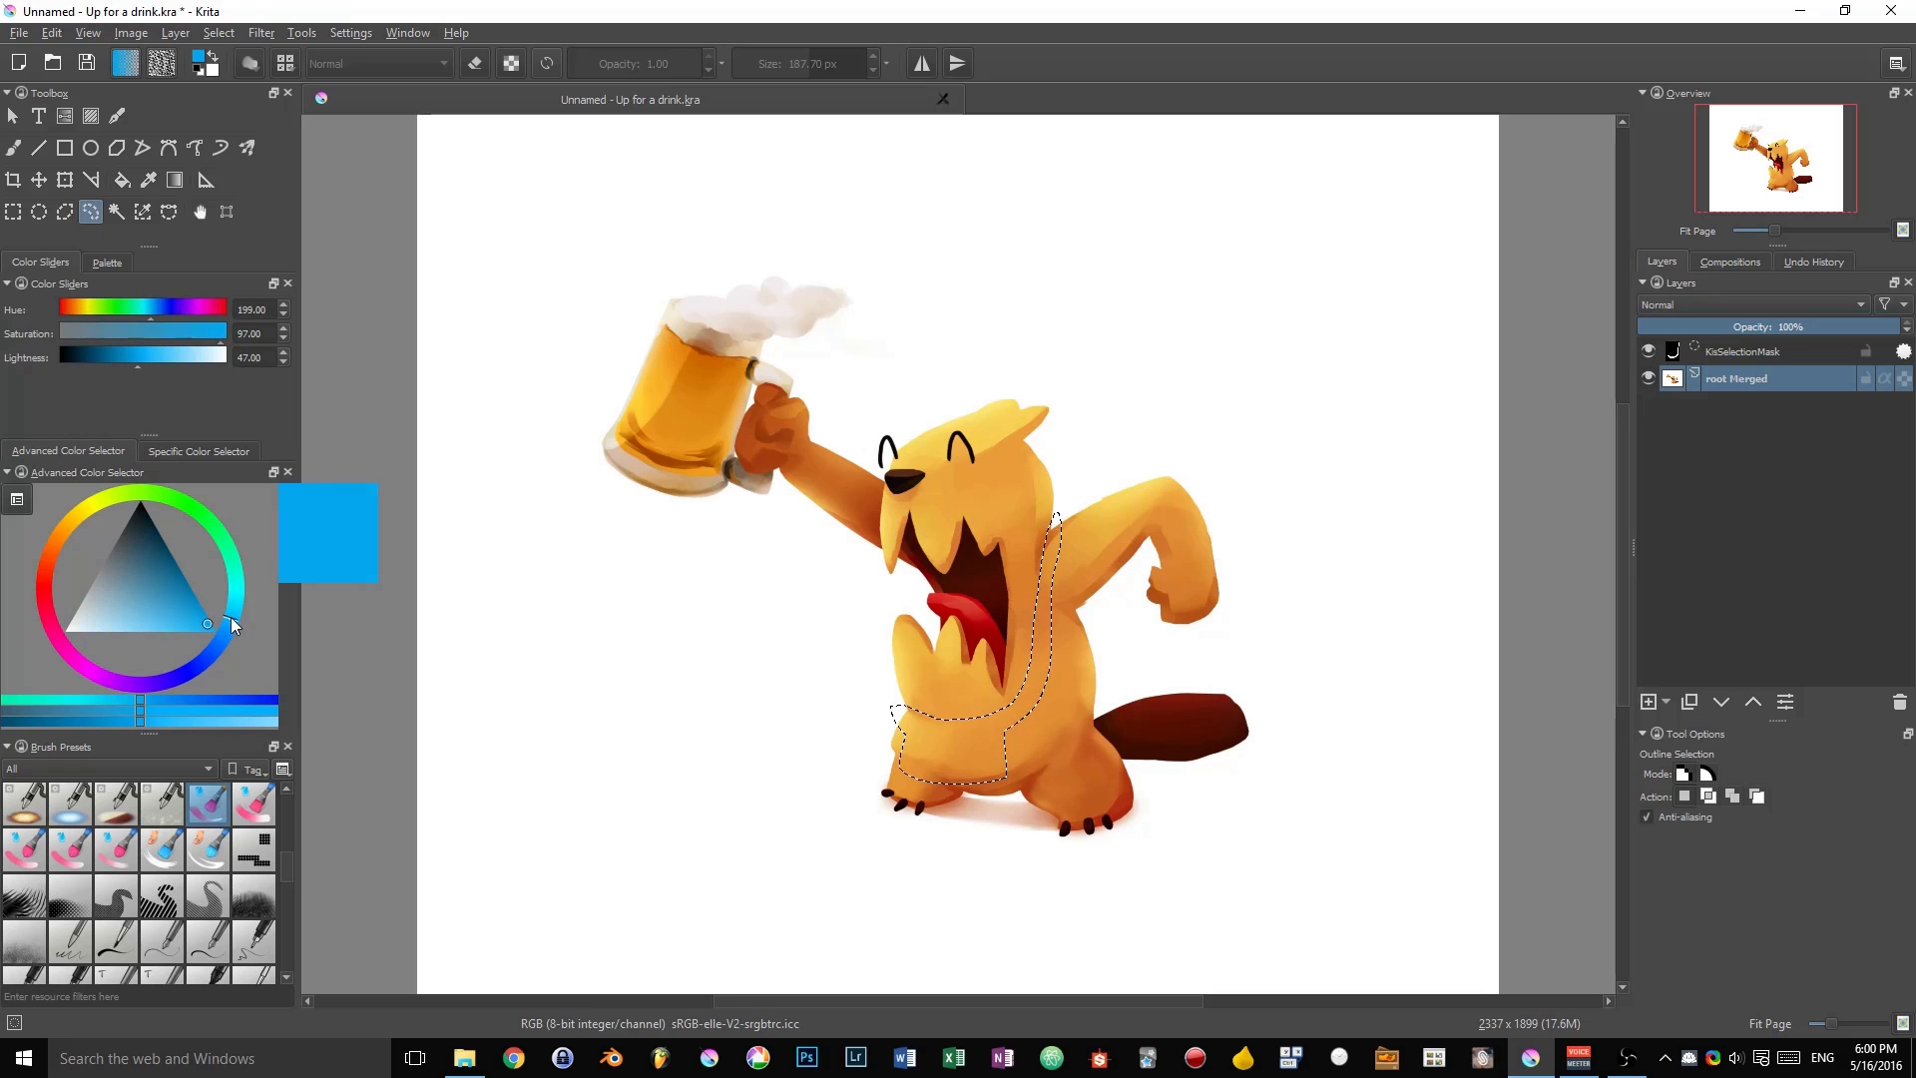
{"action": "left_click_drag", "start_coordinate": [204, 623], "coordinate": [168, 616]}
{"action": "key", "text": "Insert"}
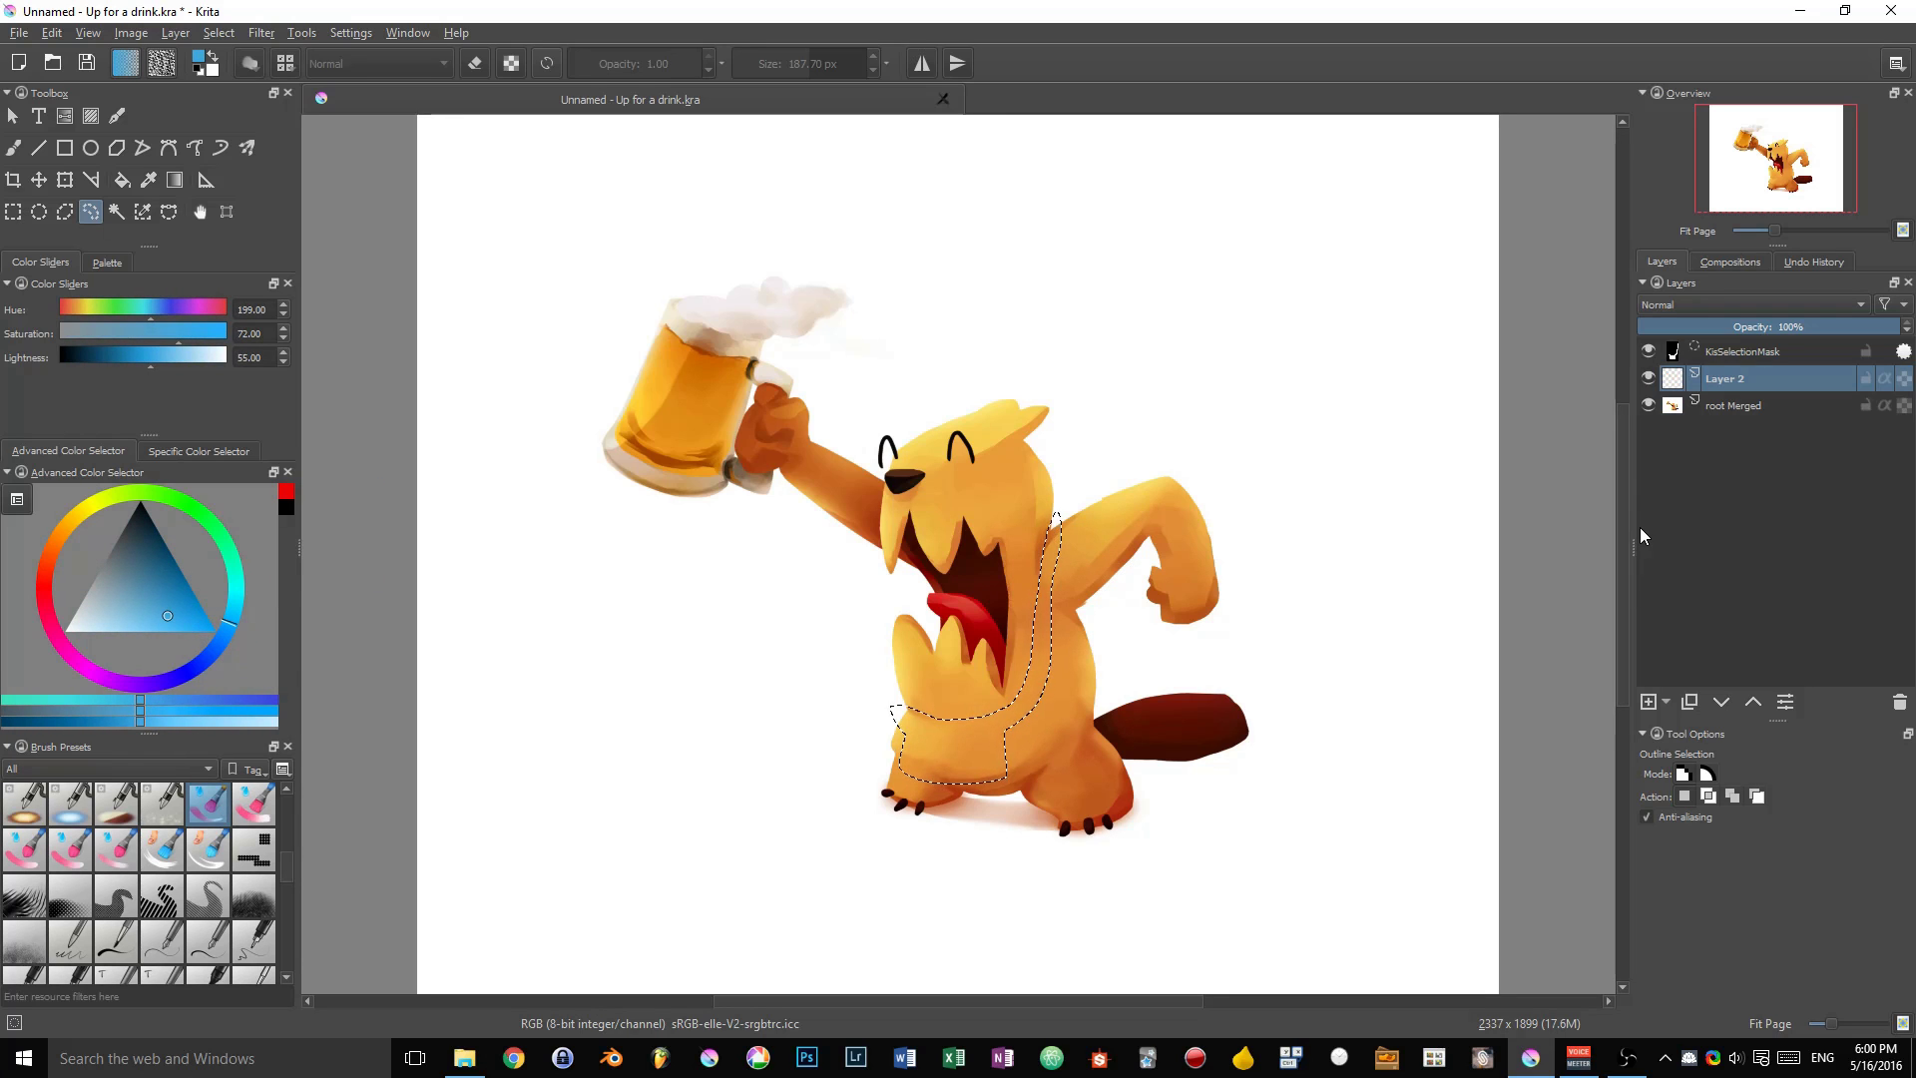
{"action": "key", "text": "shift+BackSpace"}
{"action": "key", "text": "ctrl+shift+a"}
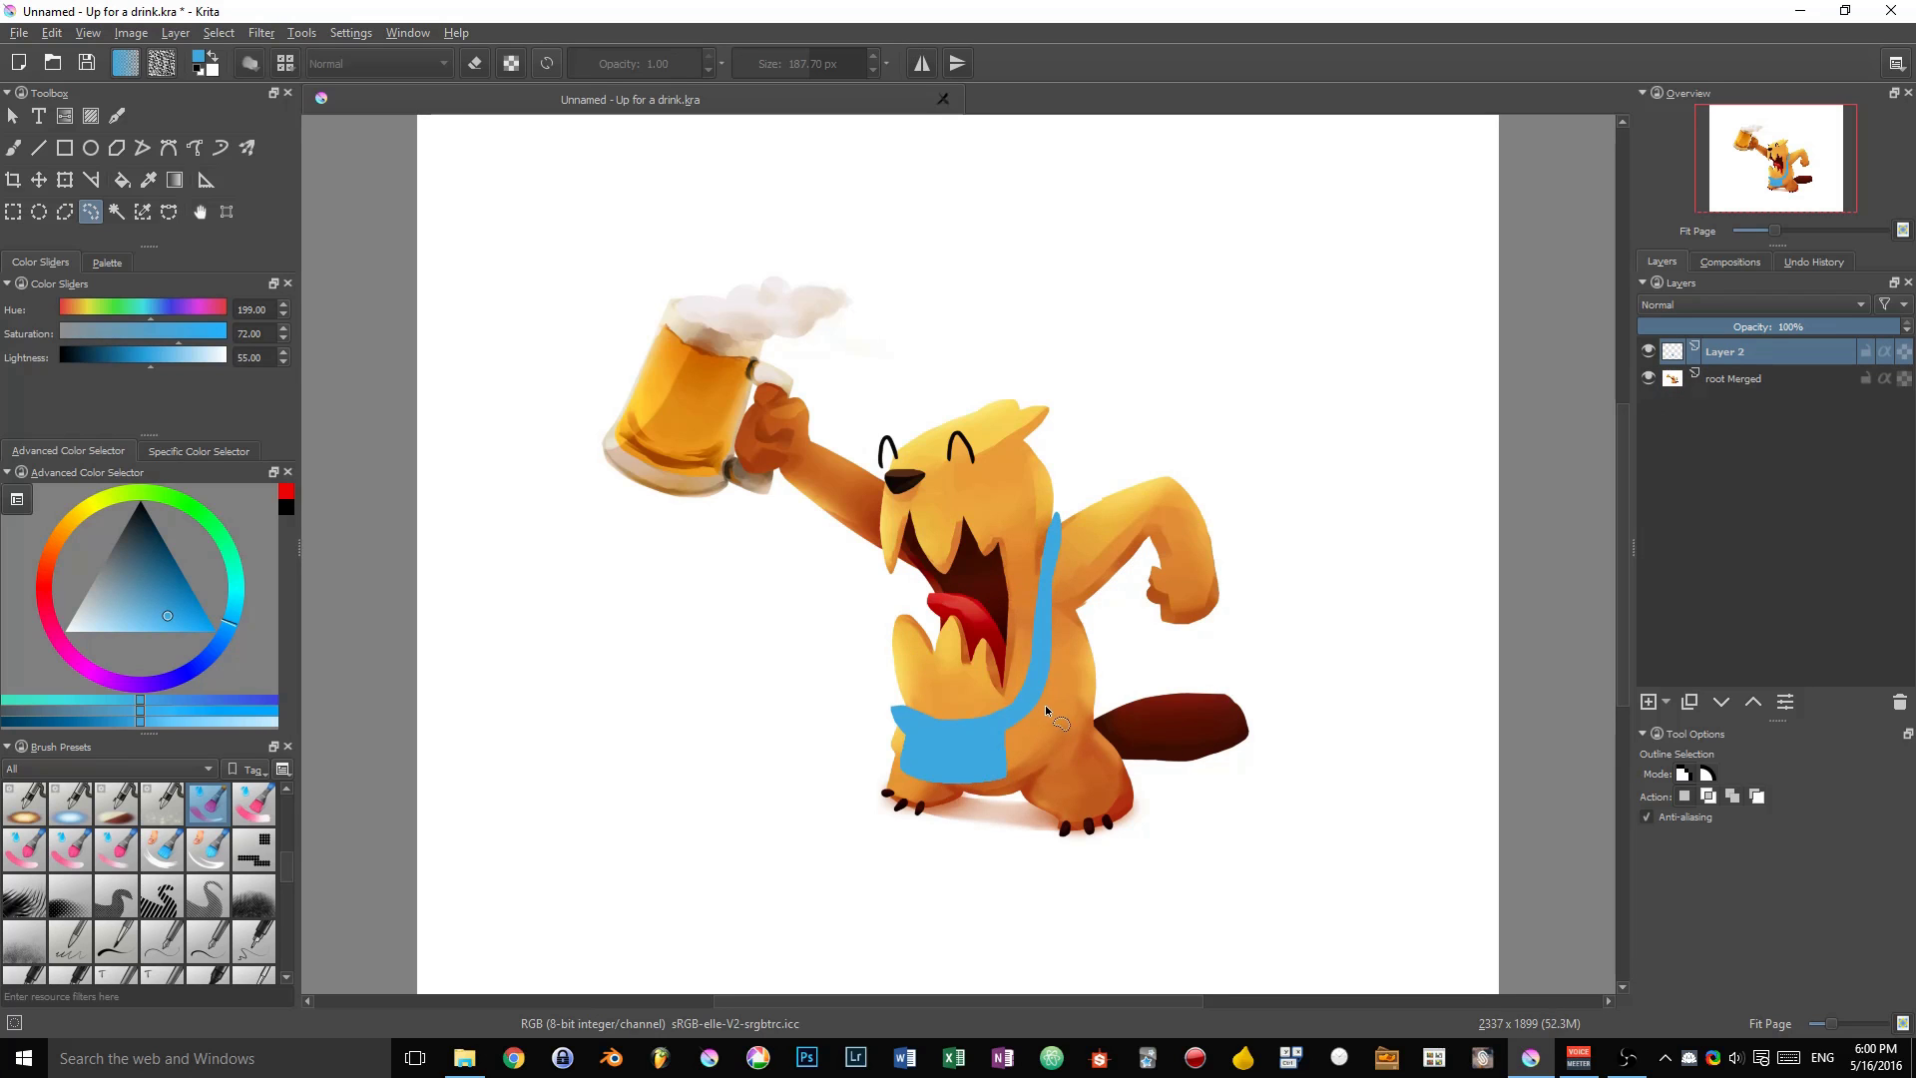
Trim the pointed ends of the blue bib and strap with the flat brush in eraser mode at about 62 px.
{"action": "key", "text": "b"}
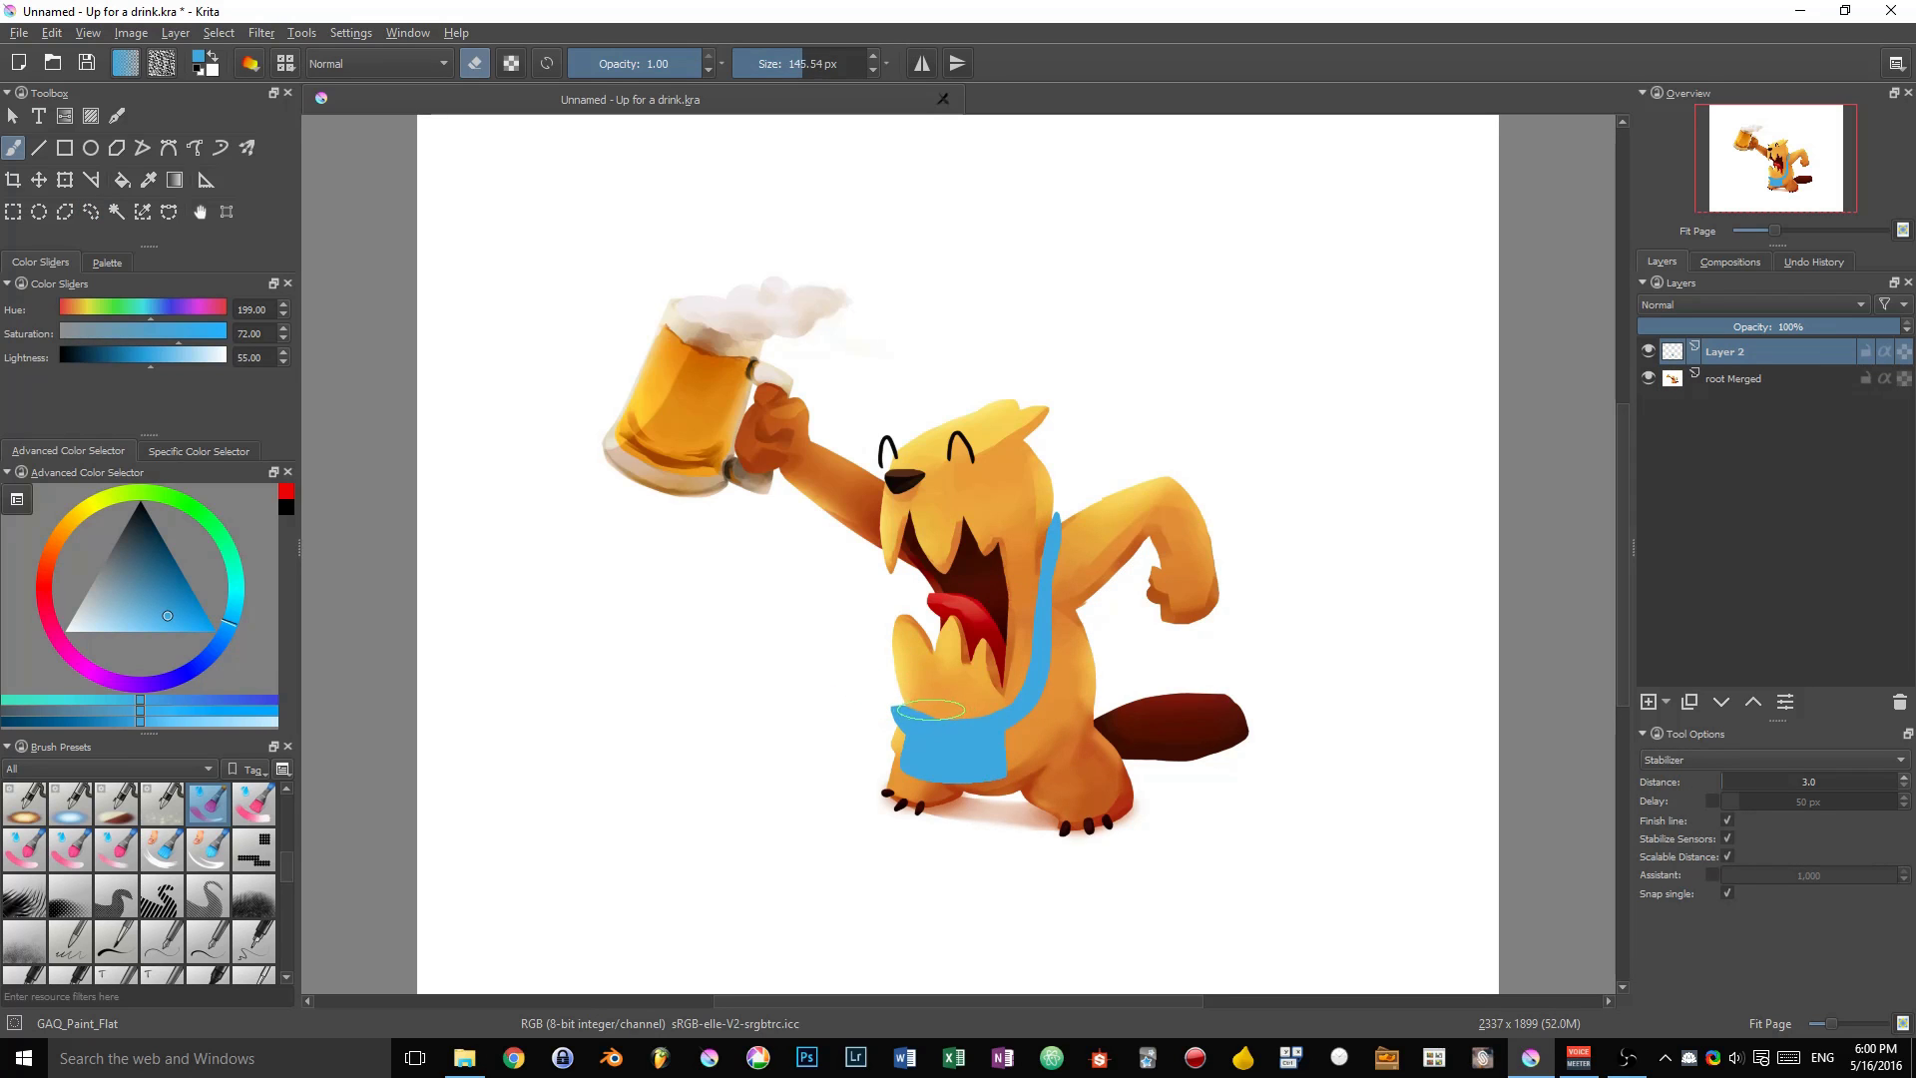
{"action": "left_click_drag", "start_coordinate": [930, 709], "coordinate": [866, 710], "text": "shift"}
{"action": "left_click", "coordinate": [887, 702]}
Turn off erasing, preserve alpha, and shade the strap with dark blue (hue 199, saturation 80, lightness 32).
{"action": "left_click", "coordinate": [510, 65]}
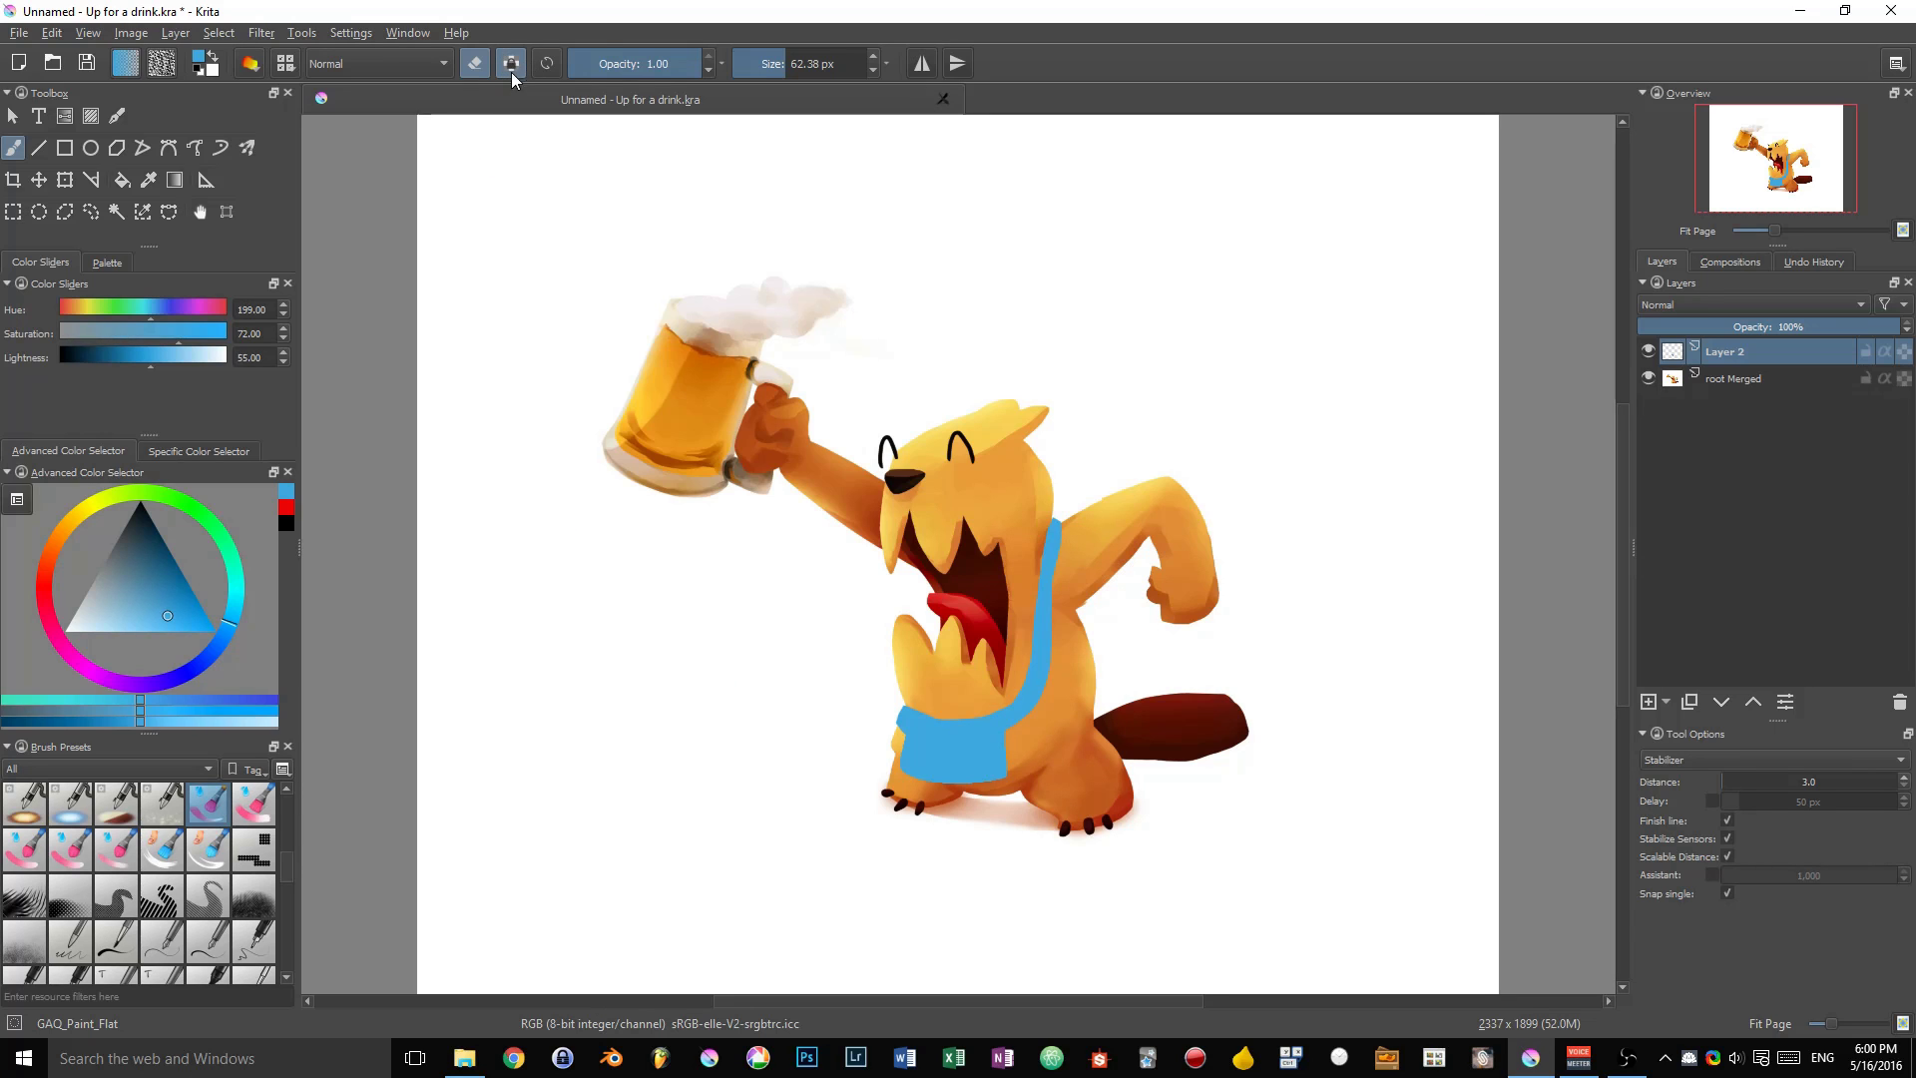
{"action": "key", "text": "e"}
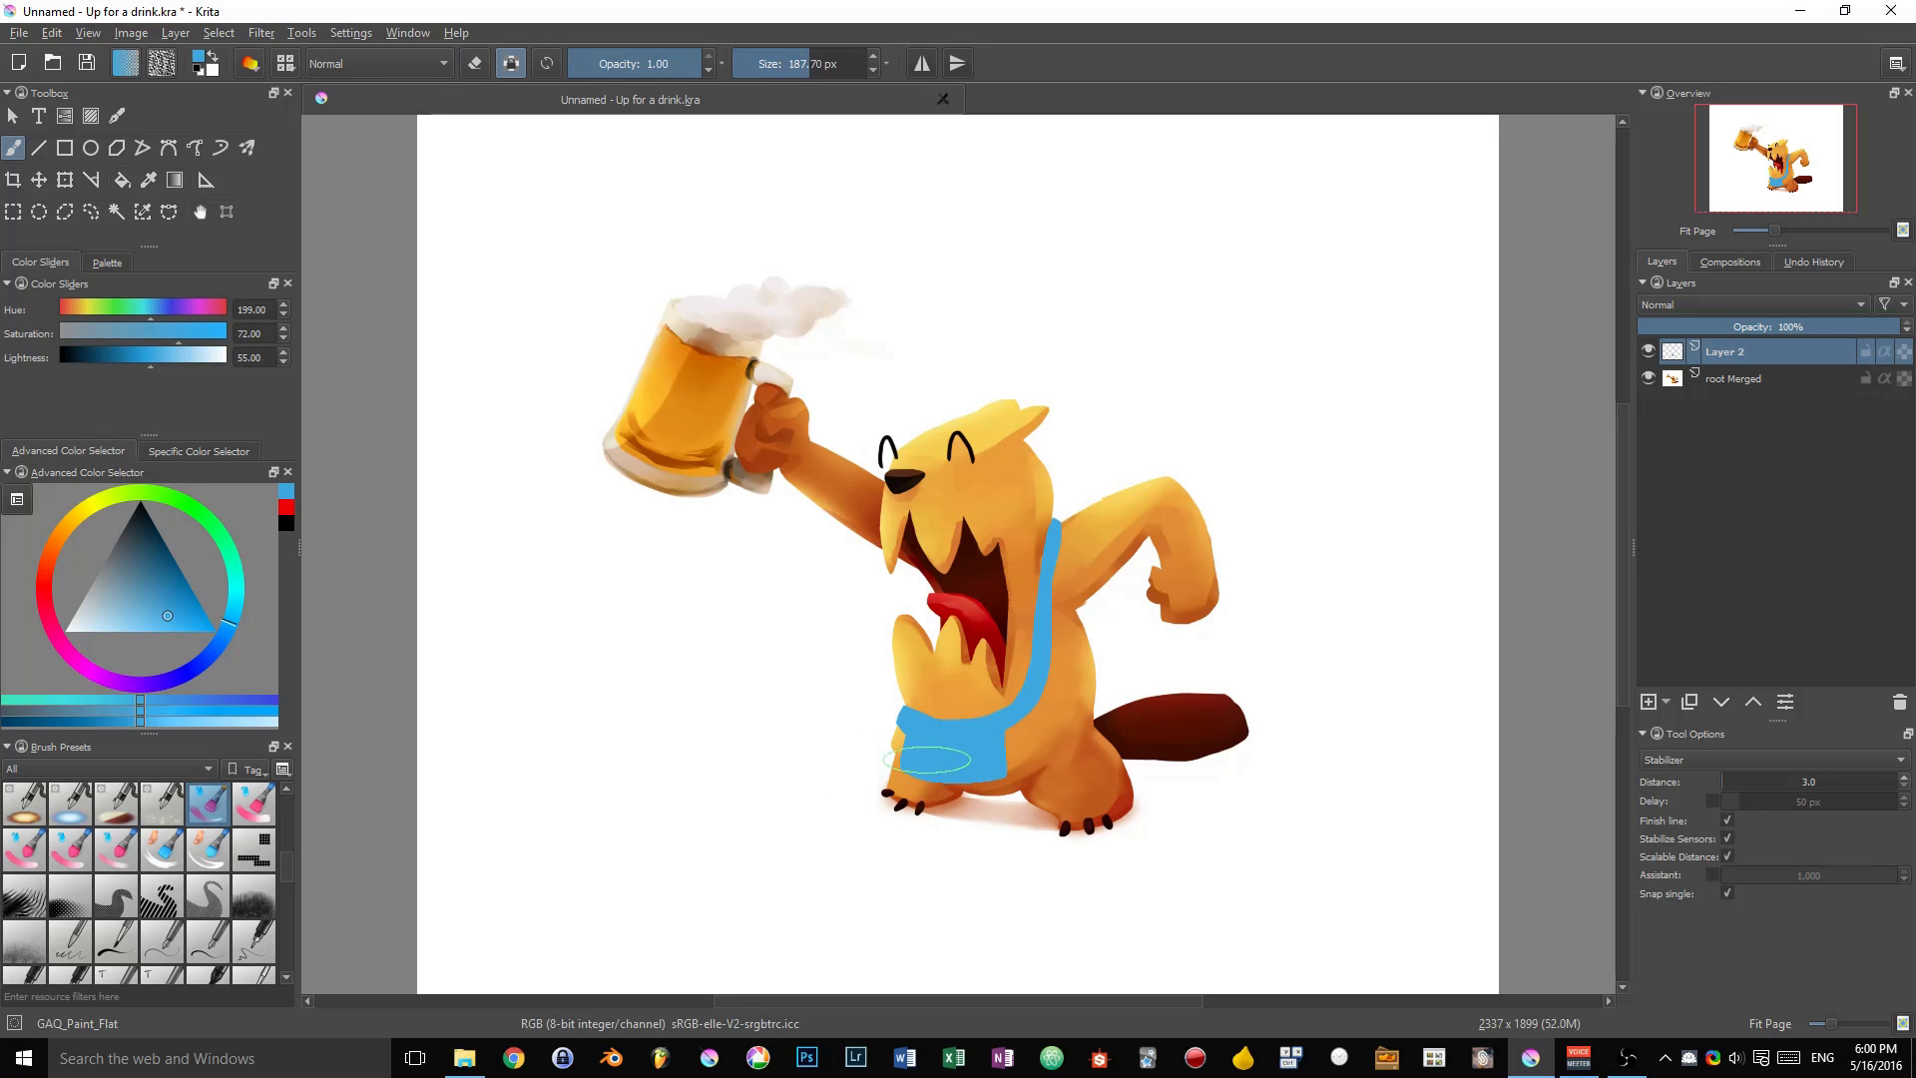
{"action": "left_click_drag", "start_coordinate": [158, 650], "coordinate": [171, 571]}
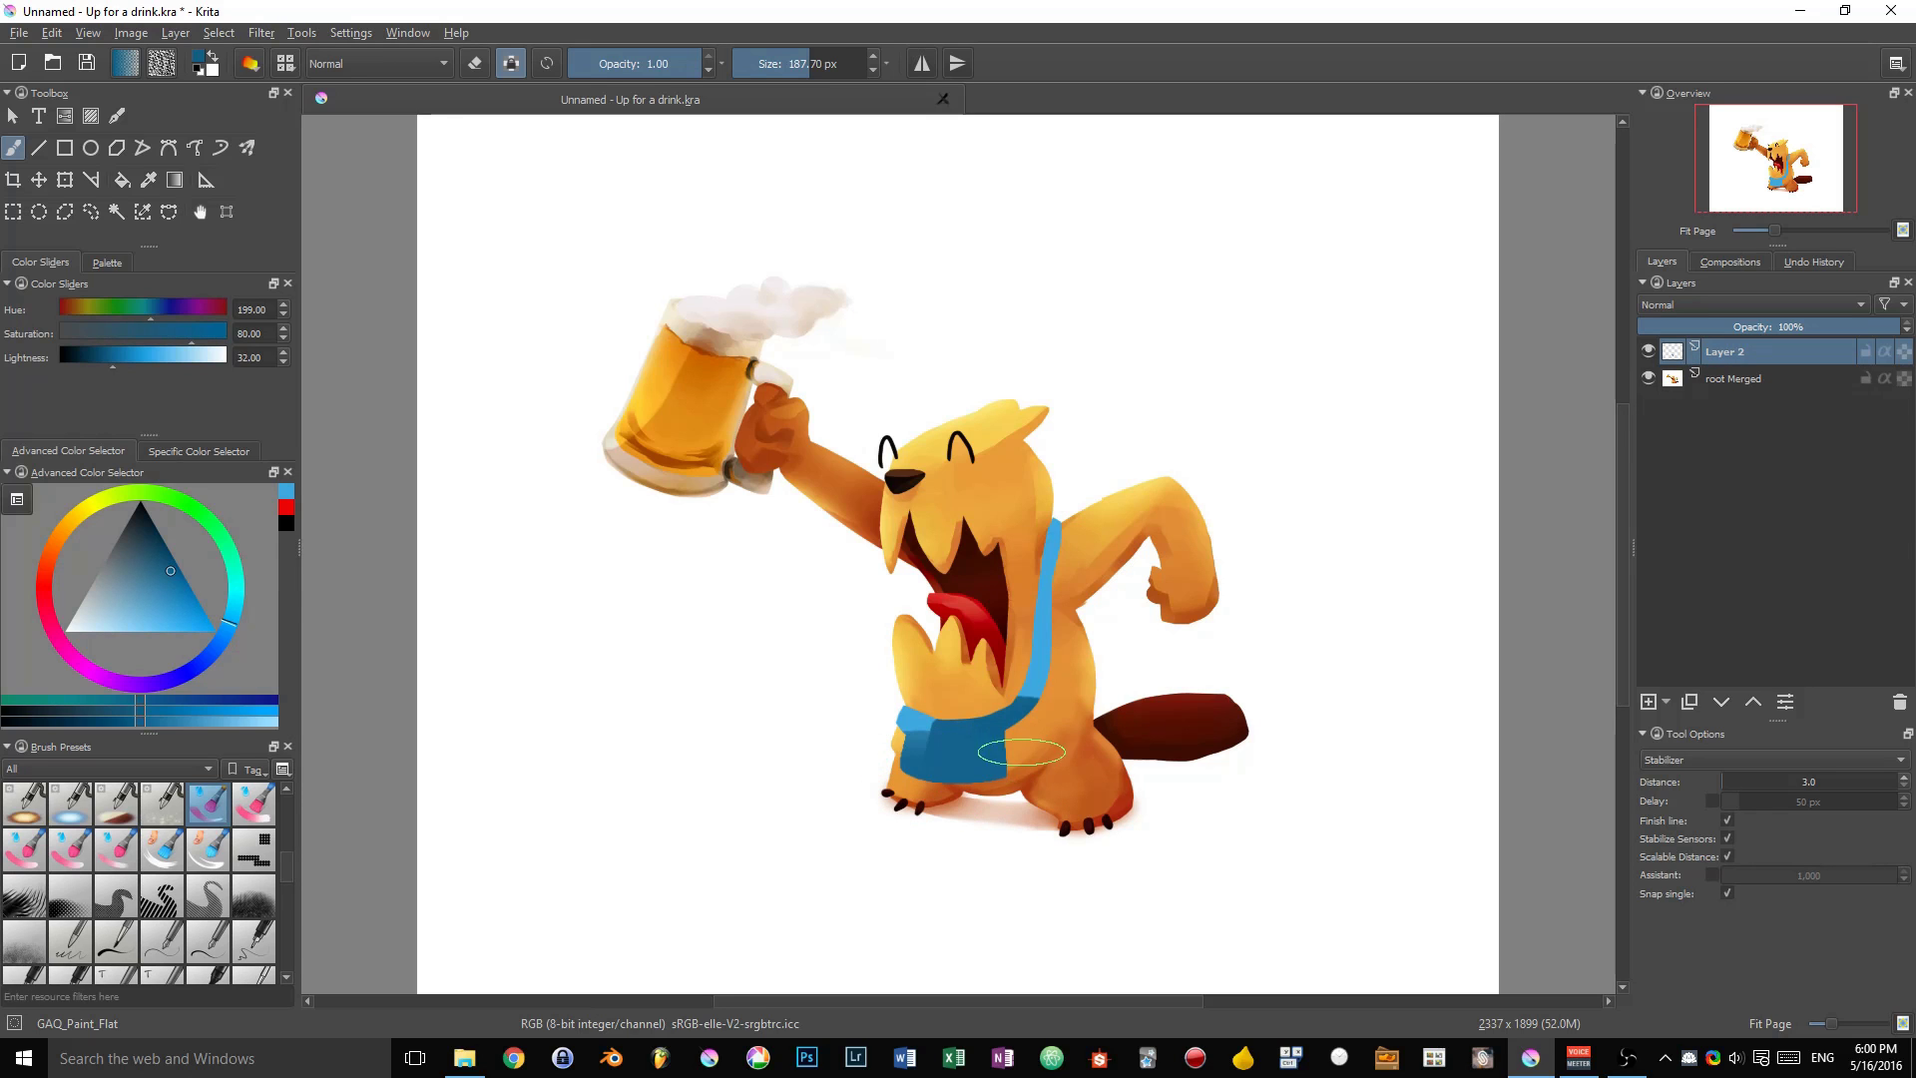
{"action": "mouse_move", "coordinate": [1078, 517]}
{"action": "left_mouse_down"}
{"action": "mouse_move", "coordinate": [1028, 789]}
{"action": "mouse_move", "coordinate": [1026, 744]}
{"action": "left_mouse_up"}
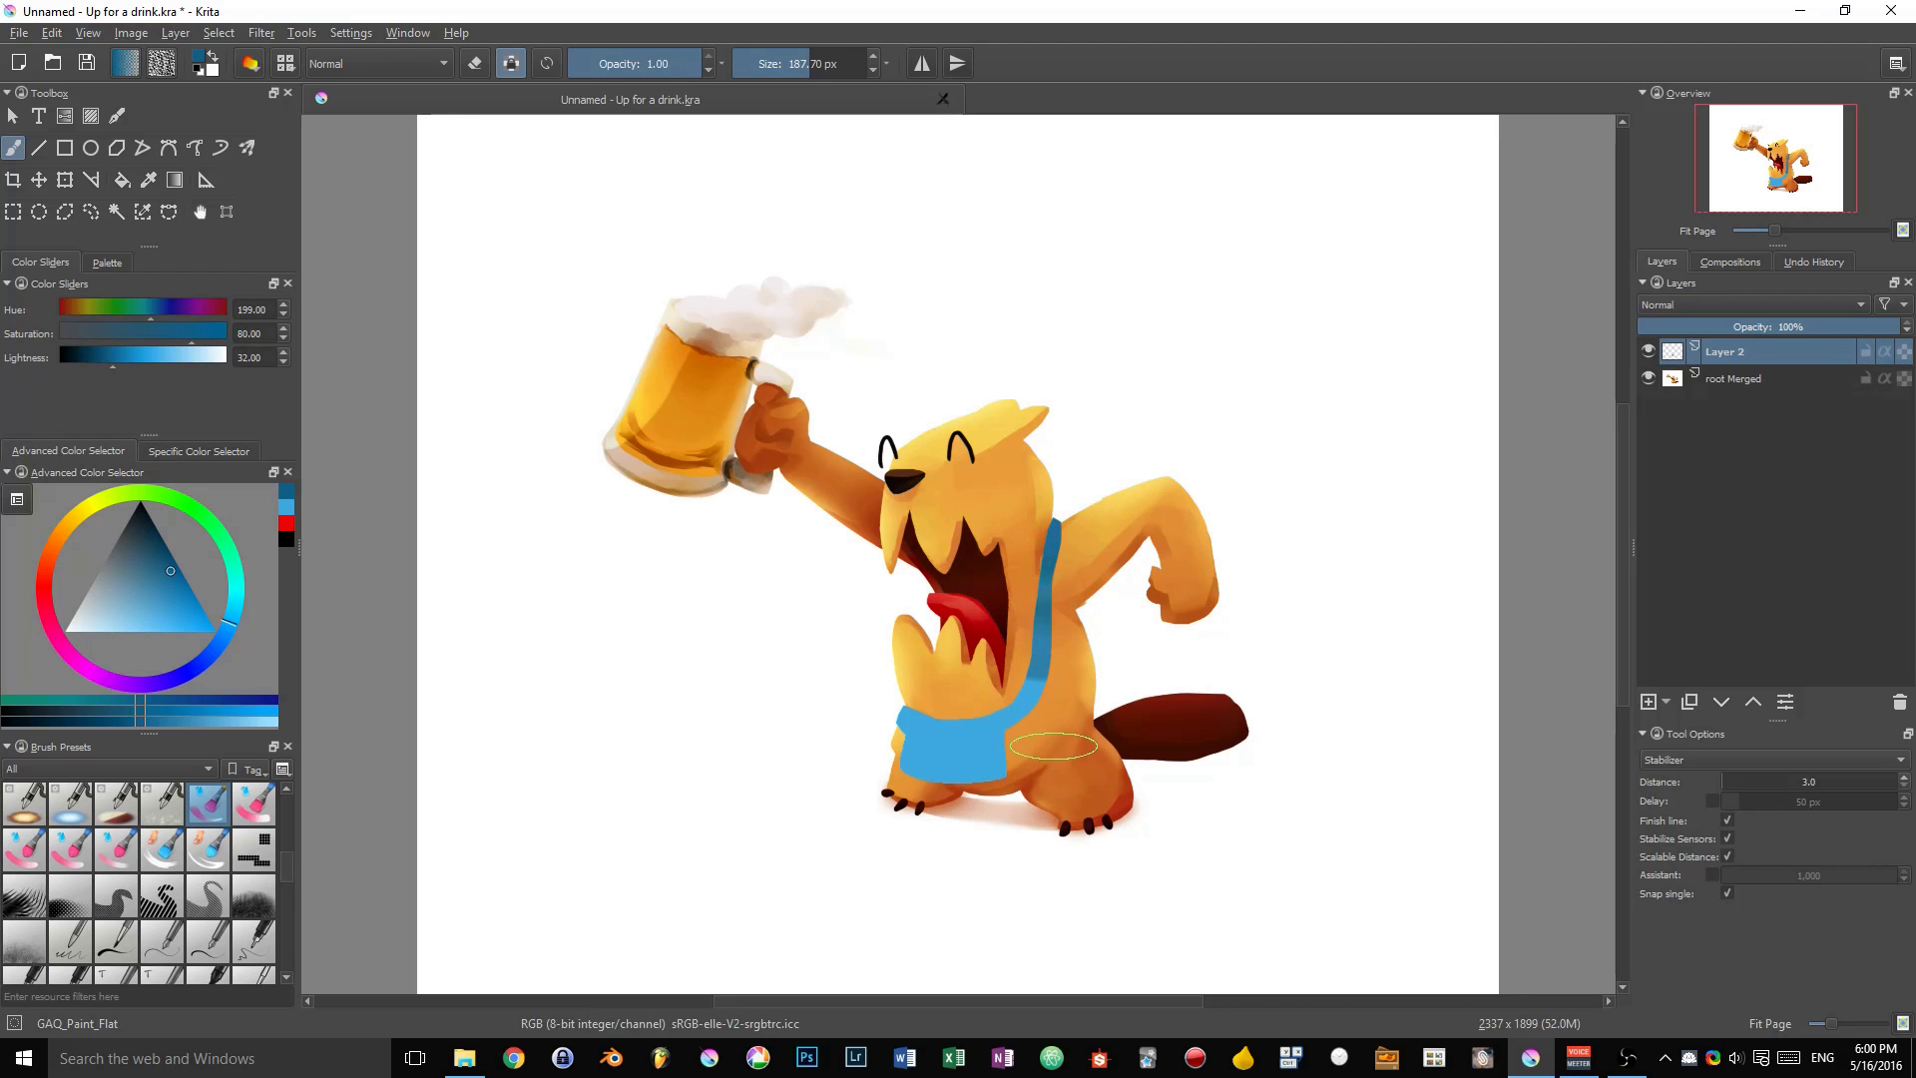
Shade the bib's folds in dark blue, reducing the flat brush to about 97 px and 28 px for finer edges.
{"action": "left_click_drag", "start_coordinate": [1052, 716], "coordinate": [994, 715], "text": "shift"}
{"action": "key", "text": "bracketleft"}
{"action": "mouse_move", "coordinate": [913, 764]}
{"action": "left_mouse_down"}
{"action": "mouse_move", "coordinate": [992, 741]}
{"action": "mouse_move", "coordinate": [989, 764]}
{"action": "mouse_move", "coordinate": [1010, 701]}
{"action": "mouse_move", "coordinate": [923, 726]}
{"action": "mouse_move", "coordinate": [977, 756]}
{"action": "mouse_move", "coordinate": [913, 698]}
{"action": "mouse_move", "coordinate": [945, 742]}
{"action": "mouse_move", "coordinate": [958, 706]}
{"action": "mouse_move", "coordinate": [969, 749]}
{"action": "mouse_move", "coordinate": [975, 704]}
{"action": "mouse_move", "coordinate": [974, 771]}
{"action": "mouse_move", "coordinate": [990, 700]}
{"action": "mouse_move", "coordinate": [994, 774]}
{"action": "mouse_move", "coordinate": [955, 718]}
{"action": "mouse_move", "coordinate": [958, 772]}
{"action": "left_mouse_up"}
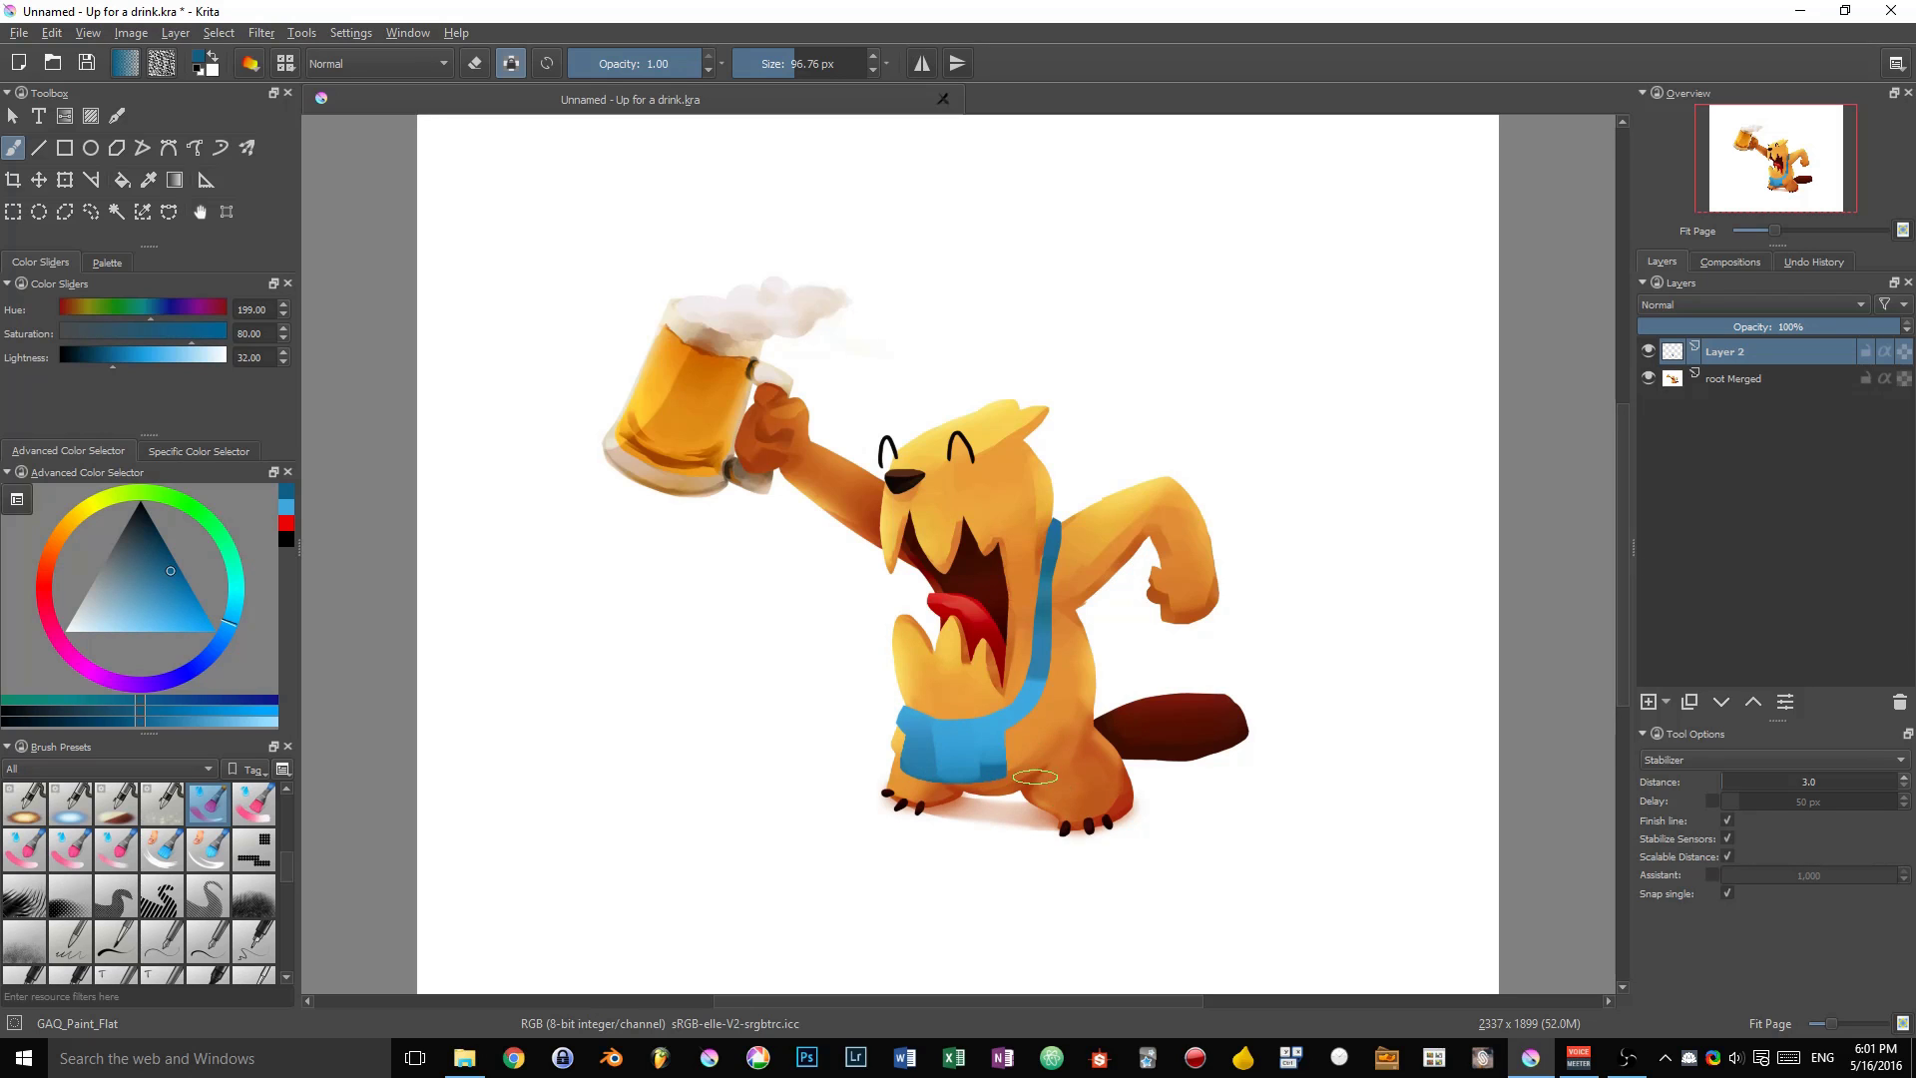
{"action": "key", "text": "bracketleft"}
{"action": "key", "text": "bracketleft"}
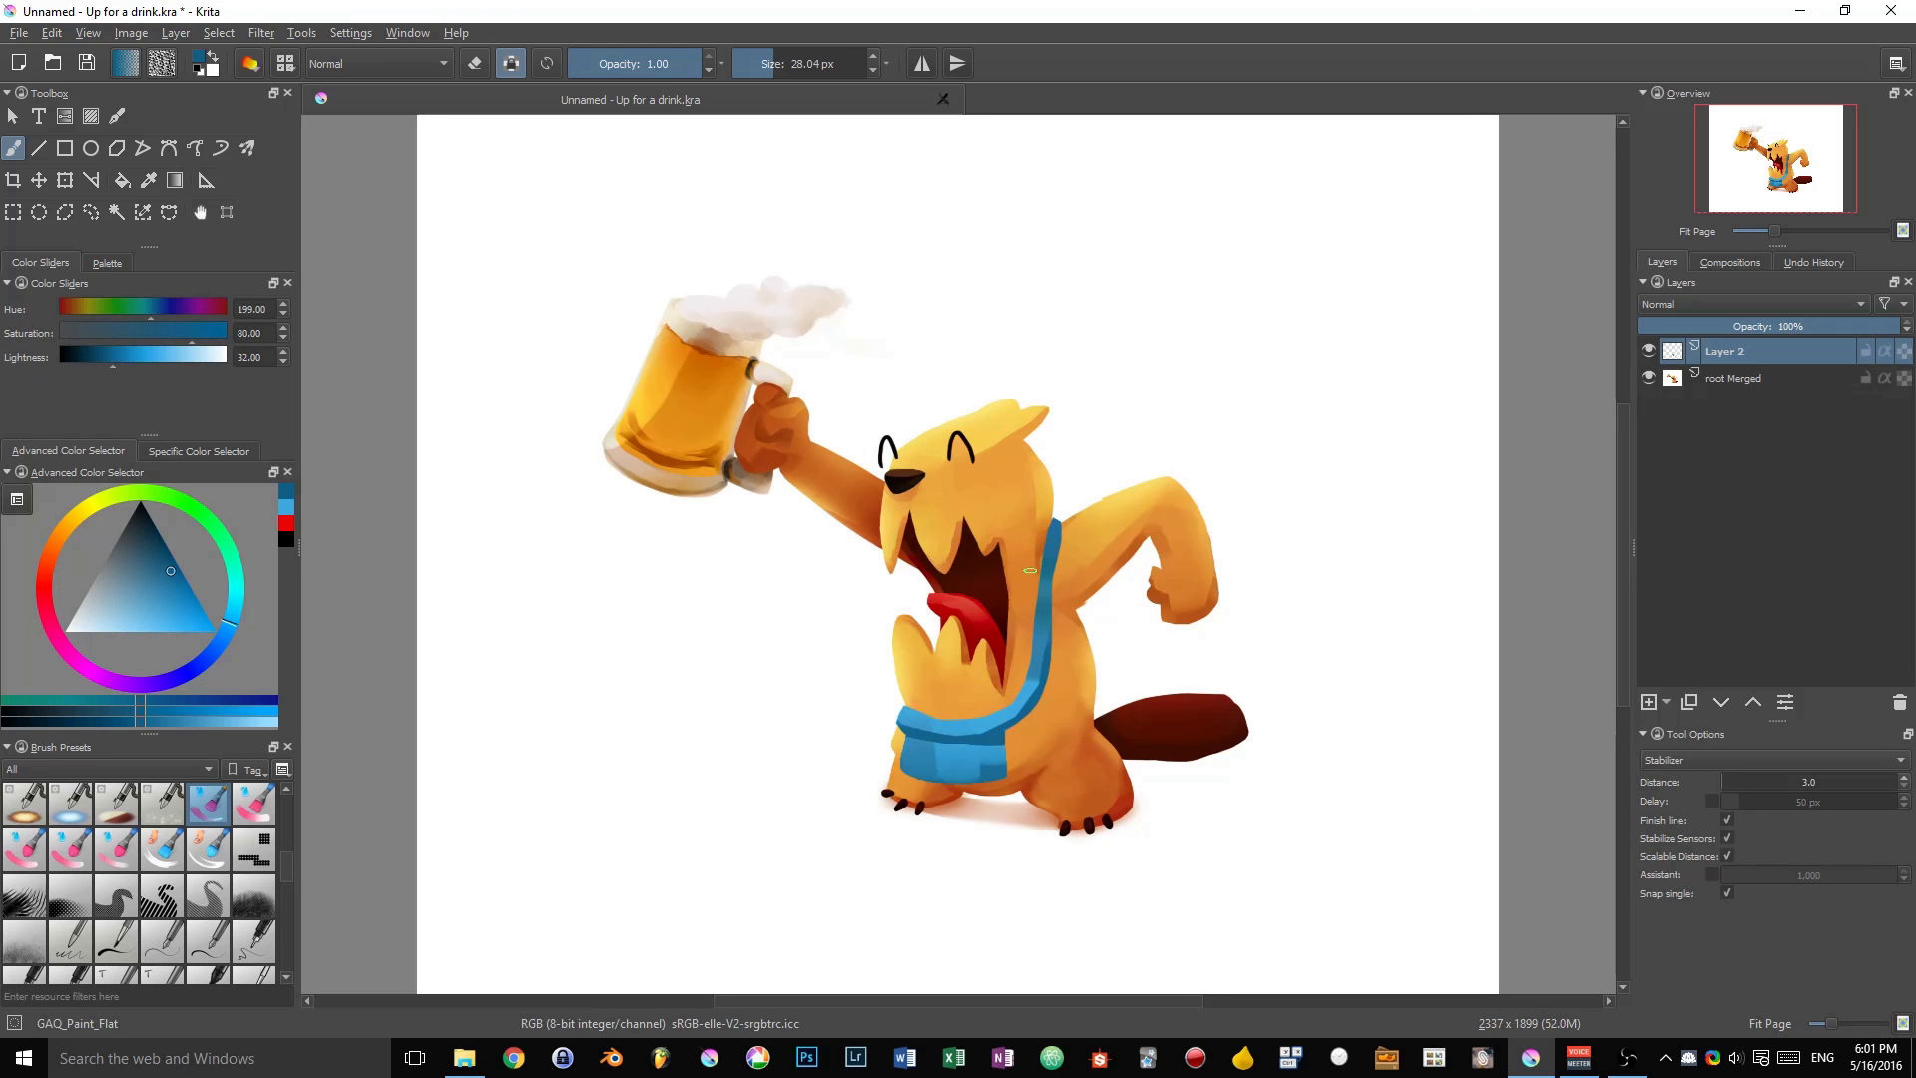
Shade the bib's pouch beneath its top fold and along its edges in dark blue with the flat brush at about 41 px.
{"action": "mouse_move", "coordinate": [1003, 732]}
{"action": "left_mouse_down"}
{"action": "mouse_move", "coordinate": [1056, 719]}
{"action": "mouse_move", "coordinate": [1074, 556]}
{"action": "mouse_move", "coordinate": [1031, 620]}
{"action": "left_mouse_up"}
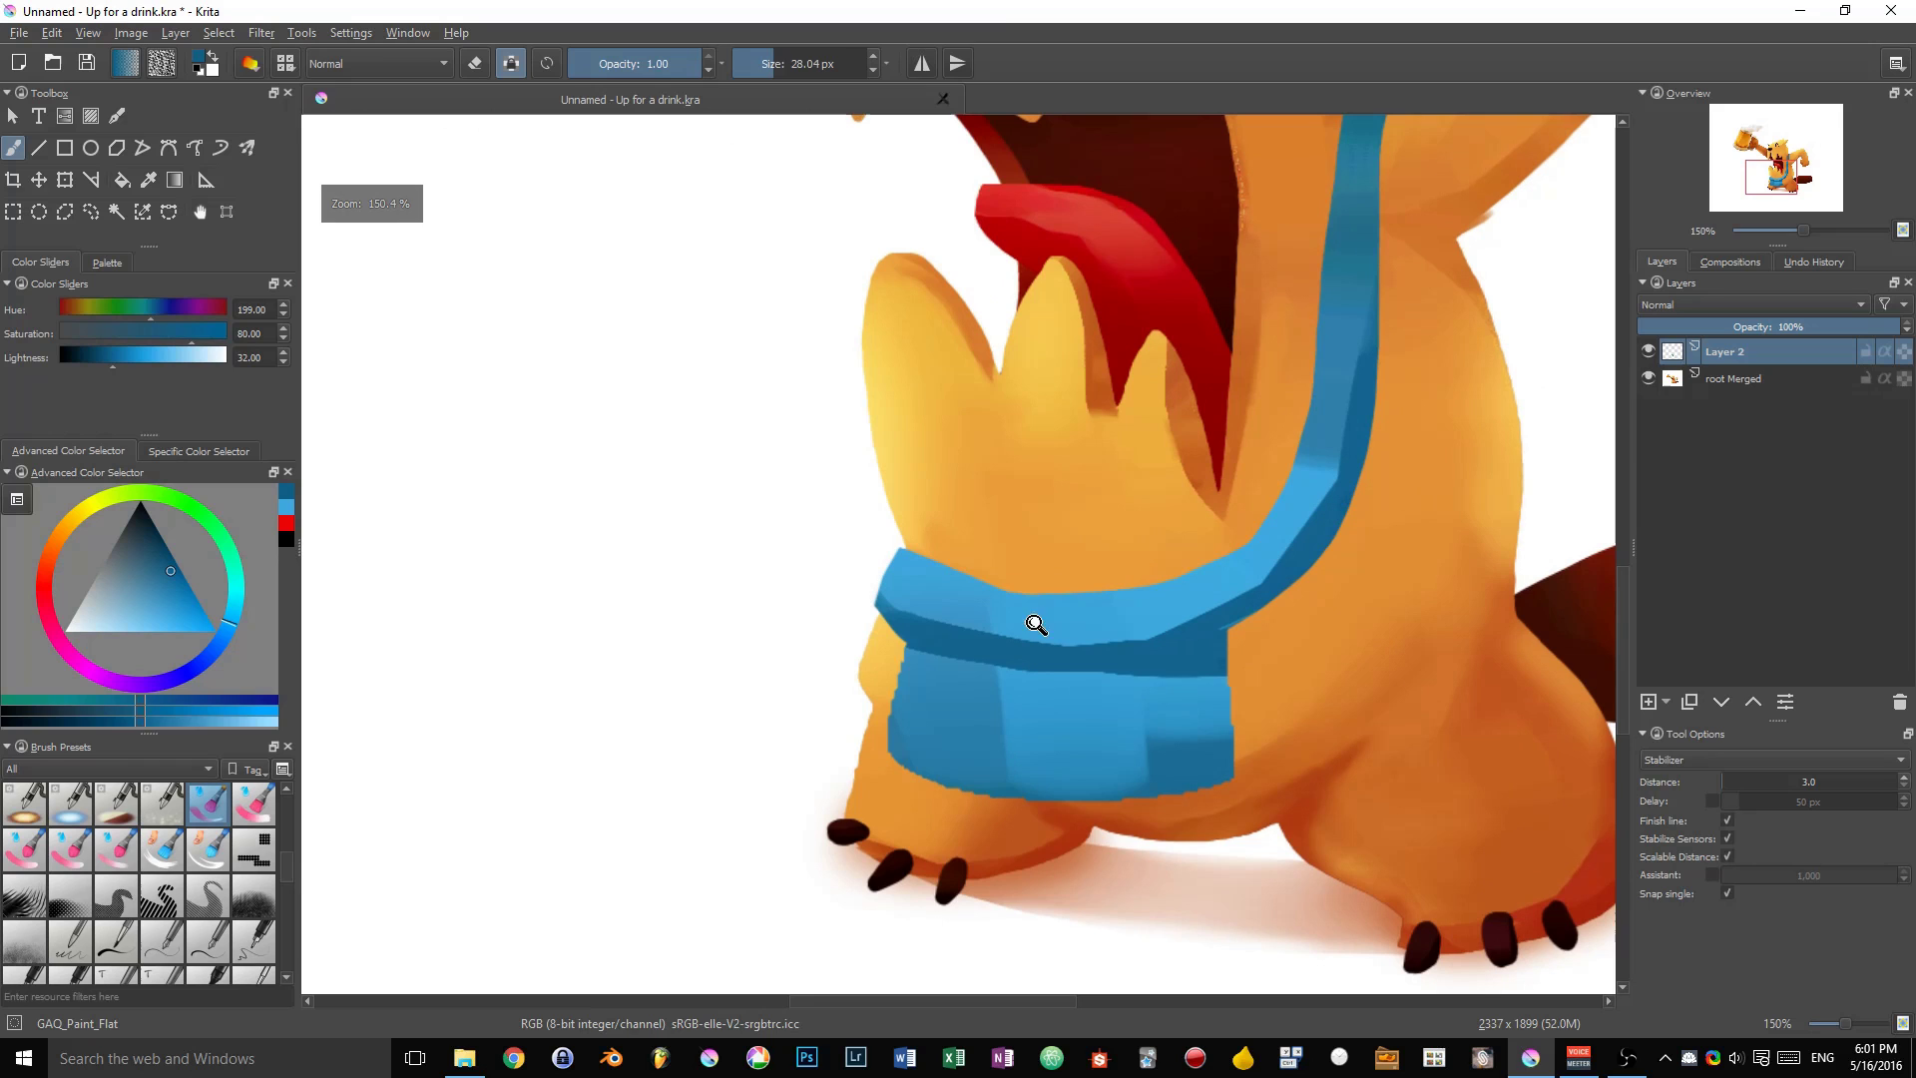
{"action": "mouse_move", "coordinate": [914, 664]}
{"action": "left_mouse_down", "text": "shift"}
{"action": "mouse_move", "coordinate": [934, 655]}
{"action": "mouse_move", "coordinate": [913, 681]}
{"action": "left_mouse_up", "text": "shift"}
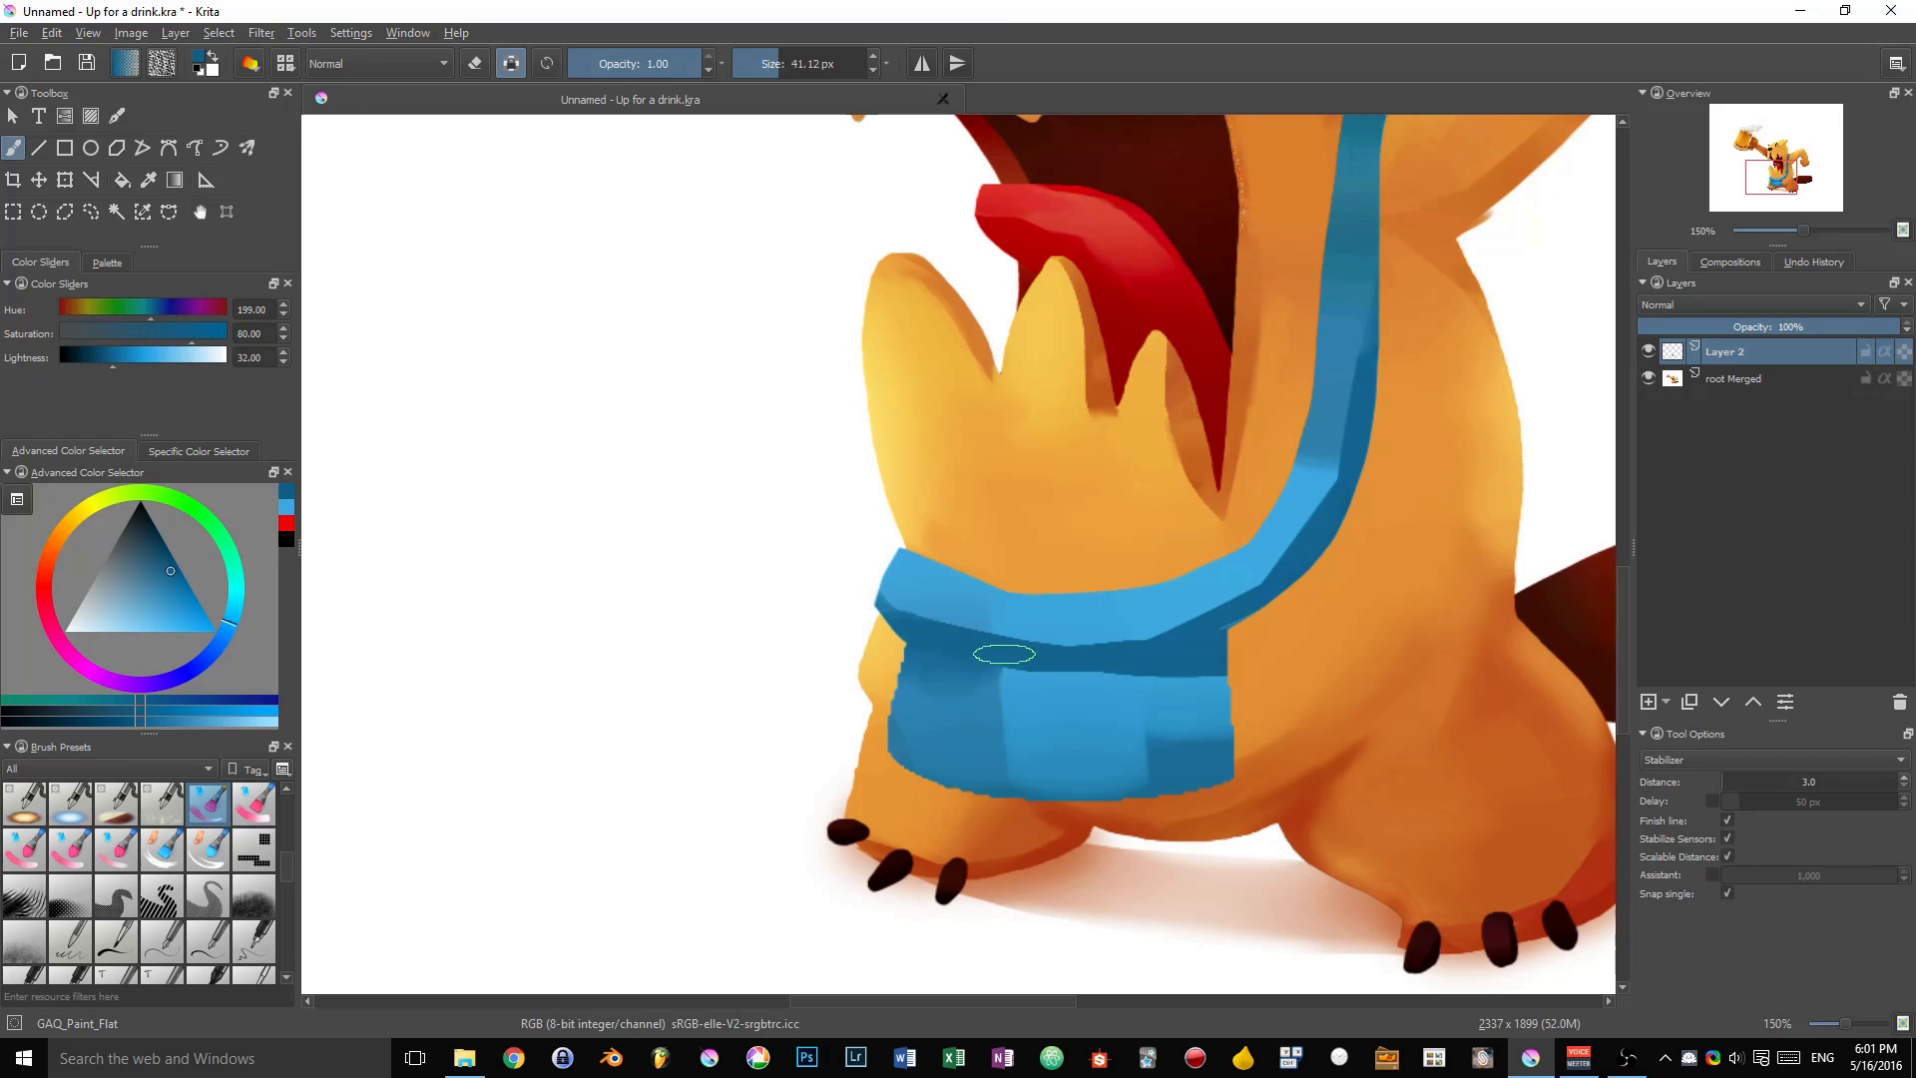
{"action": "mouse_move", "coordinate": [1006, 654]}
{"action": "left_mouse_down"}
{"action": "mouse_move", "coordinate": [1011, 714]}
{"action": "mouse_move", "coordinate": [1029, 660]}
{"action": "mouse_move", "coordinate": [1083, 704]}
{"action": "mouse_move", "coordinate": [1108, 657]}
{"action": "mouse_move", "coordinate": [1114, 725]}
{"action": "mouse_move", "coordinate": [1134, 660]}
{"action": "mouse_move", "coordinate": [1157, 720]}
{"action": "mouse_move", "coordinate": [1185, 666]}
{"action": "mouse_move", "coordinate": [1208, 663]}
{"action": "mouse_move", "coordinate": [1213, 704]}
{"action": "mouse_move", "coordinate": [1203, 660]}
{"action": "mouse_move", "coordinate": [1200, 742]}
{"action": "left_mouse_up"}
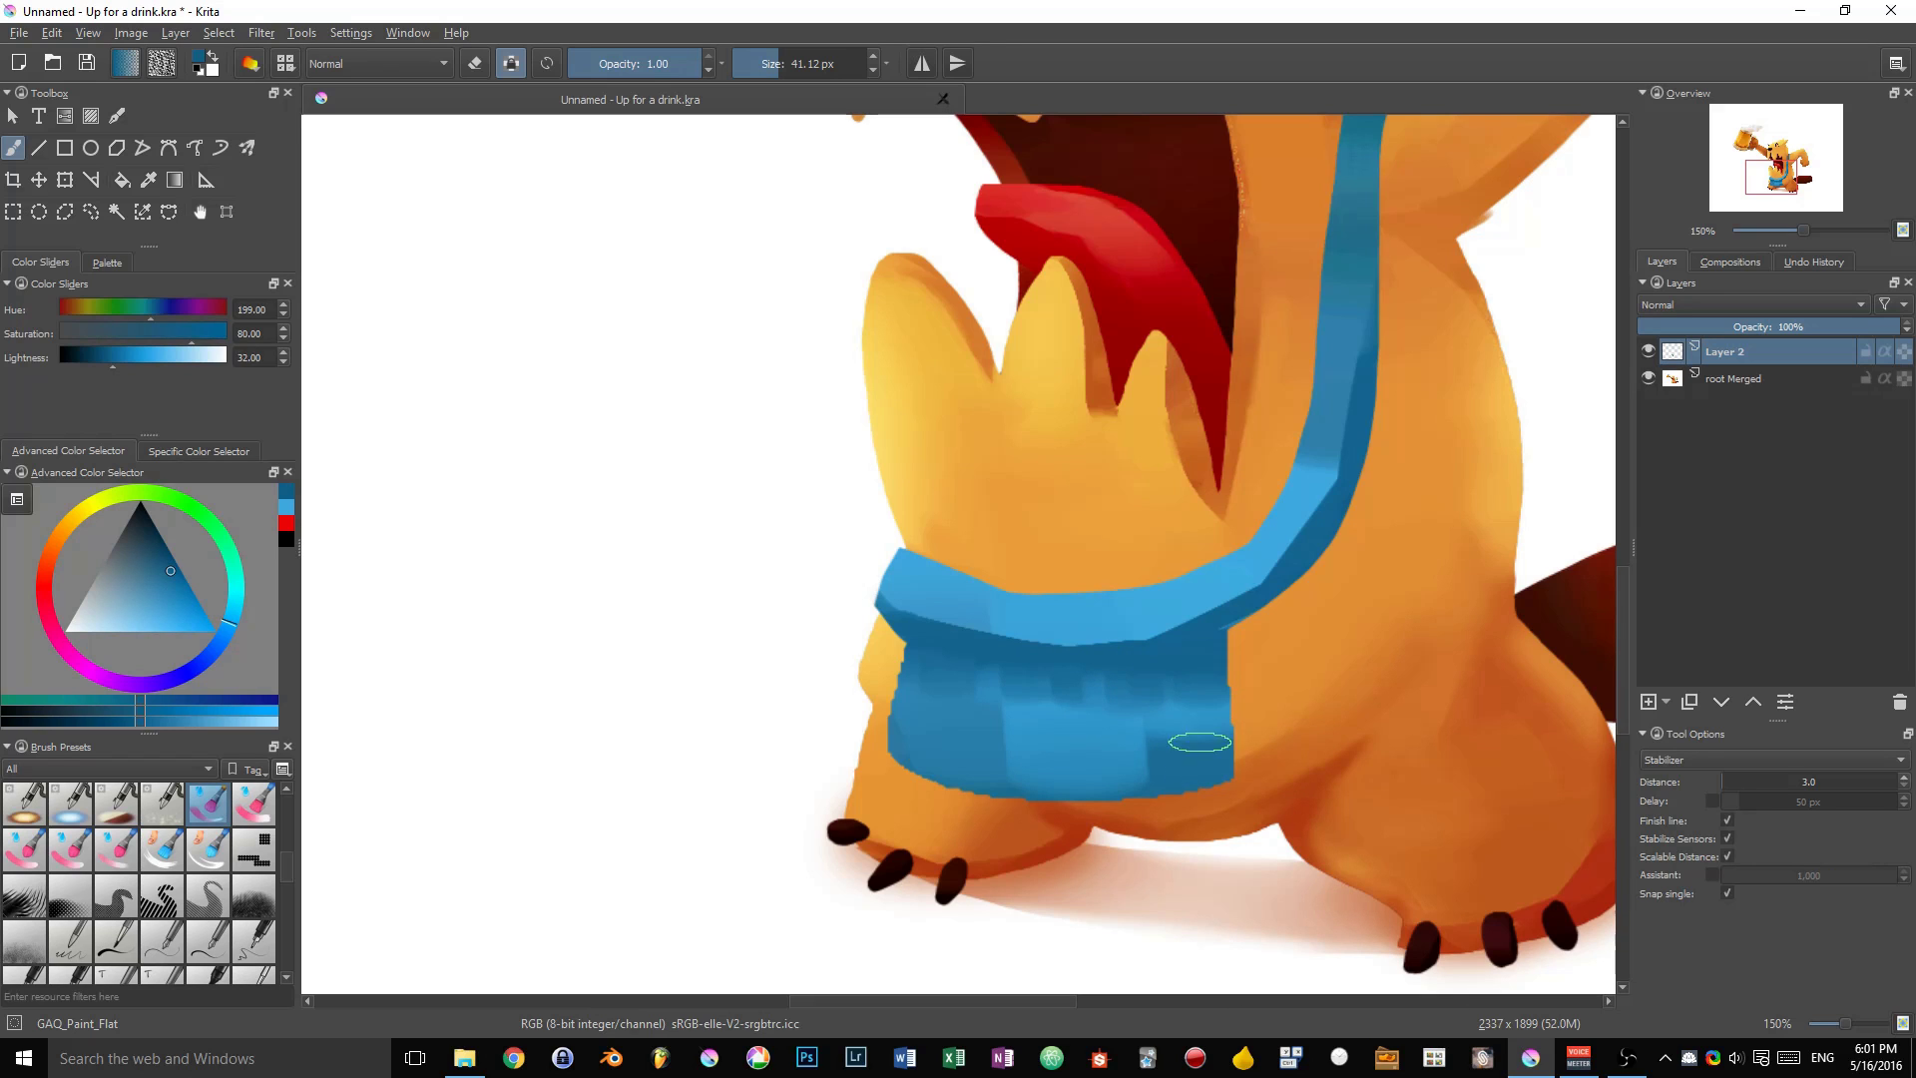
{"action": "left_click_drag", "start_coordinate": [1242, 650], "coordinate": [1237, 795]}
{"action": "left_click_drag", "start_coordinate": [1249, 646], "coordinate": [1246, 807]}
{"action": "mouse_move", "coordinate": [907, 745]}
{"action": "left_mouse_down"}
{"action": "mouse_move", "coordinate": [977, 788]}
{"action": "mouse_move", "coordinate": [1313, 746]}
{"action": "left_mouse_up"}
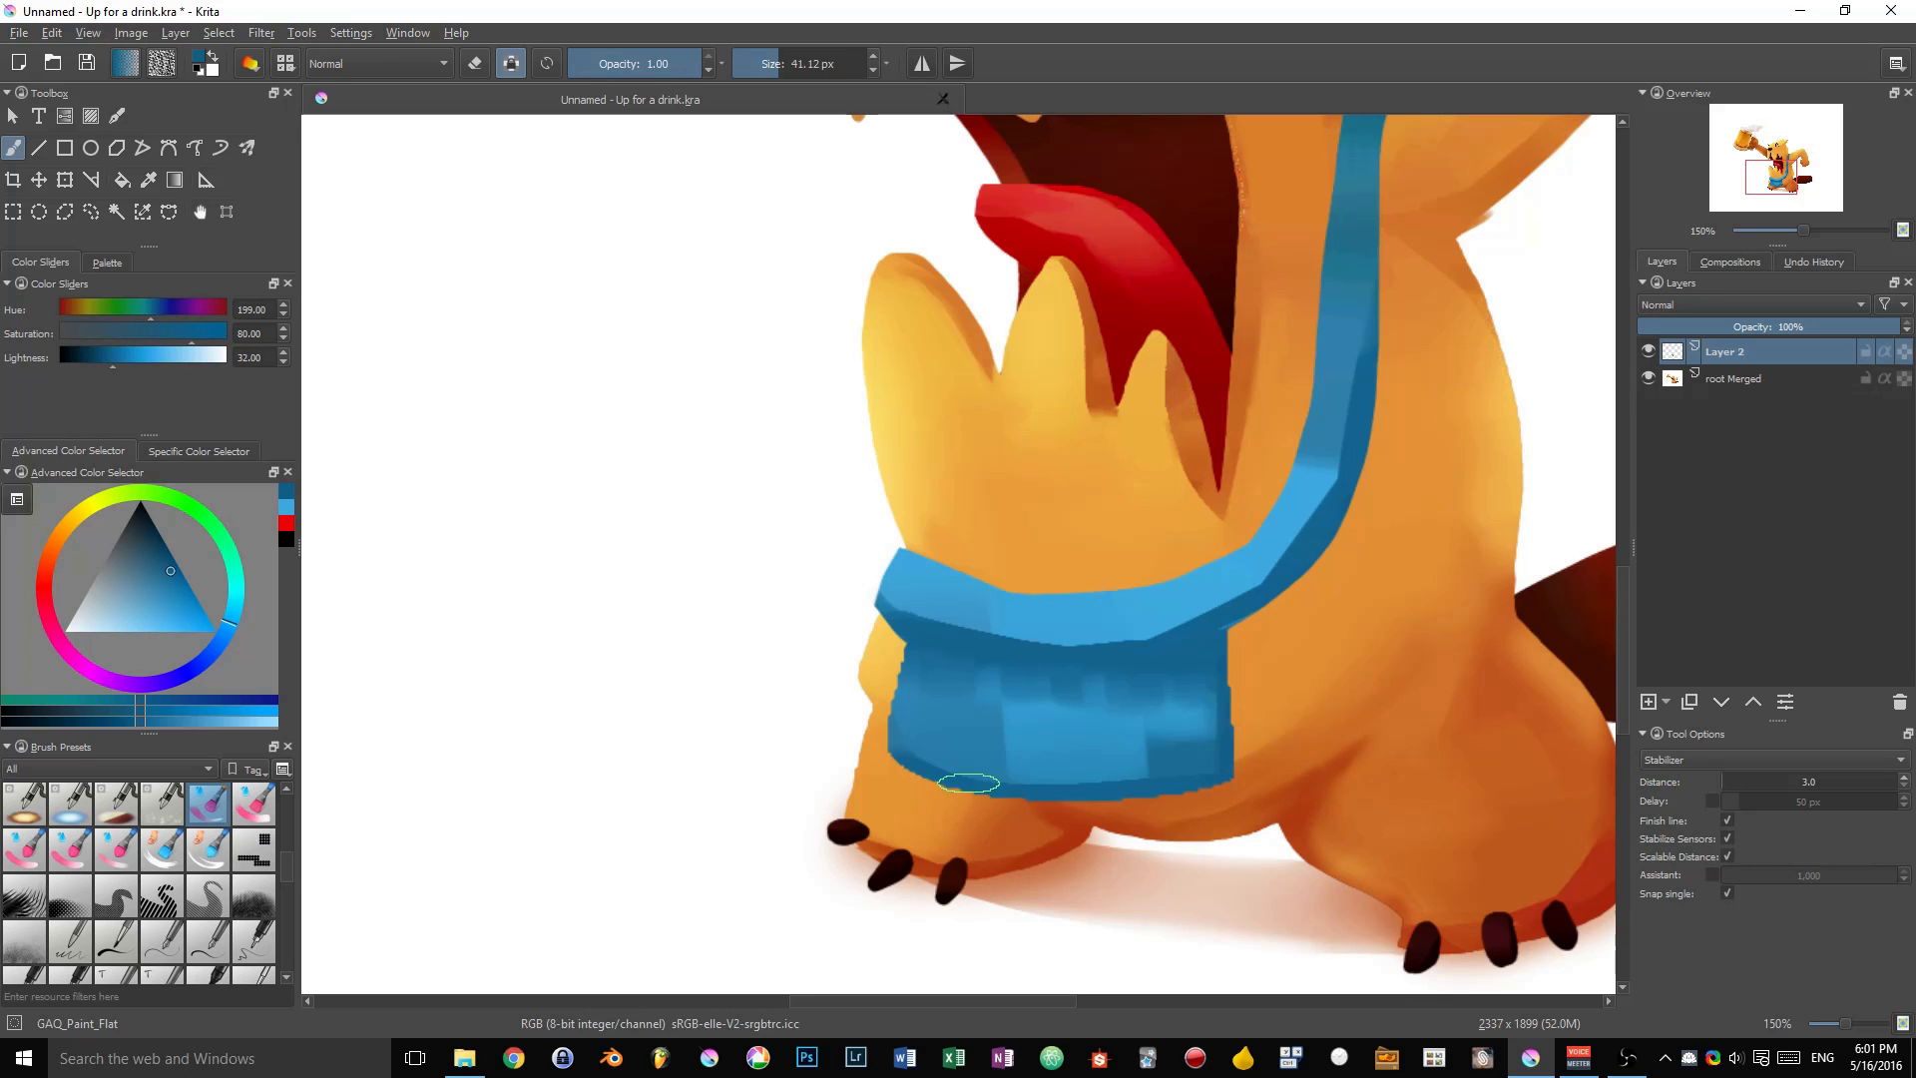
{"action": "left_click_drag", "start_coordinate": [968, 783], "coordinate": [1225, 767]}
{"action": "mouse_move", "coordinate": [934, 690]}
{"action": "left_mouse_down", "text": "shift"}
{"action": "mouse_move", "coordinate": [1080, 698]}
{"action": "mouse_move", "coordinate": [970, 656]}
{"action": "left_mouse_up", "text": "shift"}
{"action": "key", "text": "ctrl+z"}
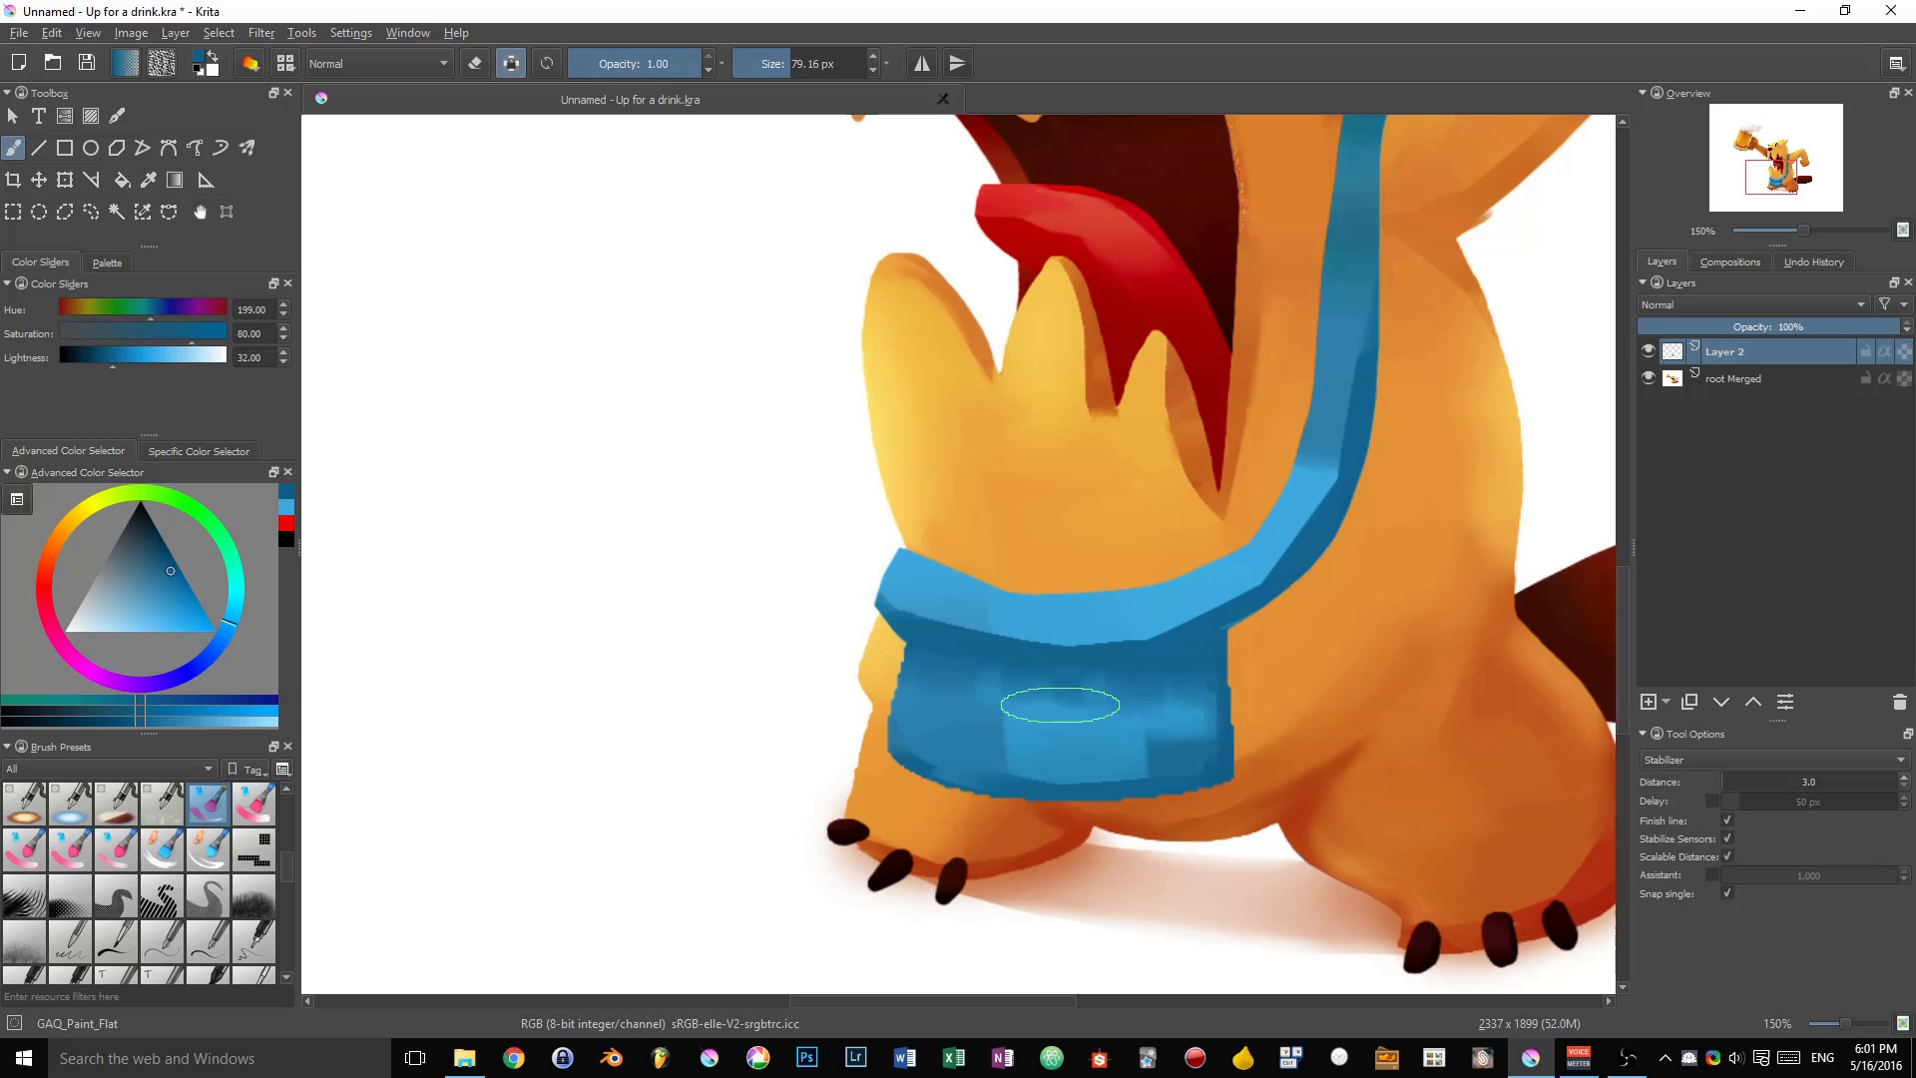
Darken the upper part of the strap with deep blue (hue 210, saturation 67, lightness 28), blending with the brush at about 38 px.
{"action": "left_click_drag", "start_coordinate": [1371, 475], "coordinate": [1193, 720]}
{"action": "mouse_move", "coordinate": [1195, 403]}
{"action": "left_mouse_down"}
{"action": "mouse_move", "coordinate": [1213, 200]}
{"action": "mouse_move", "coordinate": [1185, 243]}
{"action": "mouse_move", "coordinate": [1173, 464]}
{"action": "left_mouse_up"}
{"action": "left_click_drag", "start_coordinate": [157, 576], "coordinate": [167, 573]}
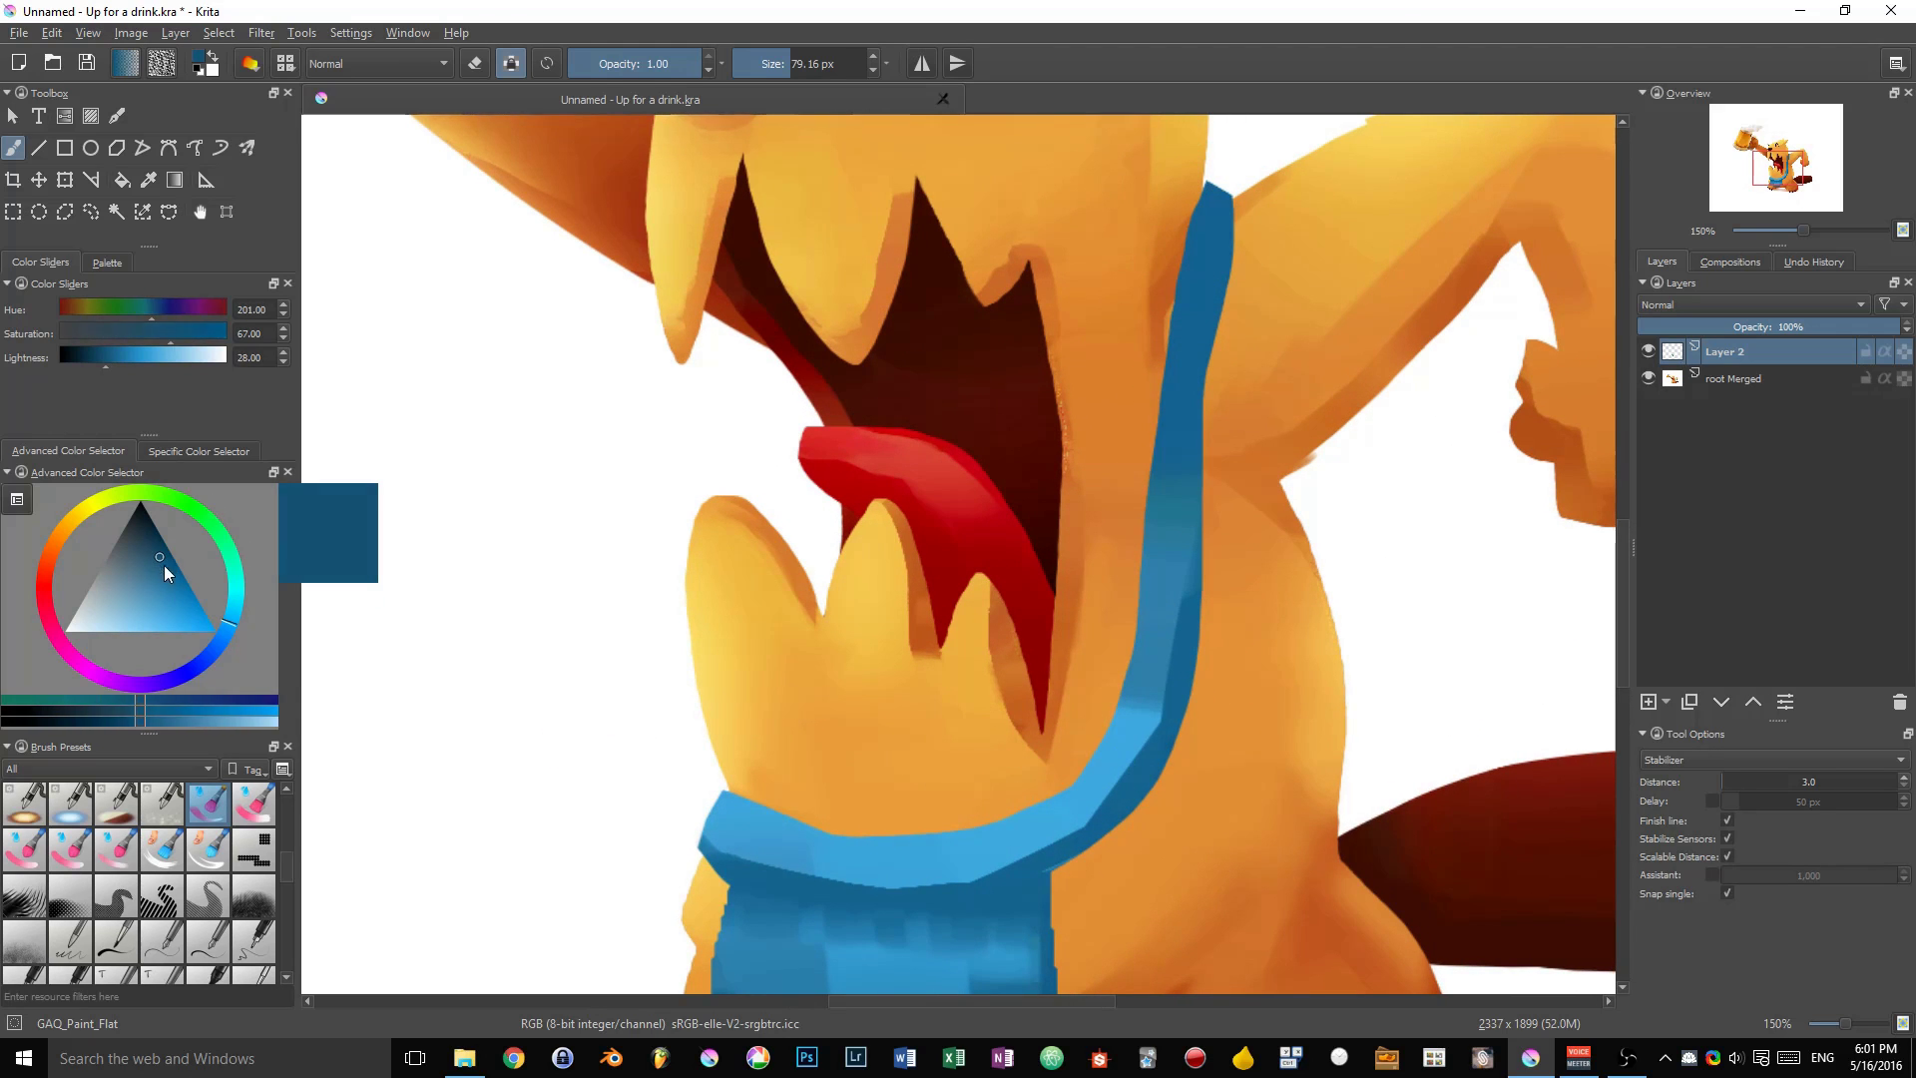
{"action": "left_click_drag", "start_coordinate": [220, 635], "coordinate": [216, 640]}
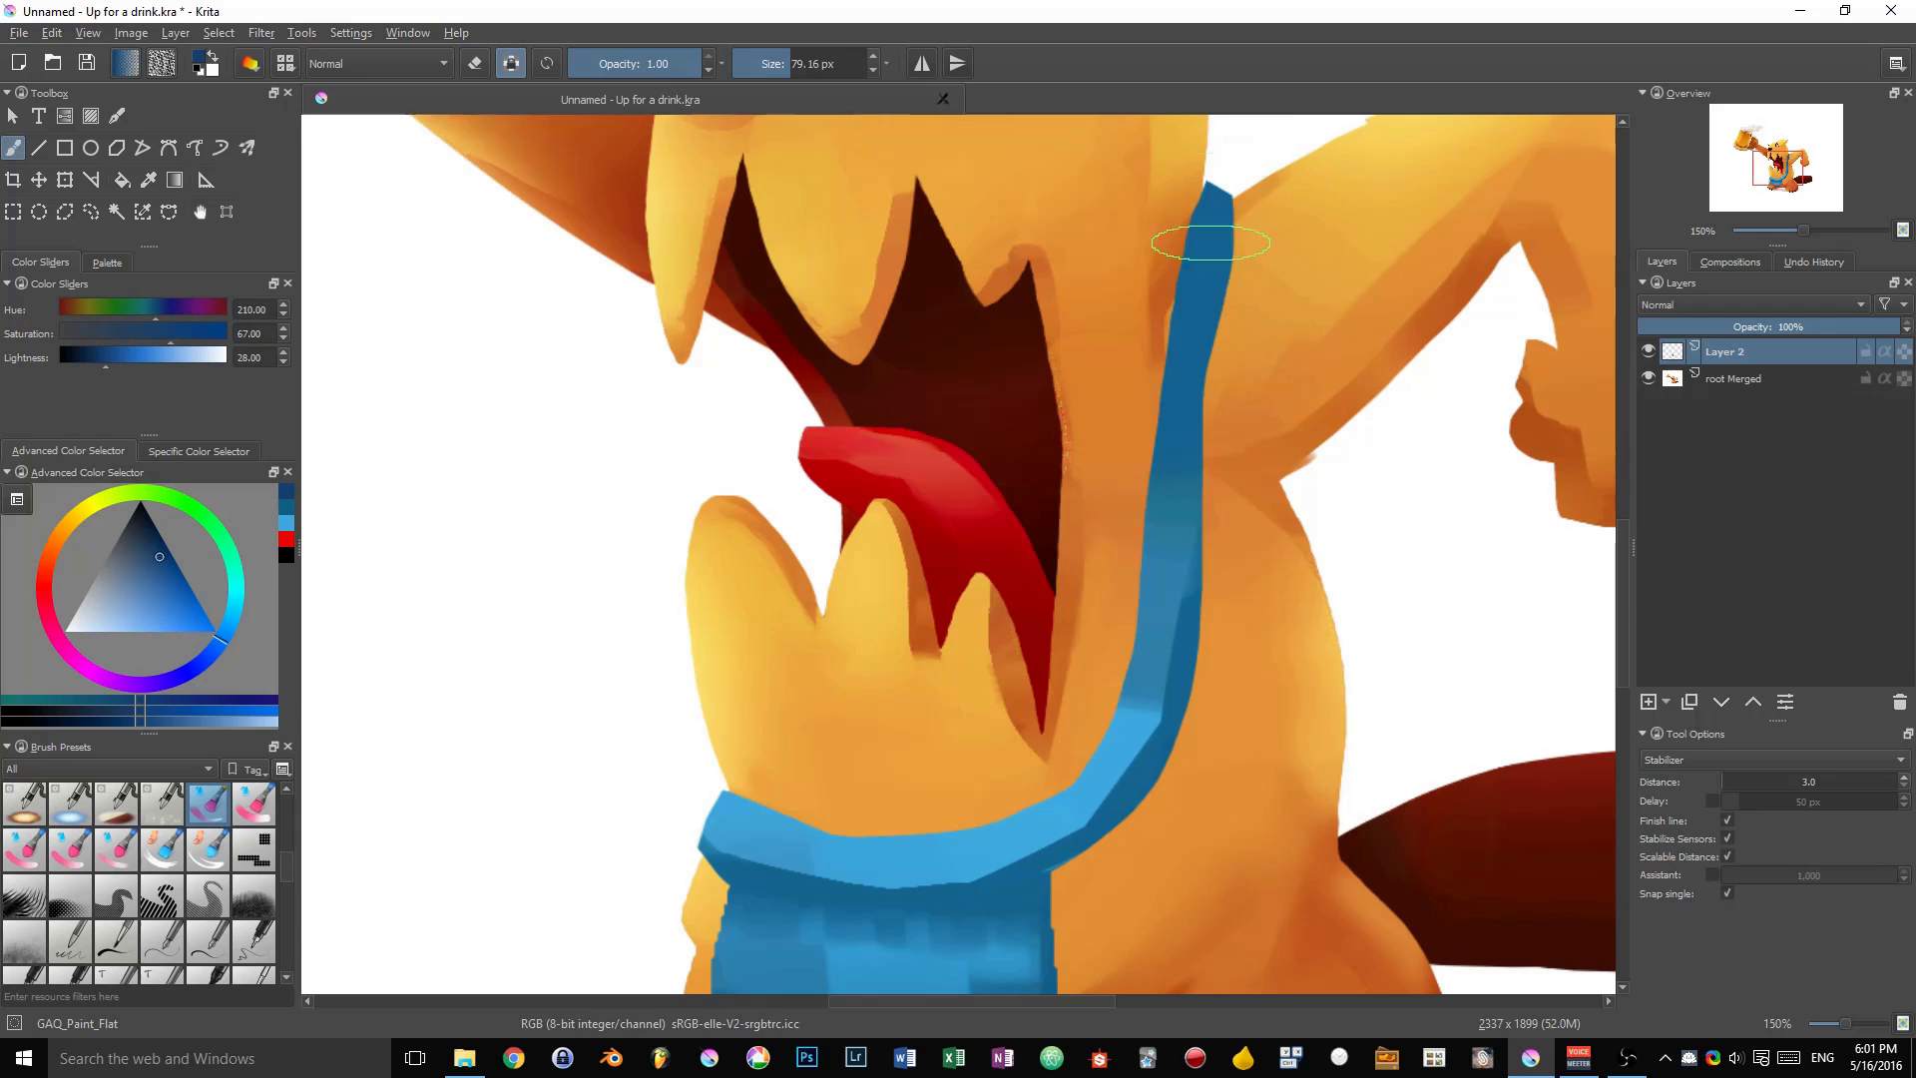
{"action": "left_click_drag", "start_coordinate": [1198, 239], "coordinate": [1214, 474]}
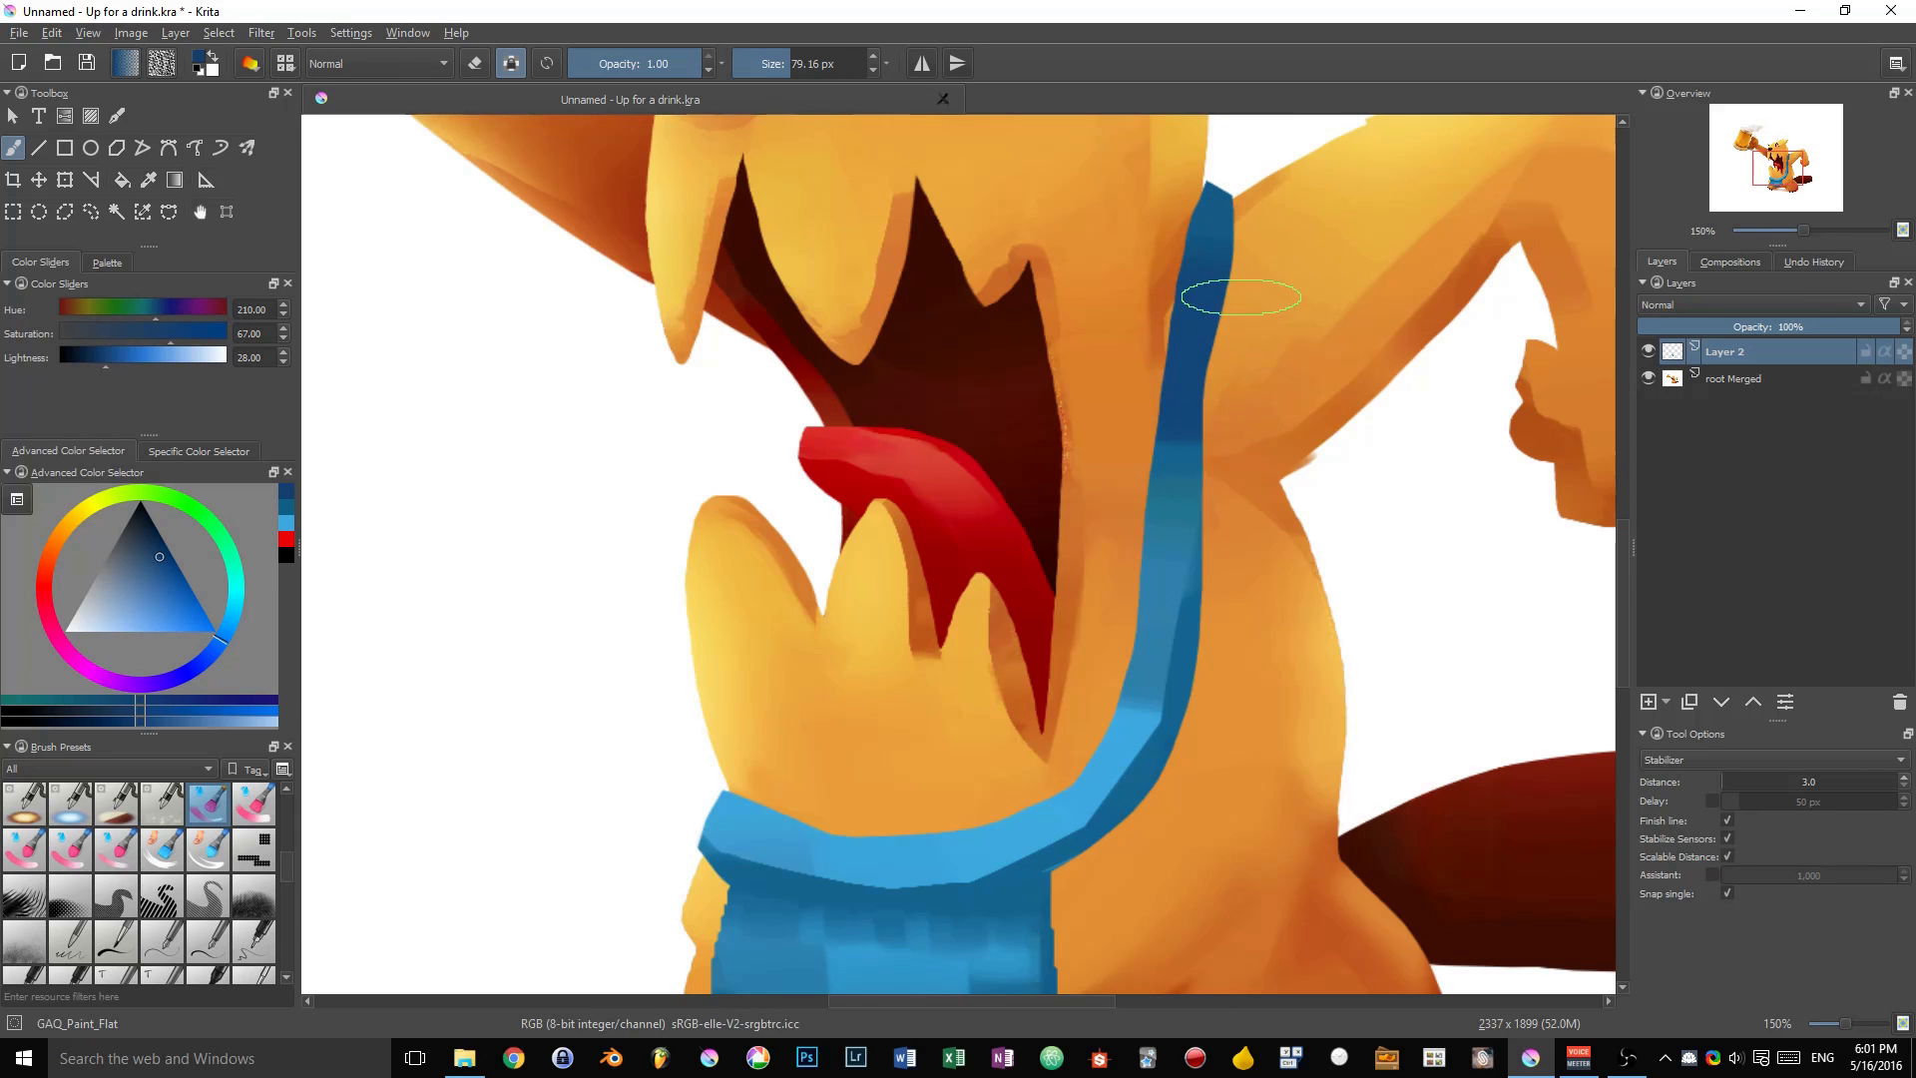
{"action": "left_click_drag", "start_coordinate": [1201, 313], "coordinate": [1206, 553]}
{"action": "mouse_move", "coordinate": [1280, 334]}
{"action": "left_mouse_down", "text": "shift"}
{"action": "mouse_move", "coordinate": [1218, 334]}
{"action": "mouse_move", "coordinate": [1212, 557]}
{"action": "left_mouse_up", "text": "shift"}
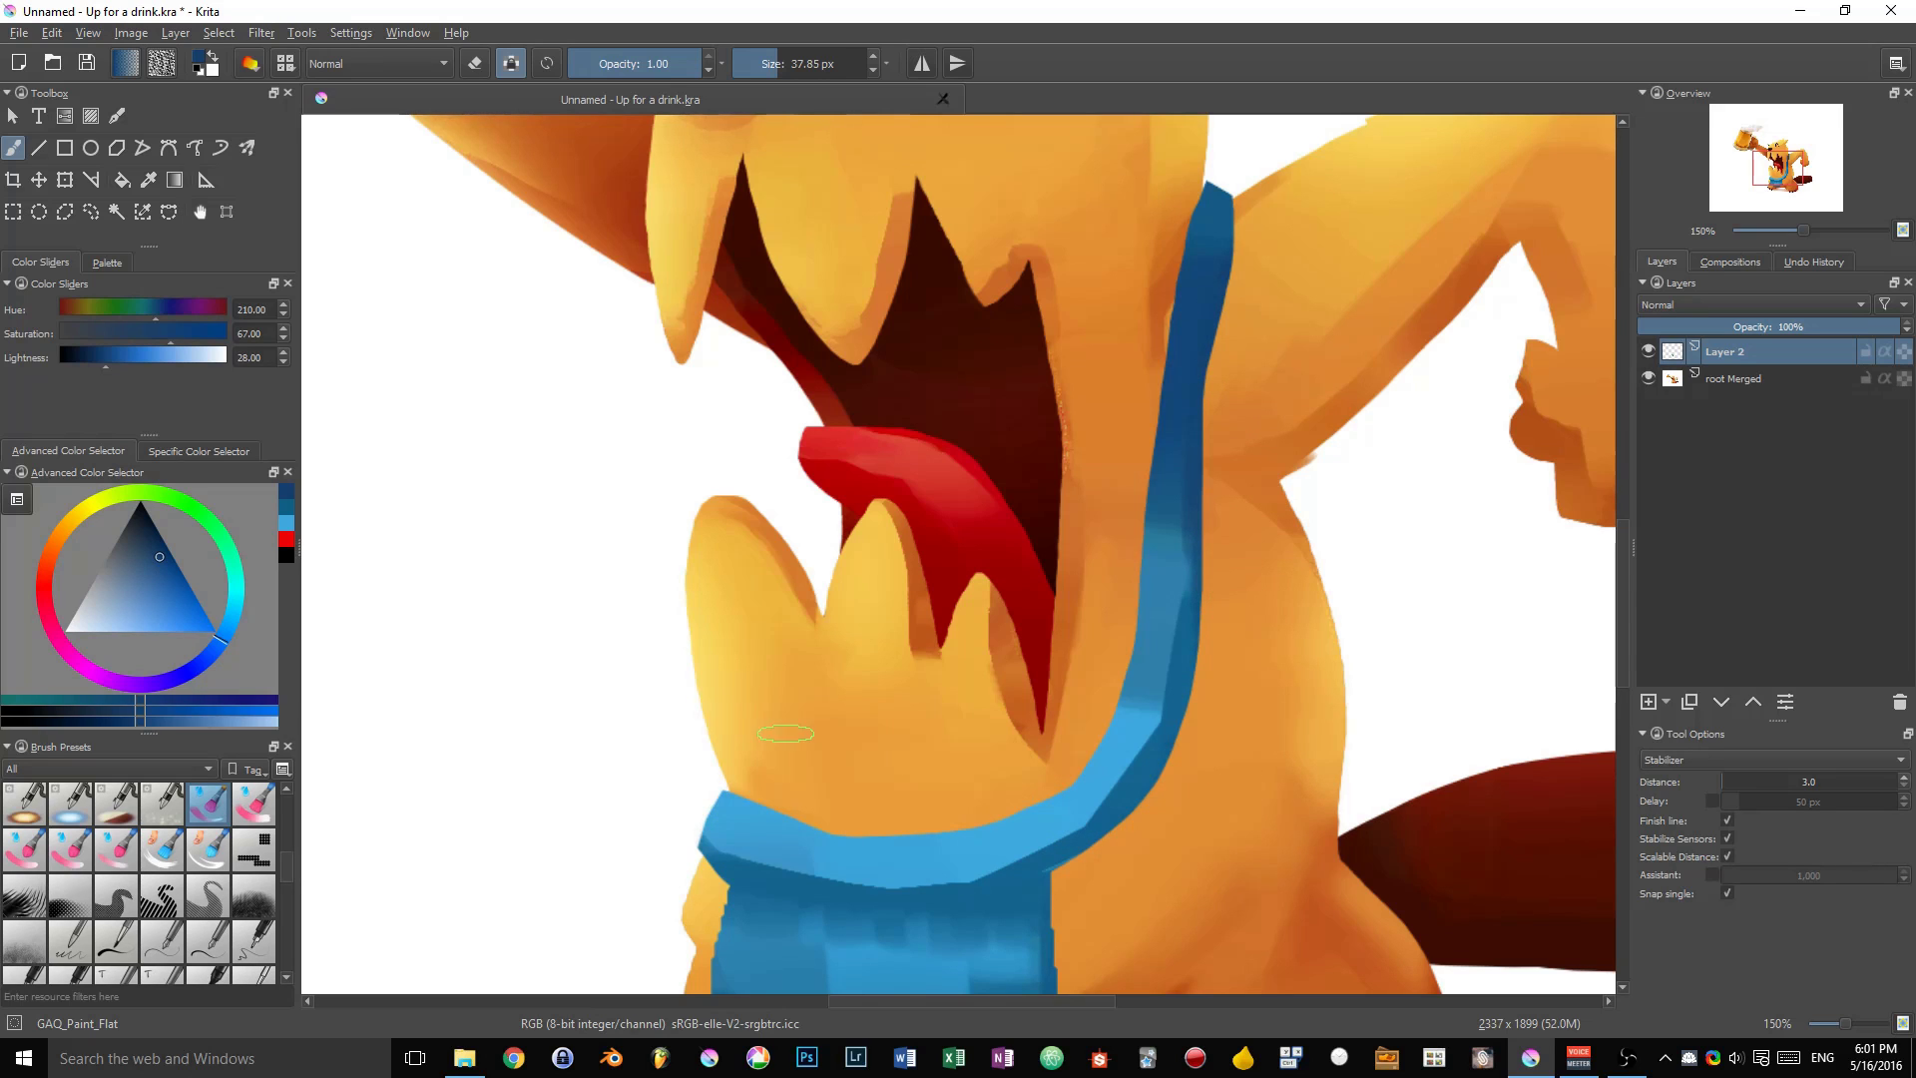
Try full-opacity deep blue strokes along the bib's top band and undo them.
{"action": "mouse_move", "coordinate": [724, 860]}
{"action": "left_mouse_down"}
{"action": "mouse_move", "coordinate": [810, 824]}
{"action": "mouse_move", "coordinate": [893, 874]}
{"action": "mouse_move", "coordinate": [1038, 844]}
{"action": "left_mouse_up"}
{"action": "key", "text": "ctrl+z"}
{"action": "mouse_move", "coordinate": [720, 881]}
{"action": "left_mouse_down"}
{"action": "mouse_move", "coordinate": [1048, 908]}
{"action": "mouse_move", "coordinate": [1102, 852]}
{"action": "left_mouse_up"}
{"action": "key", "text": "ctrl+z"}
{"action": "key", "text": "ctrl+z"}
{"action": "left_click_drag", "start_coordinate": [698, 816], "coordinate": [795, 876]}
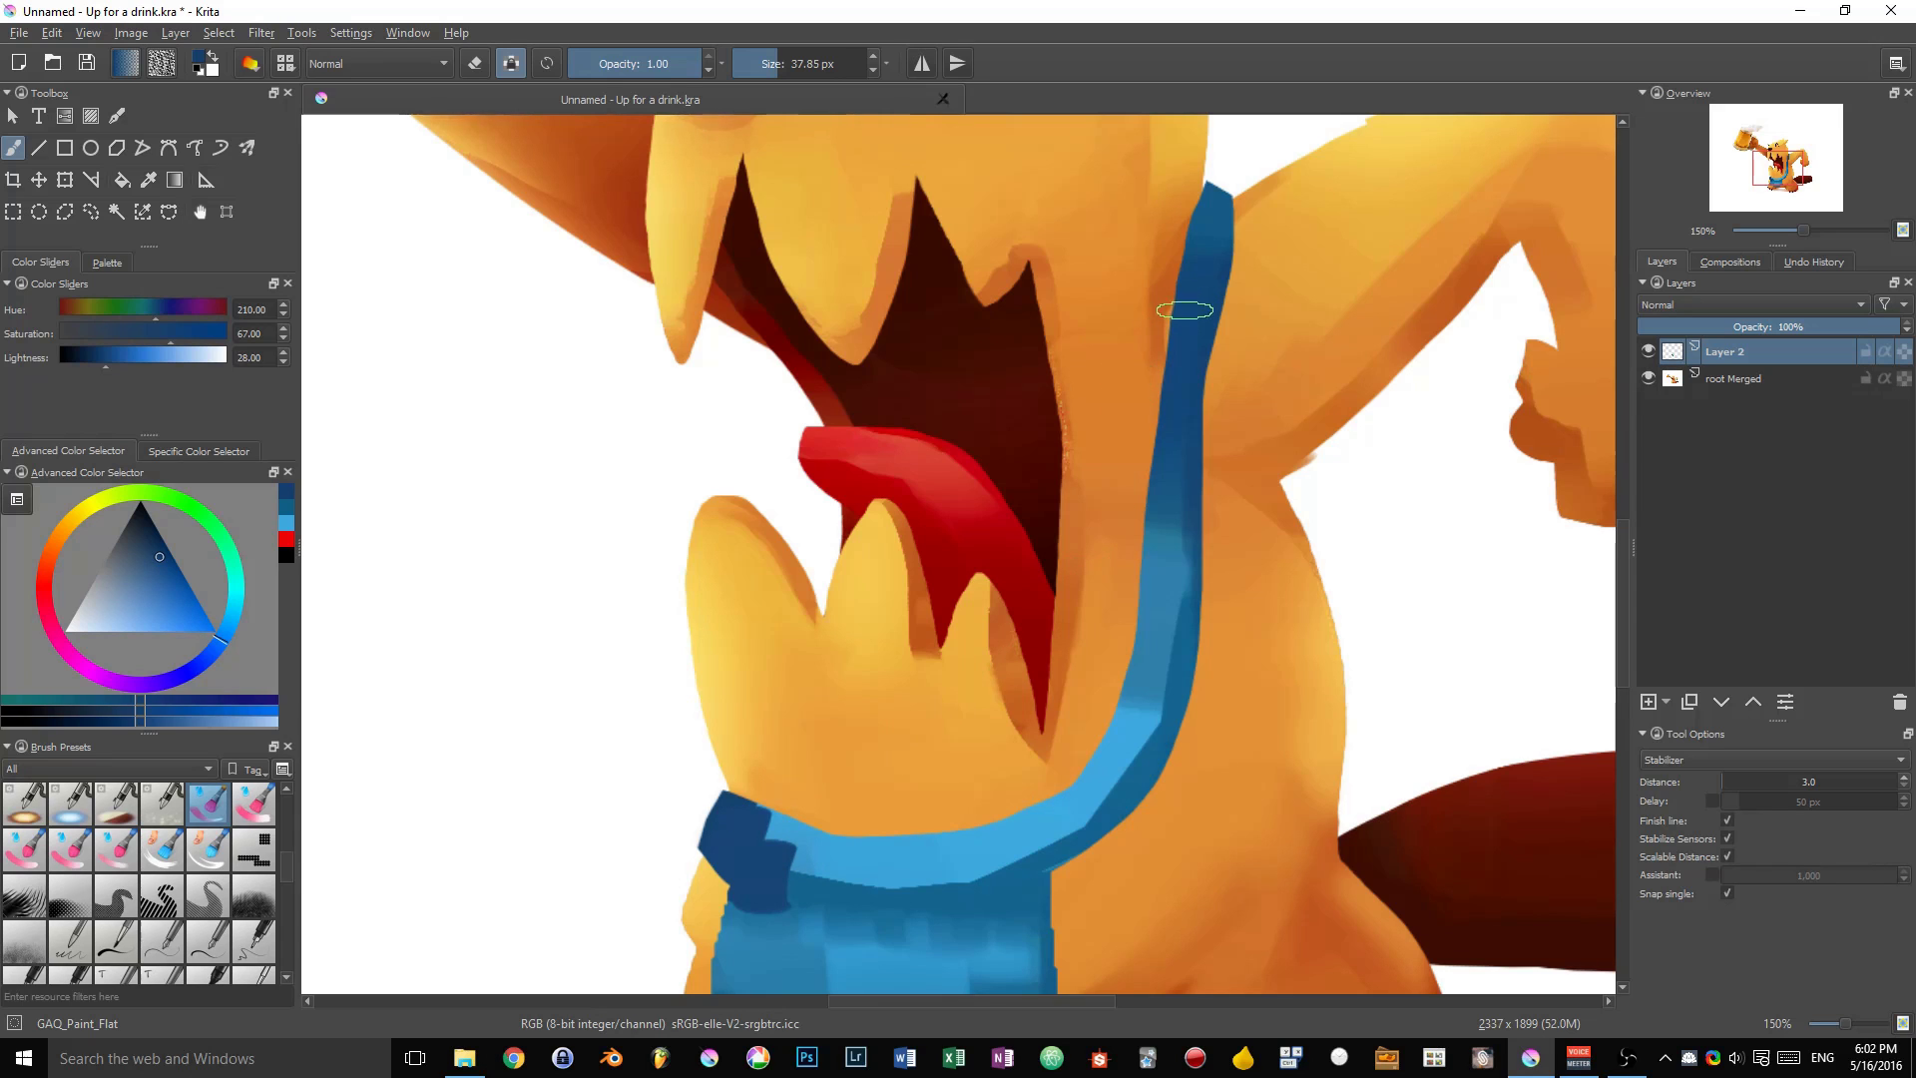
{"action": "key", "text": "ctrl+z"}
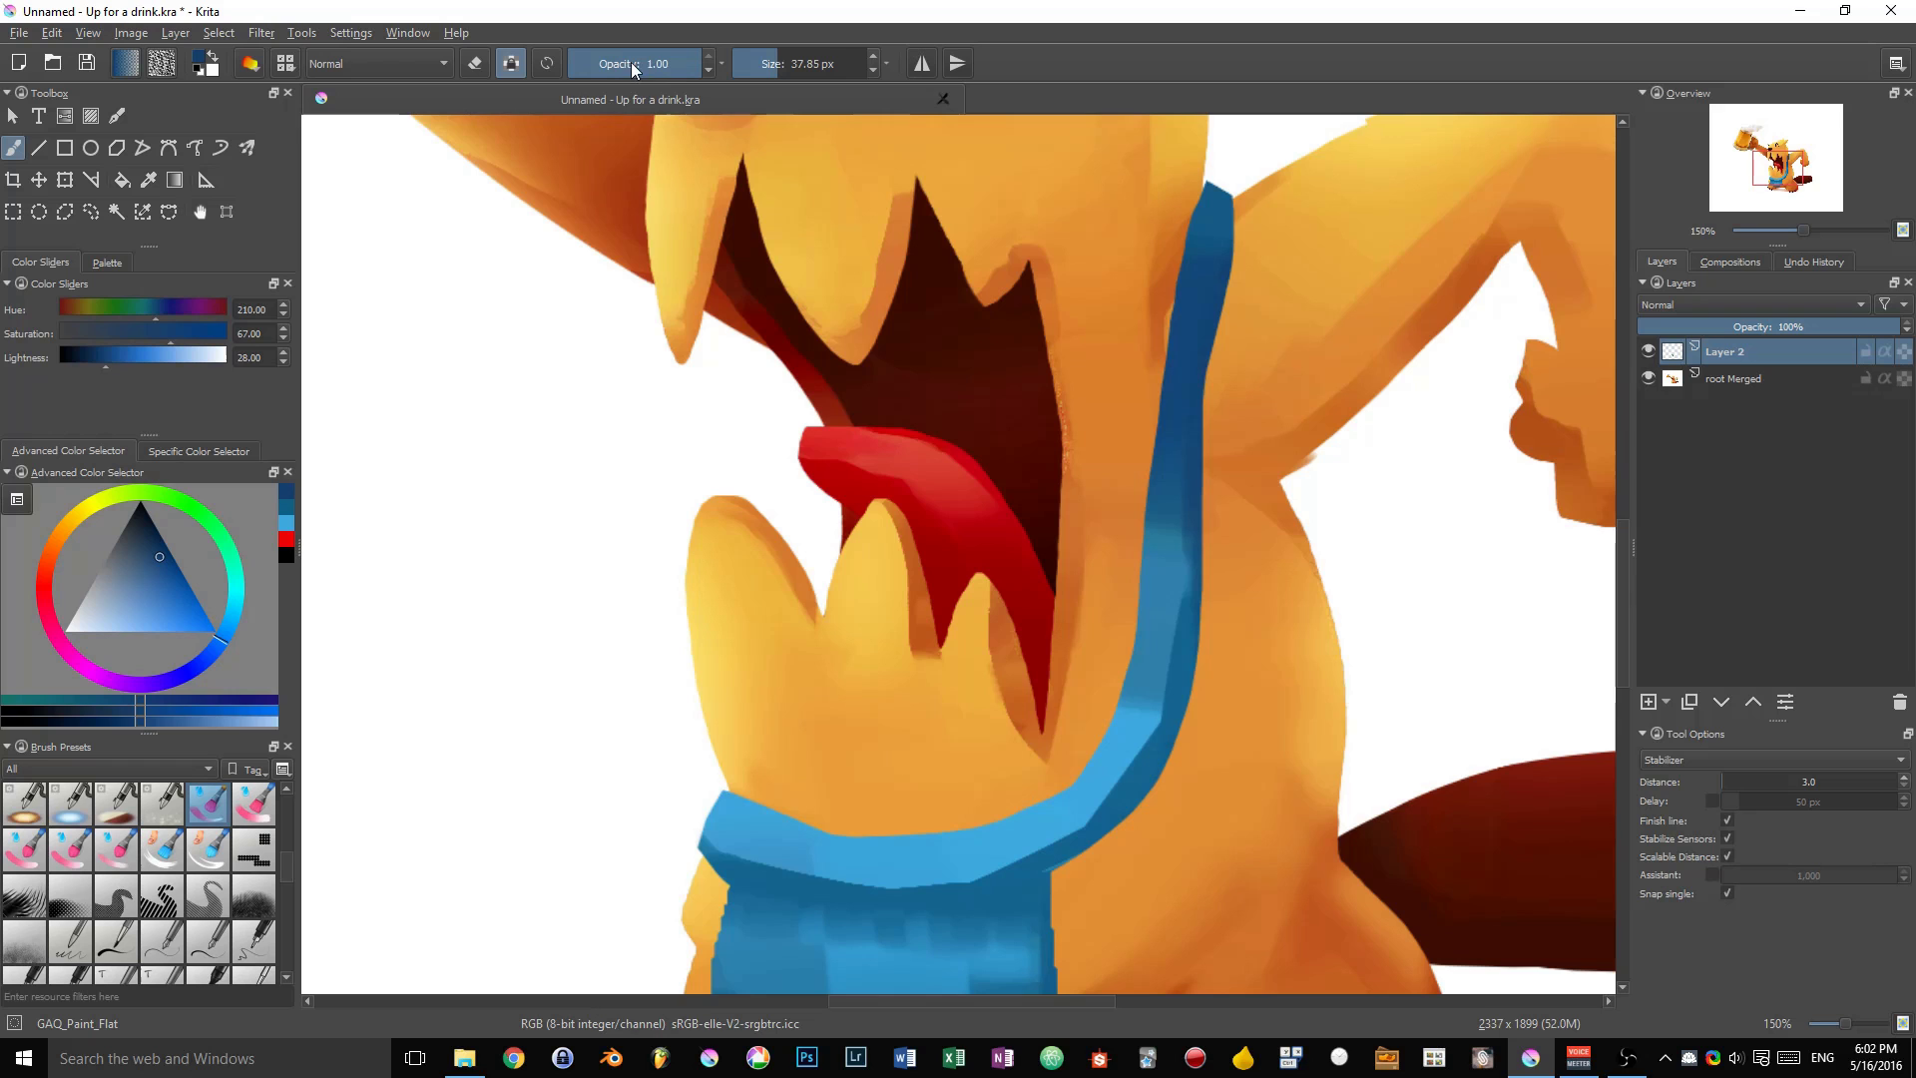
Lower the brush opacity to 0.60 and blend deep blue and near-black shading over the bib's pouch.
{"action": "scroll", "coordinate": [979, 505], "scroll_direction": "down", "scroll_amount": 5}
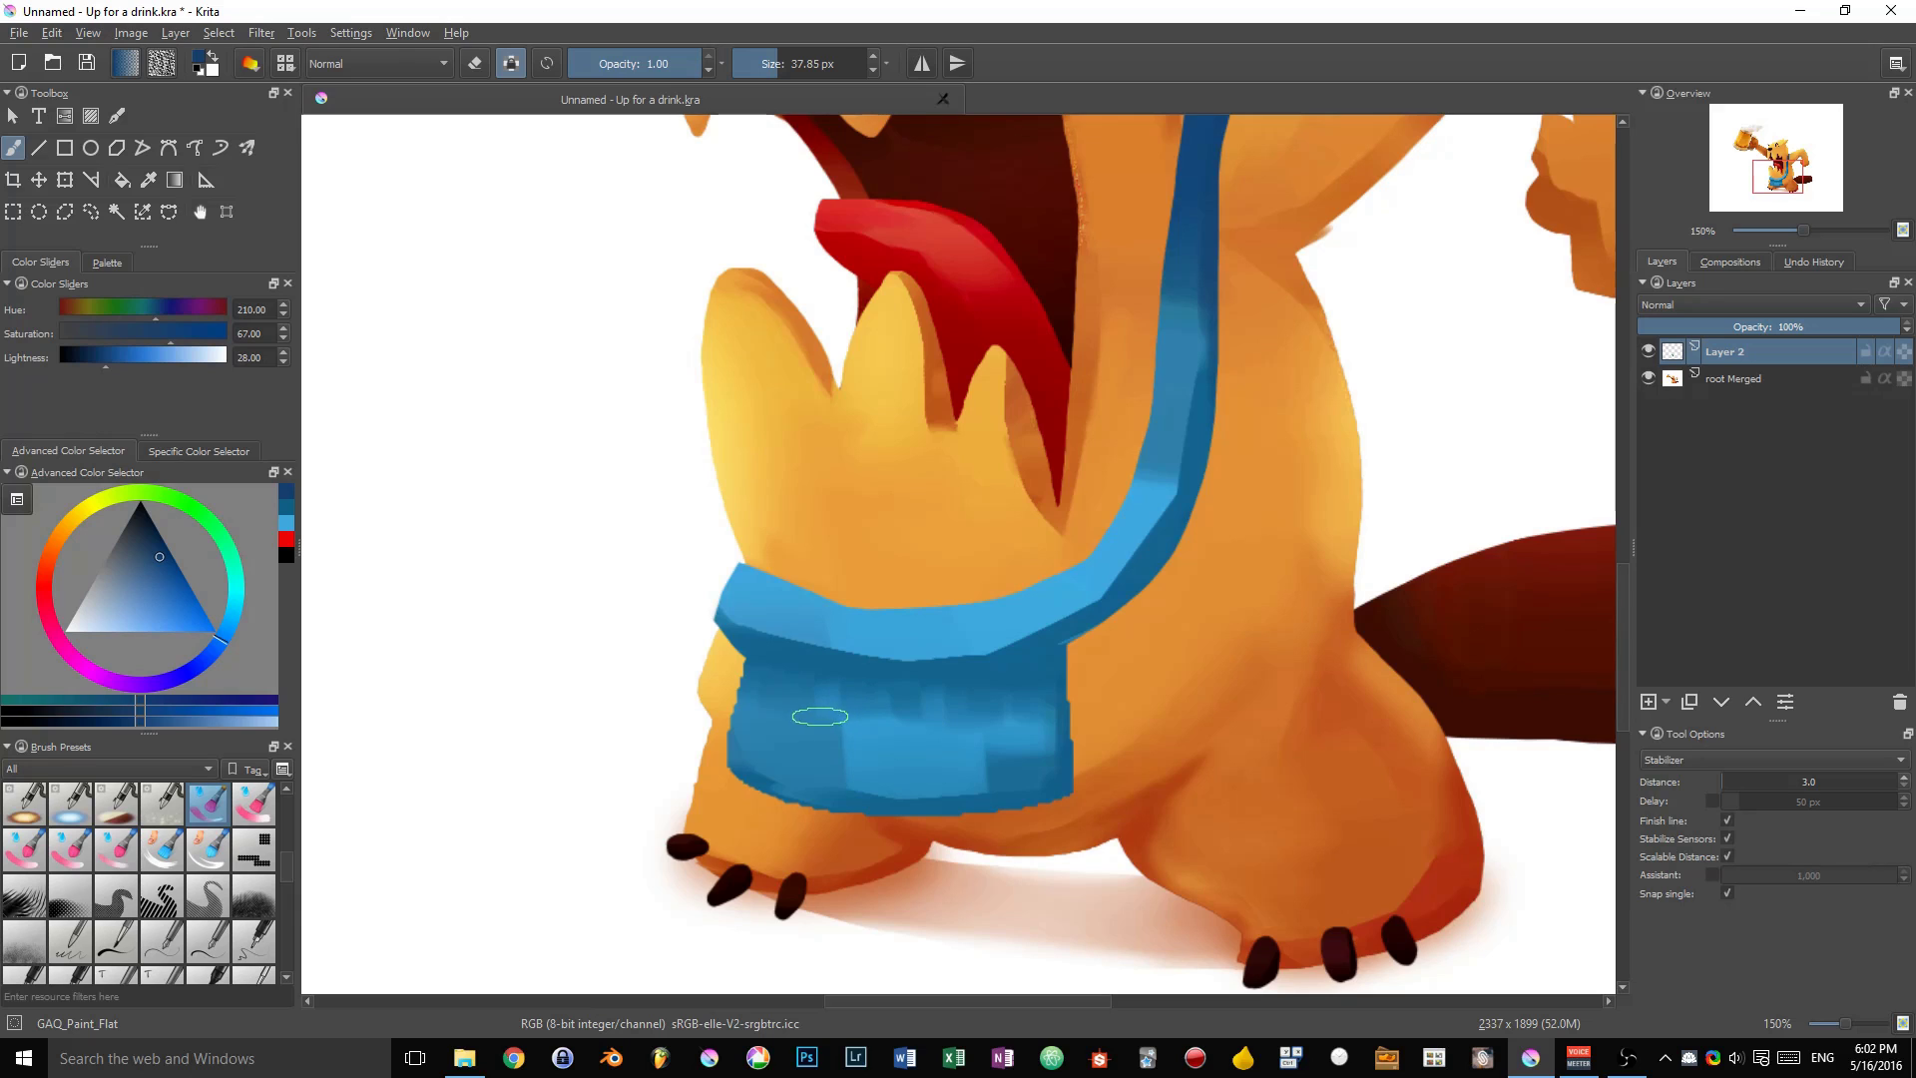
{"action": "key", "text": "o"}
{"action": "key", "text": "o"}
{"action": "key", "text": "o"}
{"action": "key", "text": "o"}
{"action": "key", "text": "o"}
{"action": "key", "text": "o"}
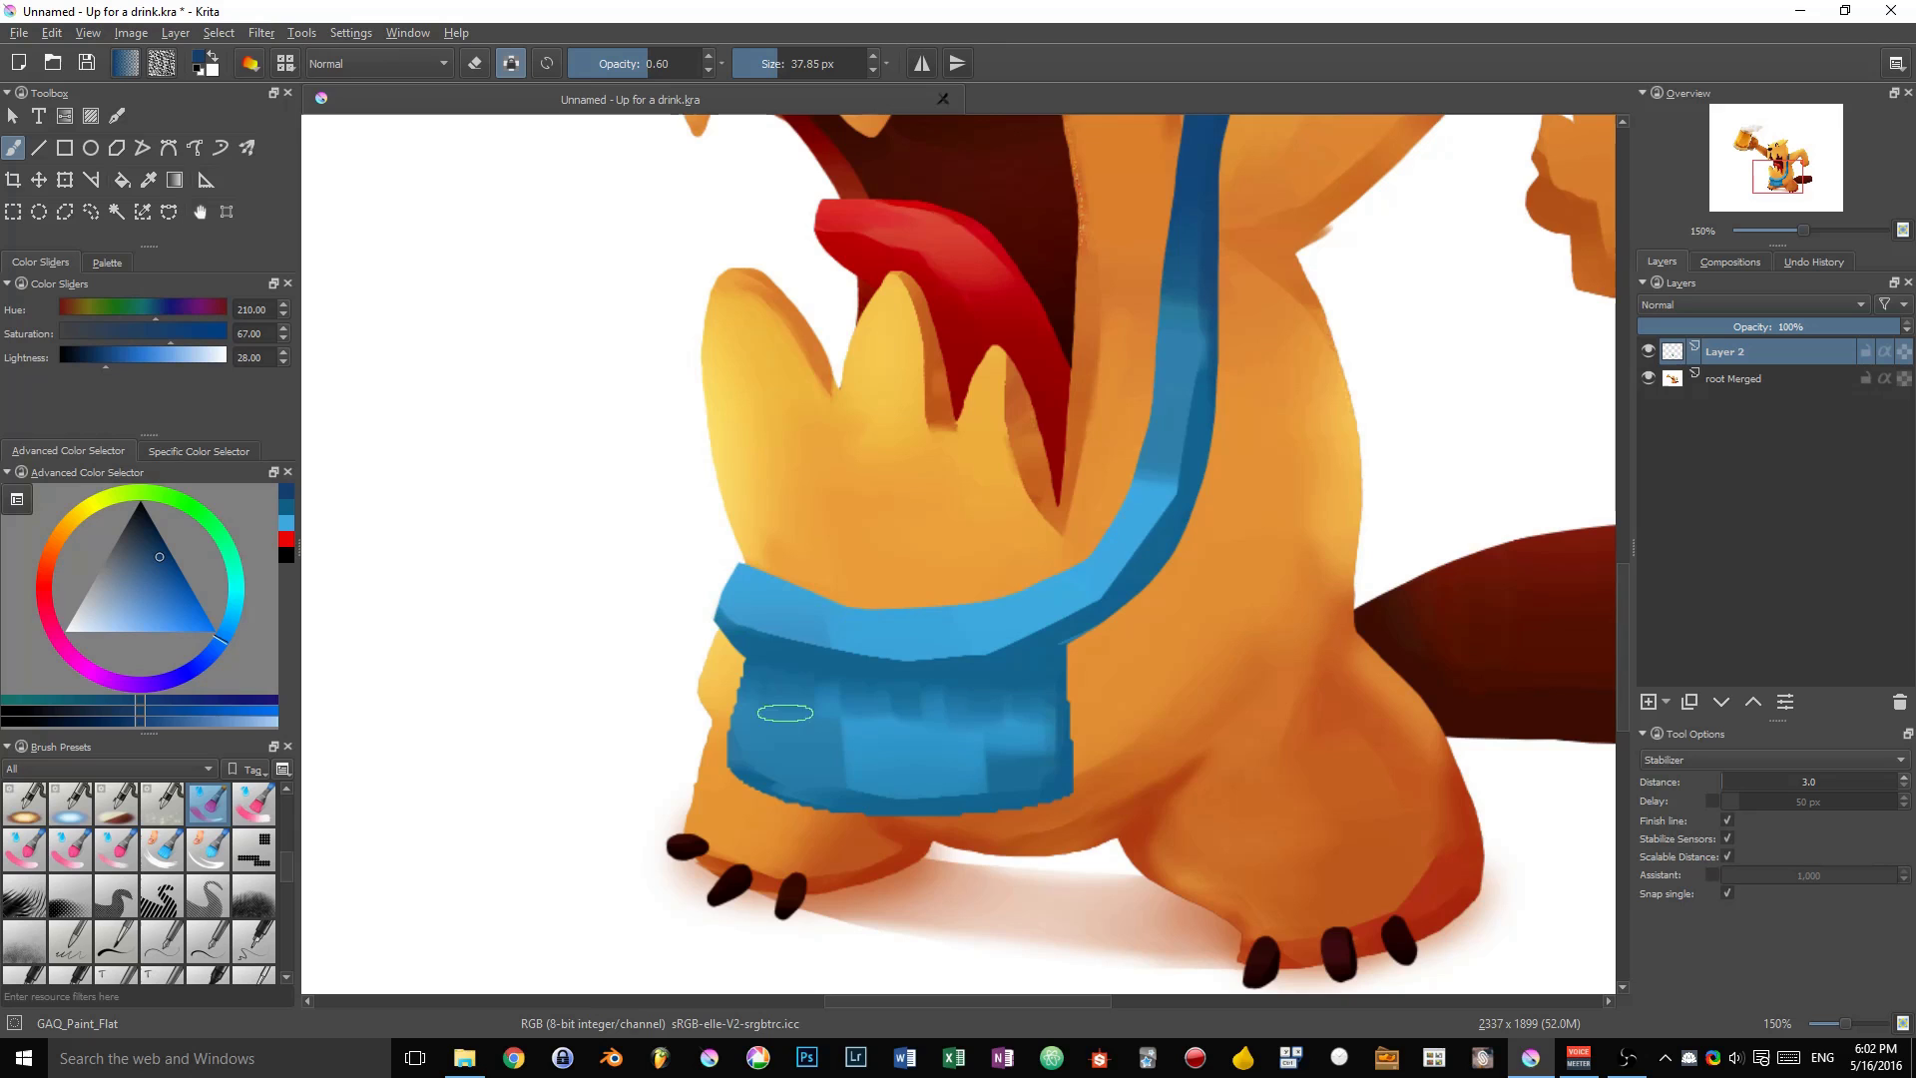
{"action": "mouse_move", "coordinate": [778, 747]}
{"action": "left_mouse_down"}
{"action": "mouse_move", "coordinate": [802, 677]}
{"action": "mouse_move", "coordinate": [965, 708]}
{"action": "mouse_move", "coordinate": [1027, 687]}
{"action": "mouse_move", "coordinate": [833, 667]}
{"action": "left_mouse_up"}
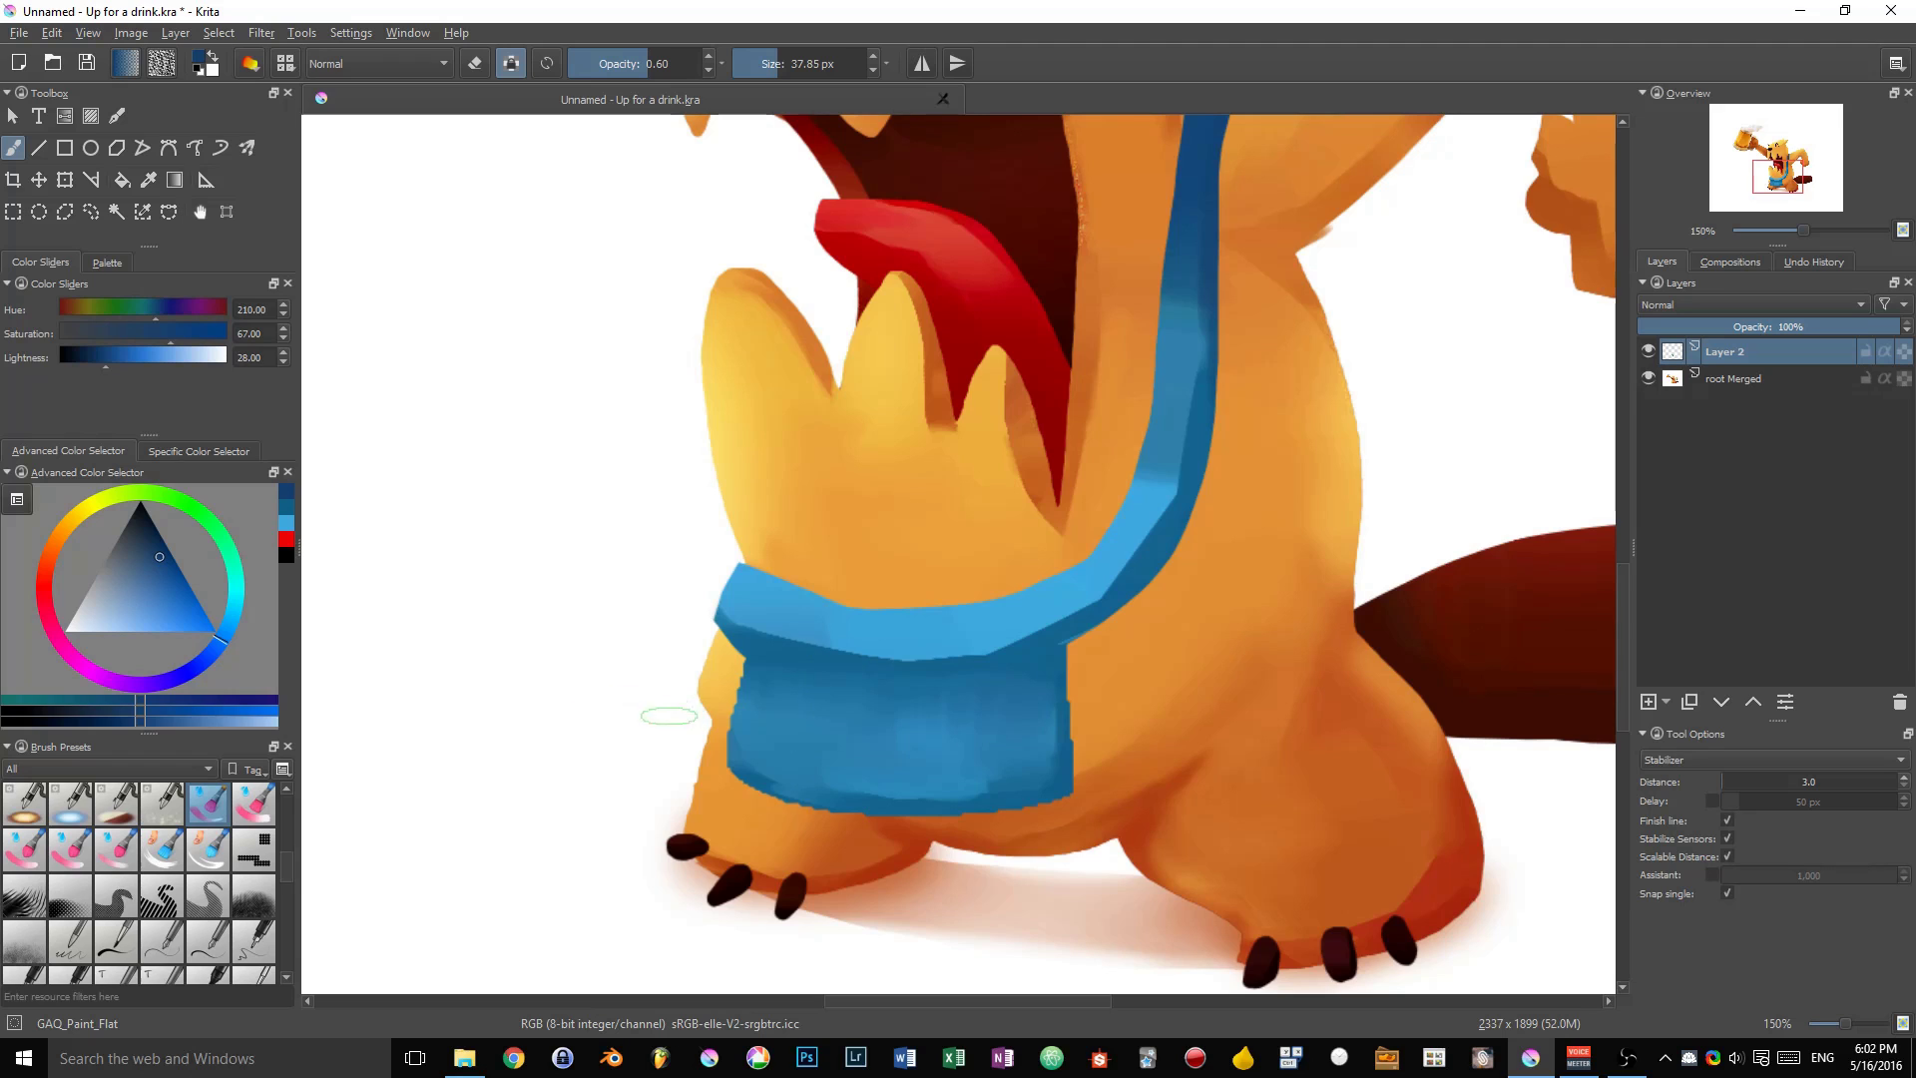
{"action": "mouse_move", "coordinate": [112, 533]}
{"action": "left_mouse_down"}
{"action": "mouse_move", "coordinate": [162, 497]}
{"action": "mouse_move", "coordinate": [142, 514]}
{"action": "left_mouse_up"}
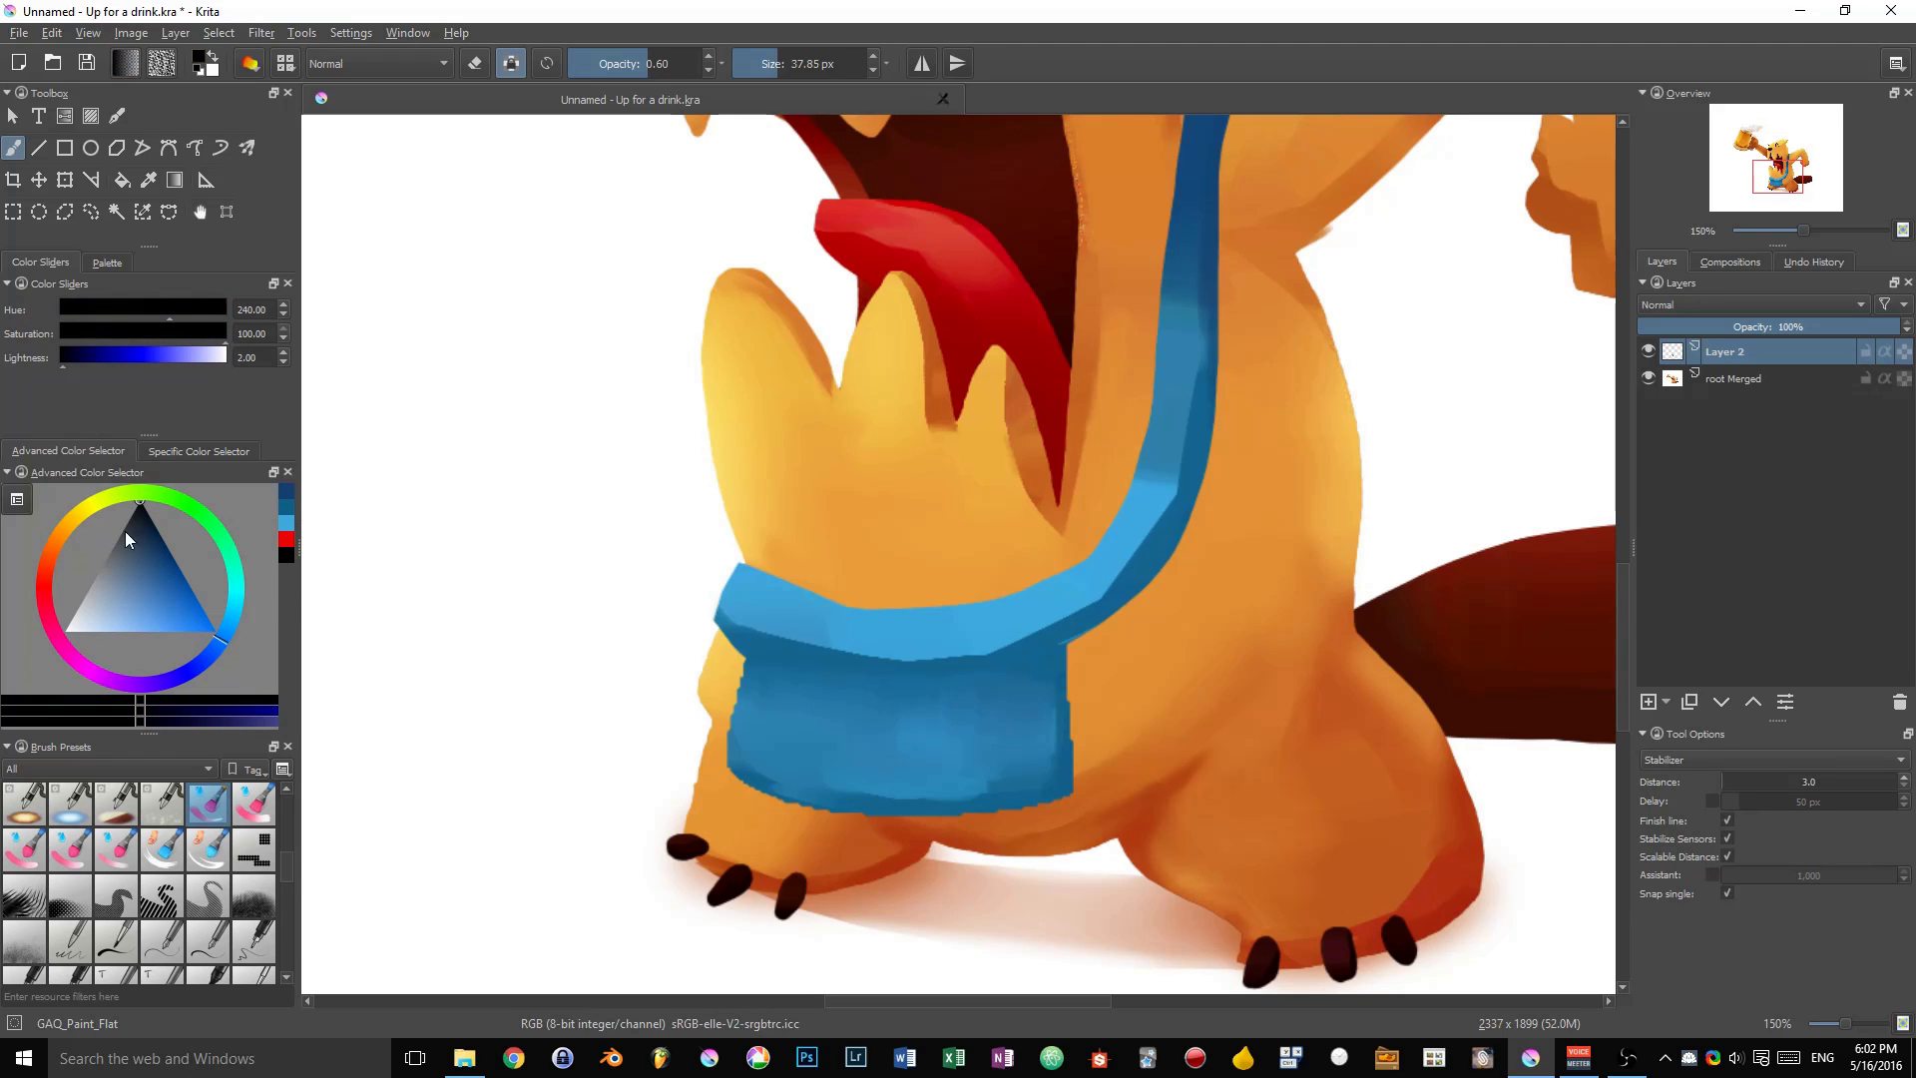
{"action": "left_click_drag", "start_coordinate": [769, 655], "coordinate": [824, 659]}
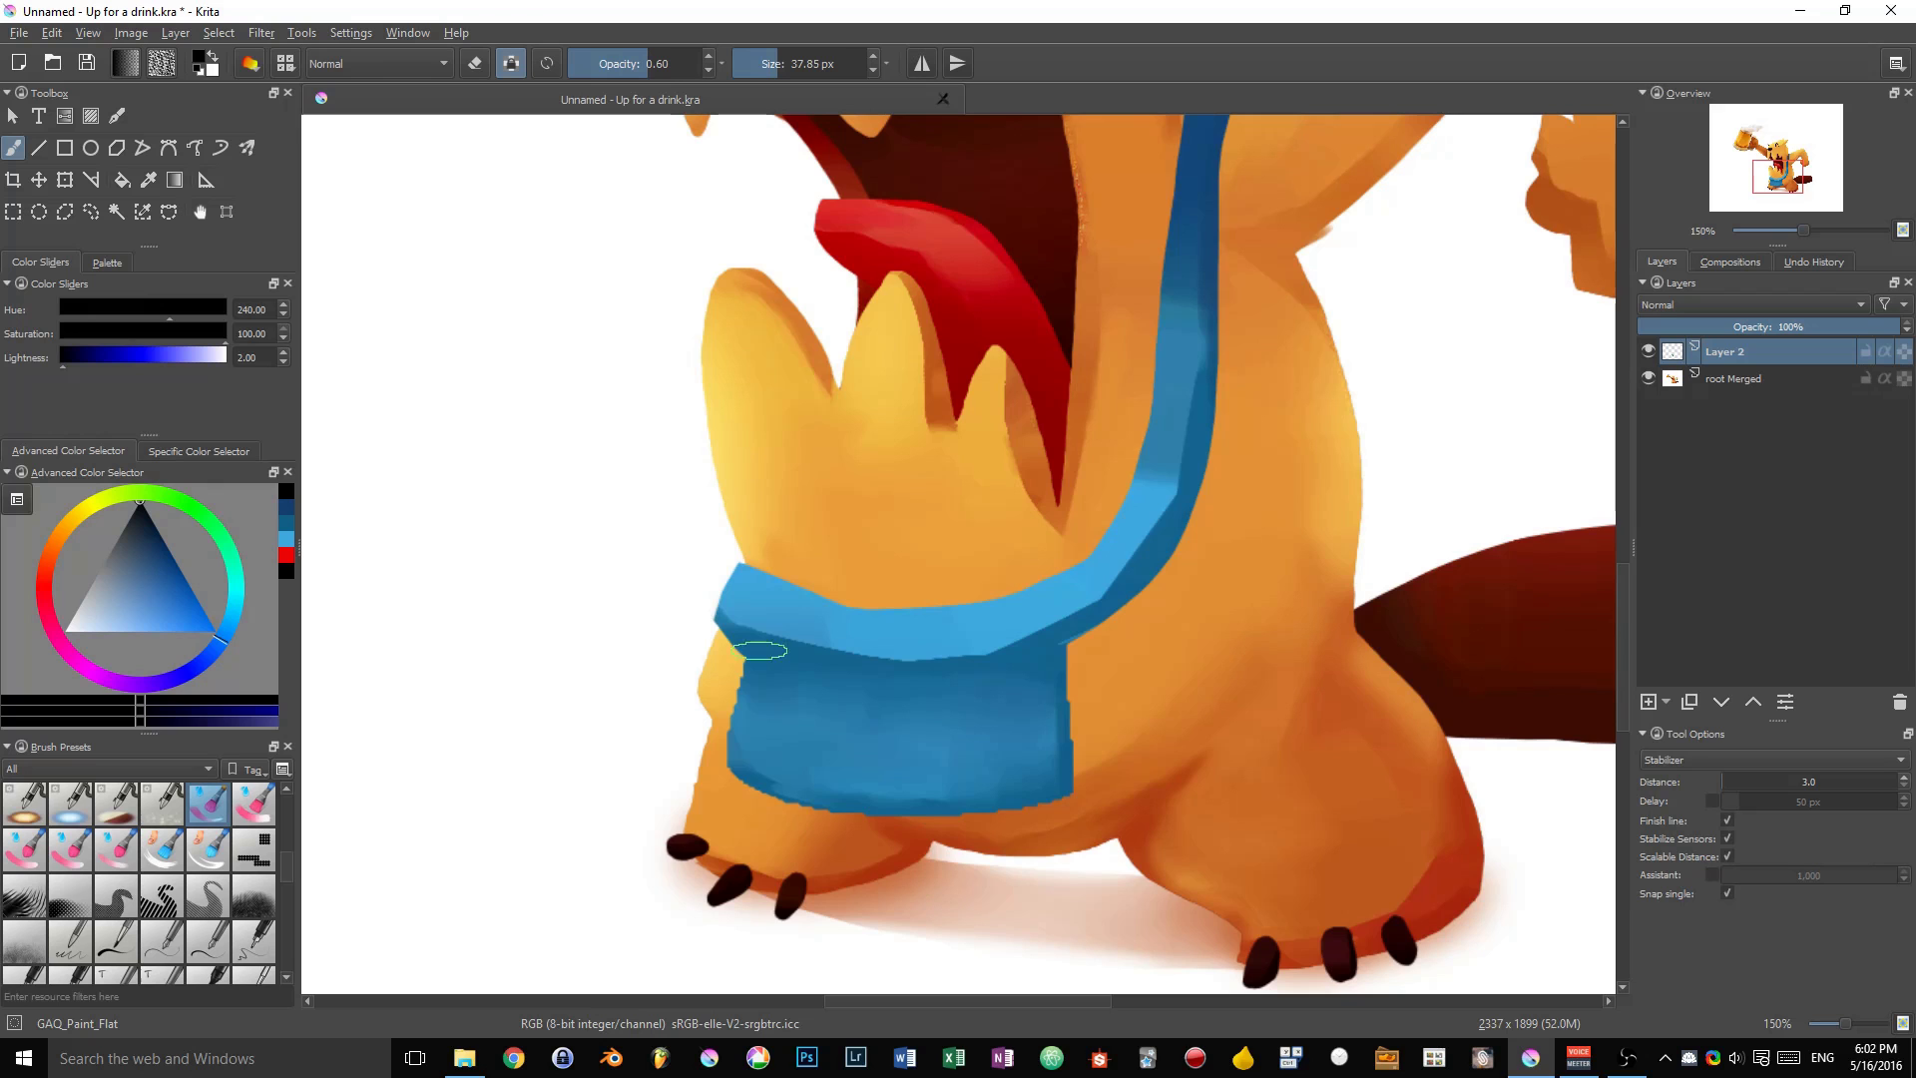
Turn off preserve alpha and paint test strokes beside the character in blue (hue 211, saturation 100, lightness 46) at about 137 px.
{"action": "left_click", "coordinate": [209, 620]}
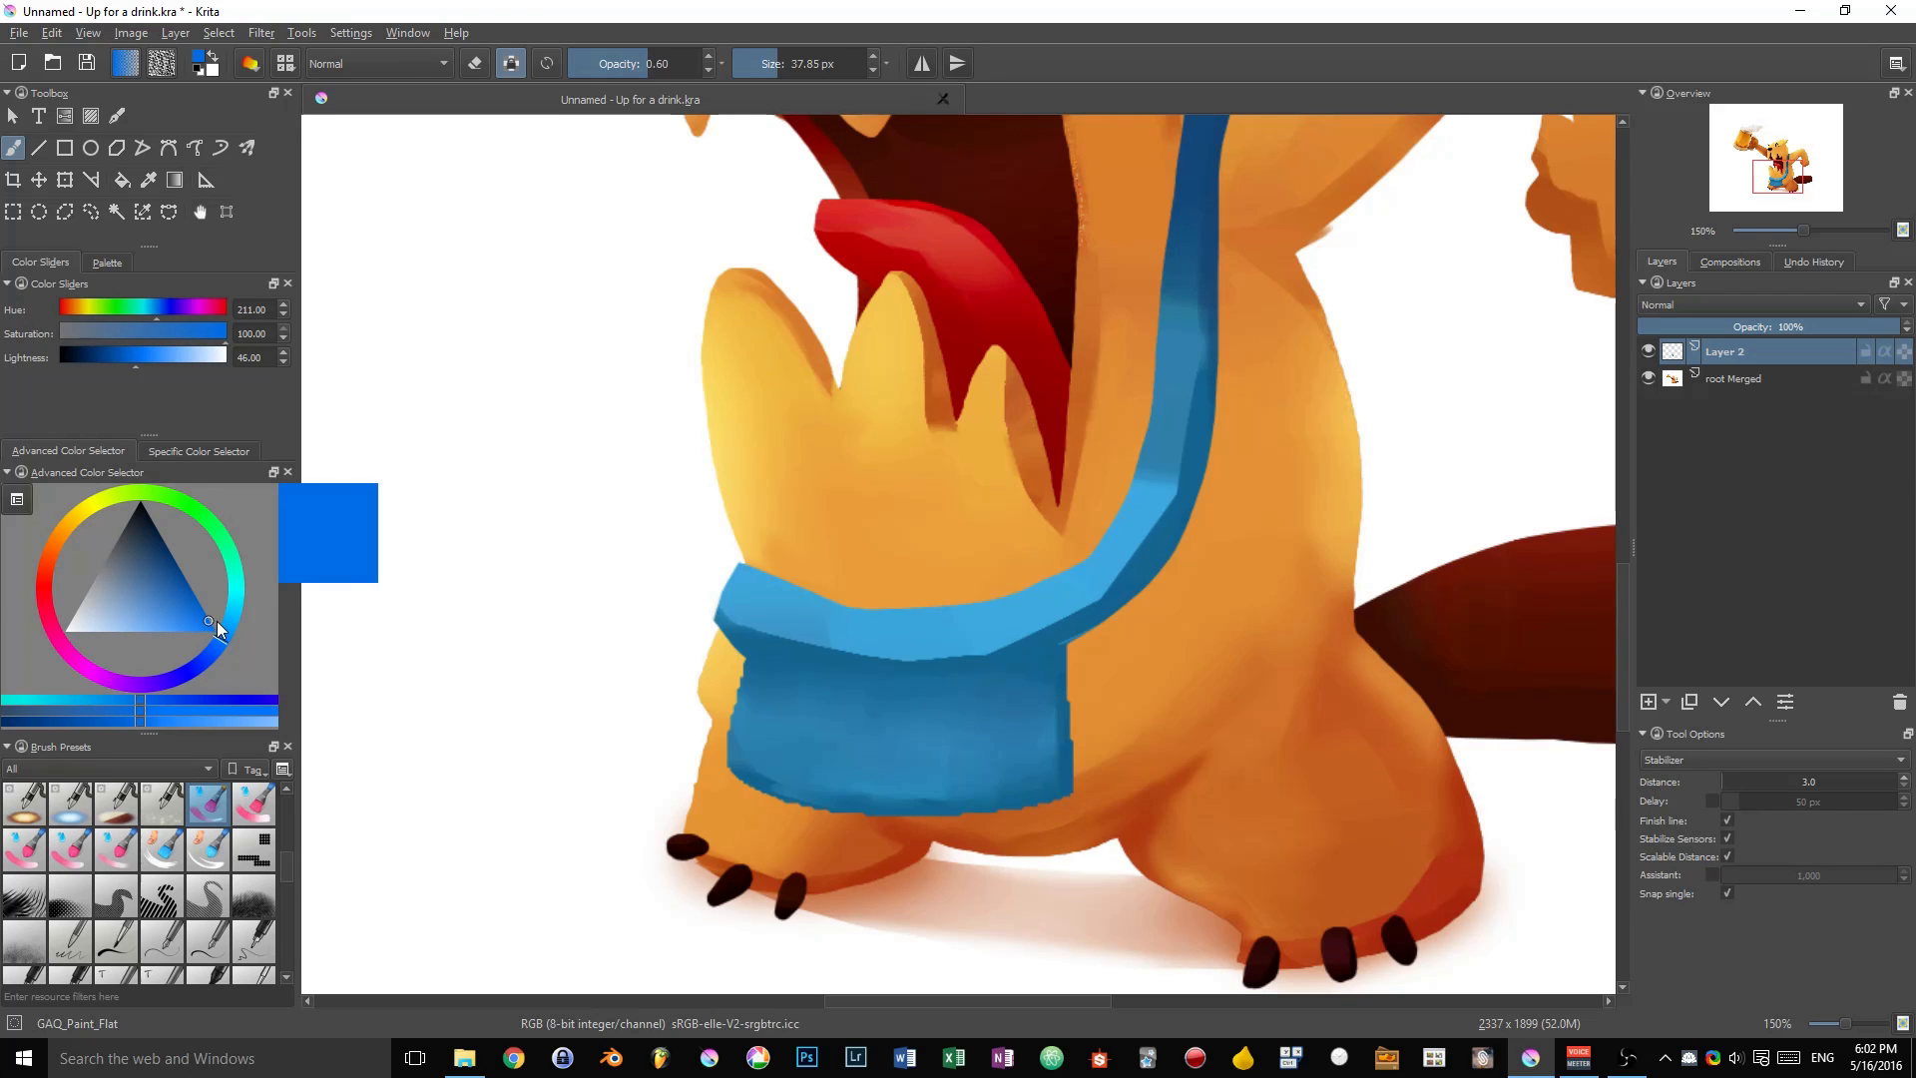
{"action": "left_click_drag", "start_coordinate": [1010, 613], "coordinate": [1220, 737]}
{"action": "key", "text": "/"}
{"action": "left_click_drag", "start_coordinate": [793, 450], "coordinate": [789, 554]}
{"action": "left_click_drag", "start_coordinate": [685, 548], "coordinate": [740, 548]}
{"action": "left_click_drag", "start_coordinate": [573, 424], "coordinate": [586, 685]}
{"action": "mouse_move", "coordinate": [586, 685]}
{"action": "left_mouse_down"}
{"action": "mouse_move", "coordinate": [571, 445]}
{"action": "mouse_move", "coordinate": [483, 706]}
{"action": "mouse_move", "coordinate": [458, 385]}
{"action": "mouse_move", "coordinate": [495, 425]}
{"action": "mouse_move", "coordinate": [509, 638]}
{"action": "mouse_move", "coordinate": [496, 400]}
{"action": "mouse_move", "coordinate": [504, 739]}
{"action": "mouse_move", "coordinate": [483, 573]}
{"action": "mouse_move", "coordinate": [489, 689]}
{"action": "left_mouse_up"}
{"action": "key", "text": "ctrl+z"}
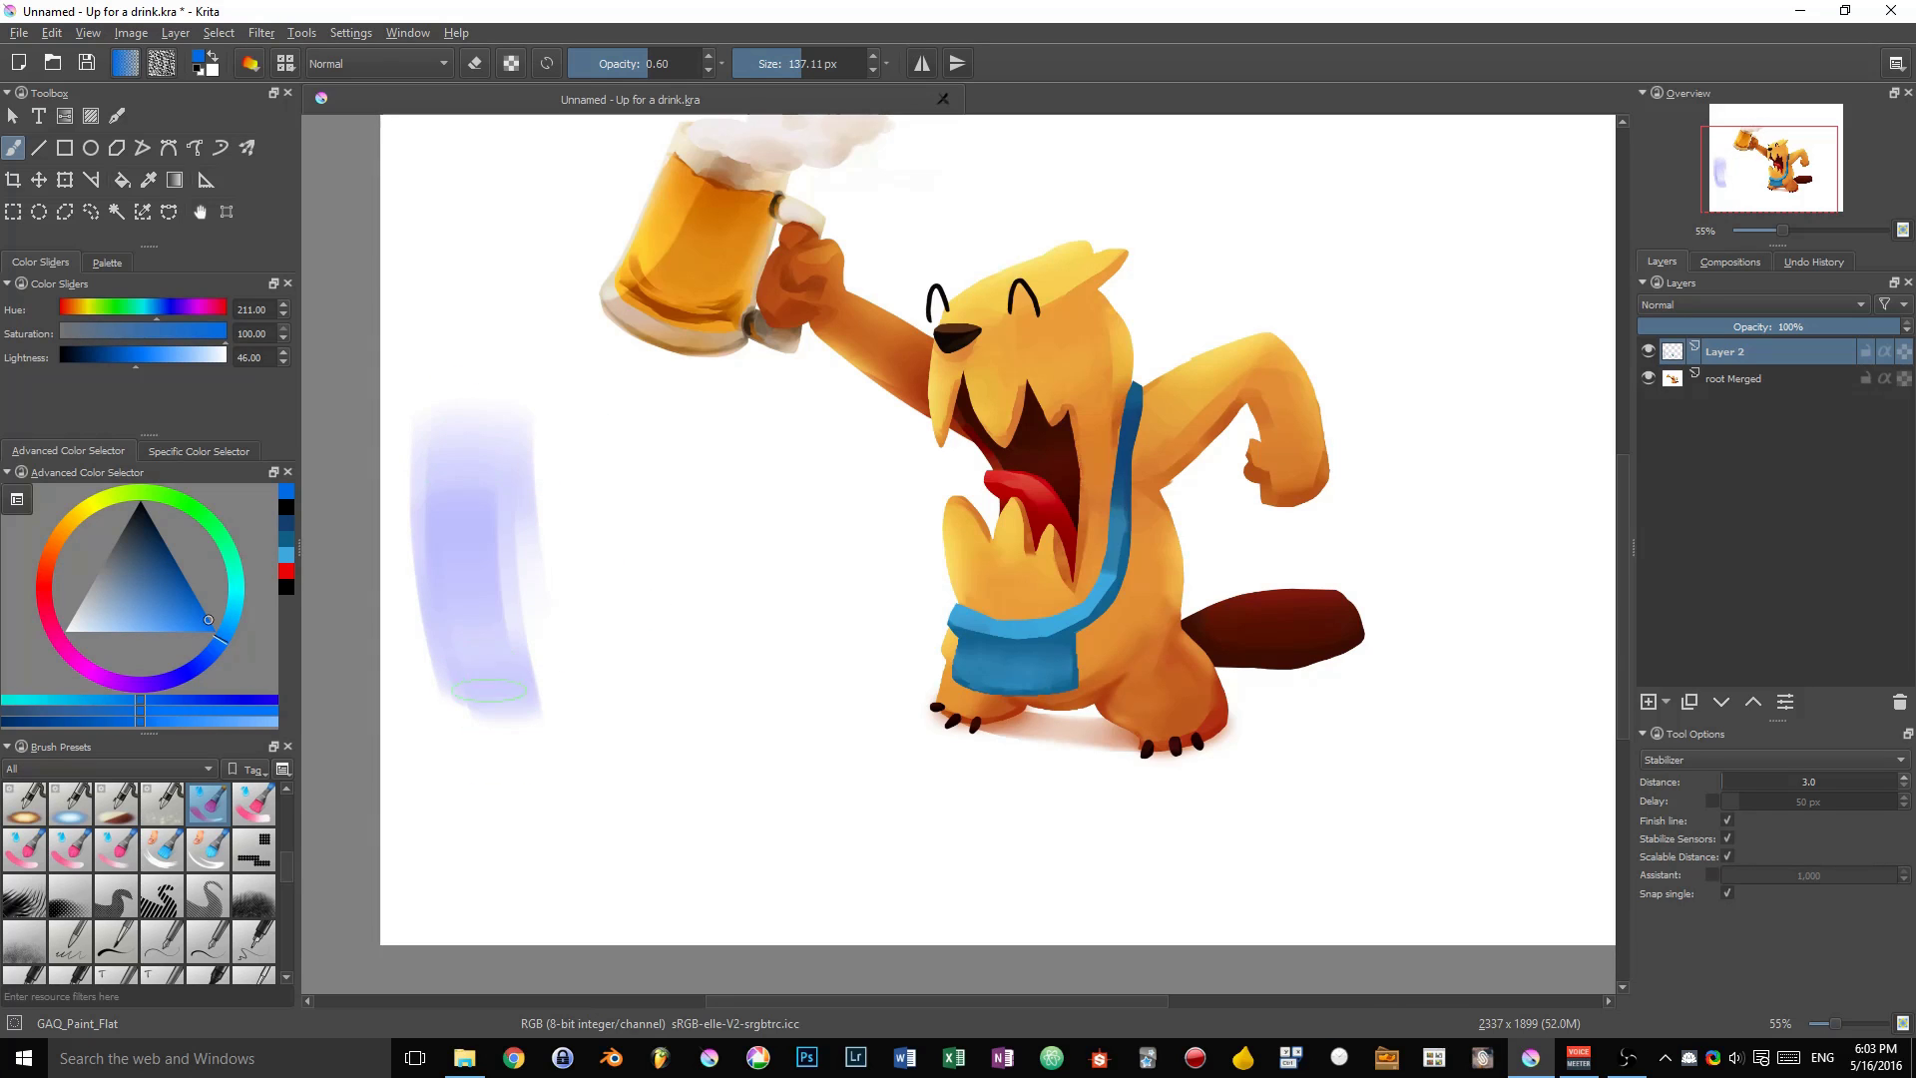
{"action": "left_click_drag", "start_coordinate": [477, 577], "coordinate": [486, 437]}
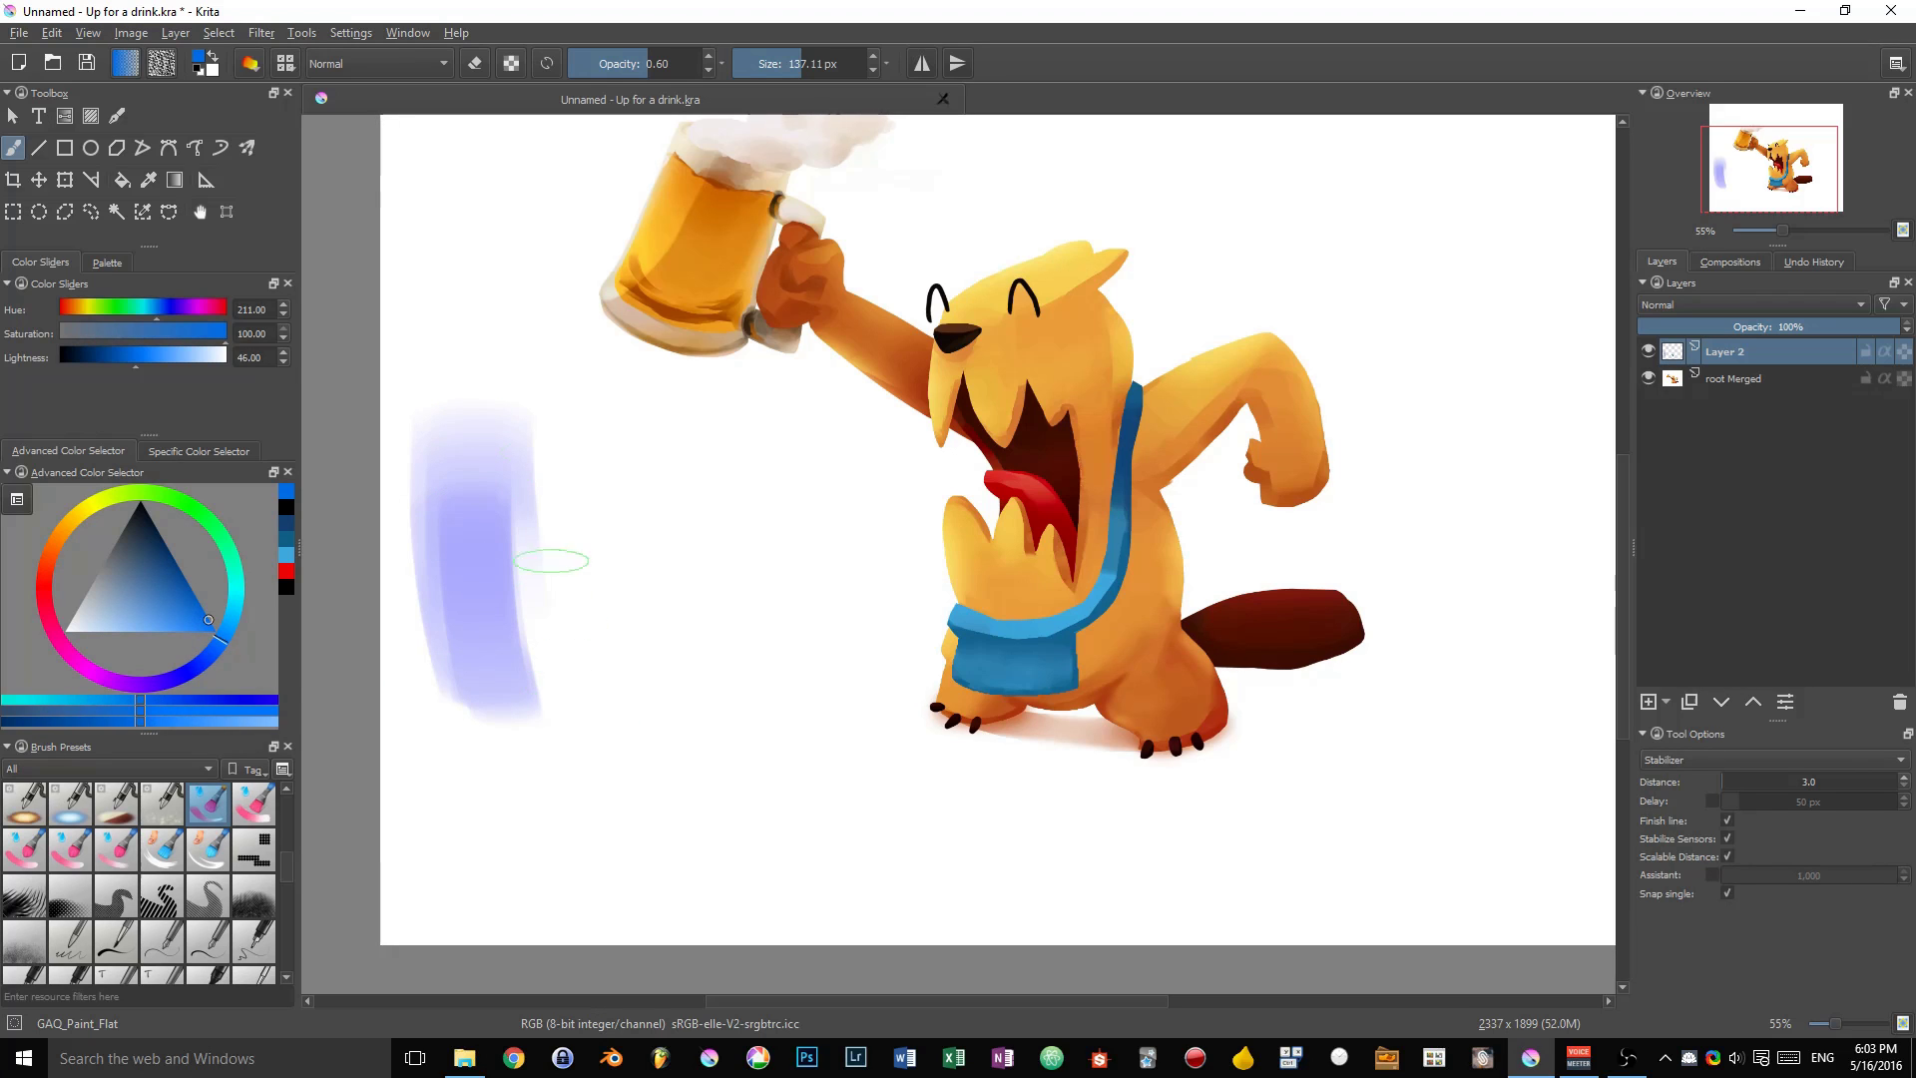
Add overlapping vertical blue test strokes with varied pressure, plus a small blob above them.
{"action": "left_click_drag", "start_coordinate": [544, 429], "coordinate": [547, 719]}
{"action": "left_click_drag", "start_coordinate": [605, 467], "coordinate": [604, 704]}
{"action": "left_click_drag", "start_coordinate": [667, 499], "coordinate": [667, 706]}
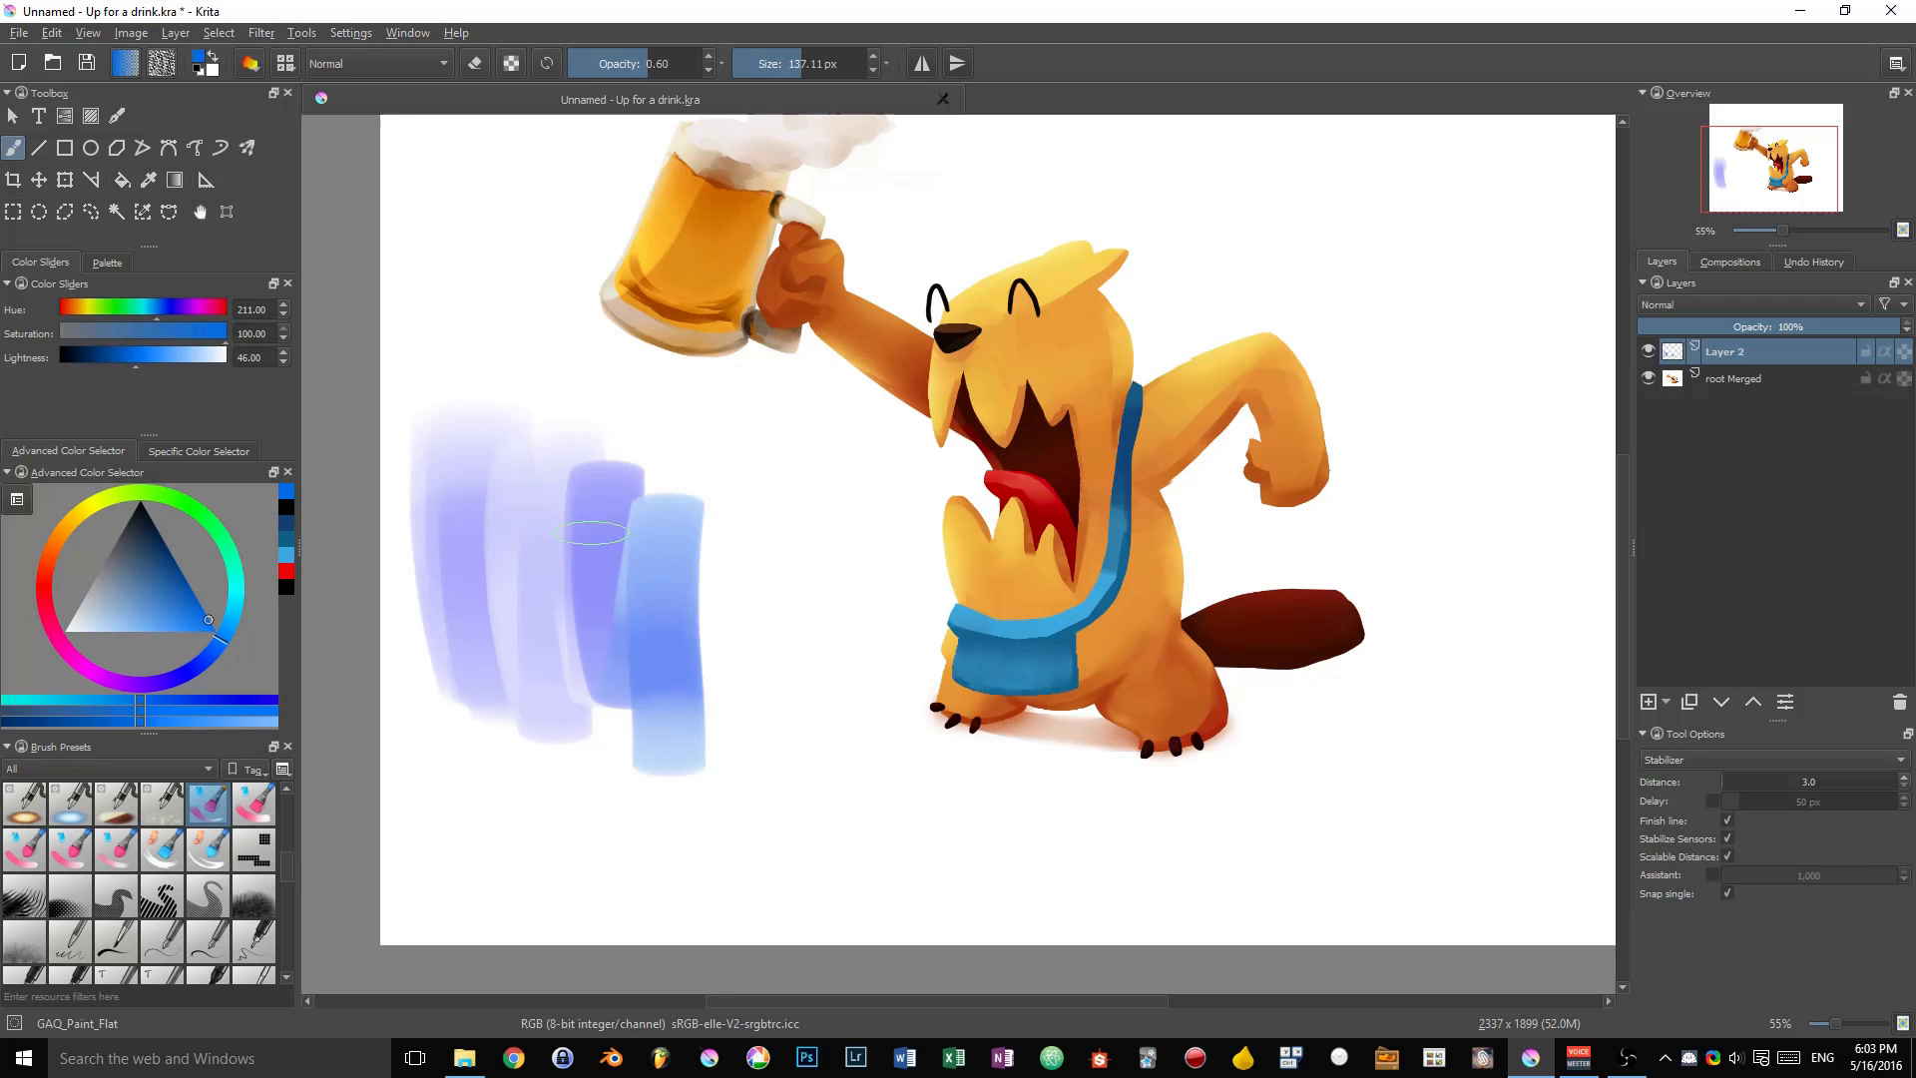
{"action": "mouse_move", "coordinate": [584, 474]}
{"action": "left_mouse_down"}
{"action": "mouse_move", "coordinate": [586, 704]}
{"action": "mouse_move", "coordinate": [606, 689]}
{"action": "left_mouse_up"}
{"action": "mouse_move", "coordinate": [639, 474]}
{"action": "left_mouse_down"}
{"action": "mouse_move", "coordinate": [641, 699]}
{"action": "mouse_move", "coordinate": [689, 769]}
{"action": "left_mouse_up"}
{"action": "left_click_drag", "start_coordinate": [731, 514], "coordinate": [737, 751]}
{"action": "left_click_drag", "start_coordinate": [759, 599], "coordinate": [760, 781]}
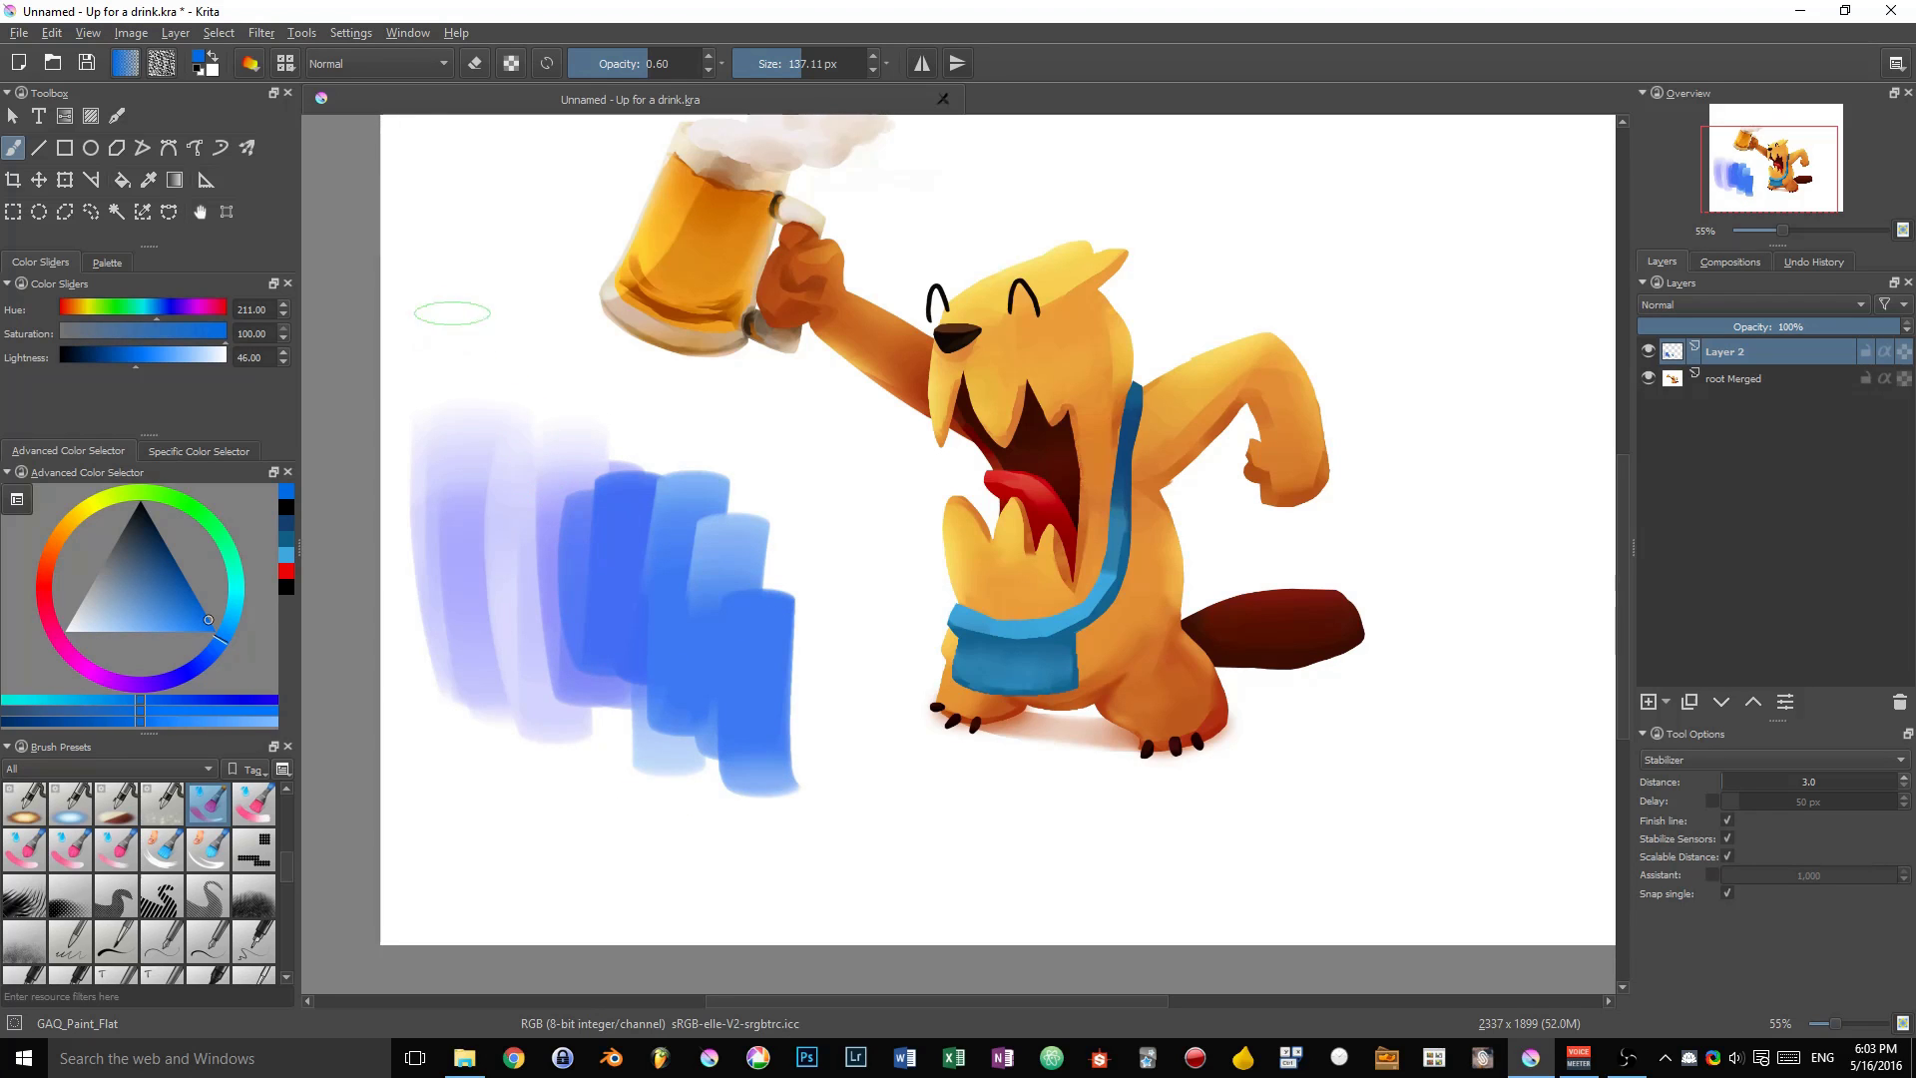
{"action": "left_click_drag", "start_coordinate": [467, 301], "coordinate": [488, 352]}
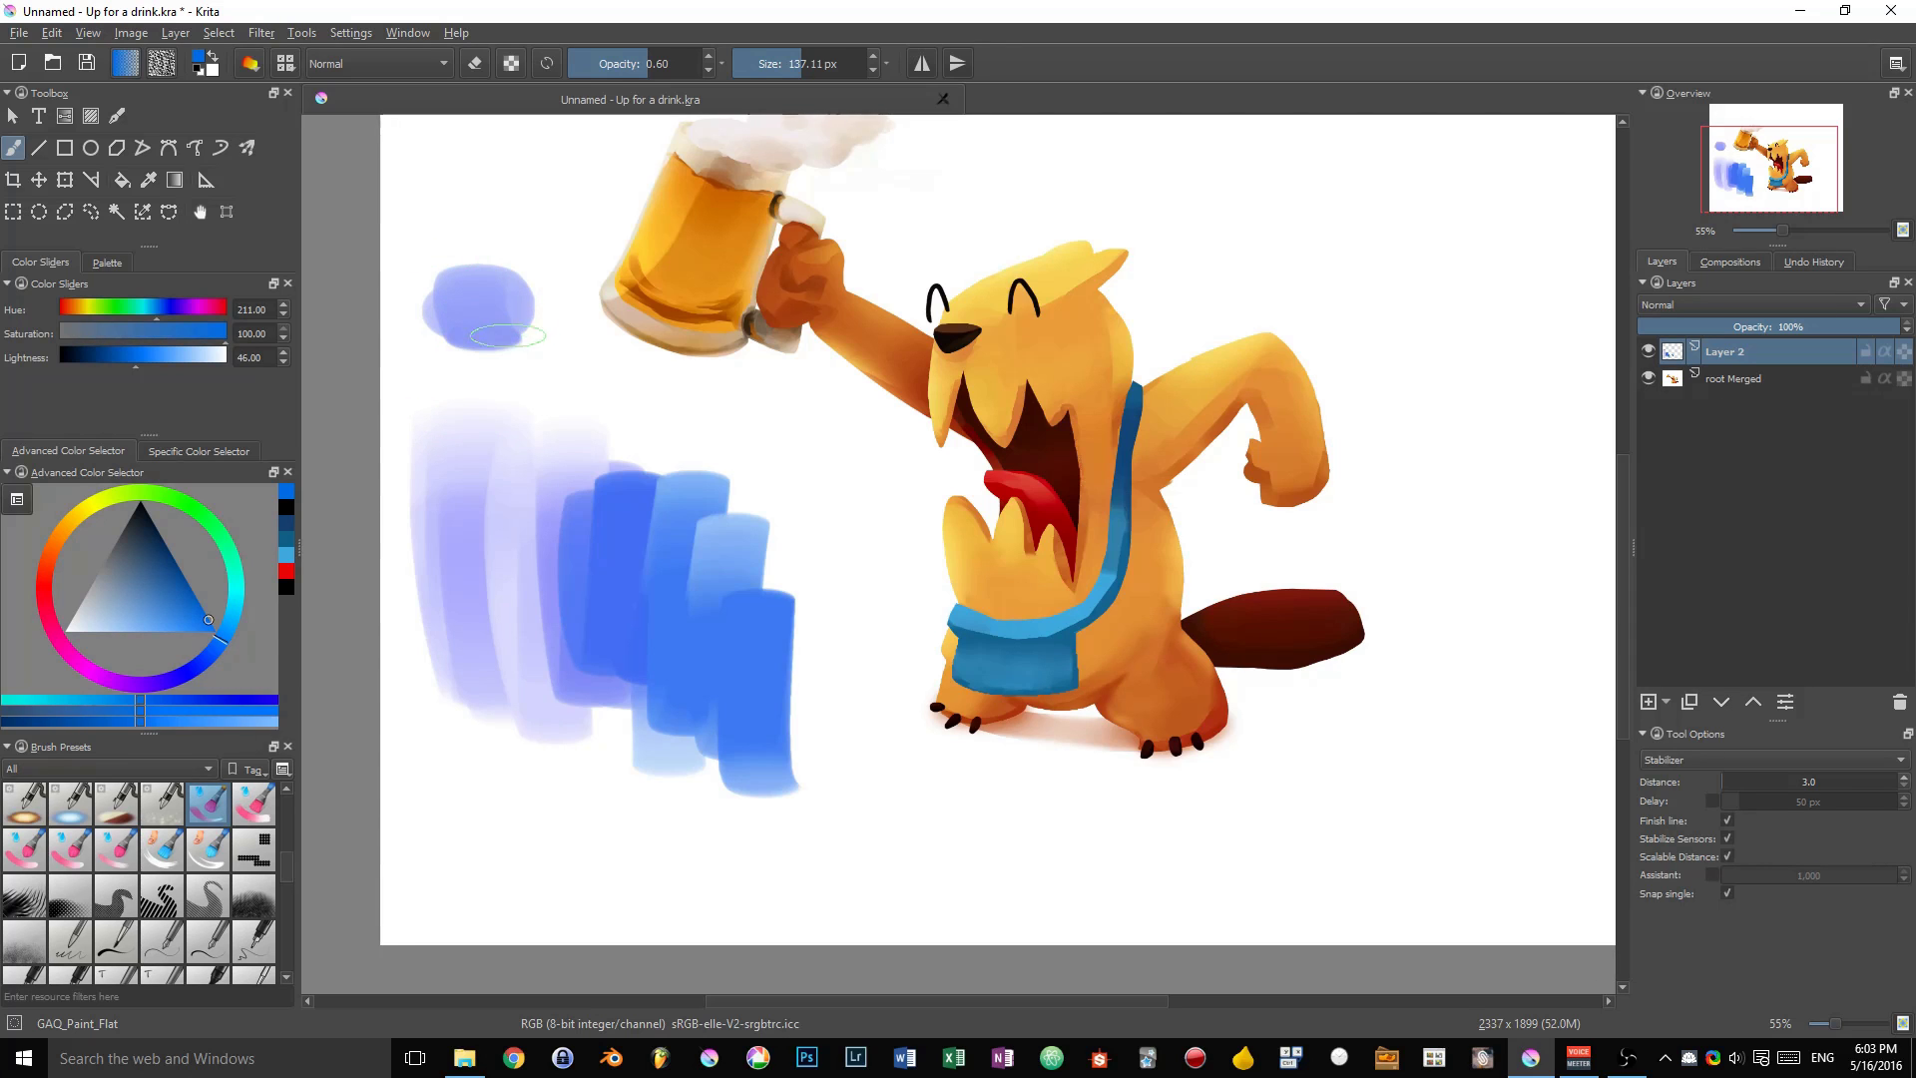
Paint pale violet (hue 251, saturation 45, lightness 83) over the blob above the test strokes.
{"action": "left_click_drag", "start_coordinate": [241, 648], "coordinate": [167, 683]}
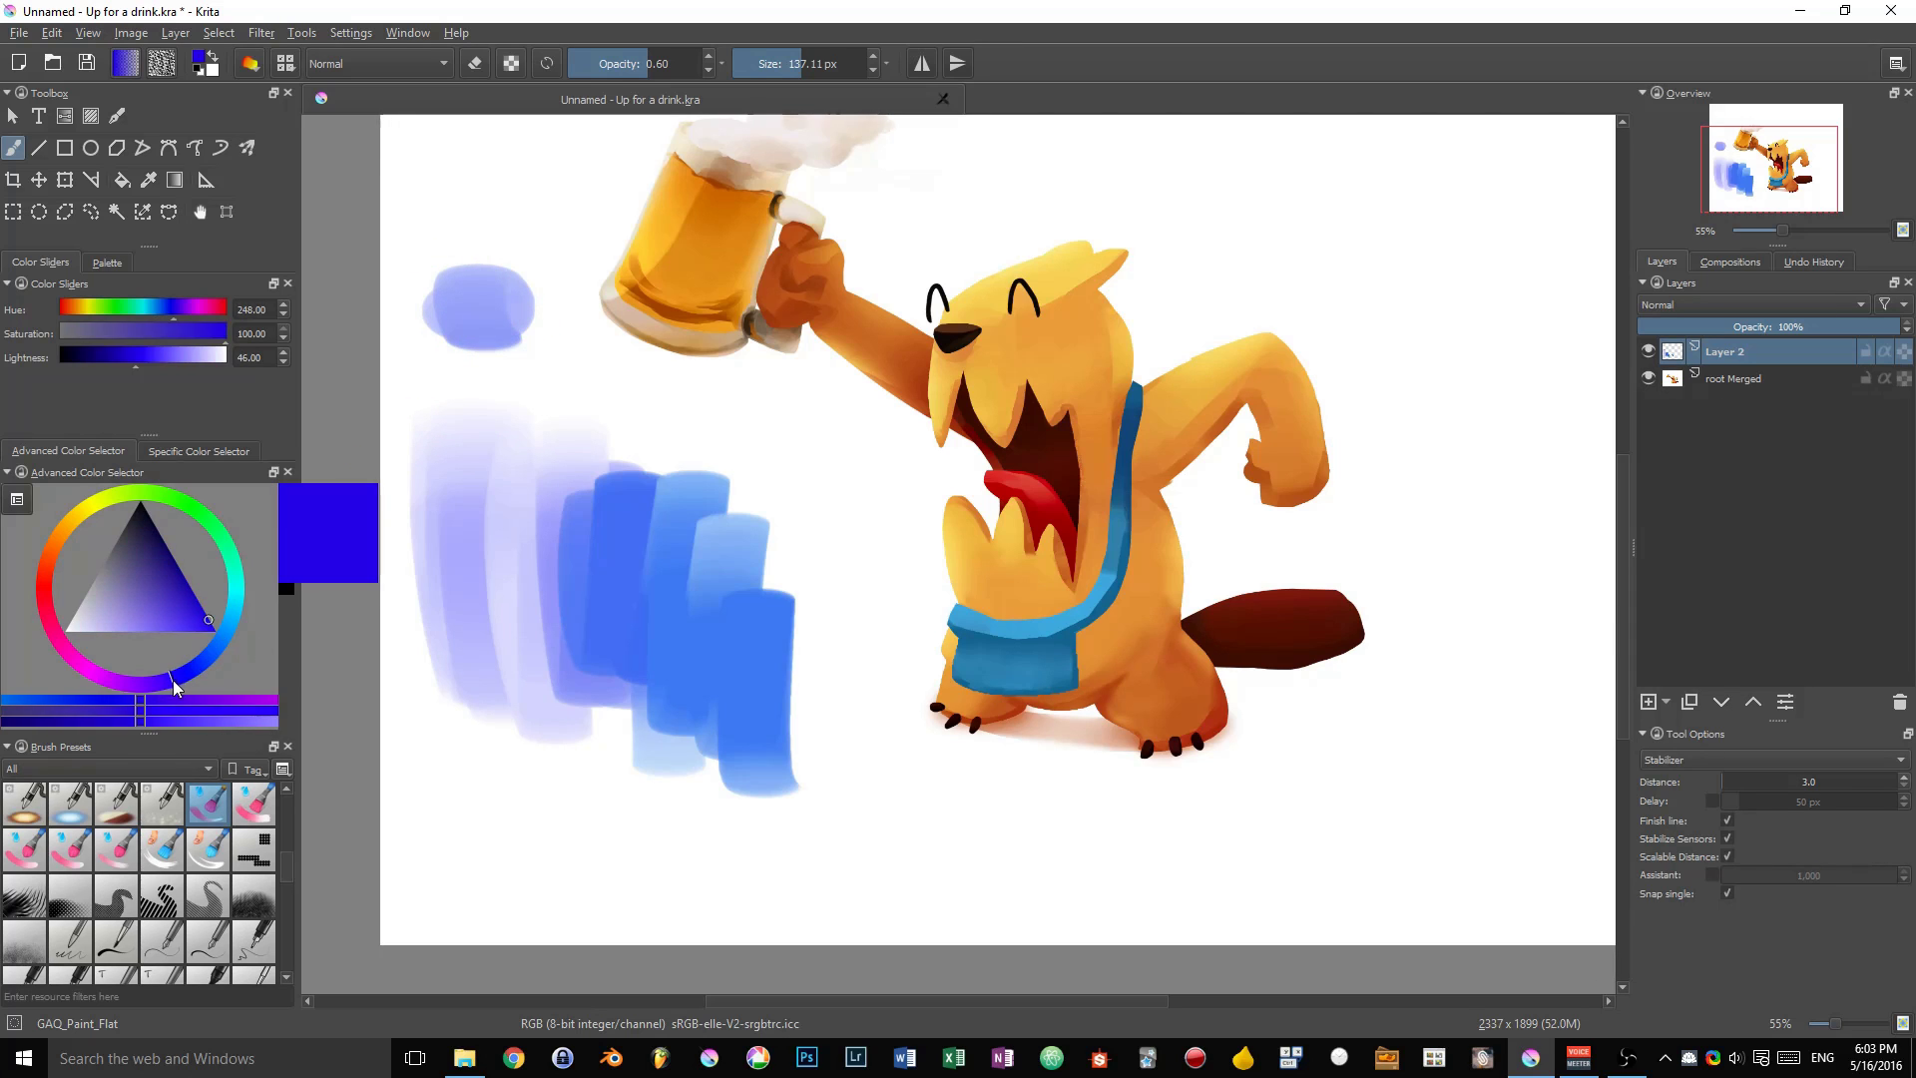
{"action": "left_click", "coordinate": [98, 620]}
{"action": "left_click_drag", "start_coordinate": [98, 620], "coordinate": [93, 619]}
{"action": "mouse_move", "coordinate": [444, 236]}
{"action": "left_mouse_down"}
{"action": "mouse_move", "coordinate": [440, 339]}
{"action": "mouse_move", "coordinate": [518, 241]}
{"action": "mouse_move", "coordinate": [509, 341]}
{"action": "left_mouse_up"}
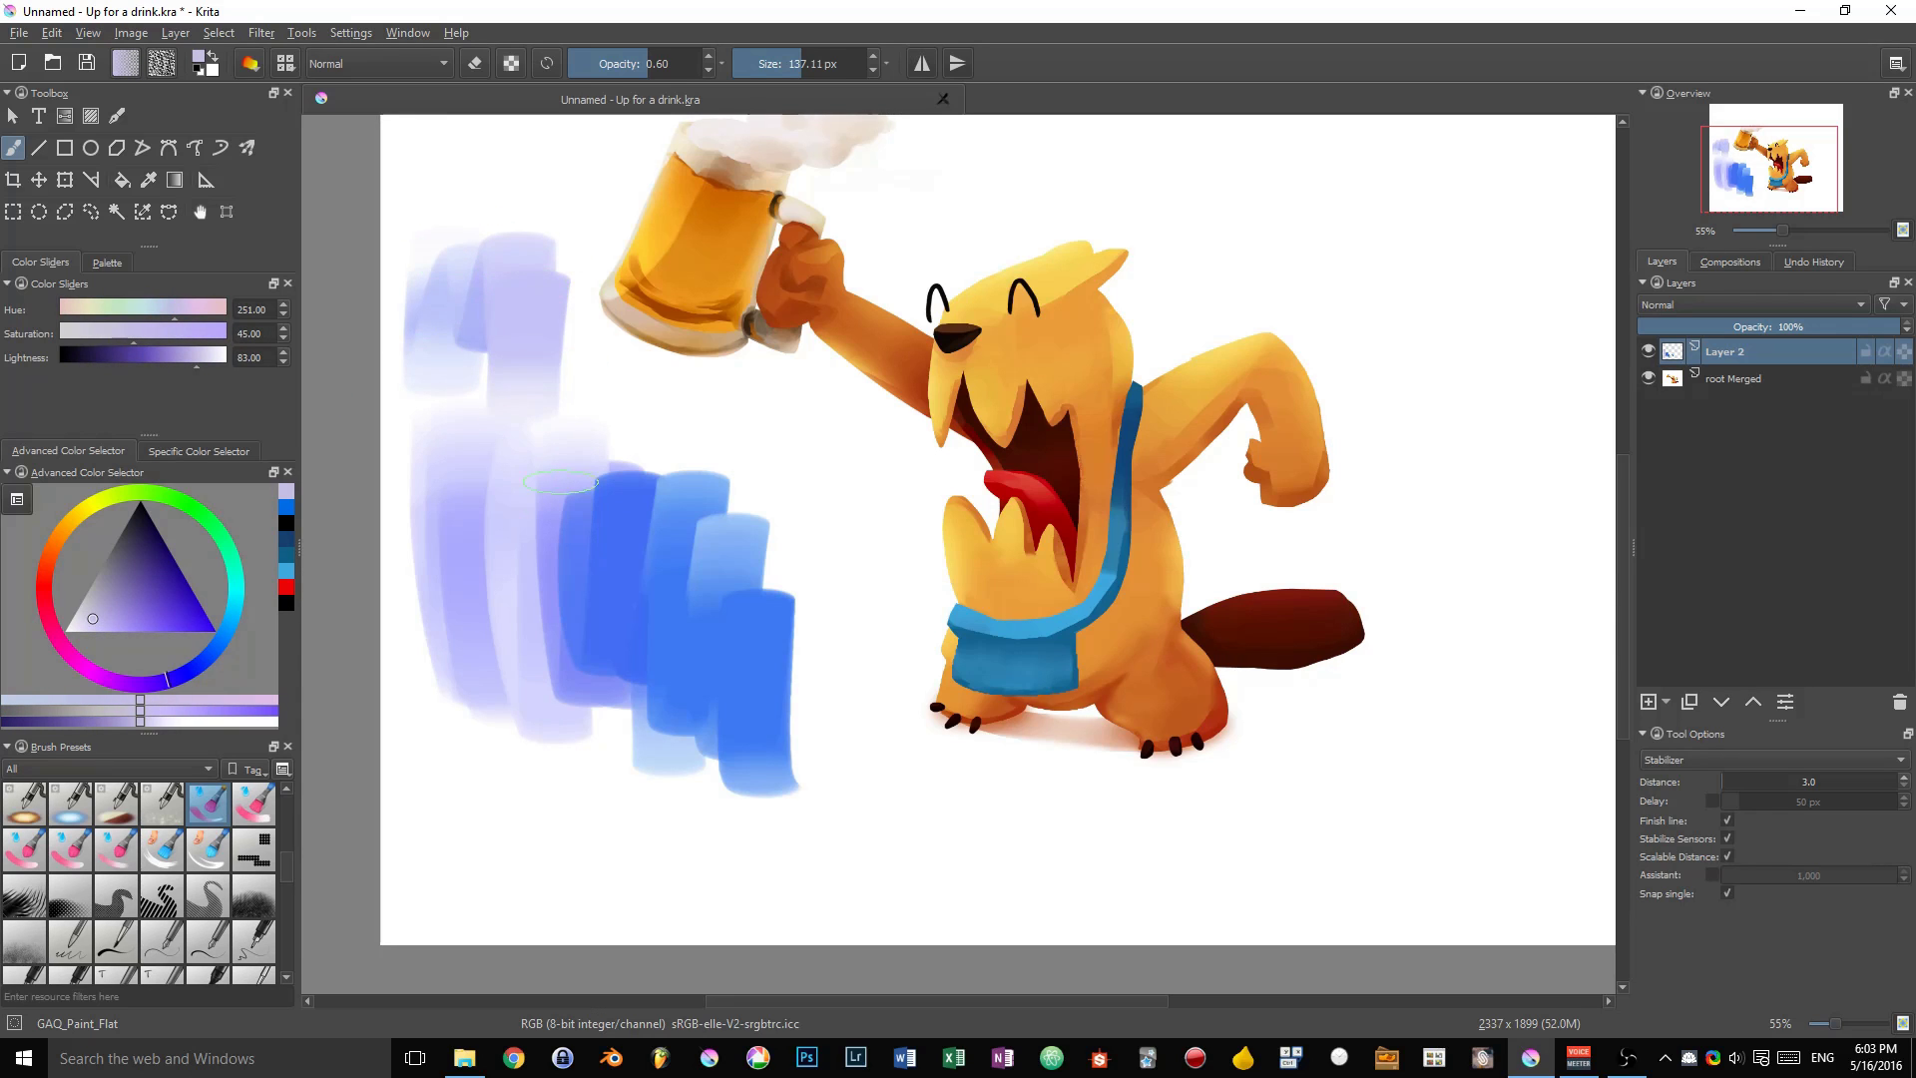
Undo the series of test strokes back to the first soft swatch beside the character.
{"action": "key", "text": "ctrl+z"}
{"action": "key", "text": "ctrl+z"}
{"action": "key", "text": "ctrl+z"}
{"action": "key", "text": "ctrl+z"}
{"action": "key", "text": "ctrl+z"}
{"action": "key", "text": "ctrl+z"}
{"action": "key", "text": "ctrl+z"}
{"action": "key", "text": "ctrl+z"}
{"action": "key", "text": "ctrl+z"}
{"action": "key", "text": "ctrl+z"}
{"action": "key", "text": "ctrl+z"}
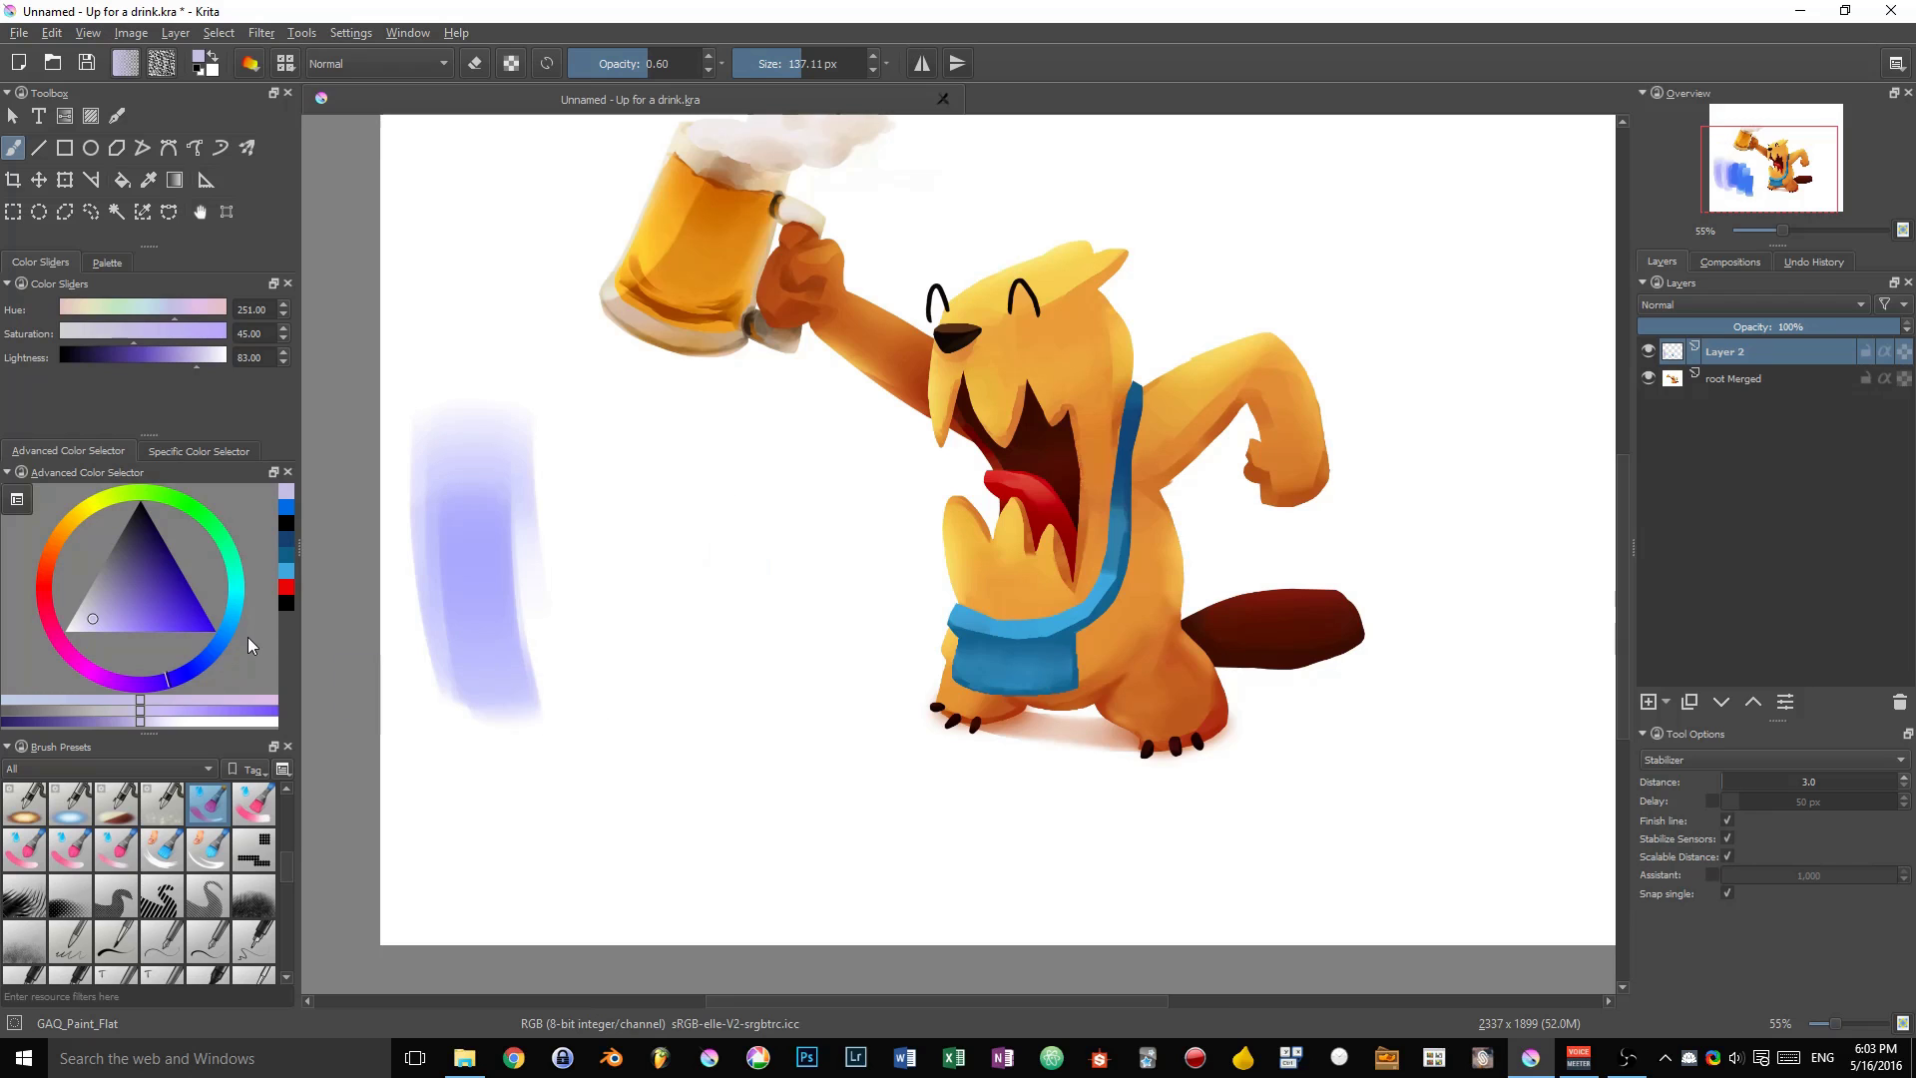
Cover the test swatch with bright blue (hue 198, saturation 97, lightness 53) and extend it upward with softer strokes.
{"action": "left_click_drag", "start_coordinate": [224, 633], "coordinate": [237, 619]}
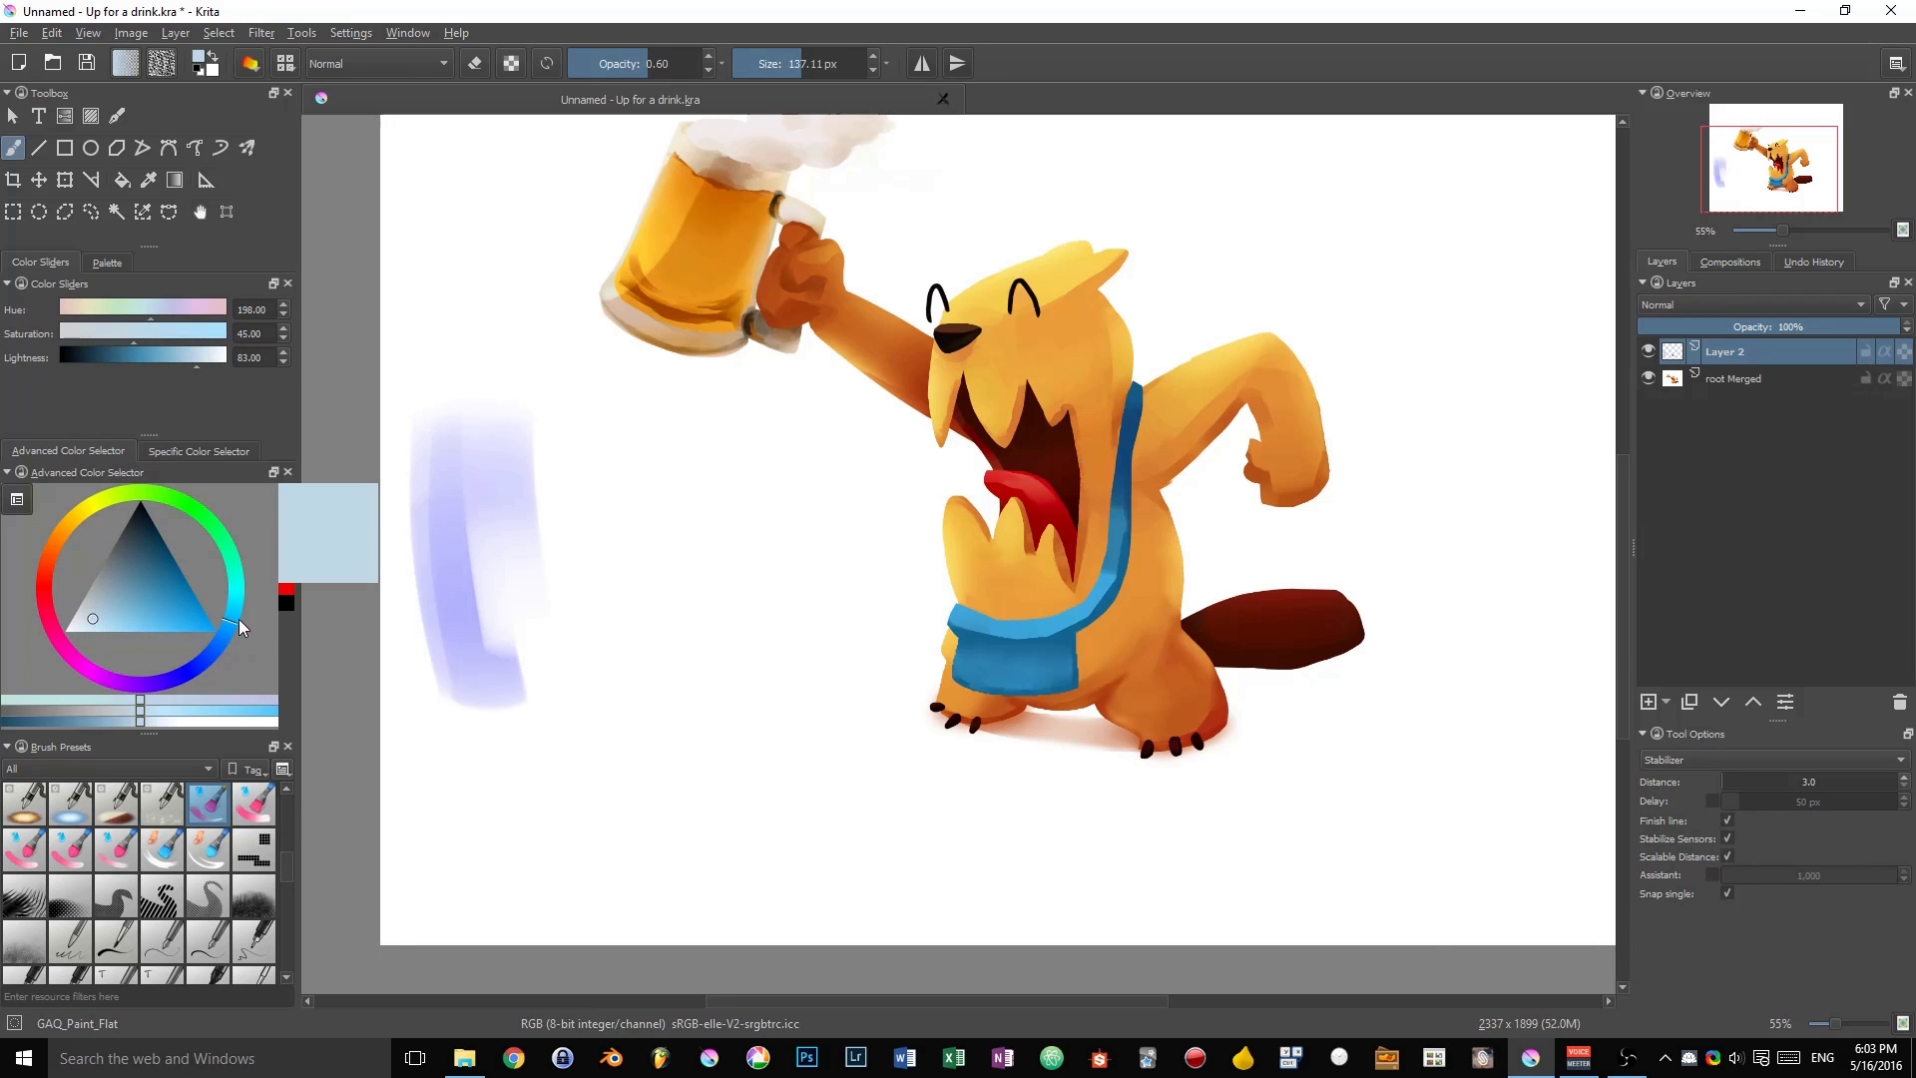
{"action": "left_click", "coordinate": [203, 629]}
{"action": "mouse_move", "coordinate": [440, 400]}
{"action": "left_mouse_down"}
{"action": "mouse_move", "coordinate": [469, 638]}
{"action": "mouse_move", "coordinate": [529, 728]}
{"action": "mouse_move", "coordinate": [470, 409]}
{"action": "mouse_move", "coordinate": [519, 437]}
{"action": "mouse_move", "coordinate": [498, 752]}
{"action": "left_mouse_up"}
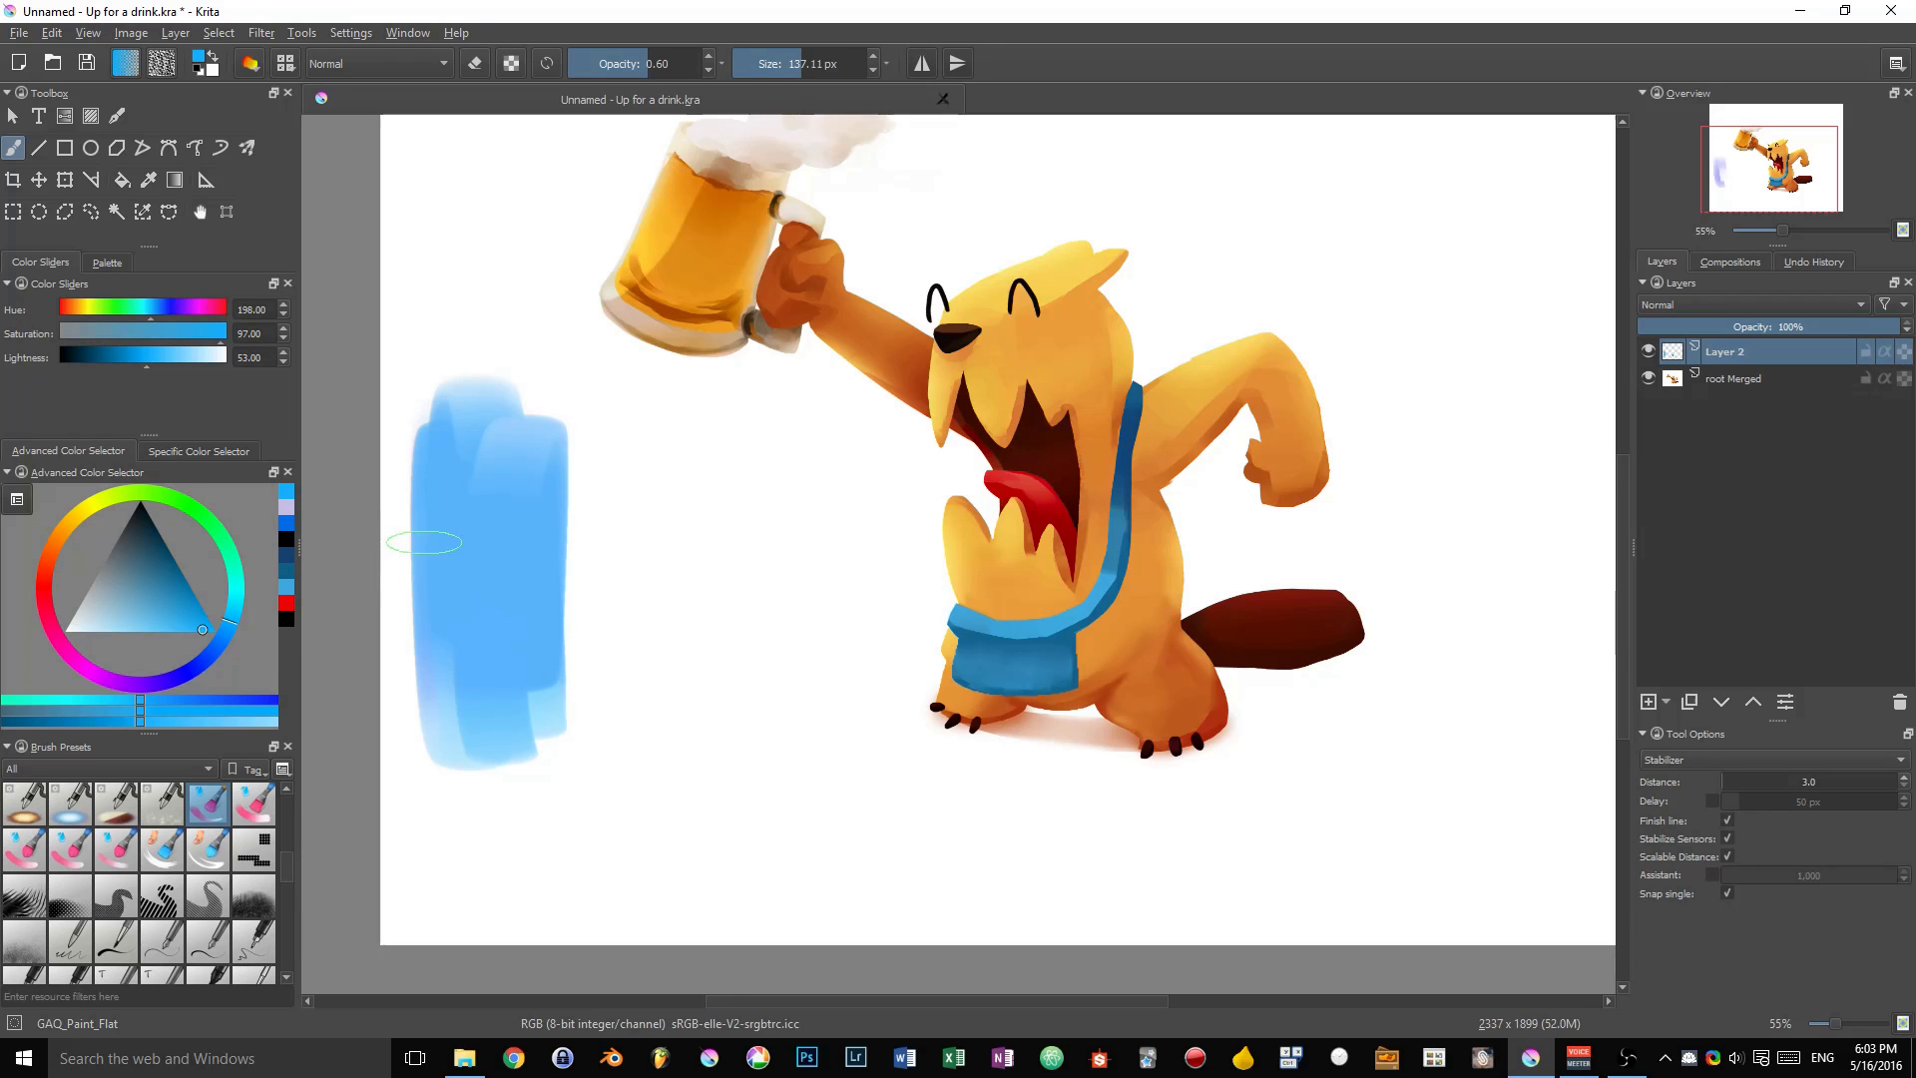
{"action": "mouse_move", "coordinate": [474, 379]}
{"action": "left_mouse_down"}
{"action": "mouse_move", "coordinate": [522, 347]}
{"action": "mouse_move", "coordinate": [472, 664]}
{"action": "left_mouse_up"}
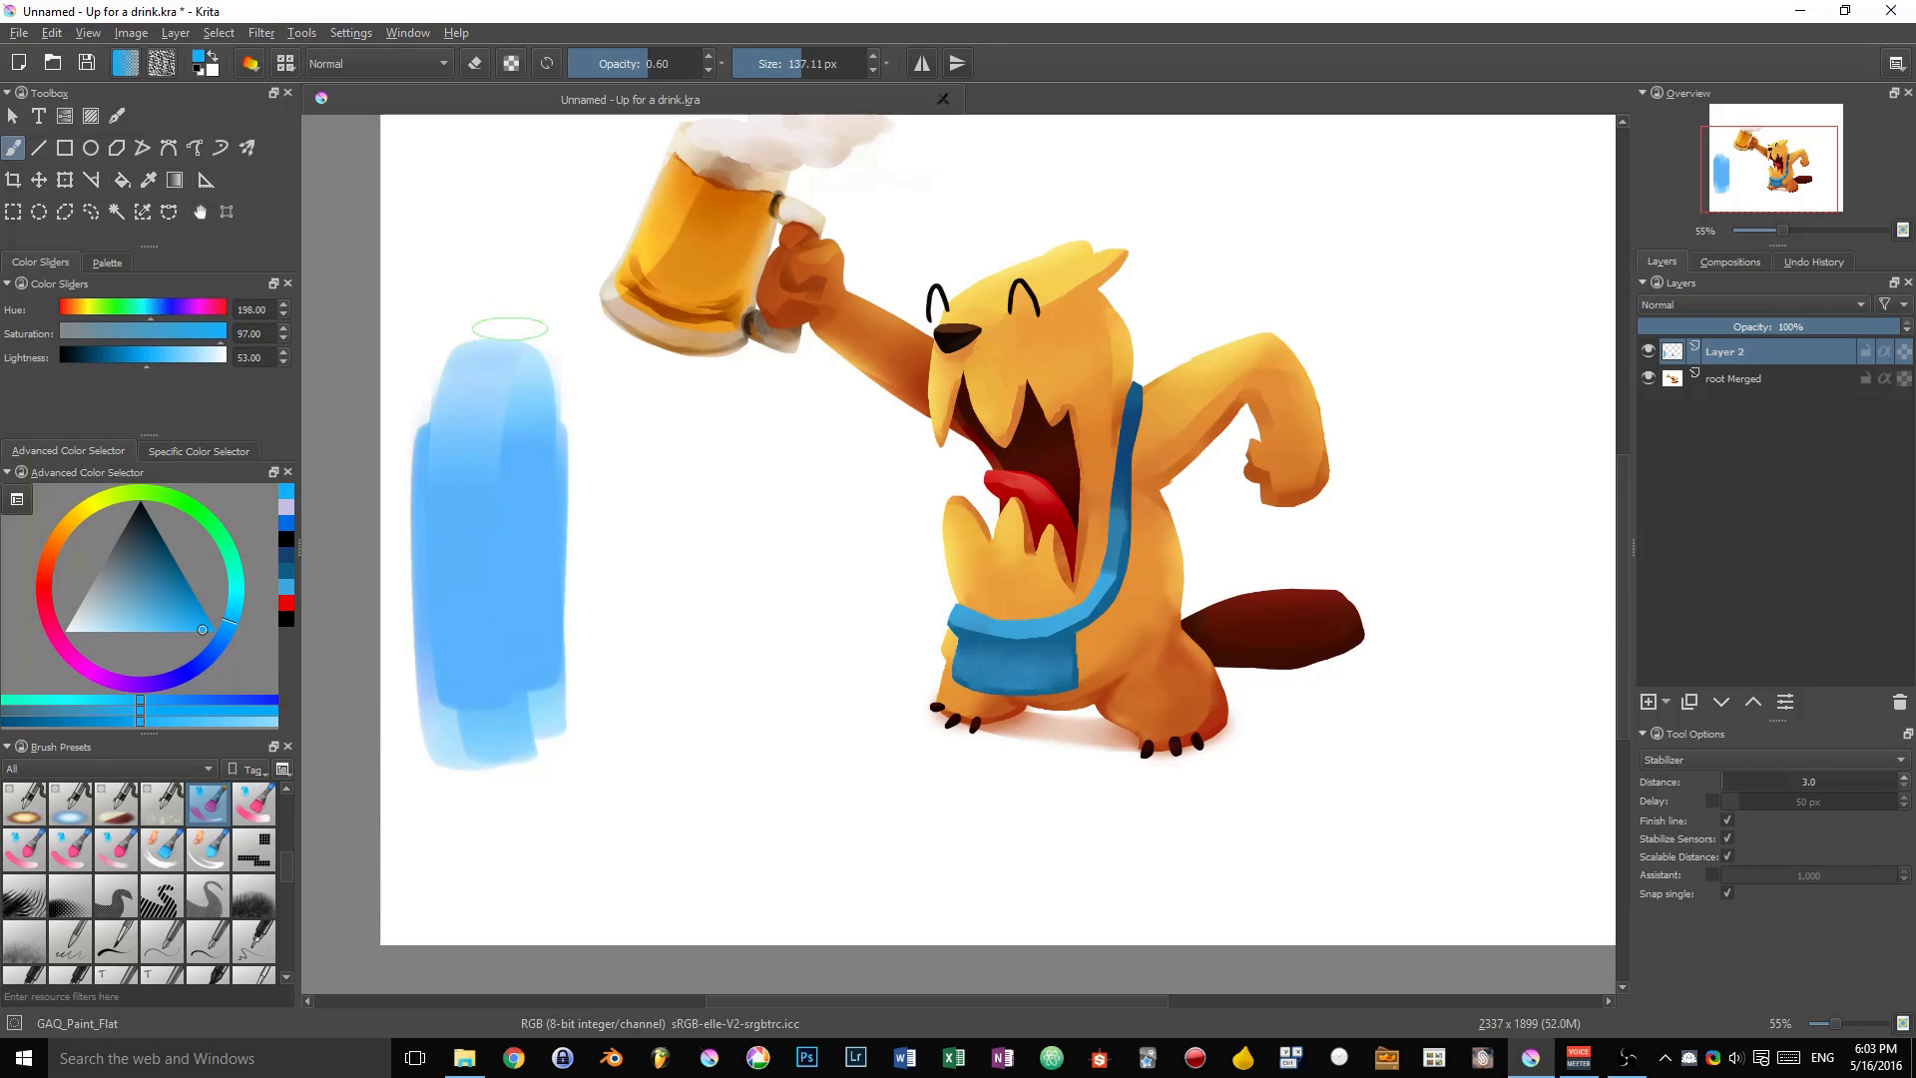
{"action": "mouse_move", "coordinate": [509, 327]}
{"action": "left_mouse_down"}
{"action": "mouse_move", "coordinate": [504, 464]}
{"action": "mouse_move", "coordinate": [465, 397]}
{"action": "mouse_move", "coordinate": [505, 377]}
{"action": "mouse_move", "coordinate": [531, 521]}
{"action": "left_mouse_up"}
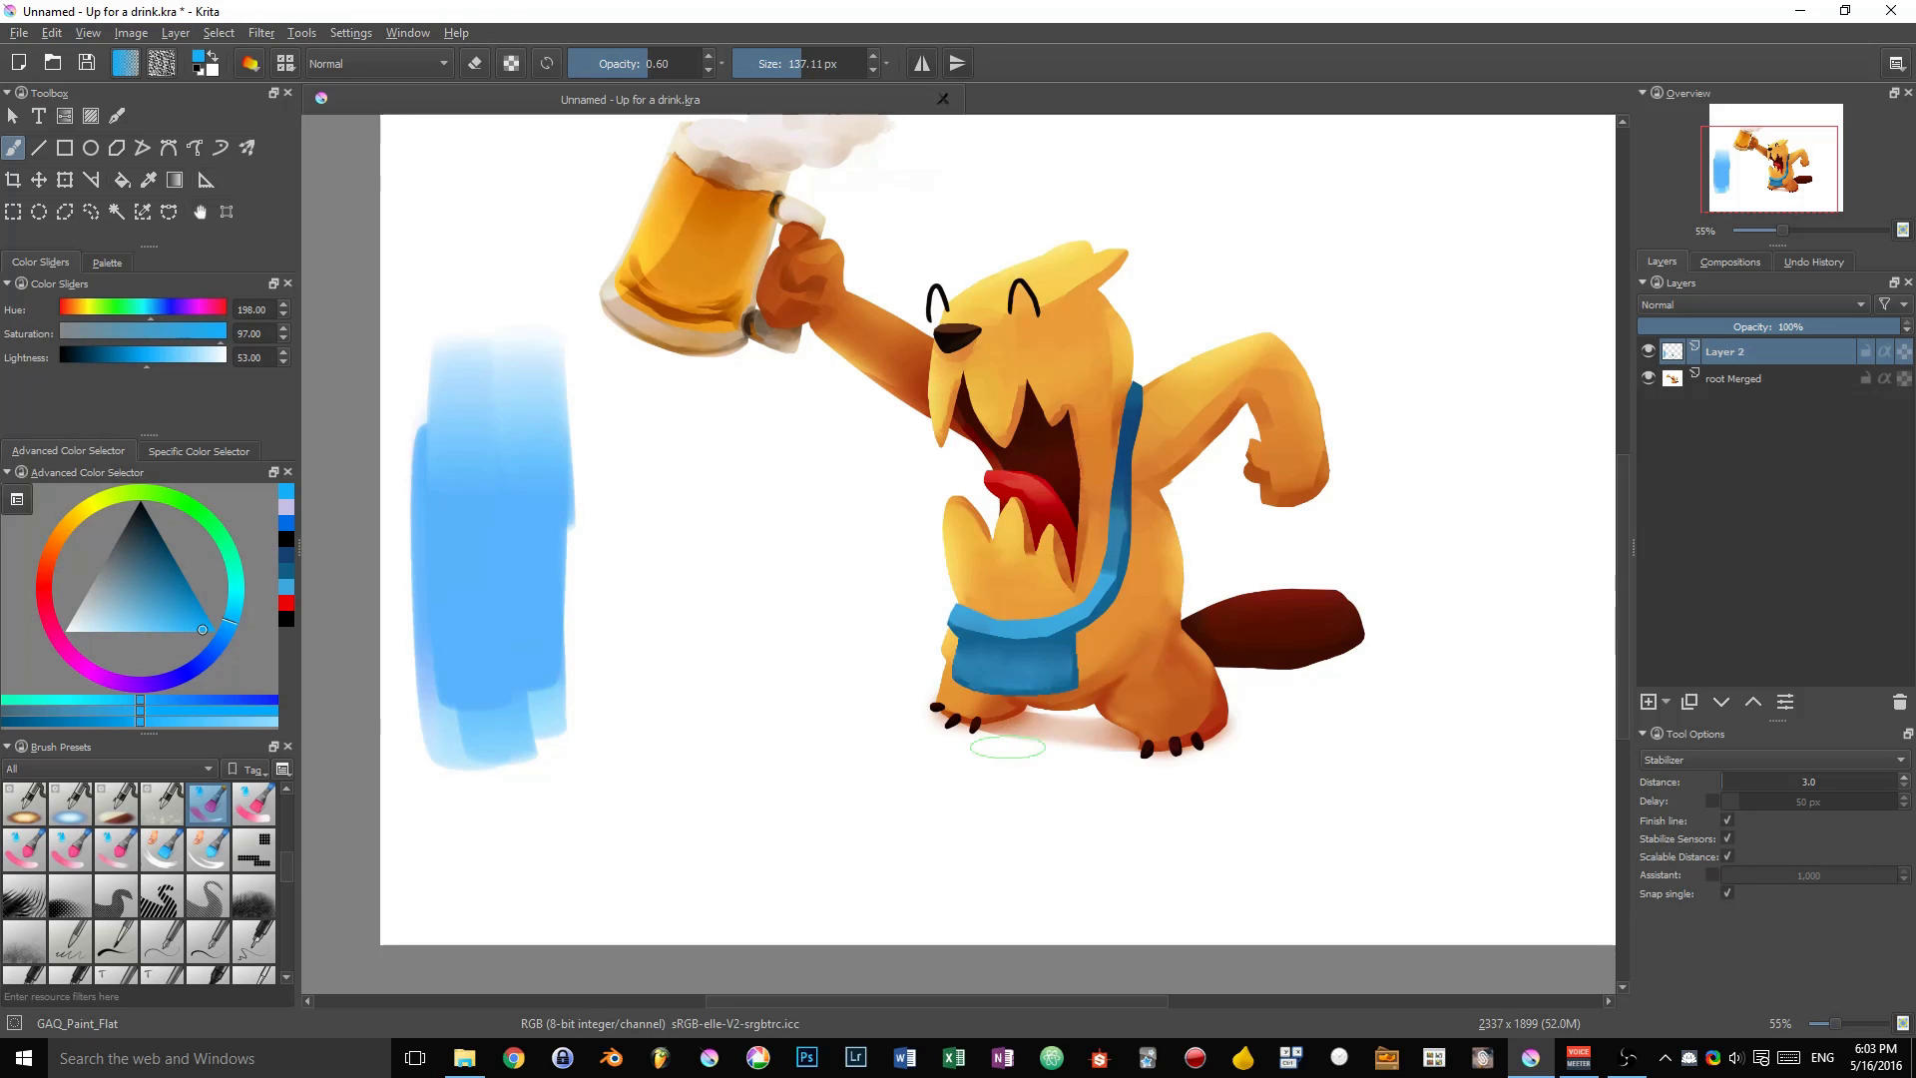
Turn on preserve alpha, reduce the brush to about 54 px, and try bright blue over the strap, undoing it.
{"action": "key", "text": "slash"}
{"action": "mouse_move", "coordinate": [1113, 627]}
{"action": "left_mouse_down"}
{"action": "mouse_move", "coordinate": [928, 657]}
{"action": "mouse_move", "coordinate": [928, 637]}
{"action": "left_mouse_up"}
{"action": "mouse_move", "coordinate": [859, 779]}
{"action": "left_mouse_down"}
{"action": "mouse_move", "coordinate": [992, 620]}
{"action": "mouse_move", "coordinate": [683, 505]}
{"action": "left_mouse_up"}
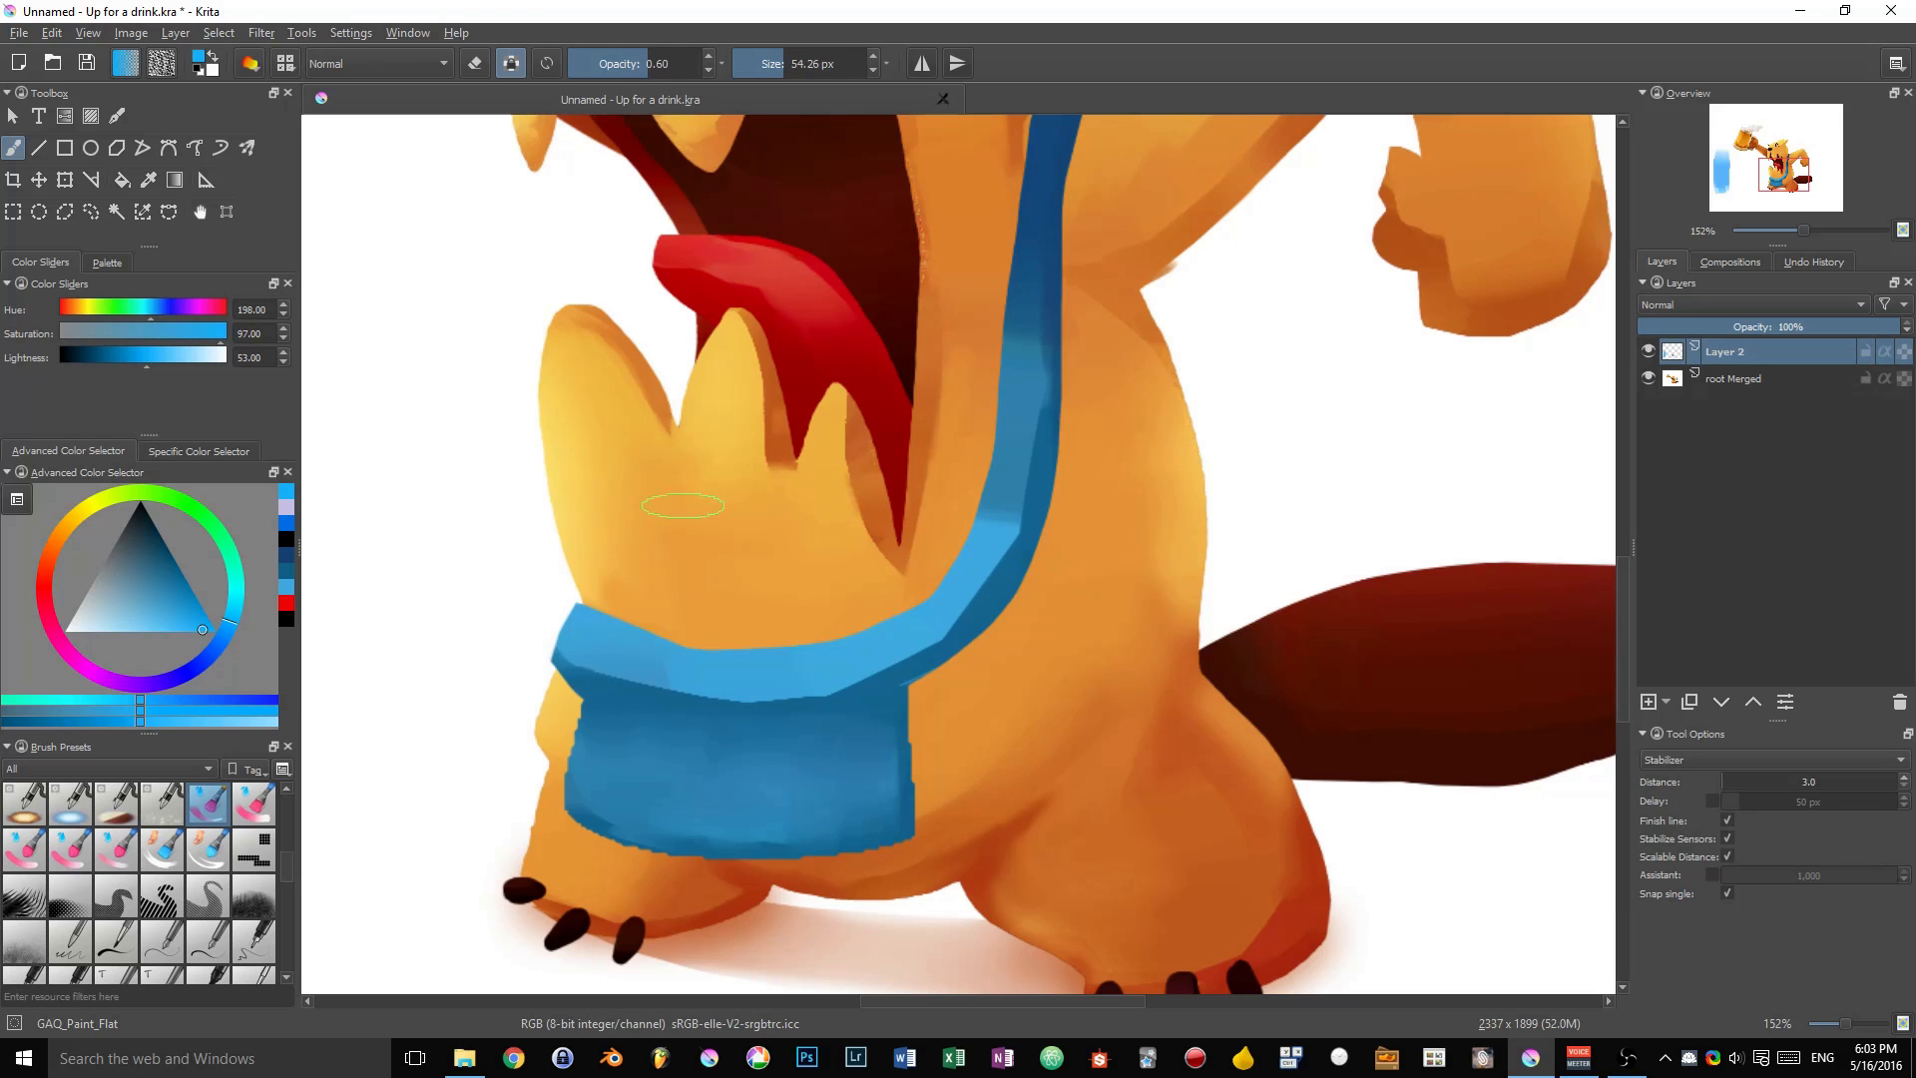
{"action": "left_click_drag", "start_coordinate": [1016, 367], "coordinate": [949, 603]}
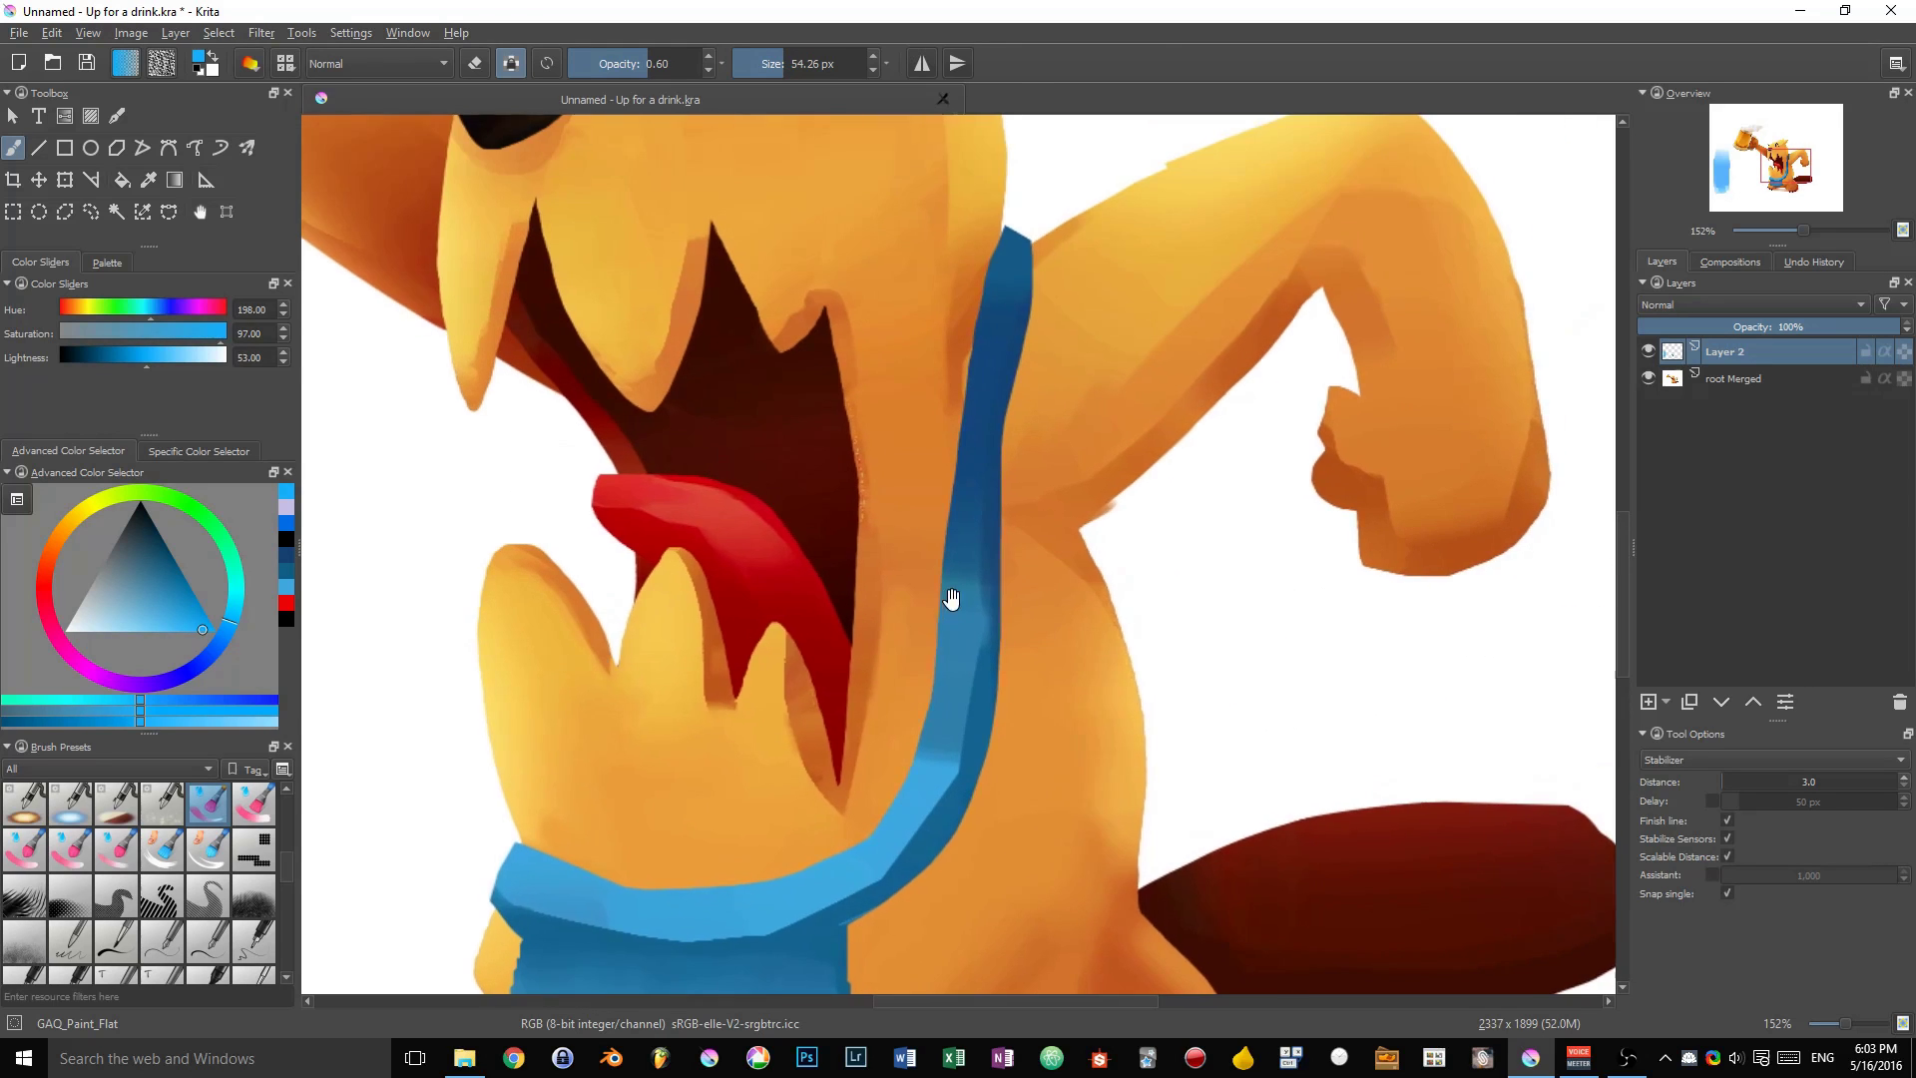
{"action": "mouse_move", "coordinate": [1018, 214]}
{"action": "left_mouse_down"}
{"action": "mouse_move", "coordinate": [917, 688]}
{"action": "mouse_move", "coordinate": [1010, 240]}
{"action": "mouse_move", "coordinate": [948, 744]}
{"action": "left_mouse_up"}
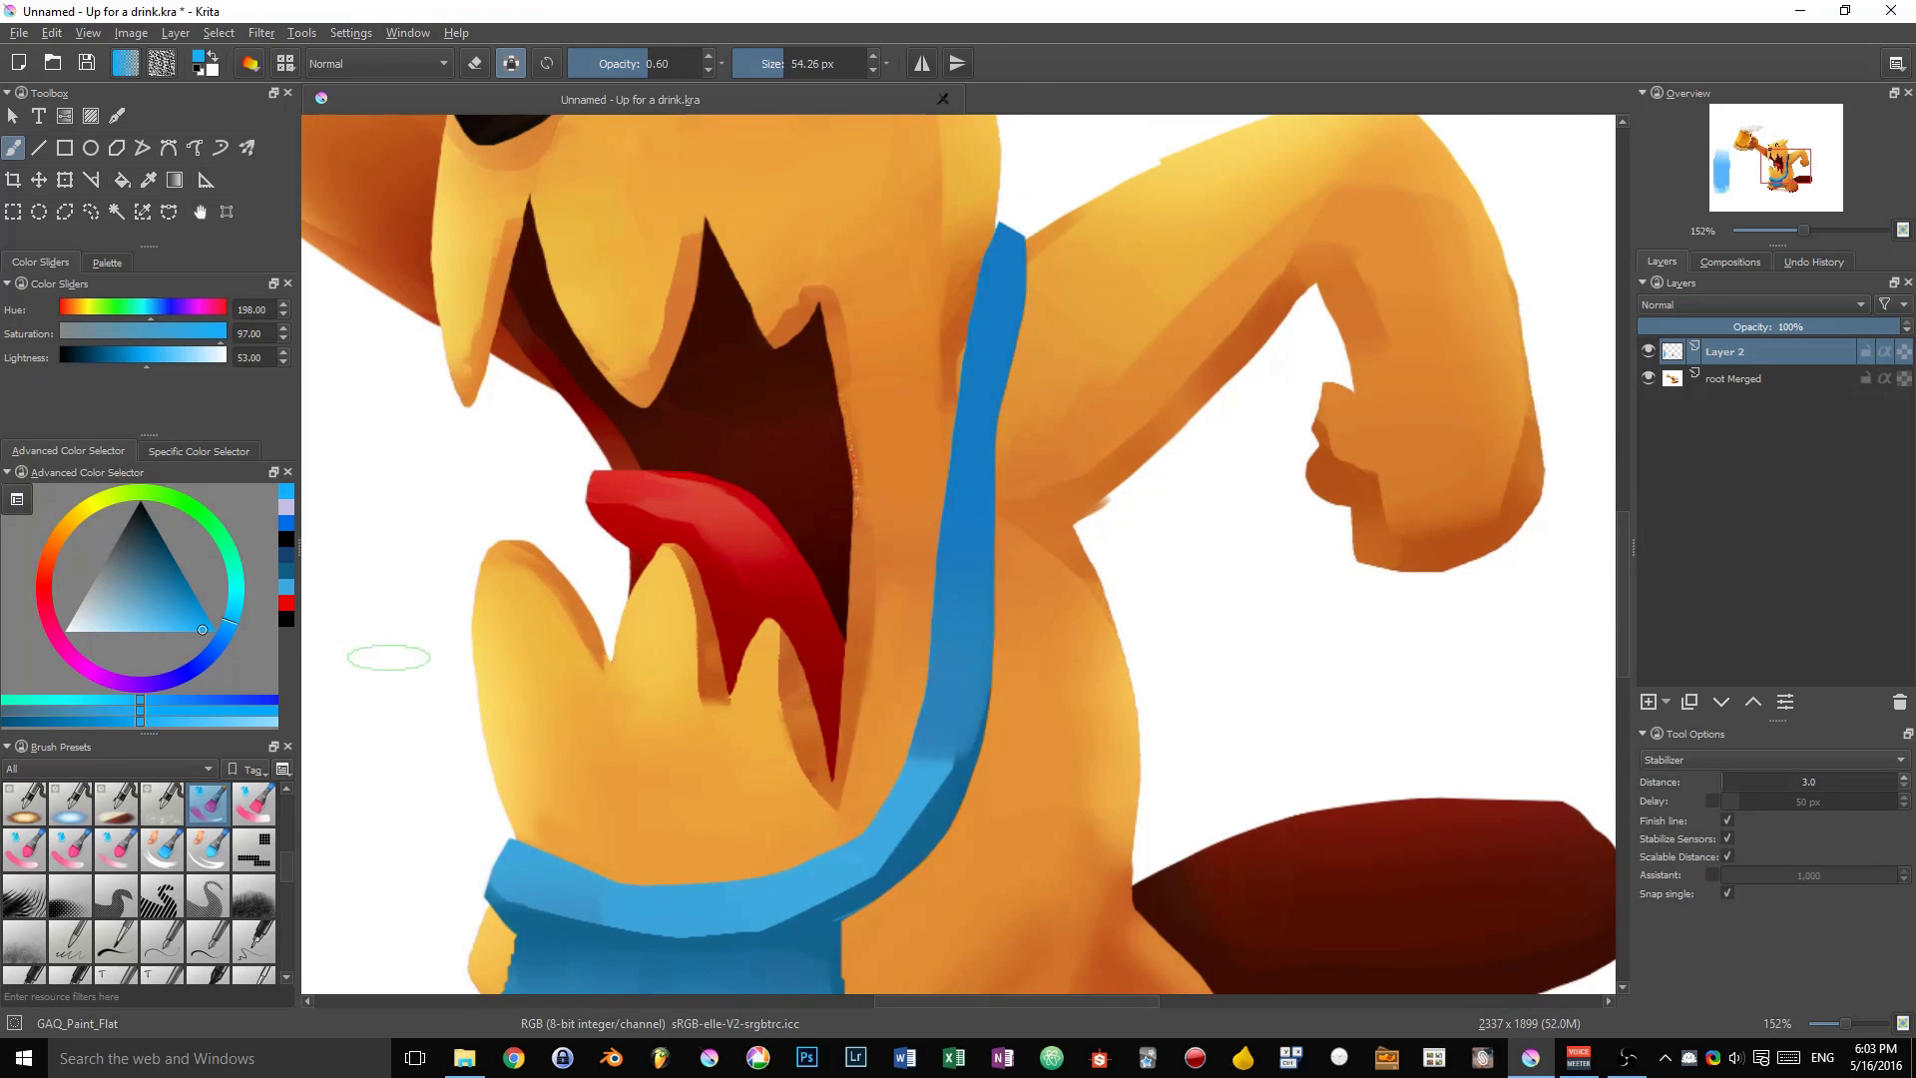
{"action": "key", "text": "ctrl+z"}
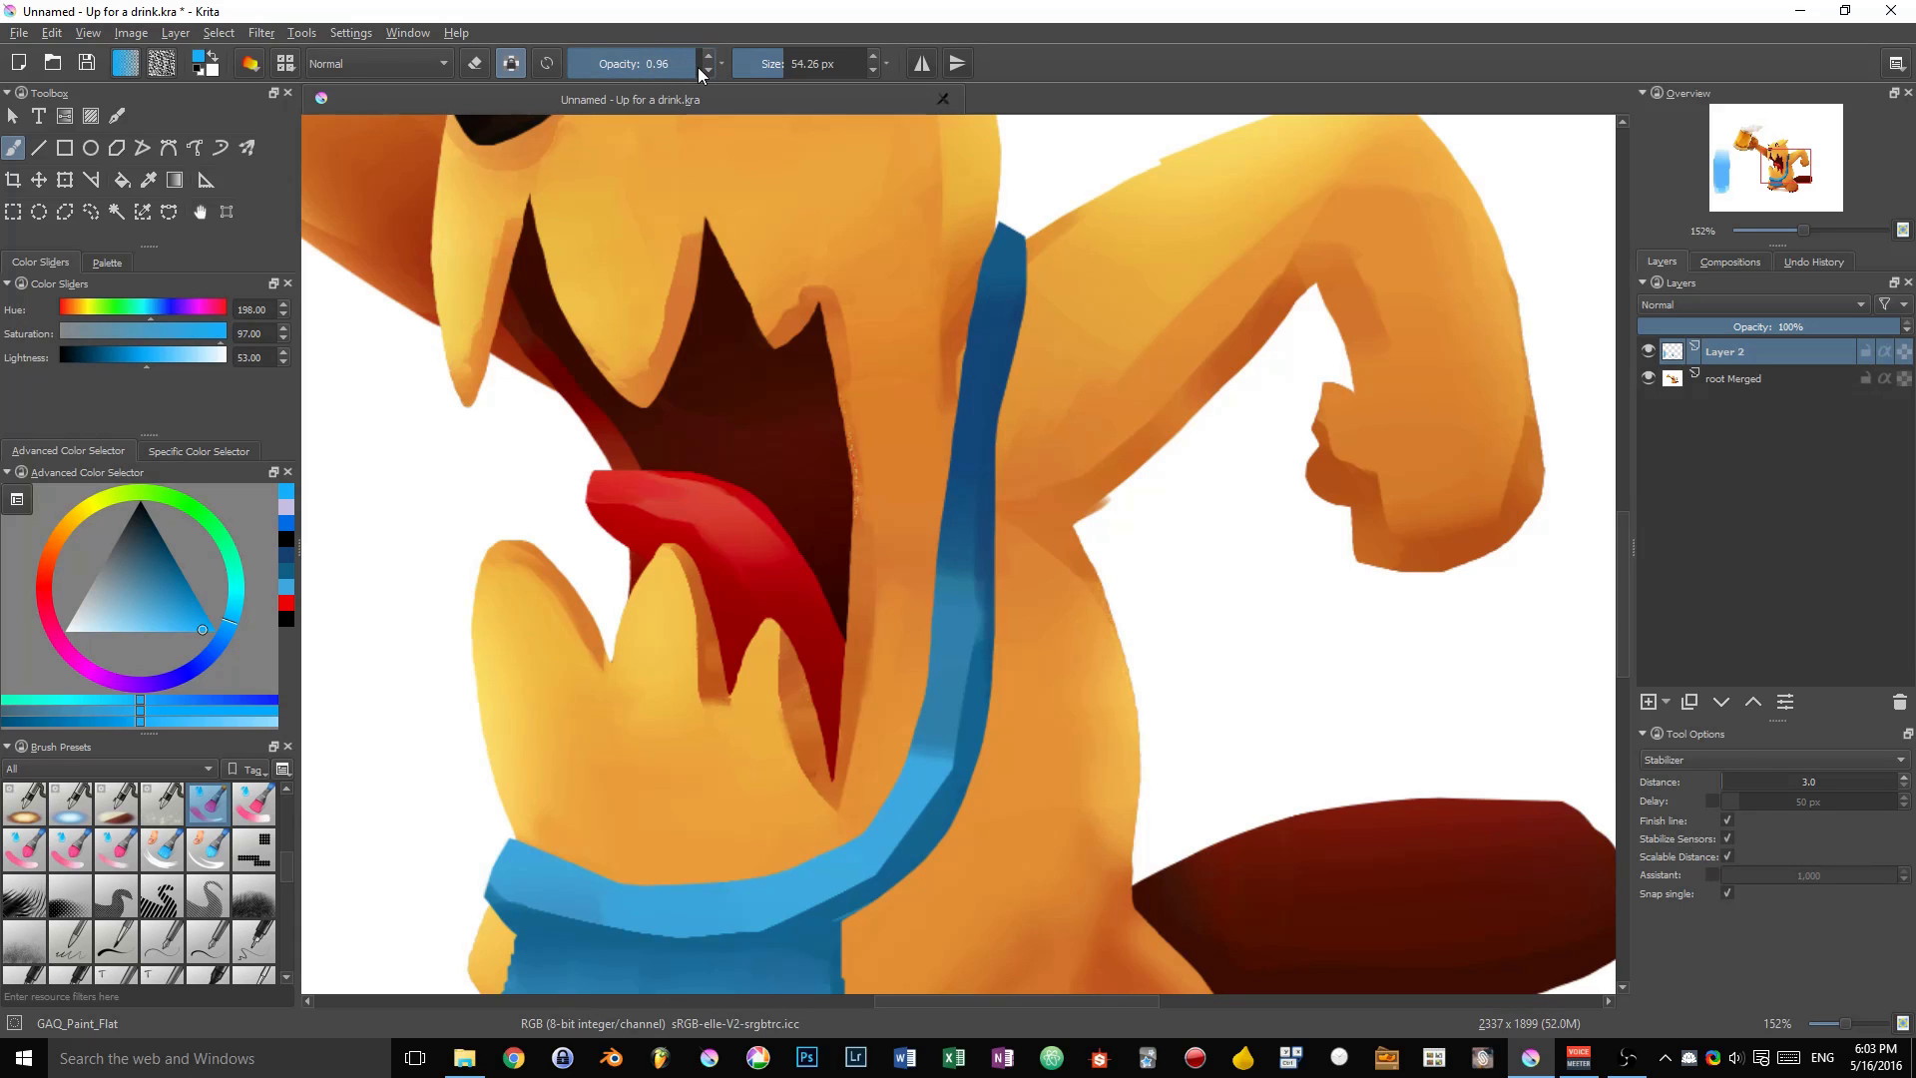
Set the brush opacity to 0.84 and lighten the strap's upper end with blue (hue 200, saturation 80, lightness 53).
{"action": "left_click_drag", "start_coordinate": [176, 619], "coordinate": [177, 564]}
{"action": "left_click", "coordinate": [181, 620]}
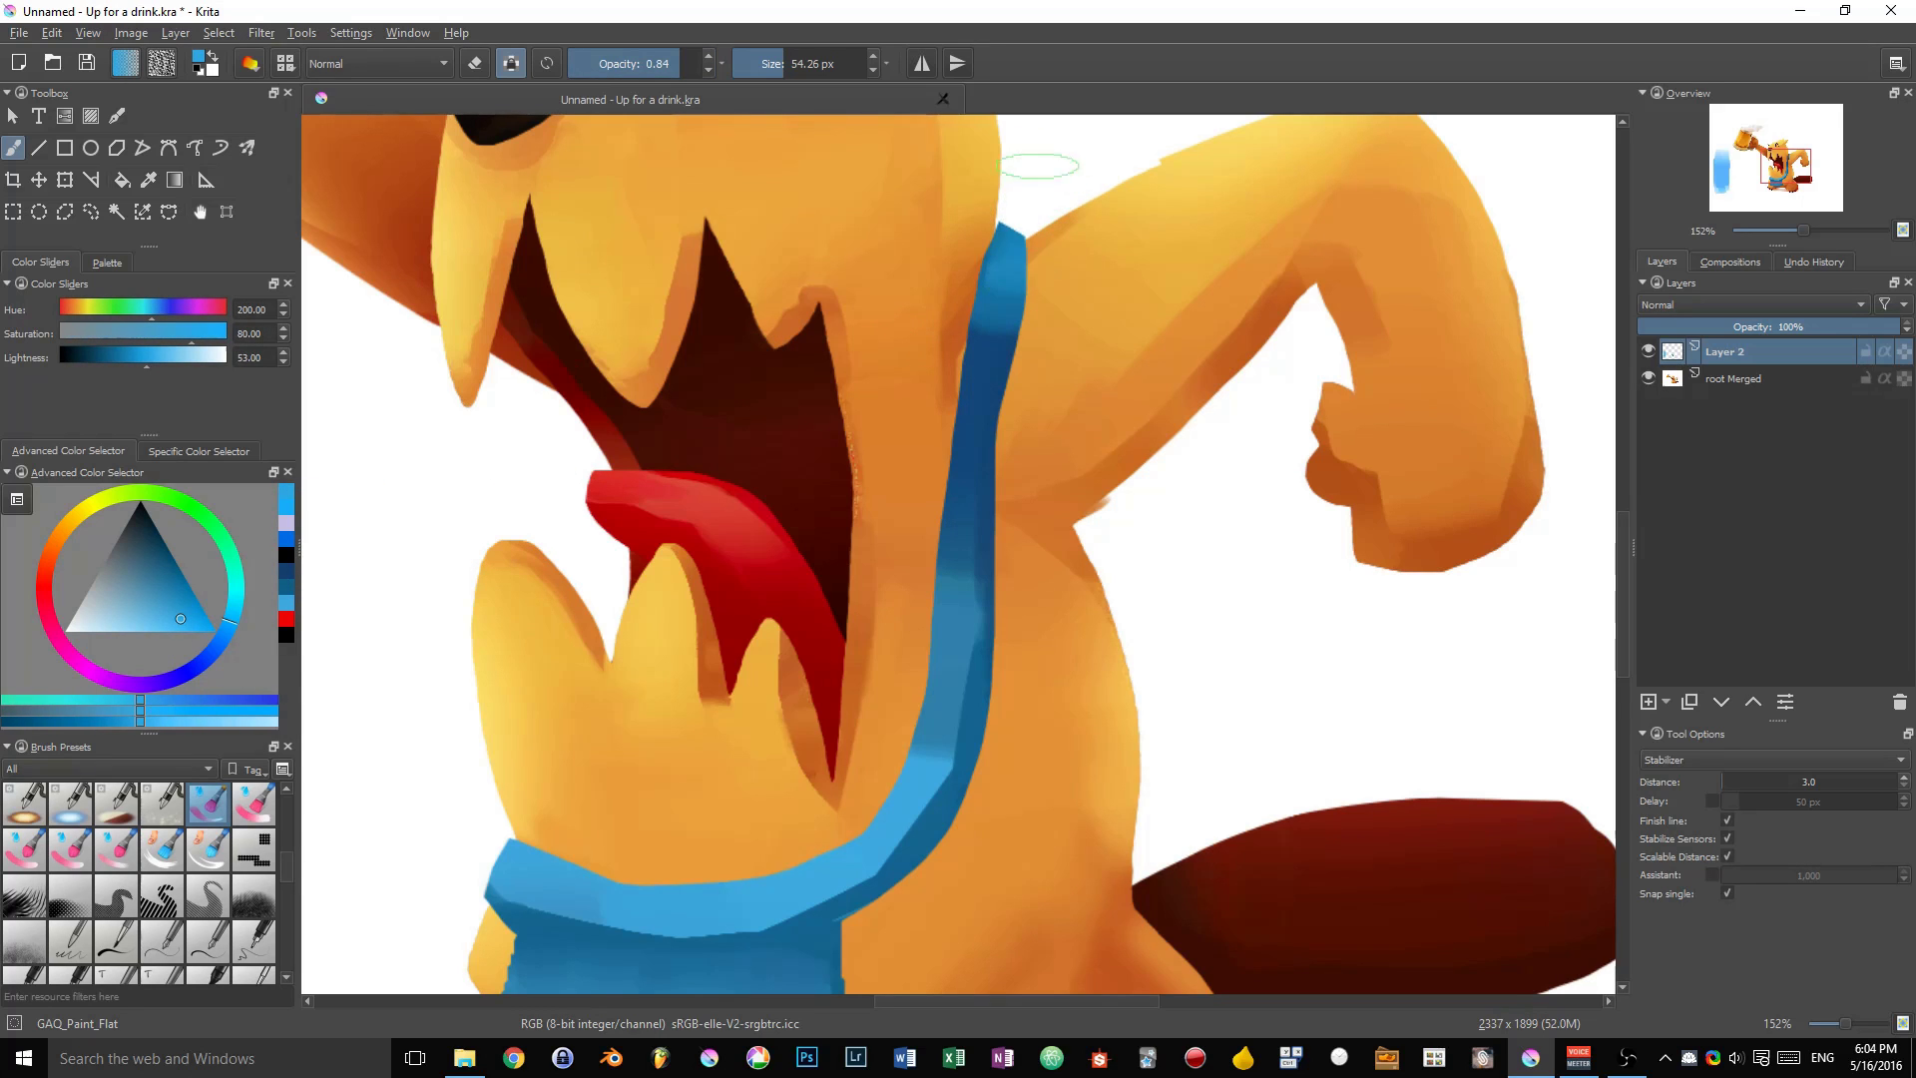
{"action": "left_click_drag", "start_coordinate": [1101, 367], "coordinate": [965, 562]}
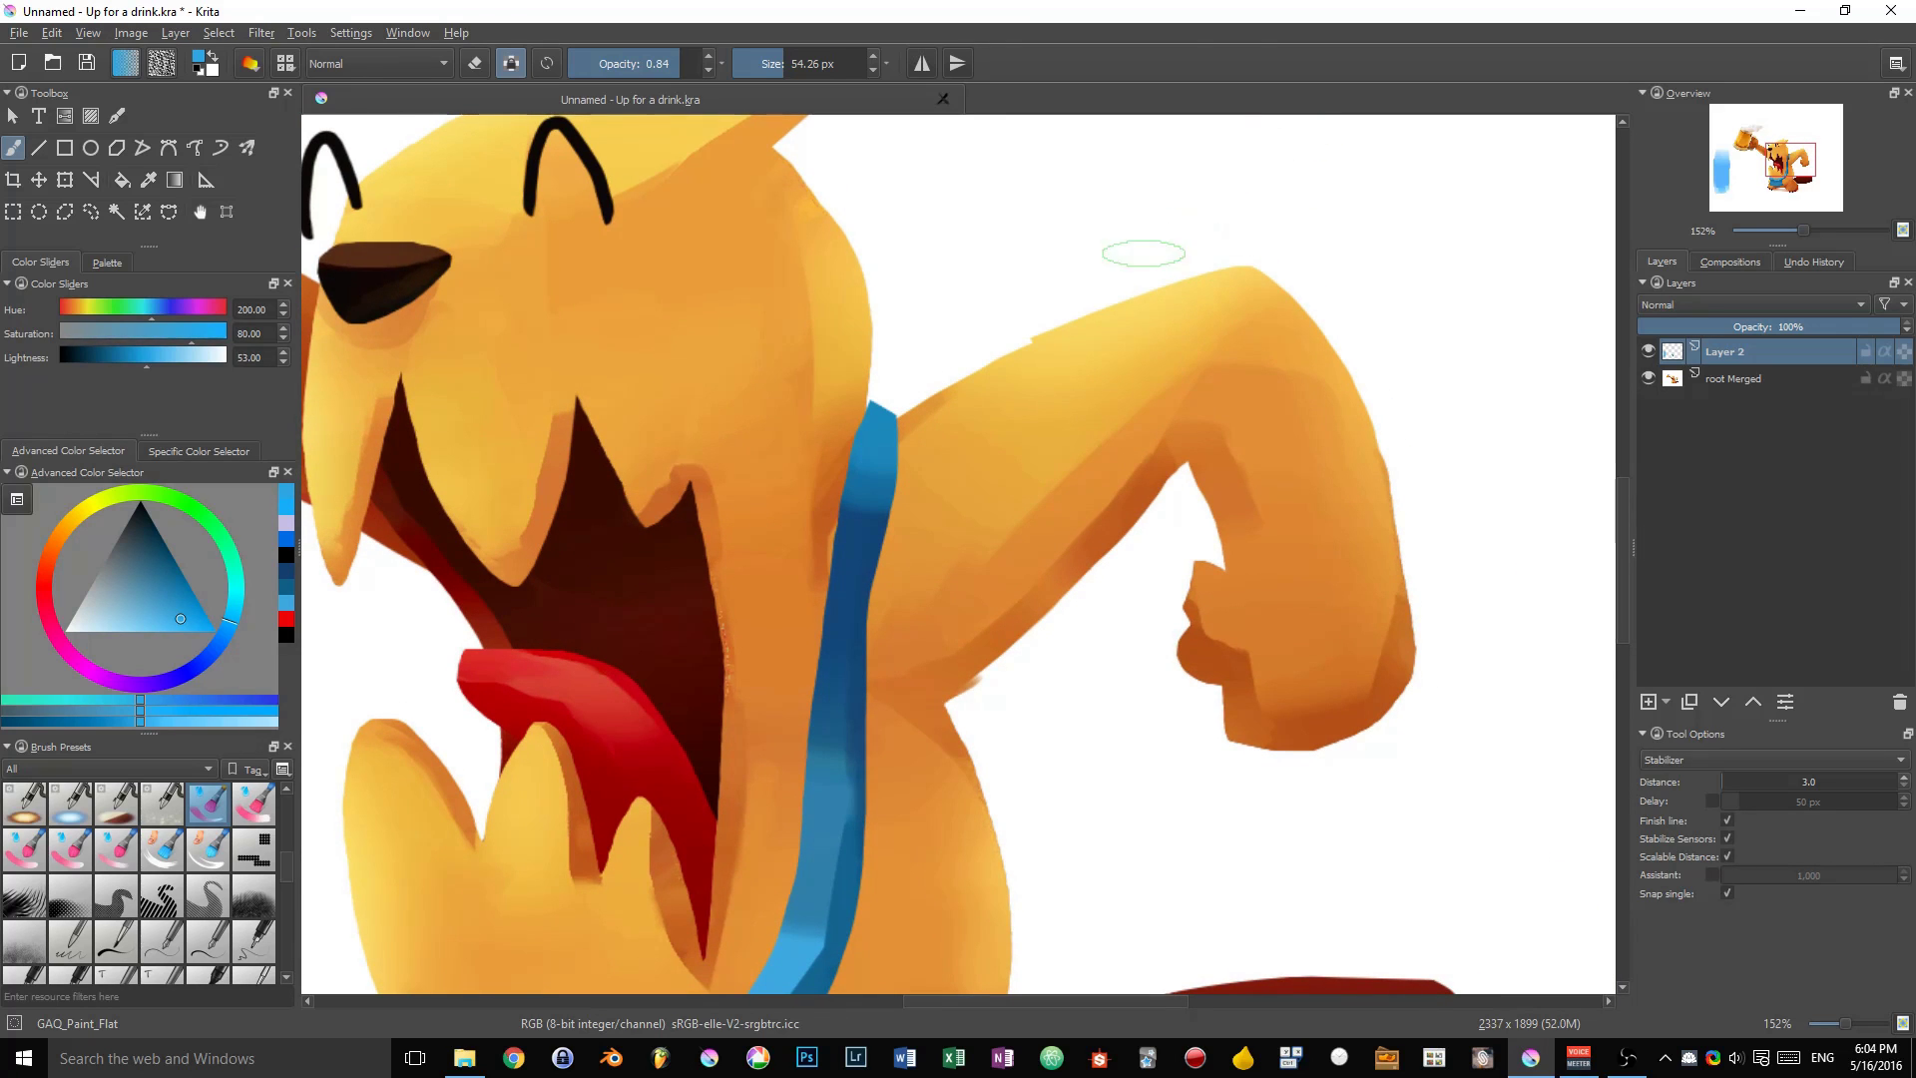
Darken the strap down to its curve with the sampled dark blue (hue 209, saturation 71, lightness 27) using a brush of about 42 px.
{"action": "mouse_move", "coordinate": [898, 670]}
{"action": "left_mouse_down"}
{"action": "mouse_move", "coordinate": [988, 350]}
{"action": "mouse_move", "coordinate": [1018, 314]}
{"action": "left_mouse_up"}
{"action": "left_click", "coordinate": [959, 287], "text": "ctrl"}
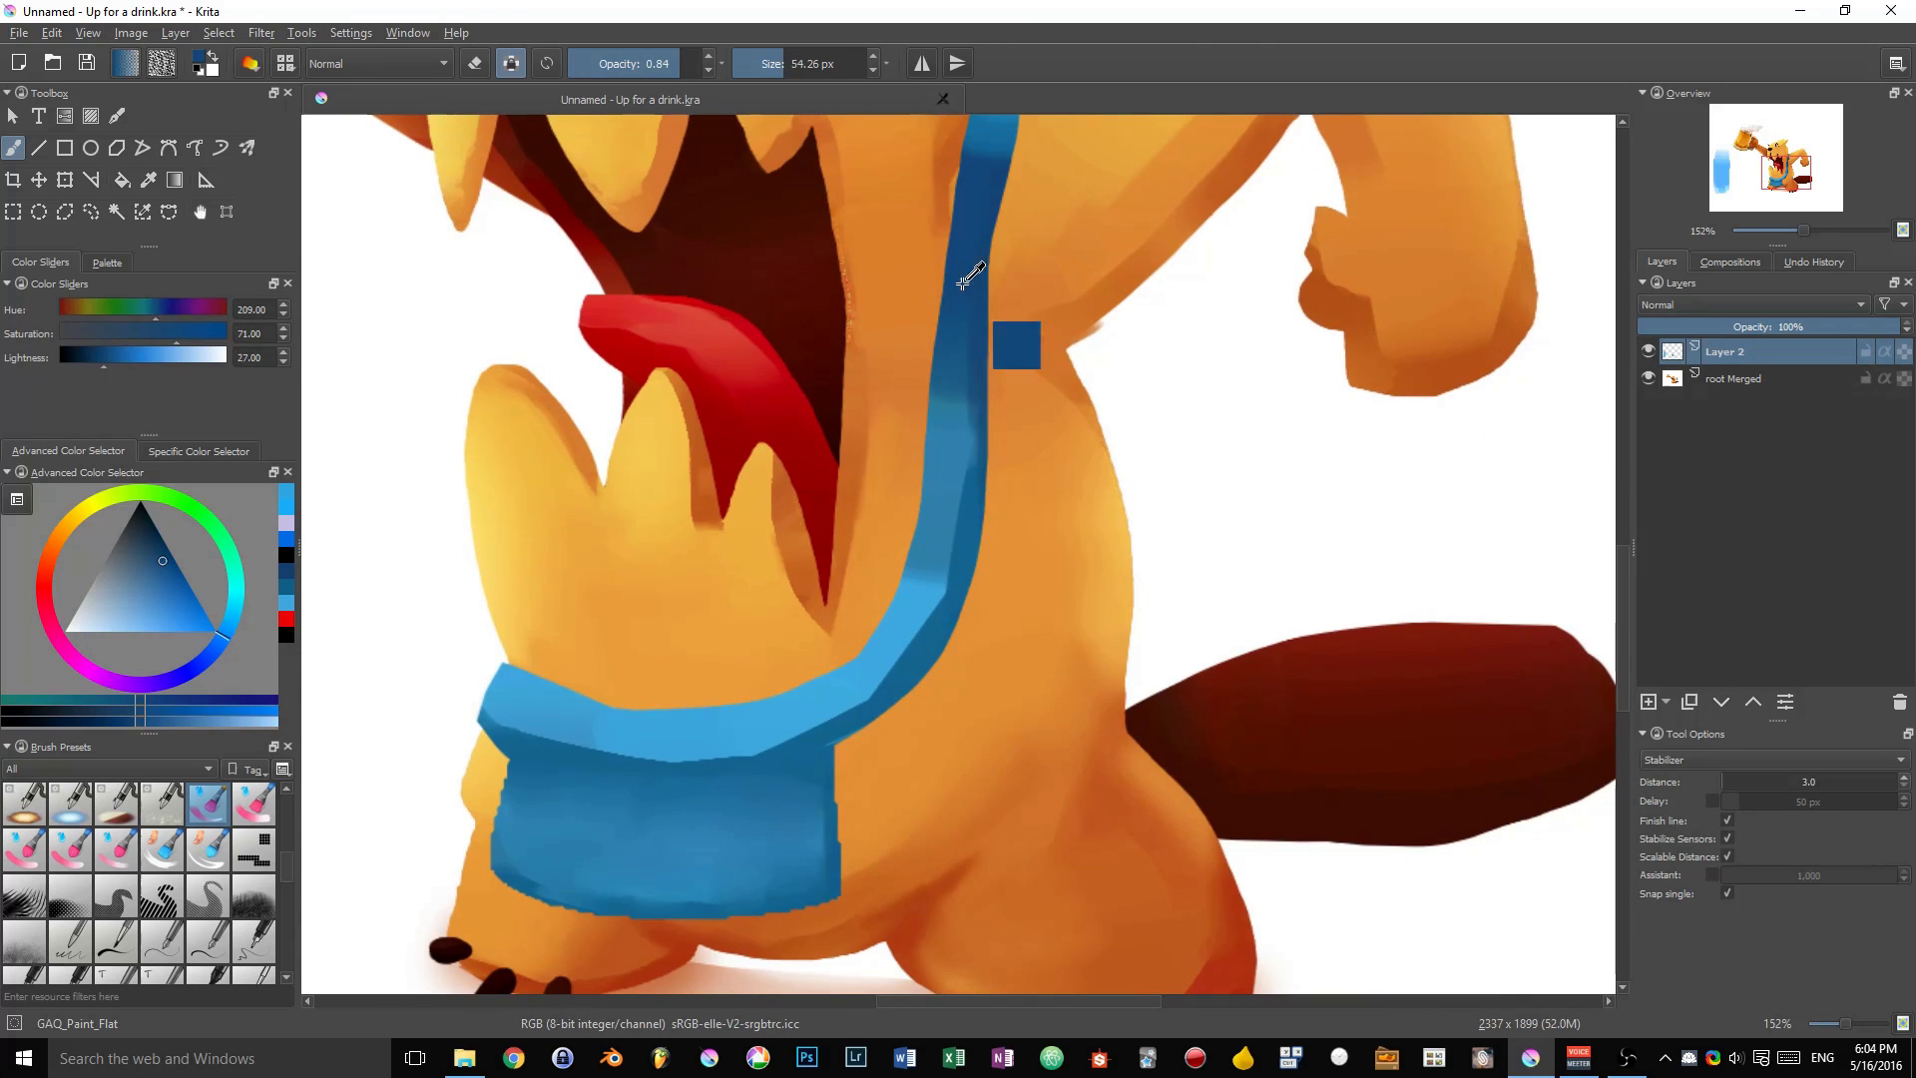
{"action": "left_click_drag", "start_coordinate": [983, 455], "coordinate": [964, 455]}
{"action": "left_click_drag", "start_coordinate": [947, 251], "coordinate": [895, 684]}
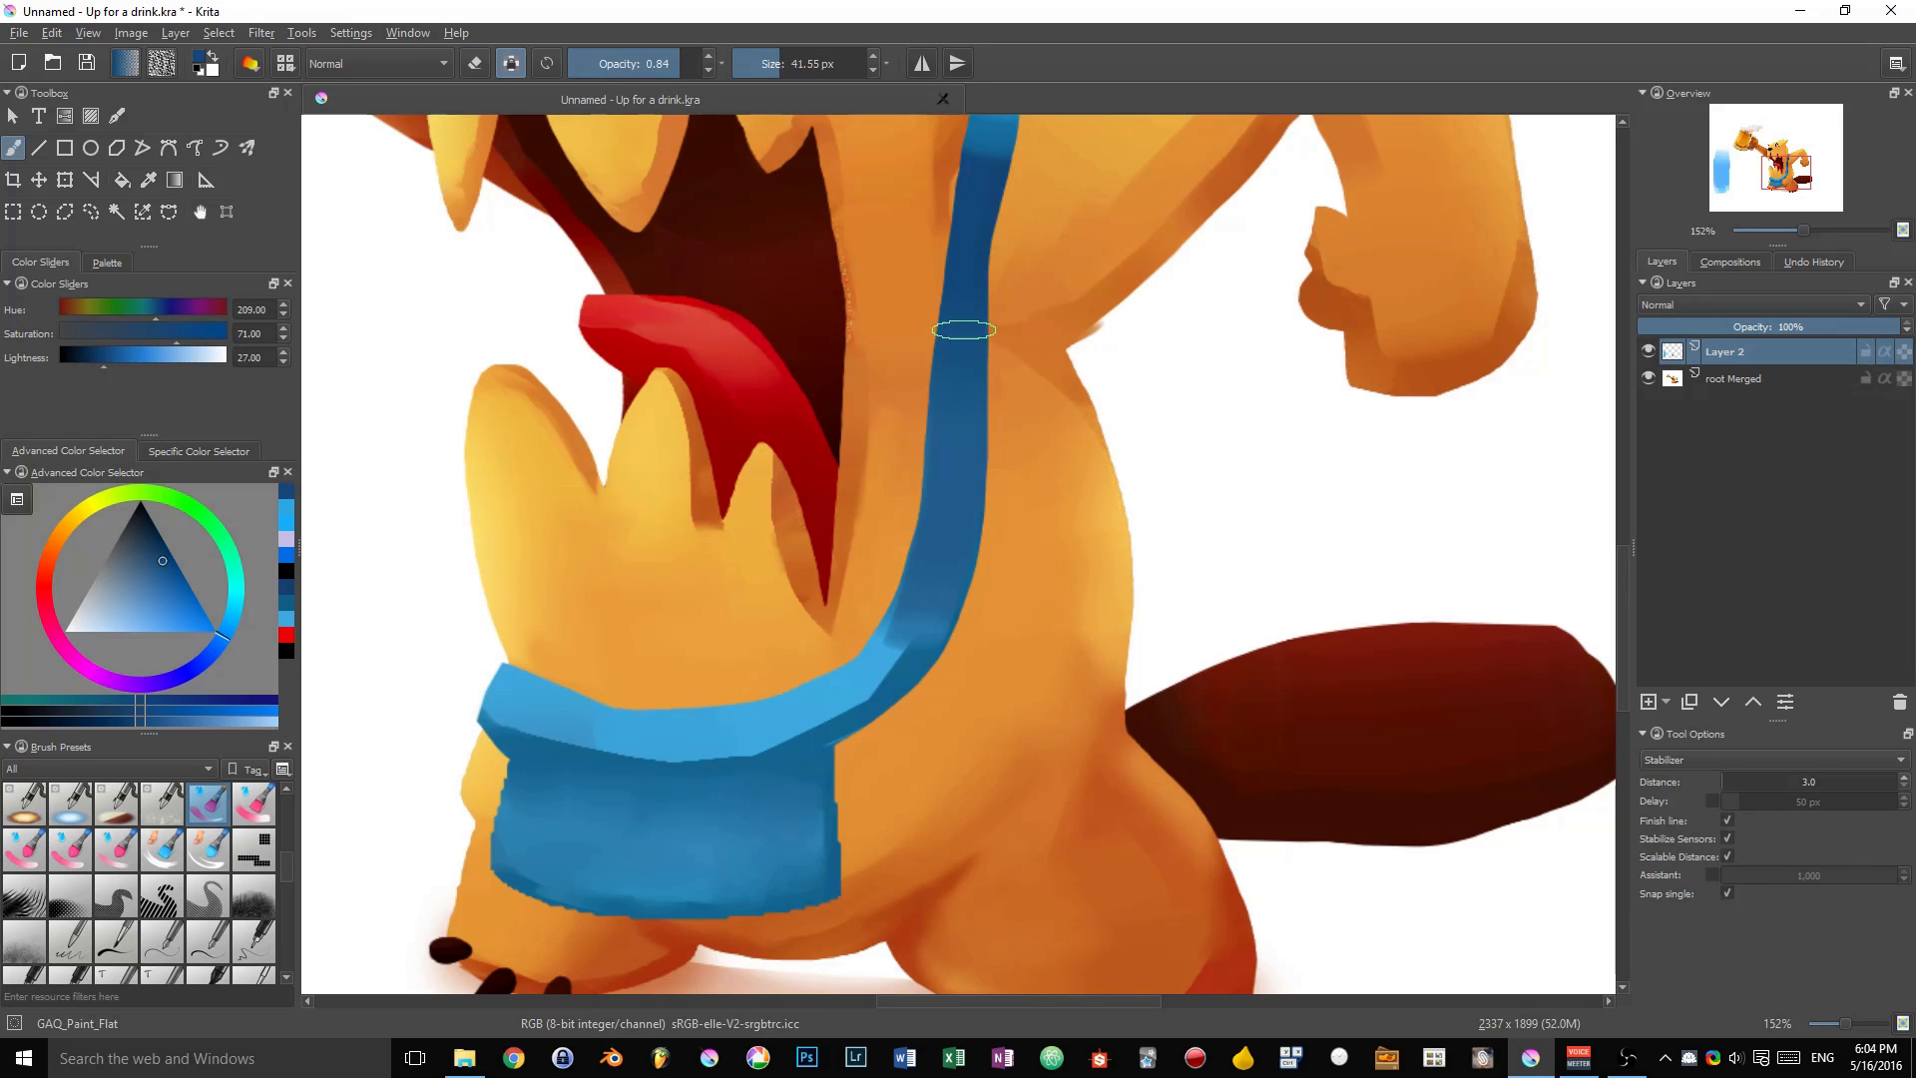
{"action": "left_click_drag", "start_coordinate": [964, 330], "coordinate": [871, 693]}
{"action": "left_click_drag", "start_coordinate": [946, 513], "coordinate": [842, 702]}
{"action": "key", "text": "ctrl+z"}
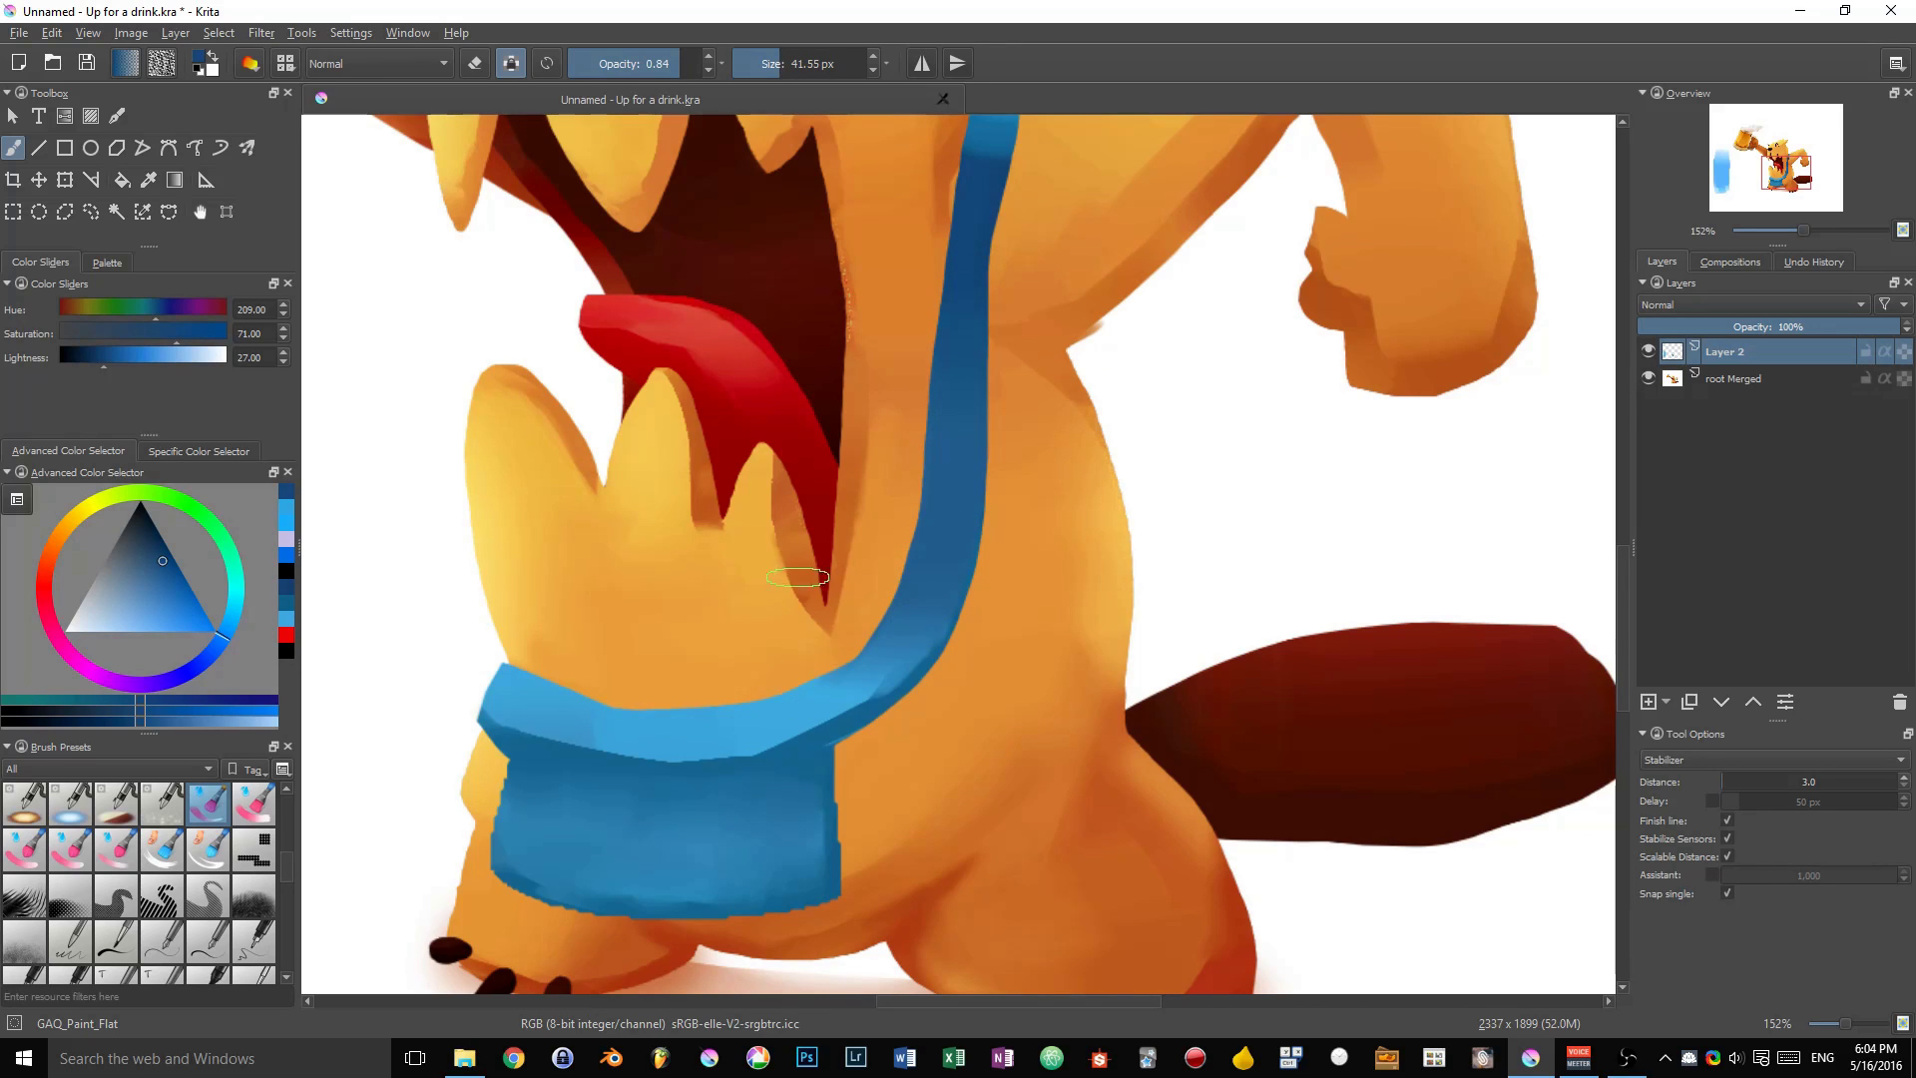
Reduce the brush opacity to 0.74 and shade the lower edge of the bib's light band with sampled blues, including hue 200, saturation 74, lightness 32.
{"action": "key", "text": "i"}
{"action": "left_click_drag", "start_coordinate": [911, 657], "coordinate": [784, 739]}
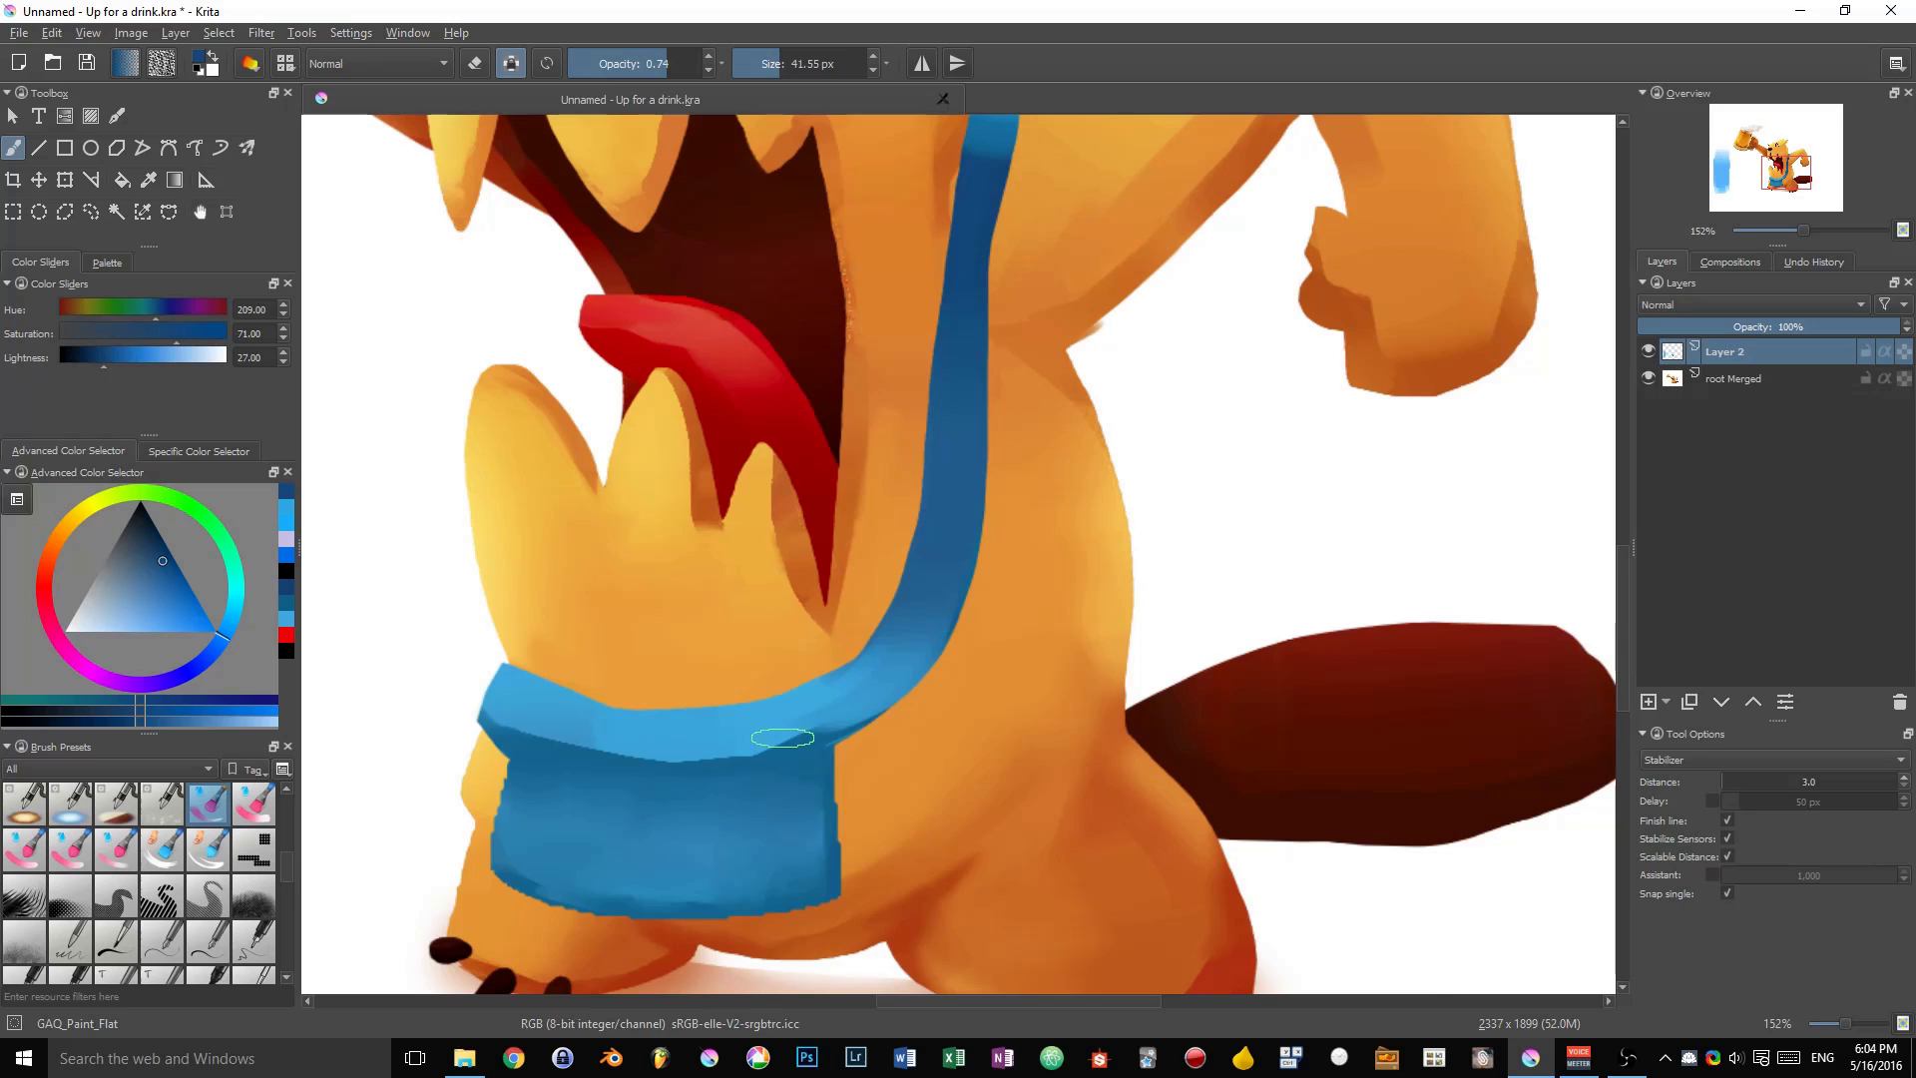
{"action": "left_click", "coordinate": [809, 756], "text": "ctrl"}
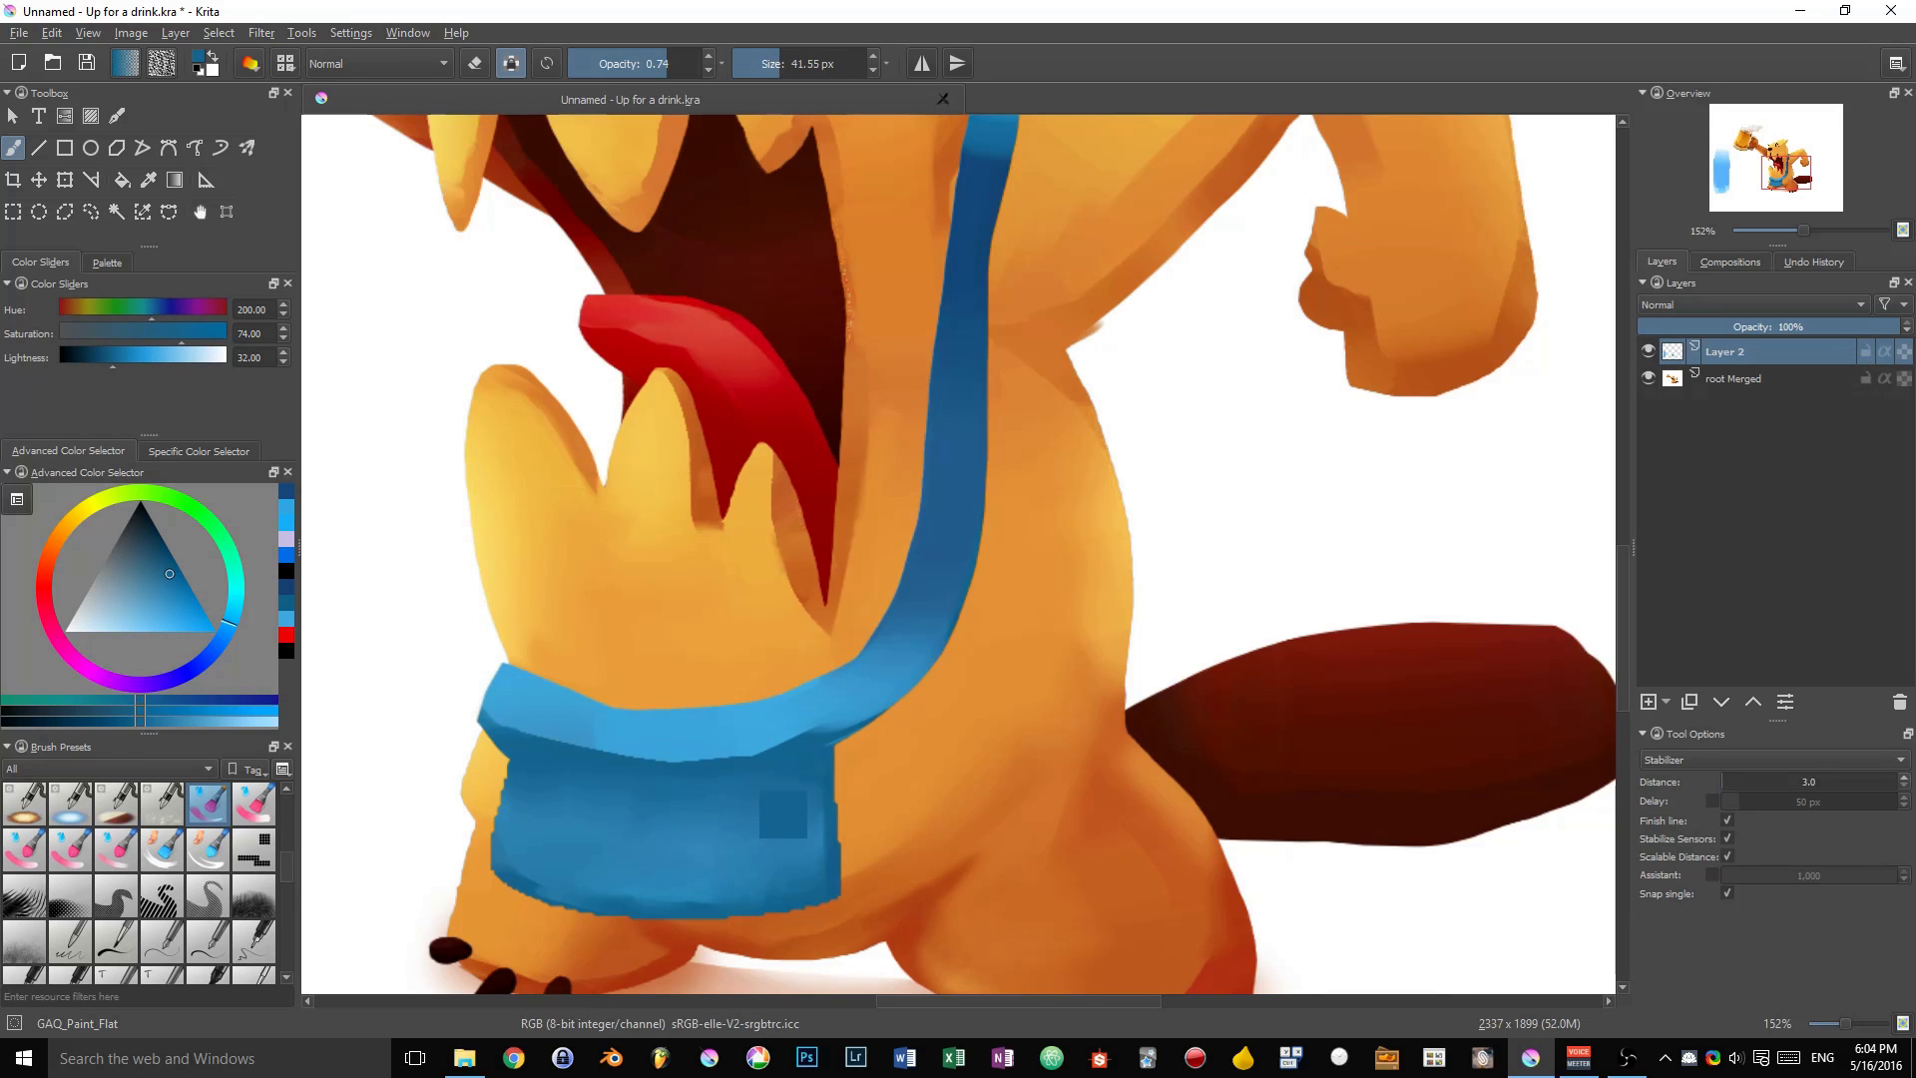
{"action": "mouse_move", "coordinate": [465, 708]}
{"action": "left_mouse_down"}
{"action": "mouse_move", "coordinate": [862, 731]}
{"action": "mouse_move", "coordinate": [494, 703]}
{"action": "mouse_move", "coordinate": [539, 739]}
{"action": "mouse_move", "coordinate": [893, 712]}
{"action": "mouse_move", "coordinate": [803, 738]}
{"action": "mouse_move", "coordinate": [866, 707]}
{"action": "left_mouse_up"}
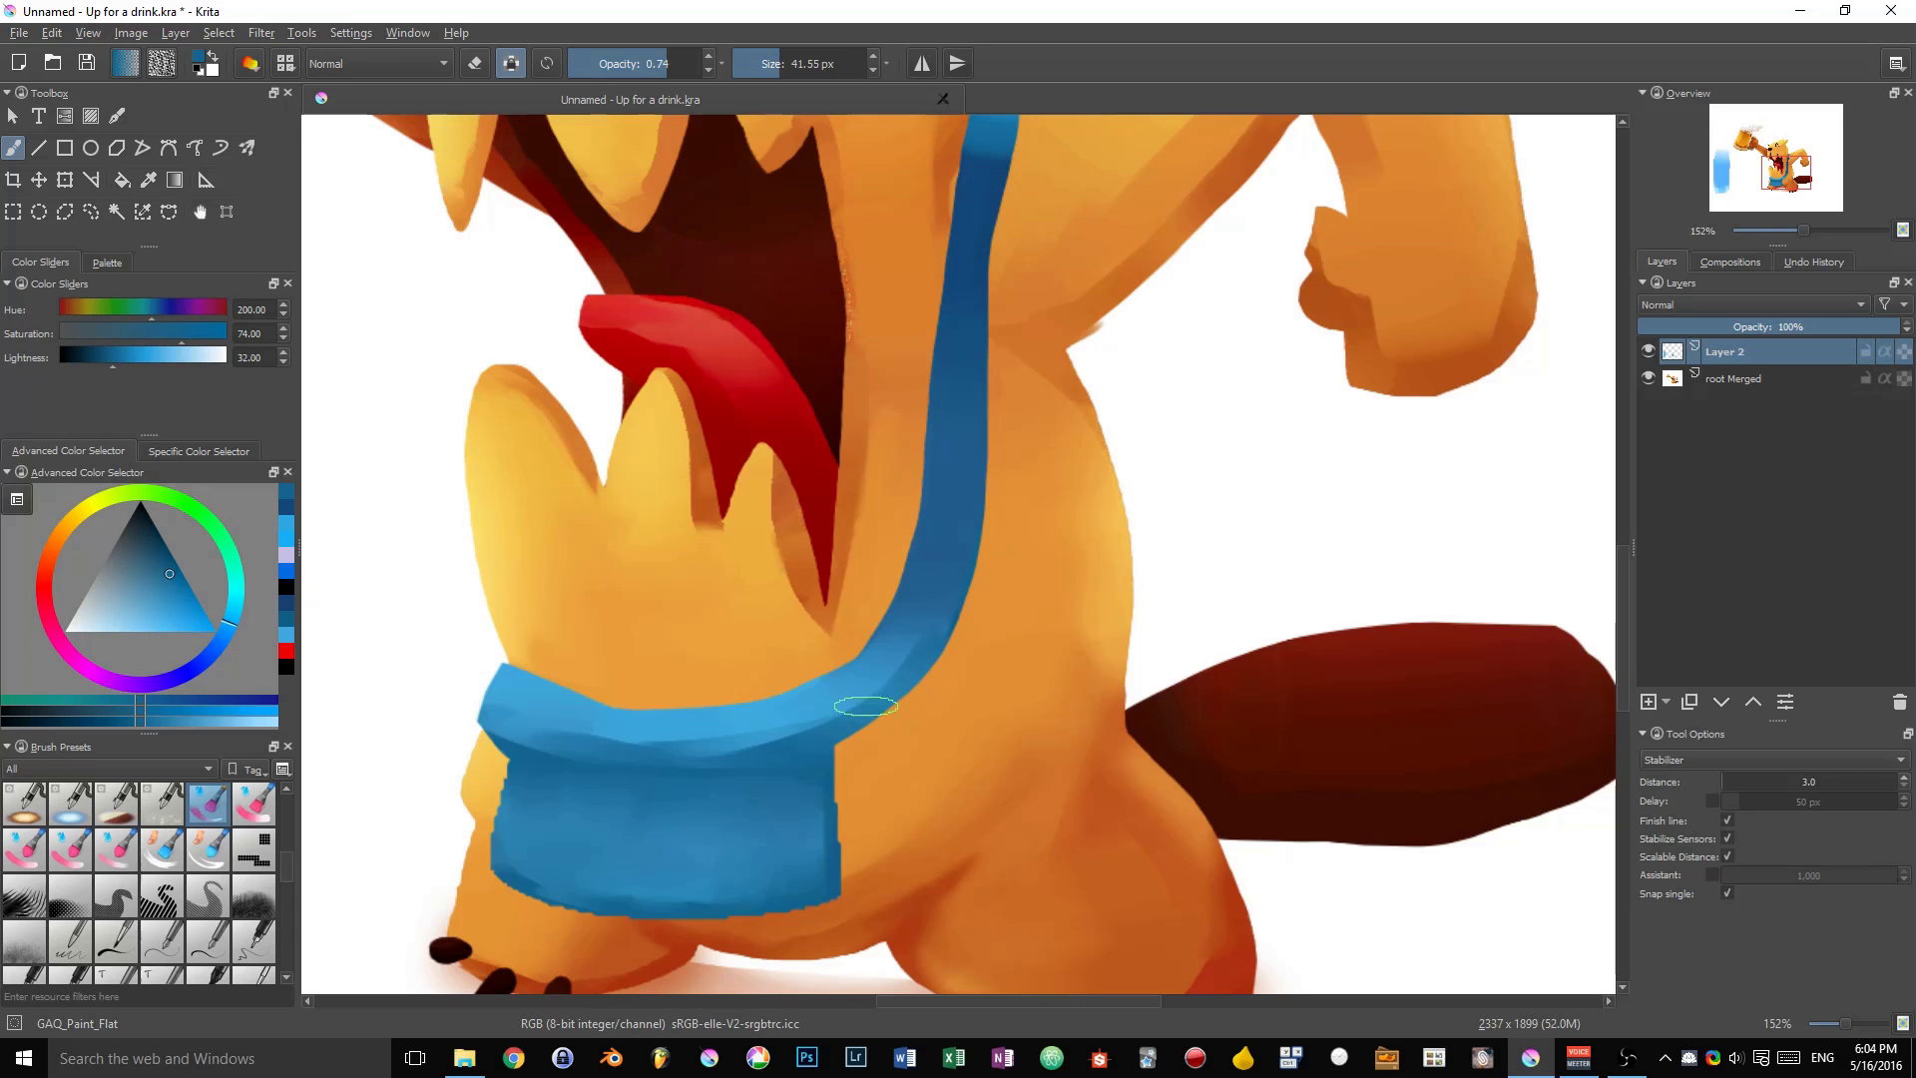
{"action": "left_click", "coordinate": [497, 710], "text": "ctrl"}
{"action": "left_click_drag", "start_coordinate": [509, 726], "coordinate": [661, 749]}
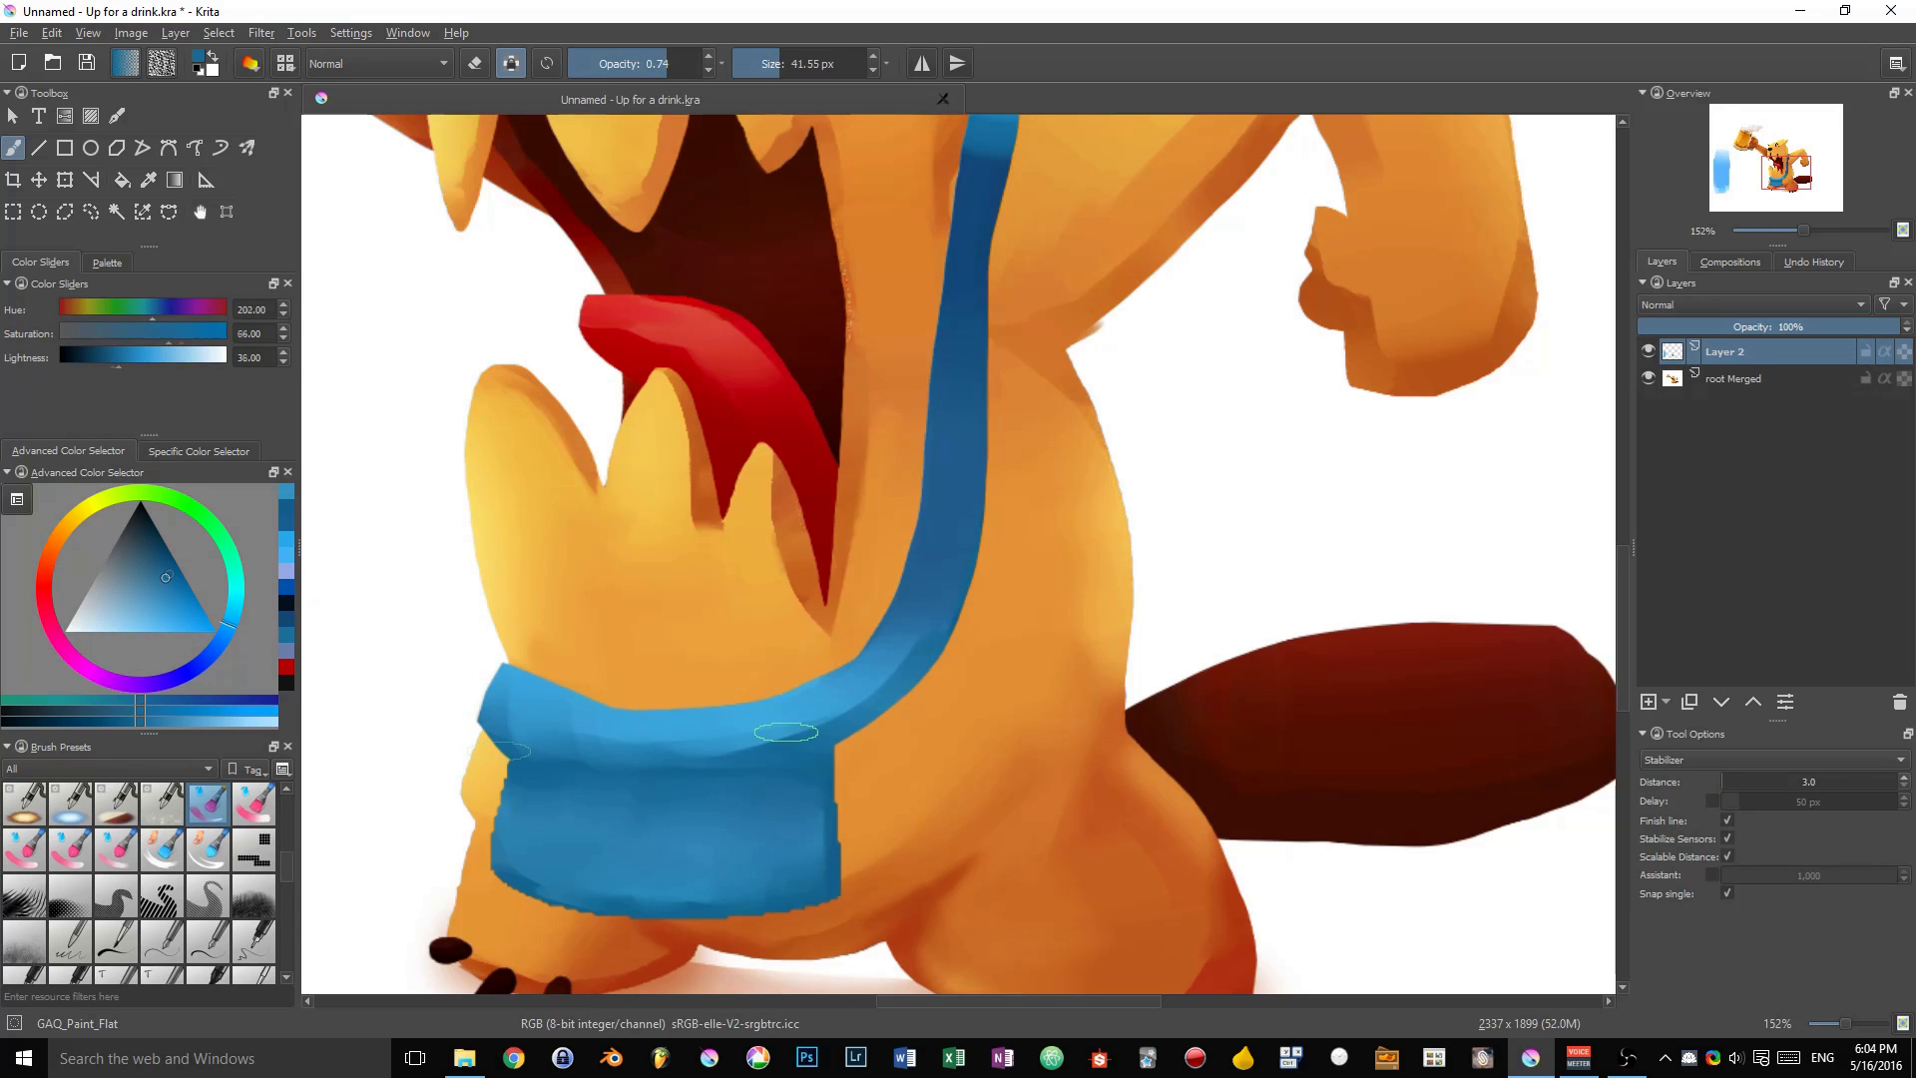
Shade the band's outer end and upper edge with sampled blue (hue 202, saturation 66, lightness 36), using a brush of about 29 px.
{"action": "left_click", "coordinate": [788, 732], "text": "ctrl"}
{"action": "left_click_drag", "start_coordinate": [788, 731], "coordinate": [767, 732], "text": "shift"}
{"action": "left_click_drag", "start_coordinate": [485, 670], "coordinate": [503, 657]}
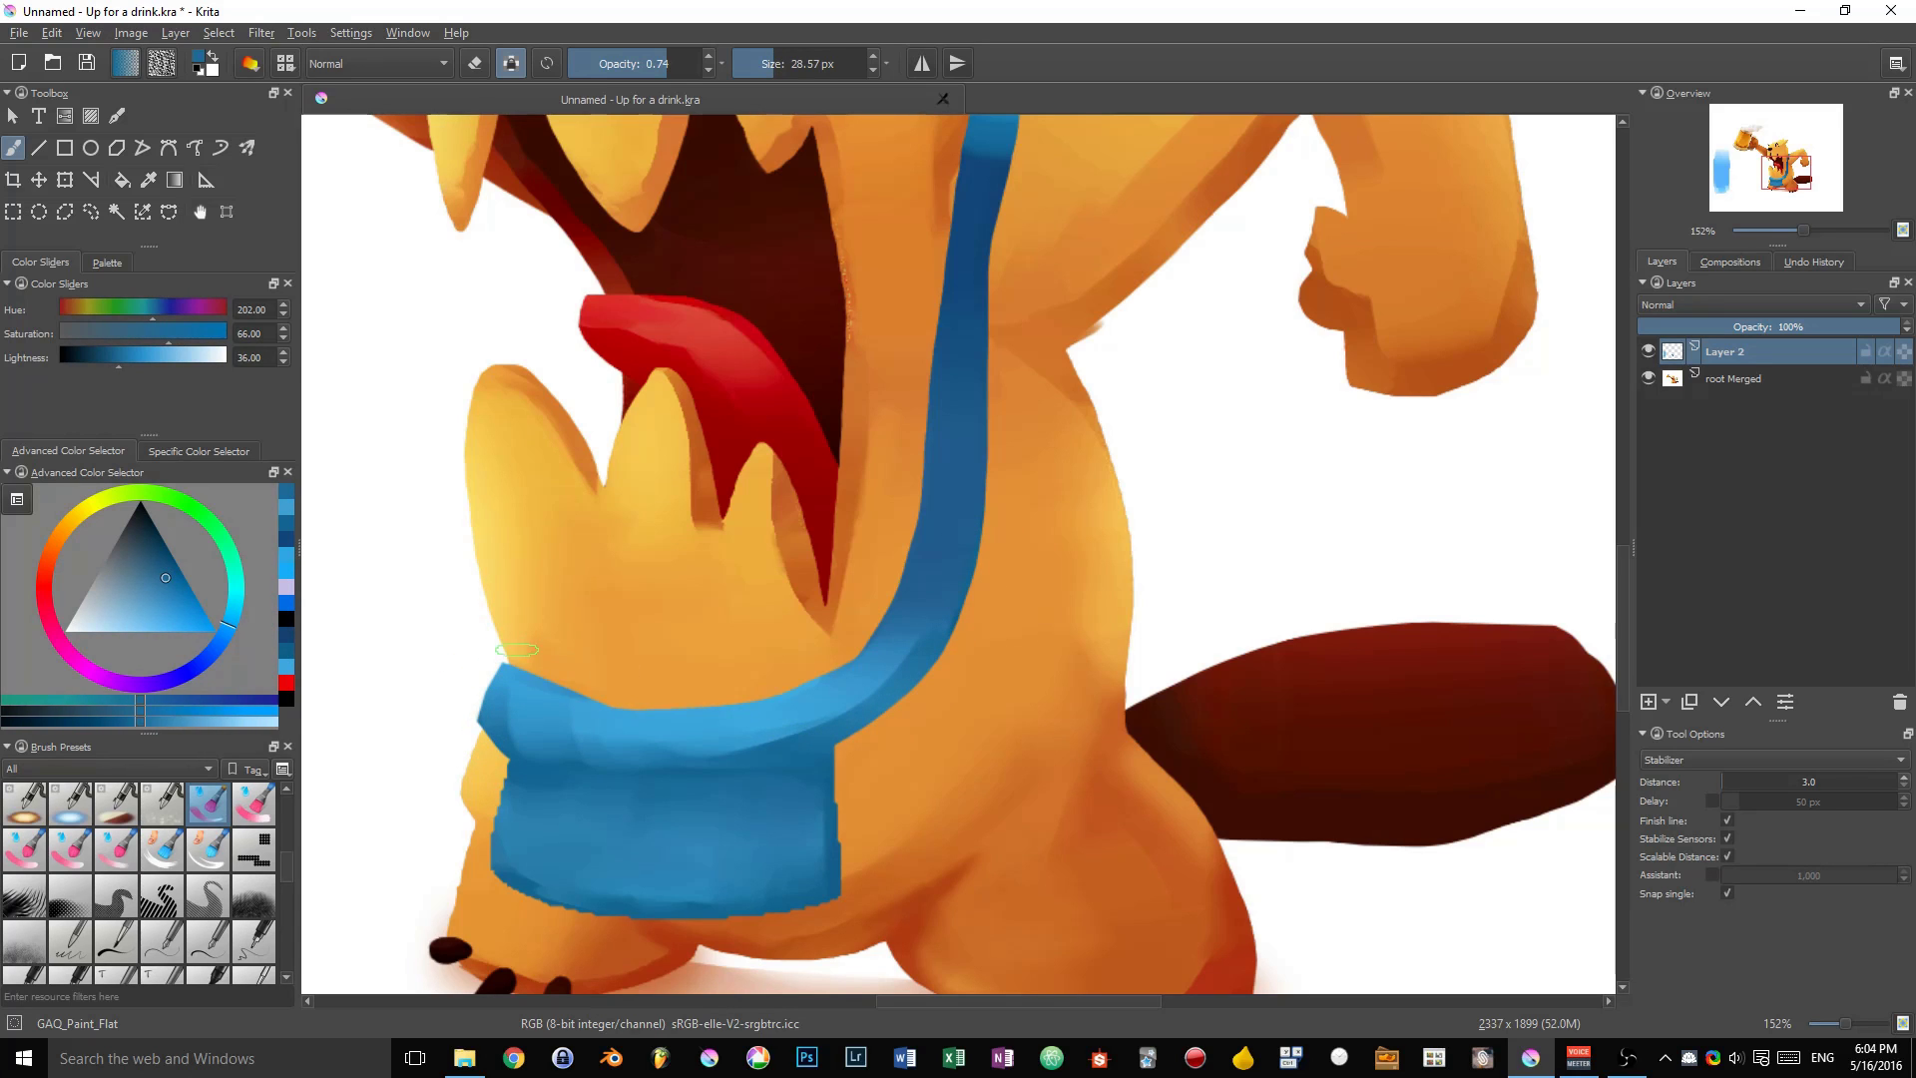
{"action": "left_click_drag", "start_coordinate": [594, 701], "coordinate": [788, 683]}
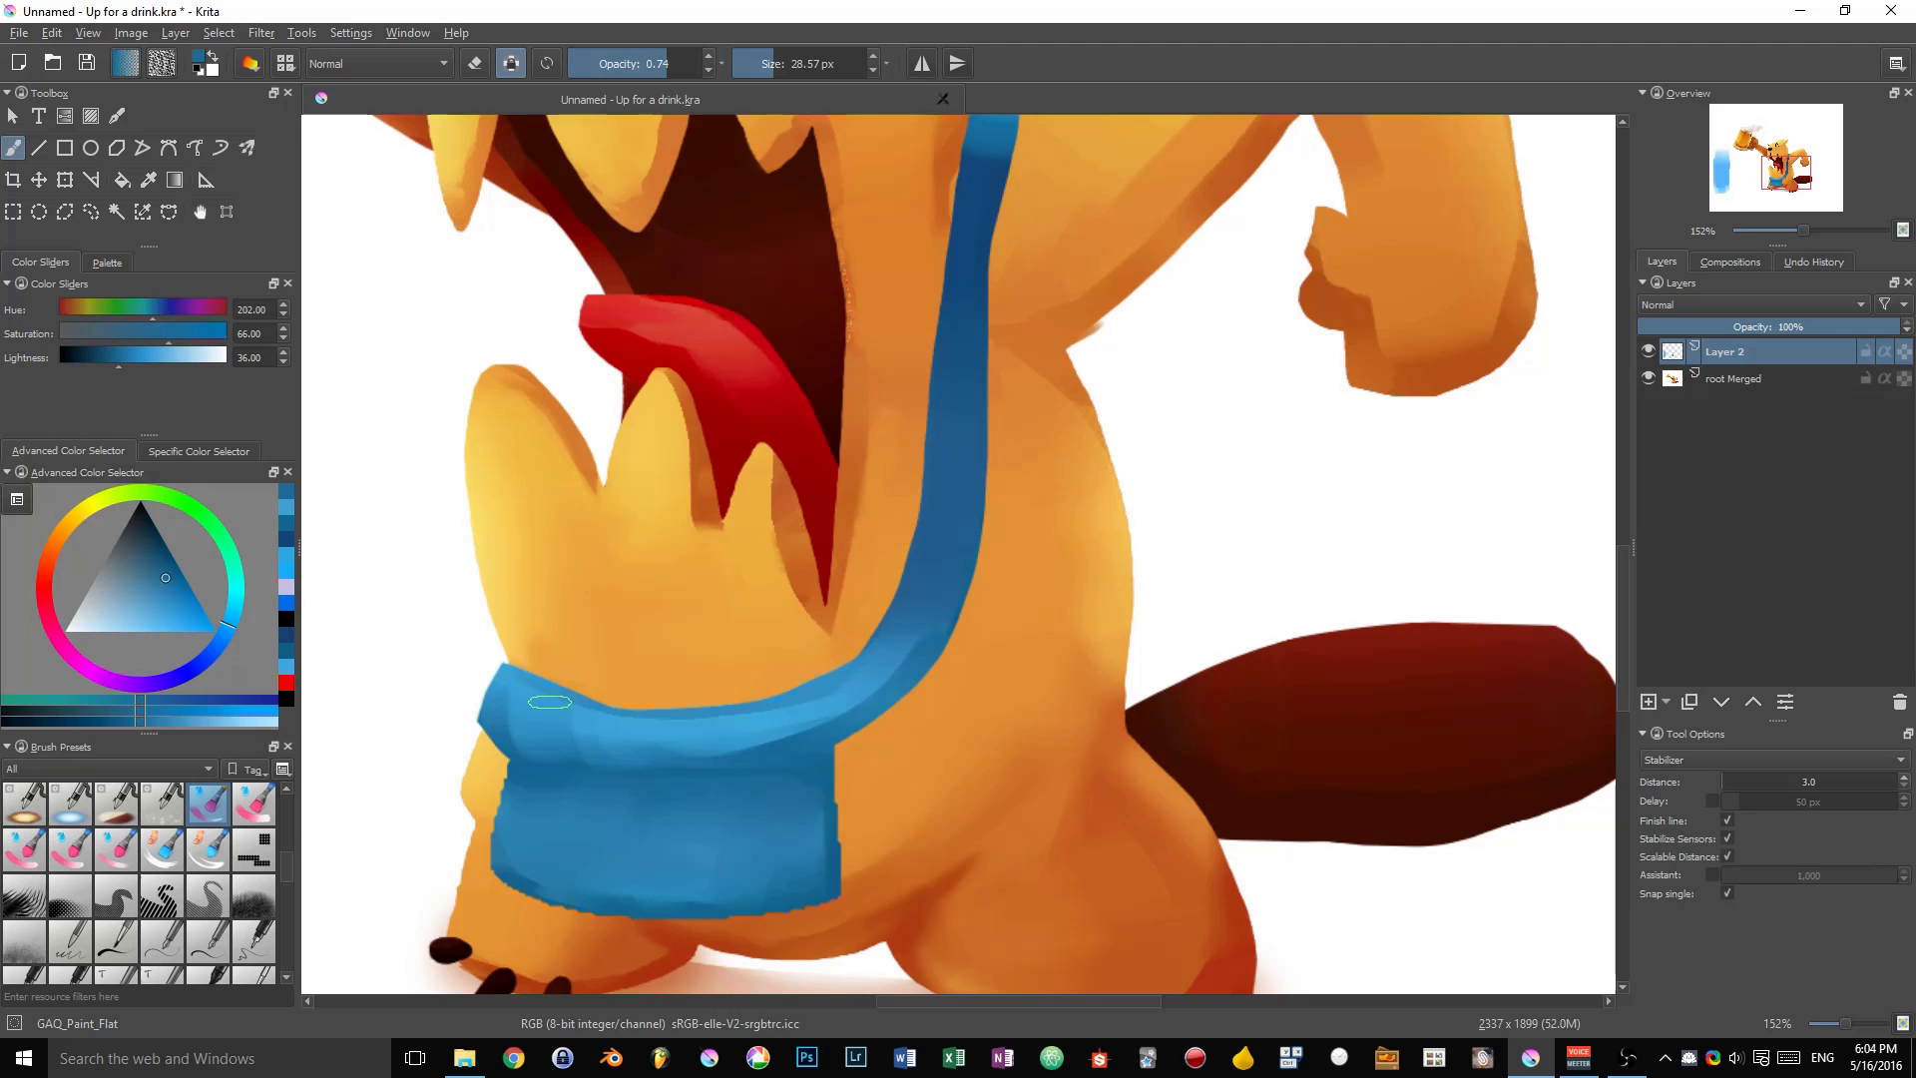
Paint a shadow beneath the bib's light band with sampled dark blue (hue 209, saturation 71, lightness 27) at 0.94 opacity.
{"action": "scroll", "coordinate": [906, 793], "scroll_direction": "down", "scroll_amount": 5}
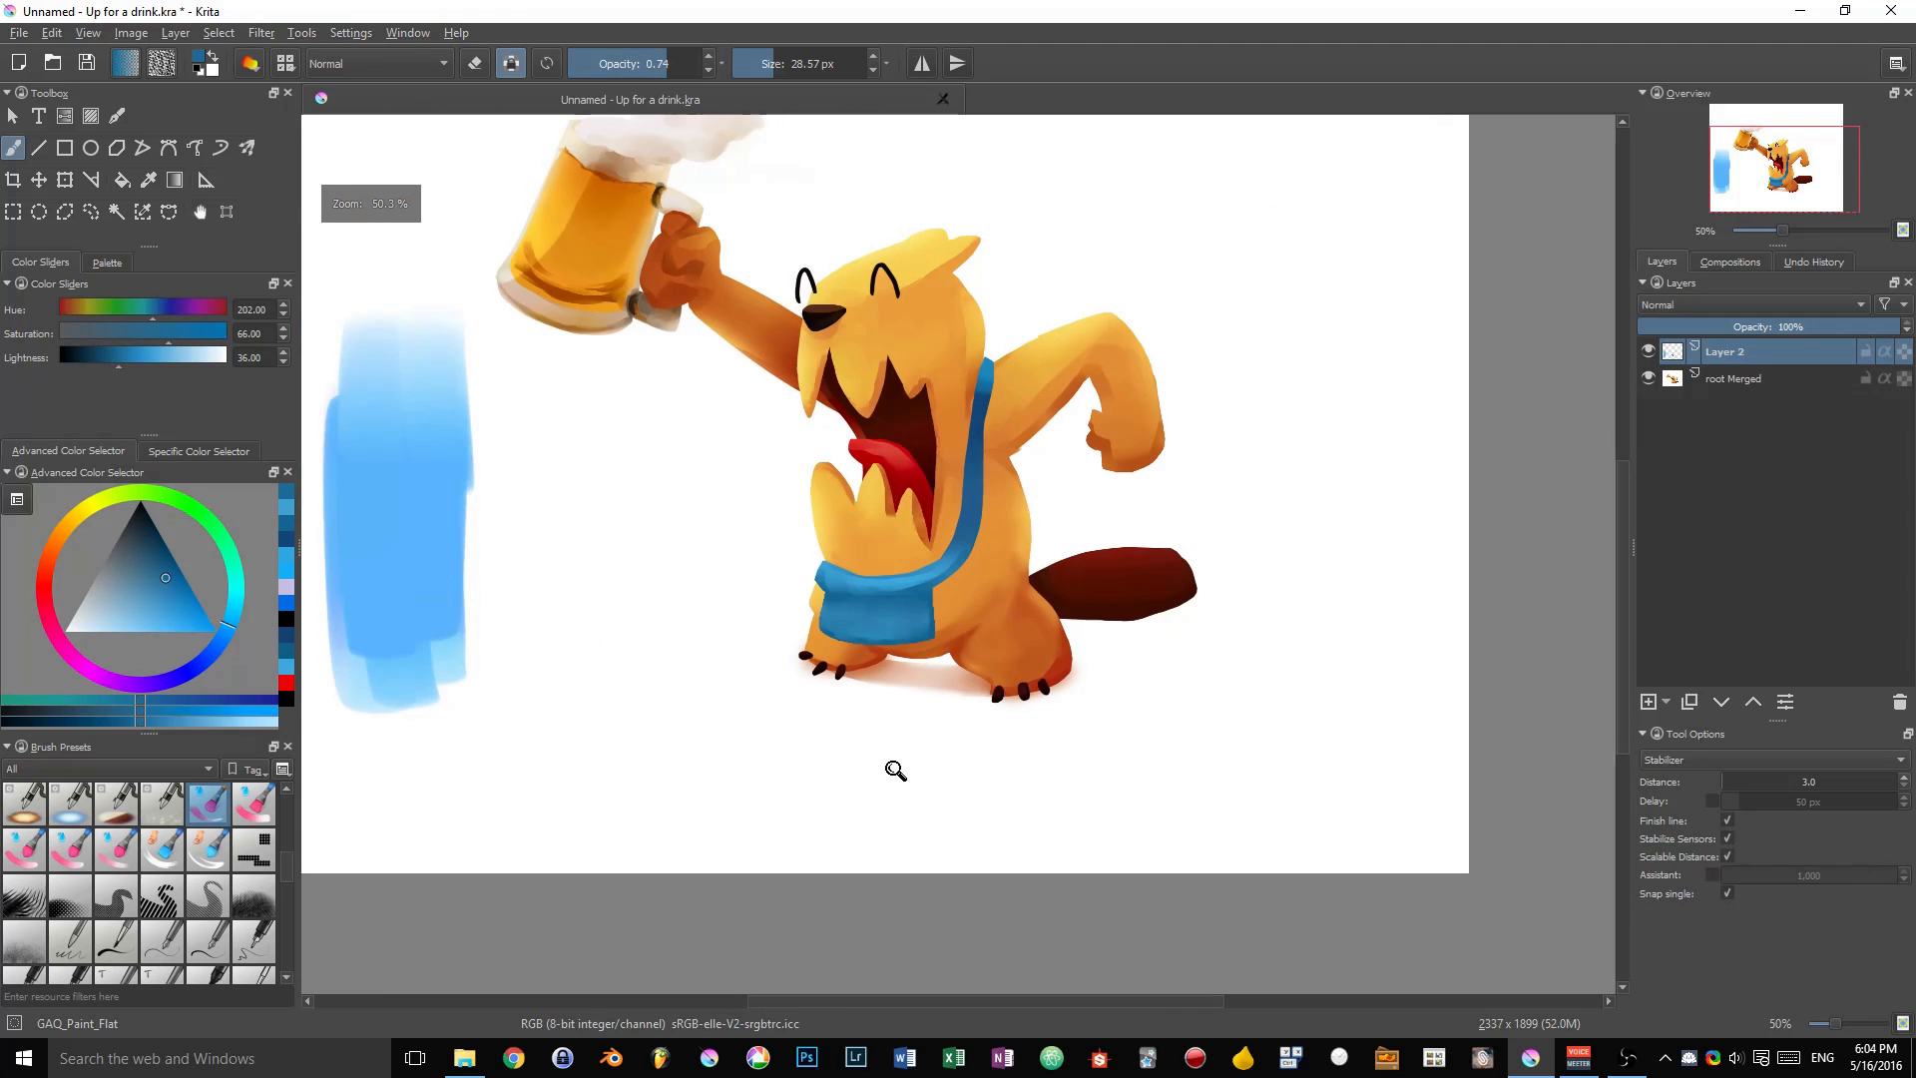
{"action": "left_click_drag", "start_coordinate": [895, 749], "coordinate": [1038, 134]}
{"action": "left_click", "coordinate": [1023, 156], "text": "ctrl"}
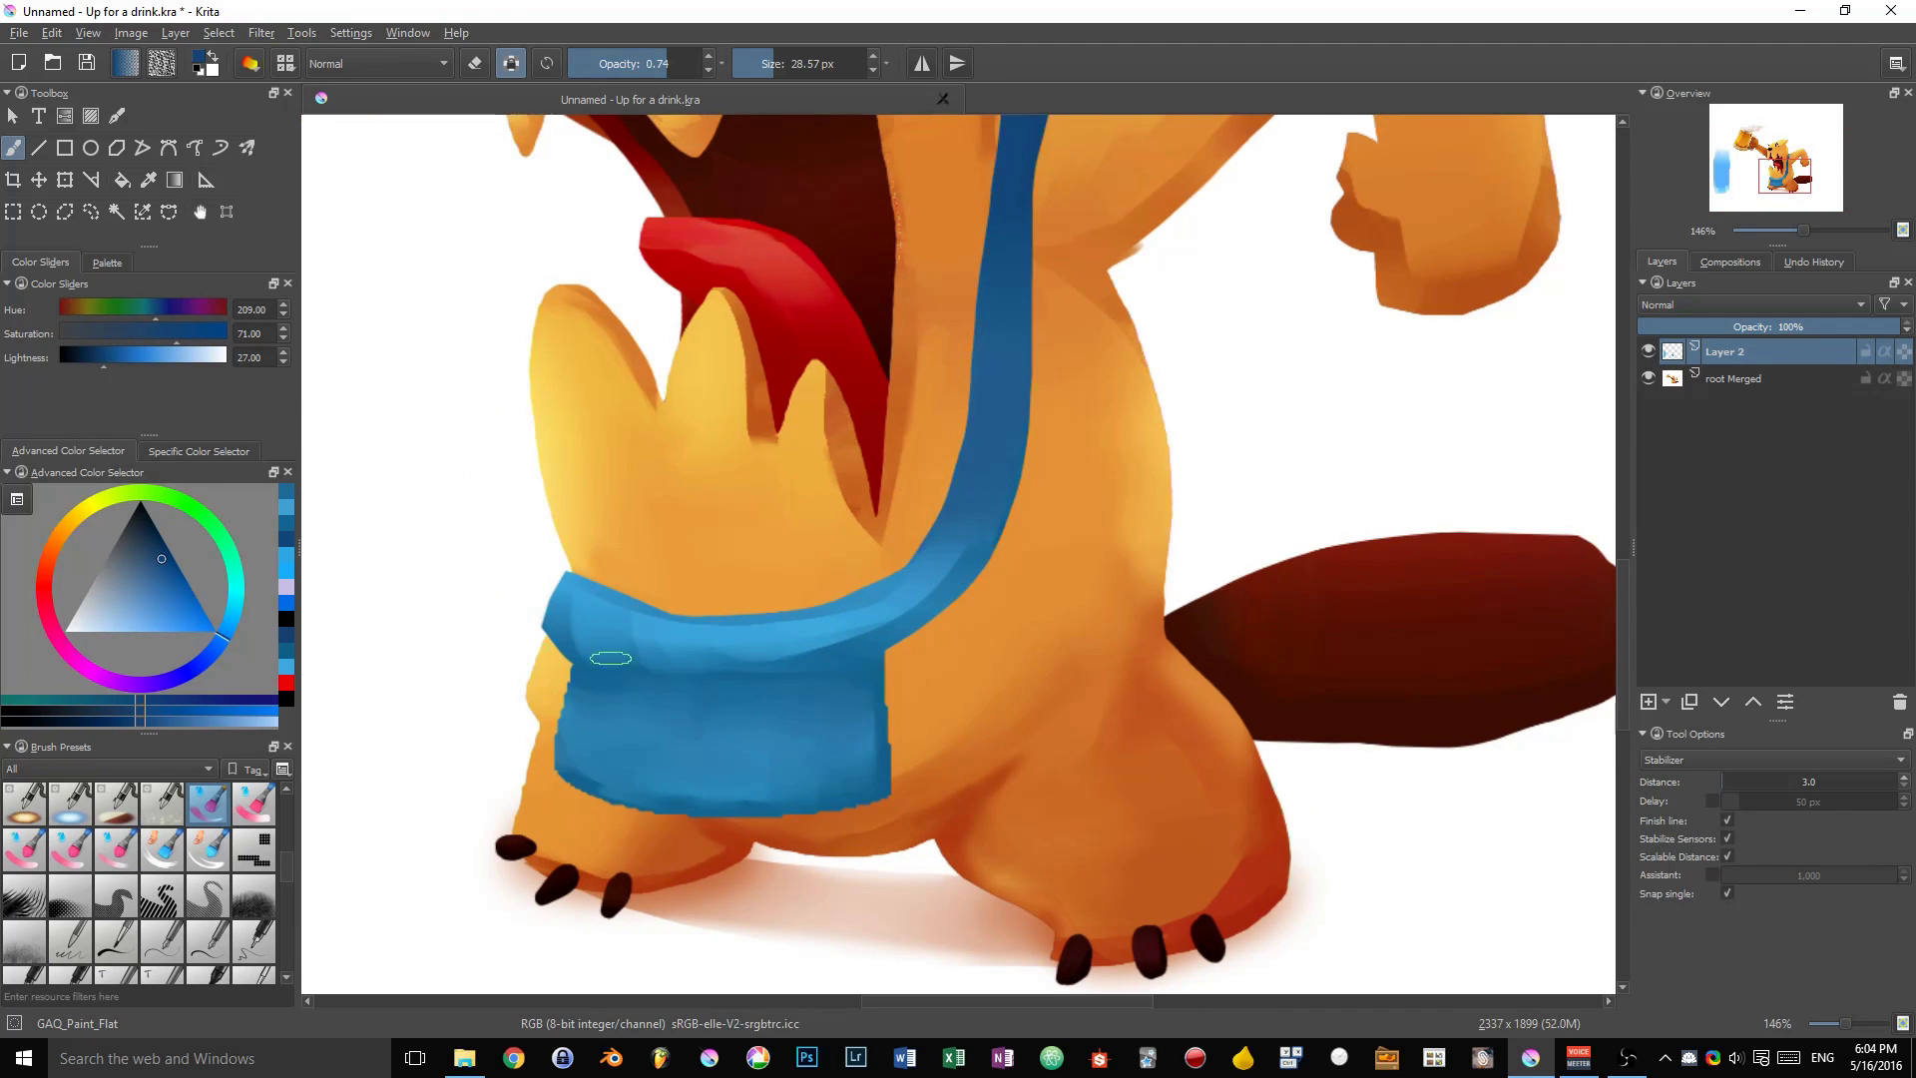
{"action": "left_click_drag", "start_coordinate": [547, 649], "coordinate": [778, 675]}
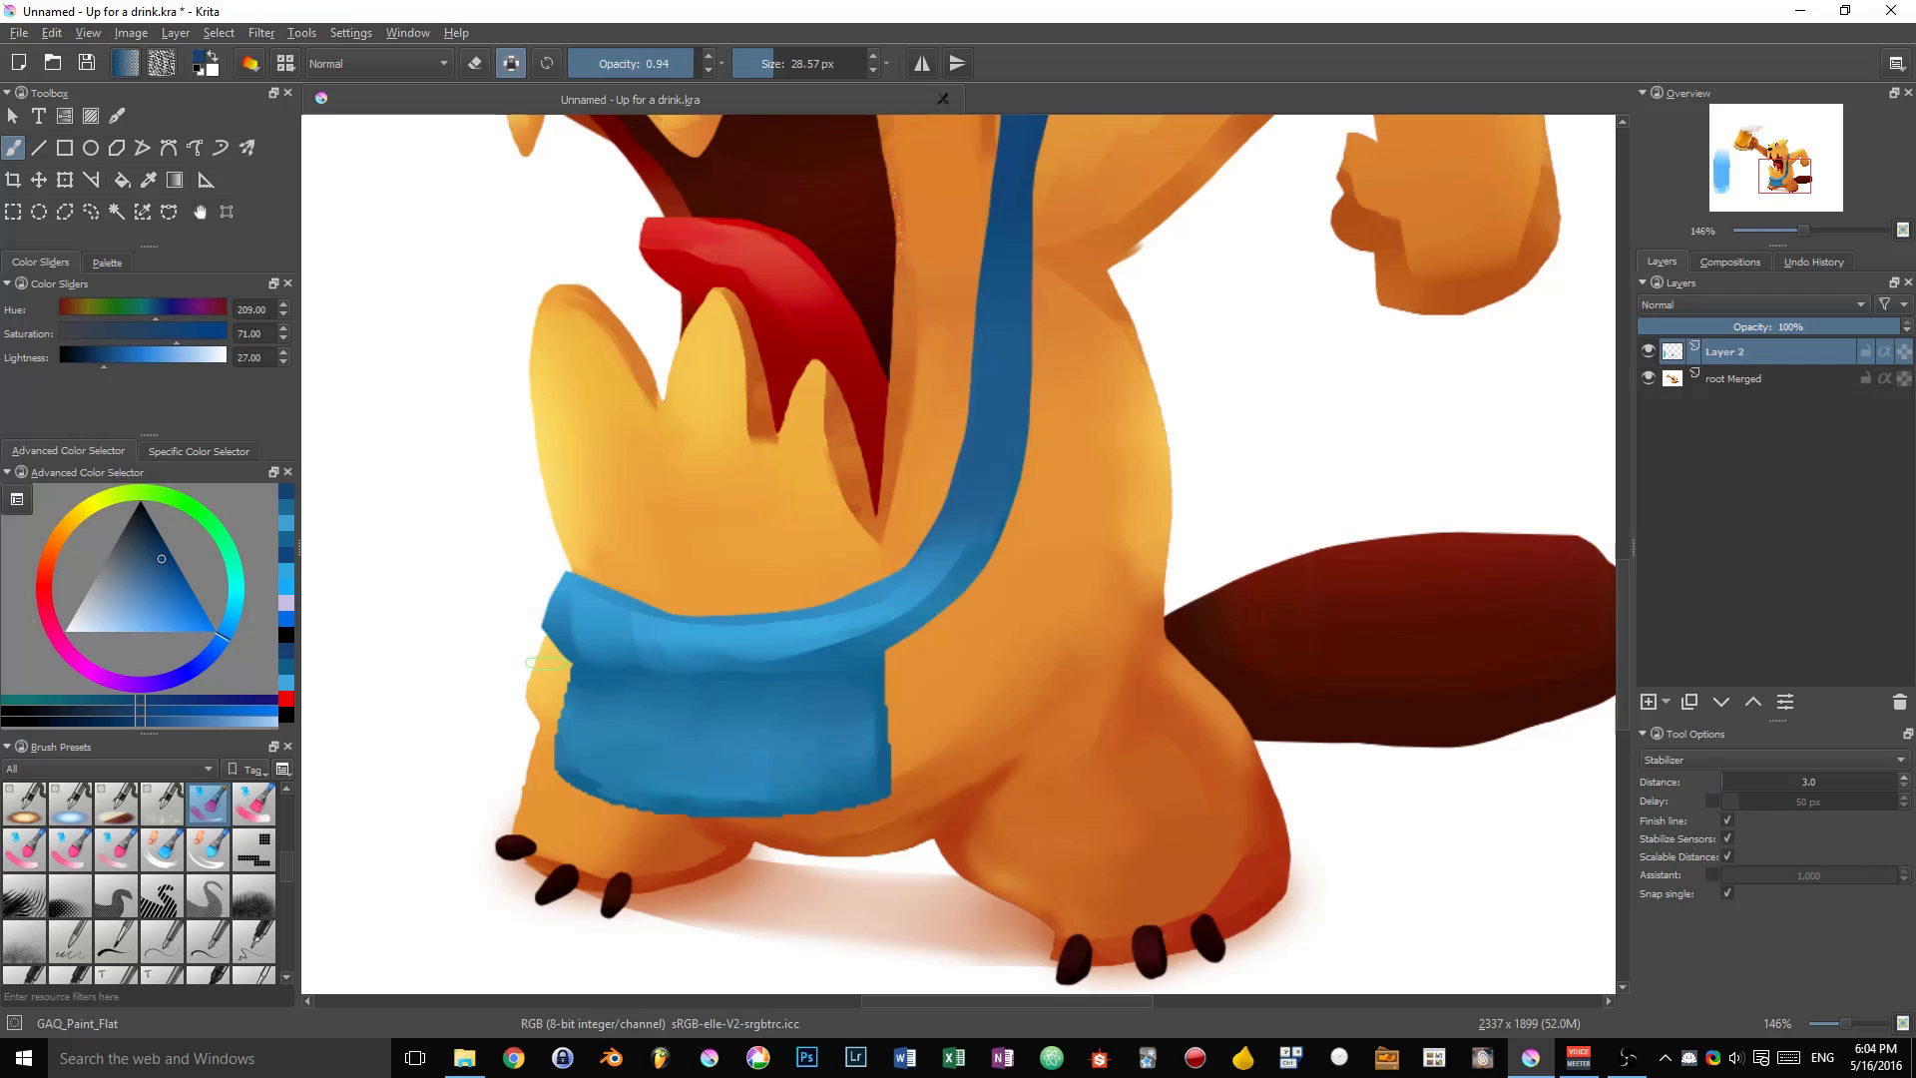
{"action": "left_click_drag", "start_coordinate": [582, 656], "coordinate": [882, 659]}
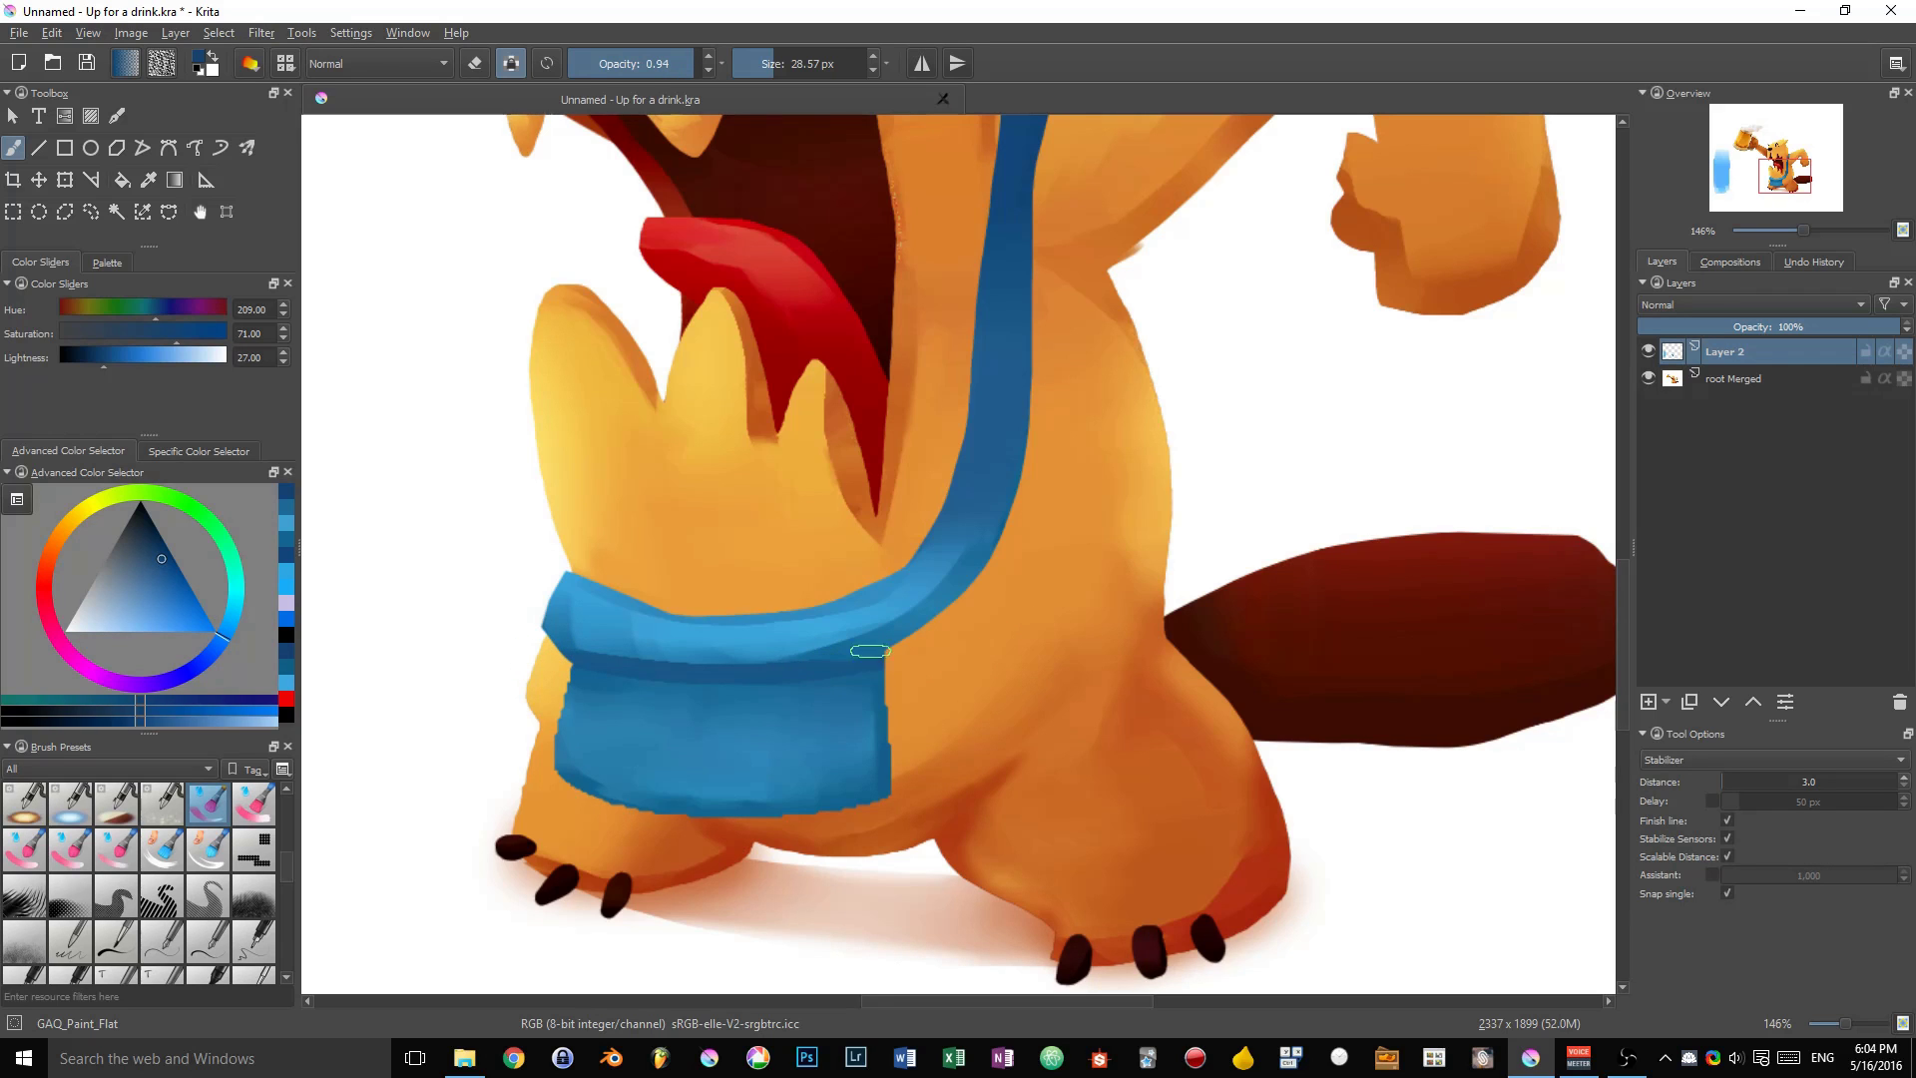
On the root Merged layer, paint reddish-orange shadows on the body beside the bib and strap, refining with hue 11, saturation 80, lightness 38 at about 14 px.
{"action": "scroll", "coordinate": [983, 616], "scroll_direction": "down", "scroll_amount": 3}
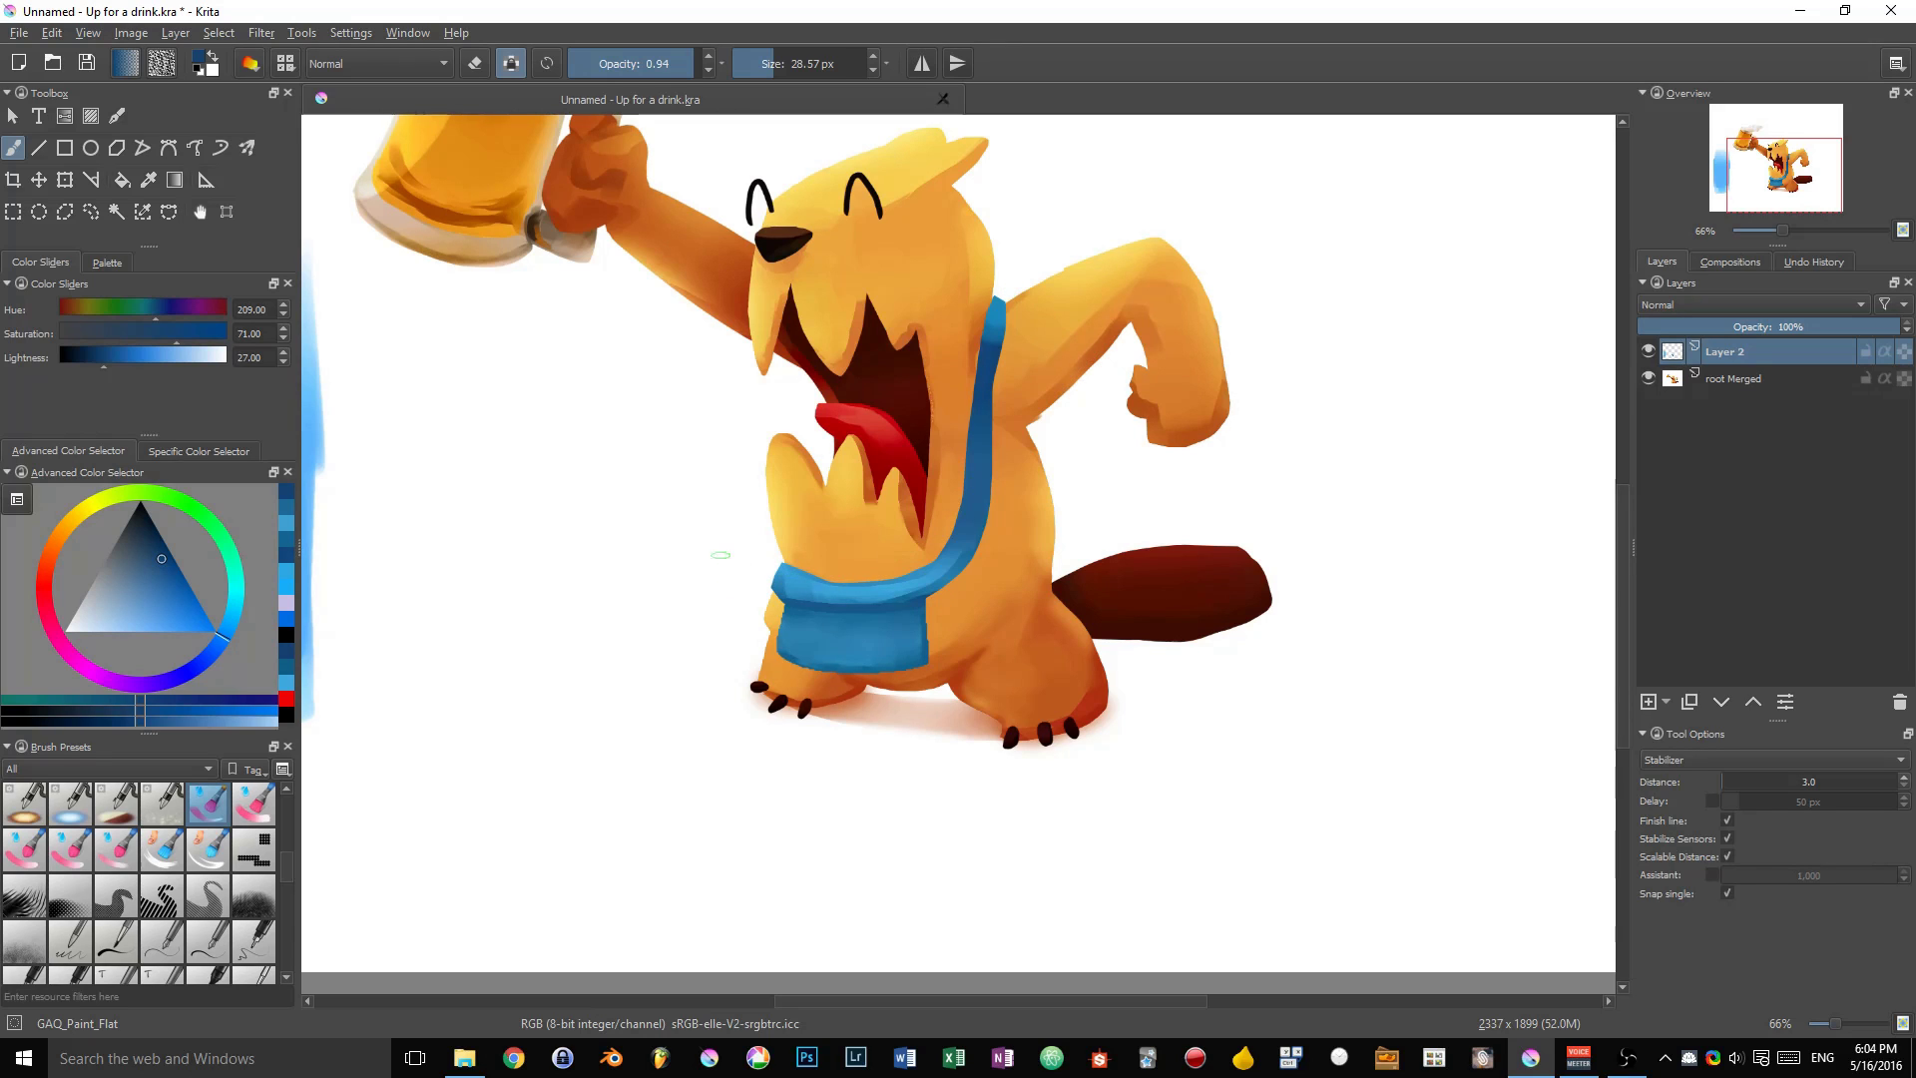
{"action": "left_click", "coordinate": [1773, 385]}
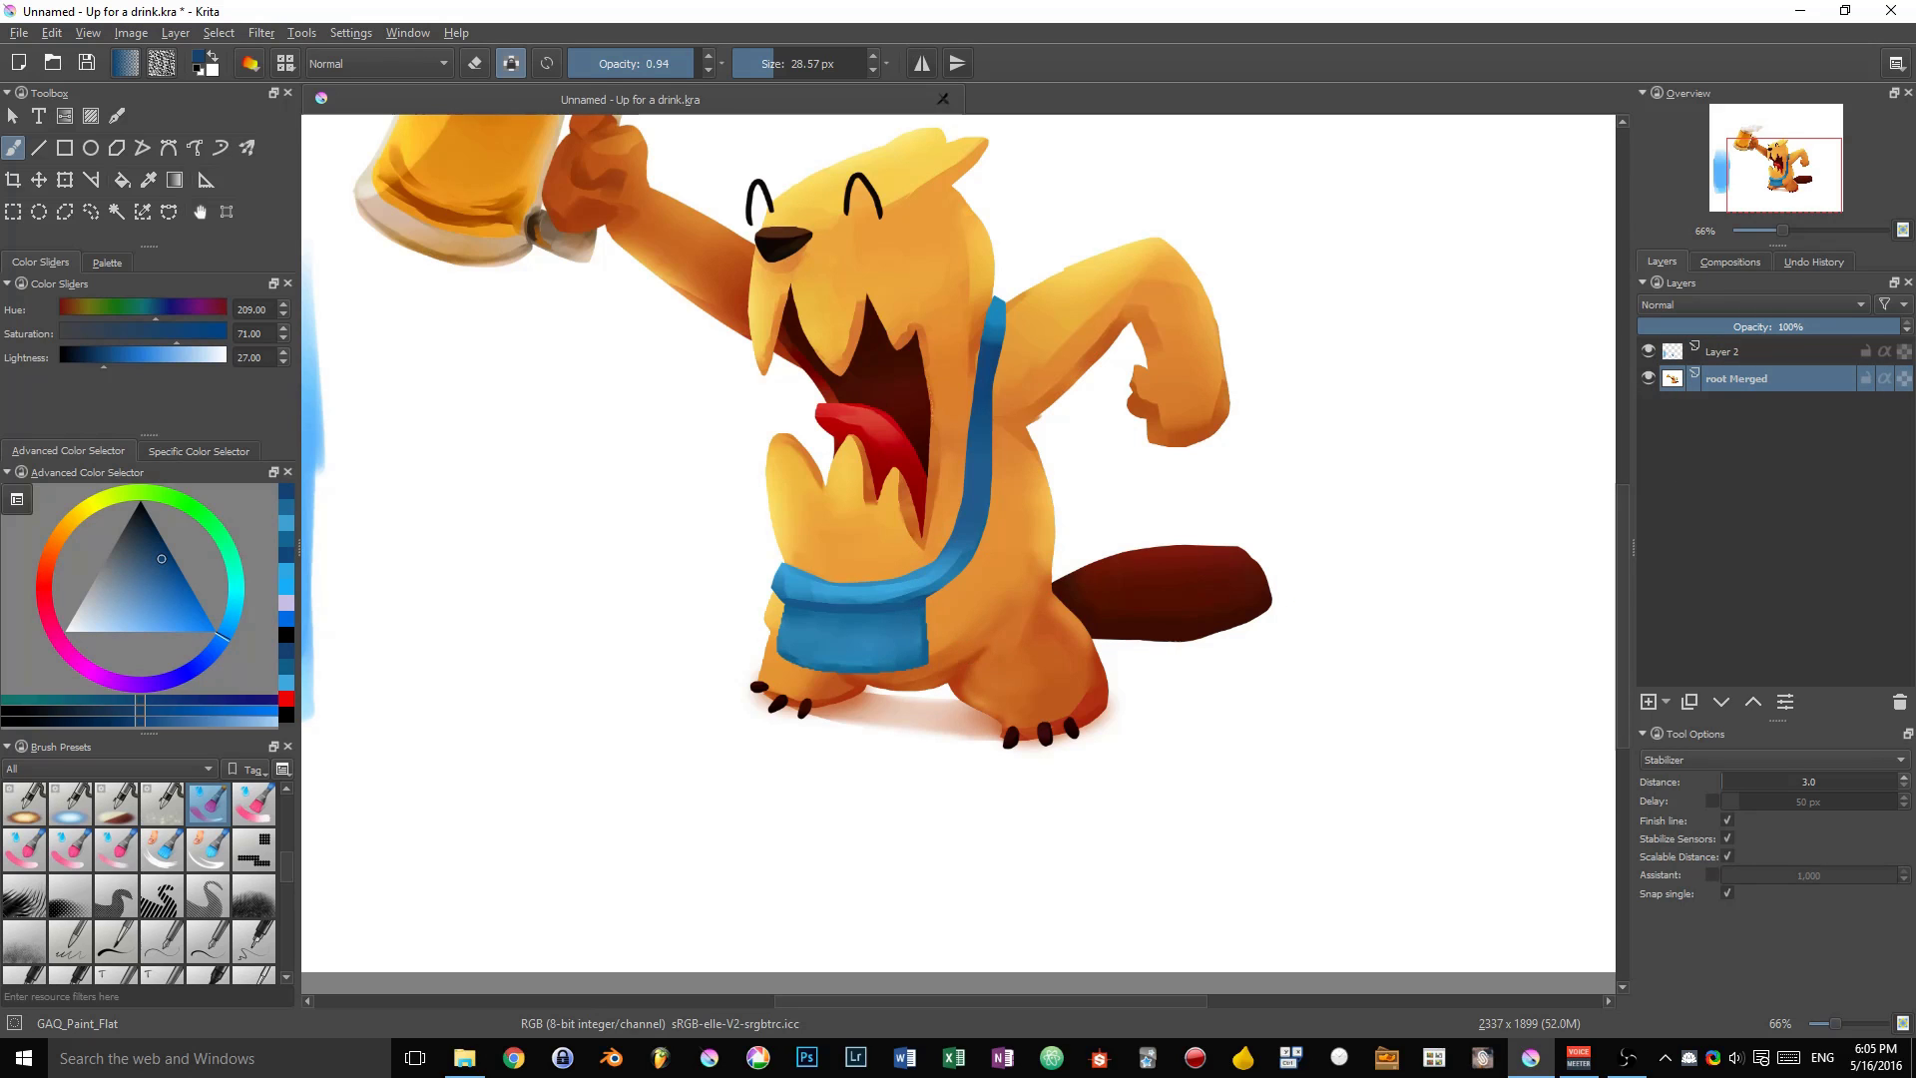
{"action": "left_click", "coordinate": [936, 637], "text": "ctrl"}
{"action": "left_click_drag", "start_coordinate": [926, 589], "coordinate": [979, 532]}
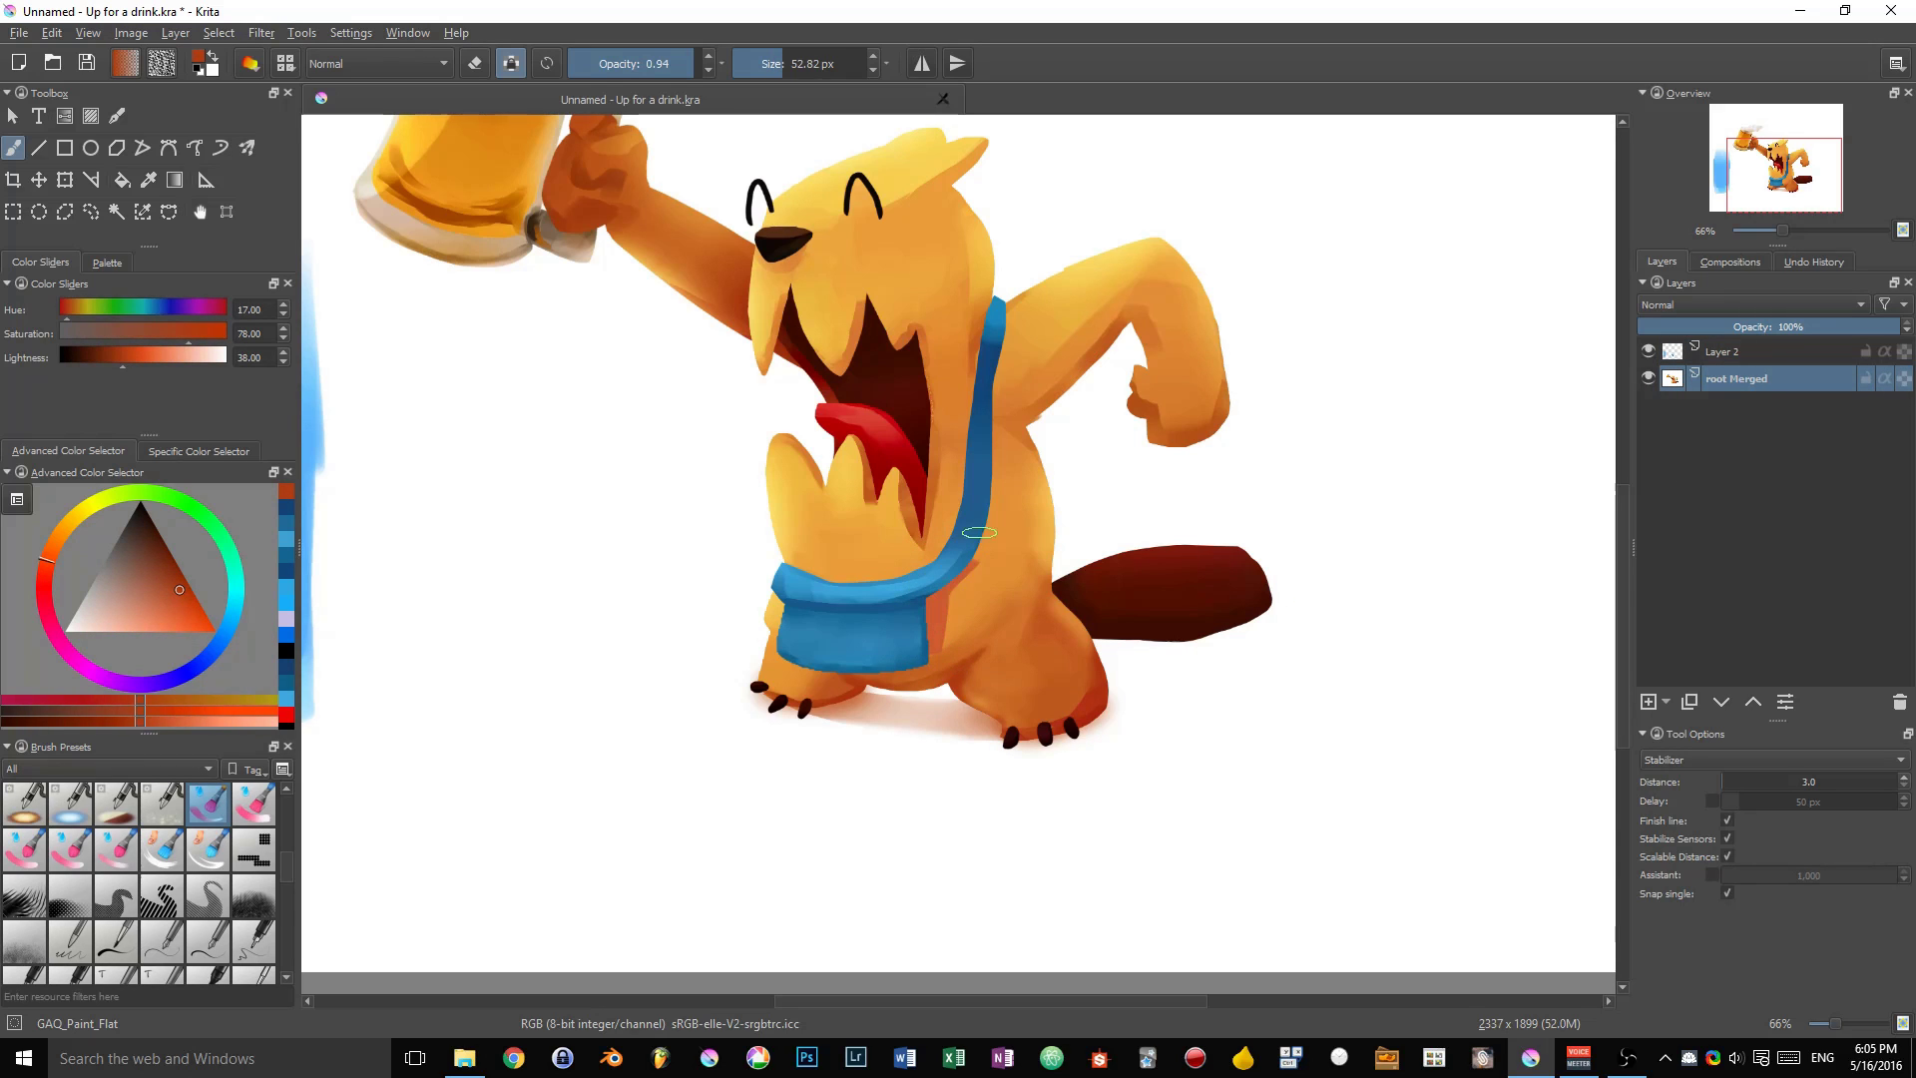
{"action": "left_click", "coordinate": [1095, 707], "text": "ctrl"}
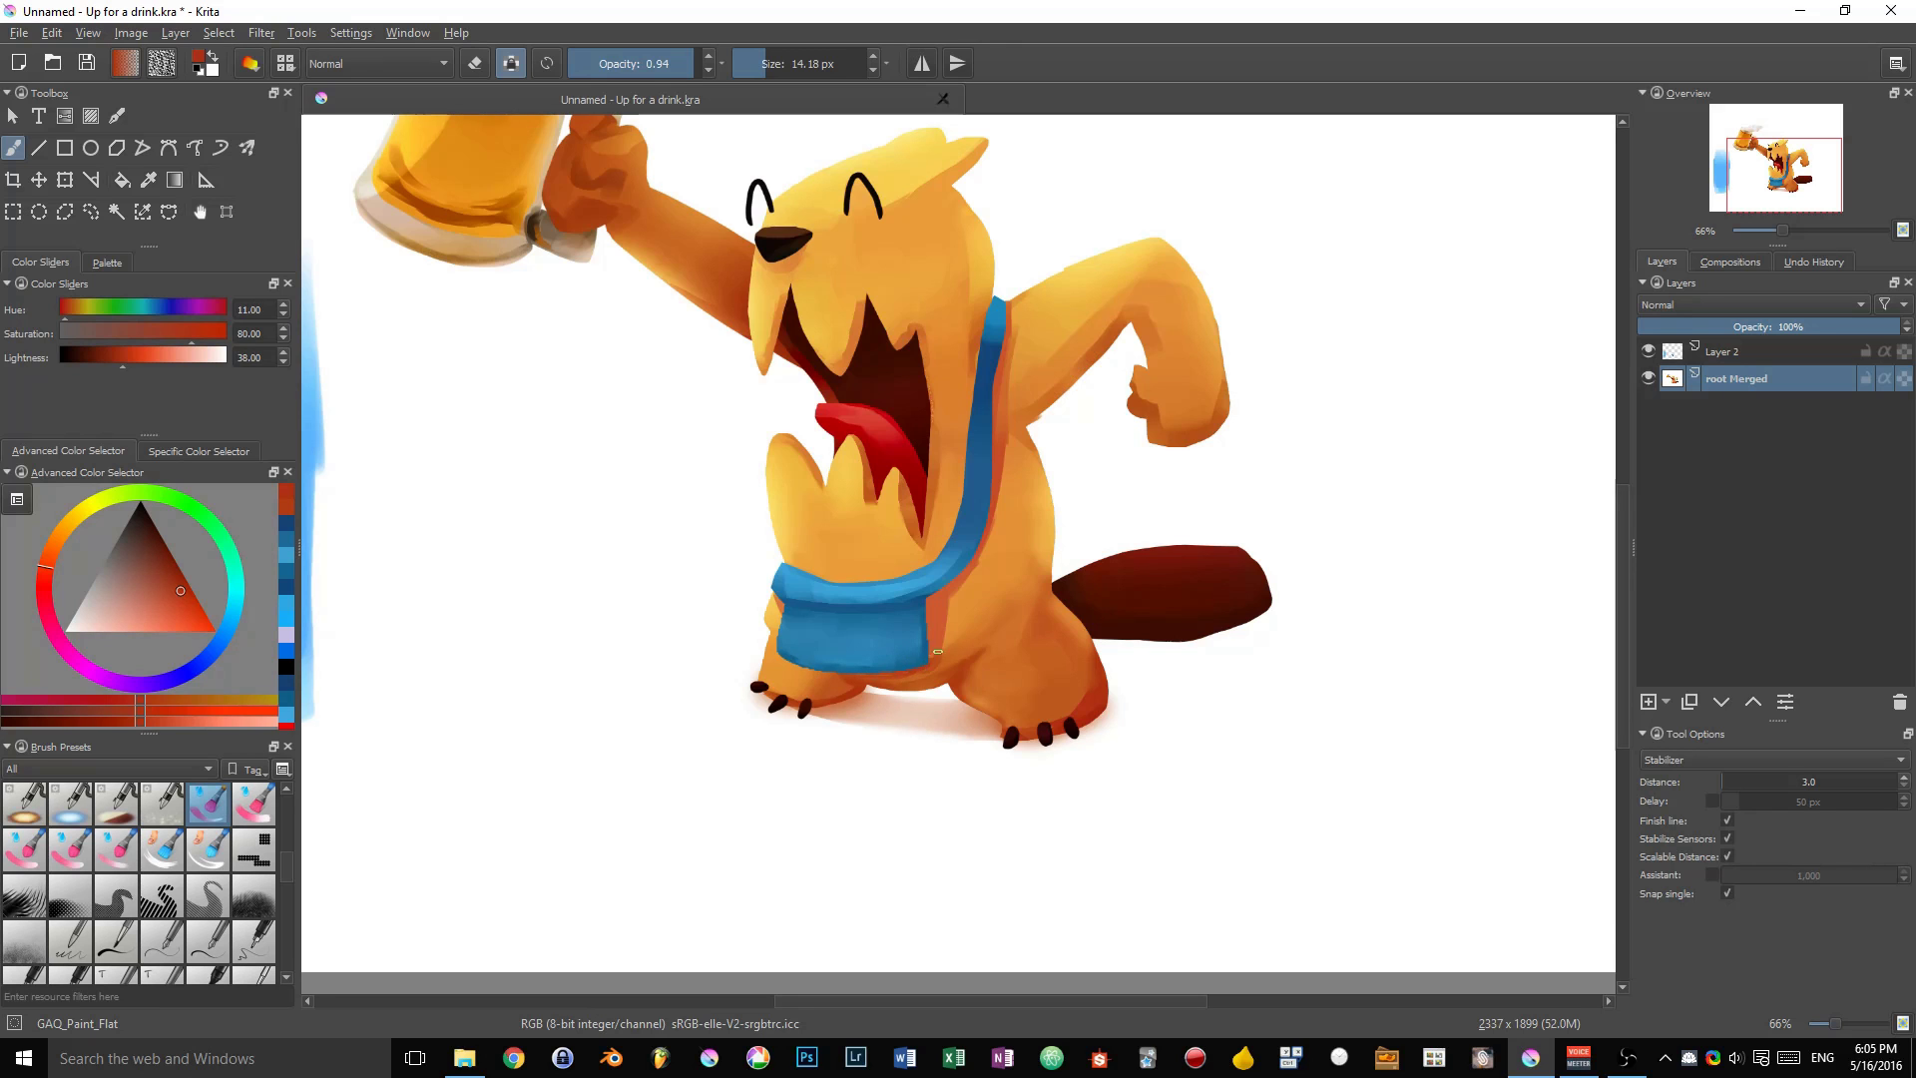
{"action": "left_click_drag", "start_coordinate": [1029, 628], "coordinate": [973, 591]}
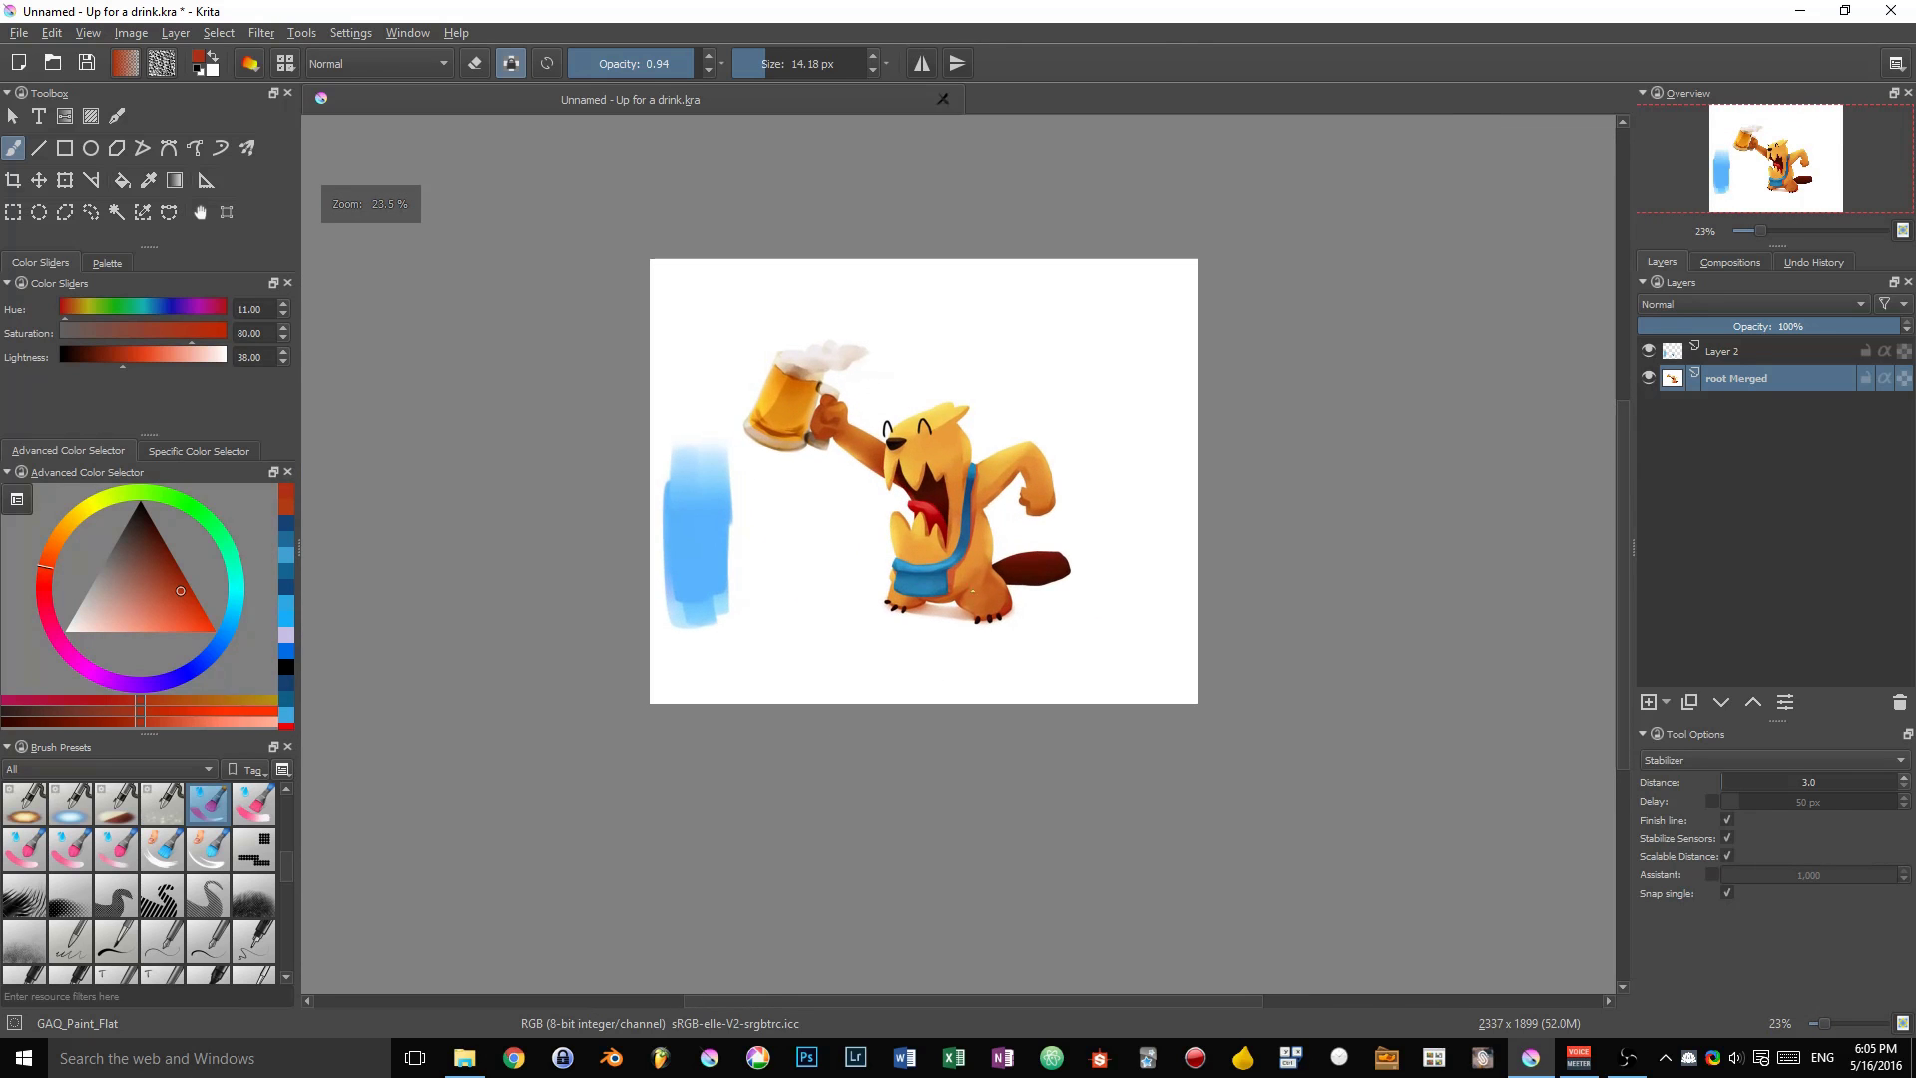
{"action": "mouse_move", "coordinate": [989, 480]}
{"action": "left_mouse_down"}
{"action": "mouse_move", "coordinate": [955, 638]}
{"action": "mouse_move", "coordinate": [1054, 457]}
{"action": "left_mouse_up"}
{"action": "left_click_drag", "start_coordinate": [870, 565], "coordinate": [884, 565]}
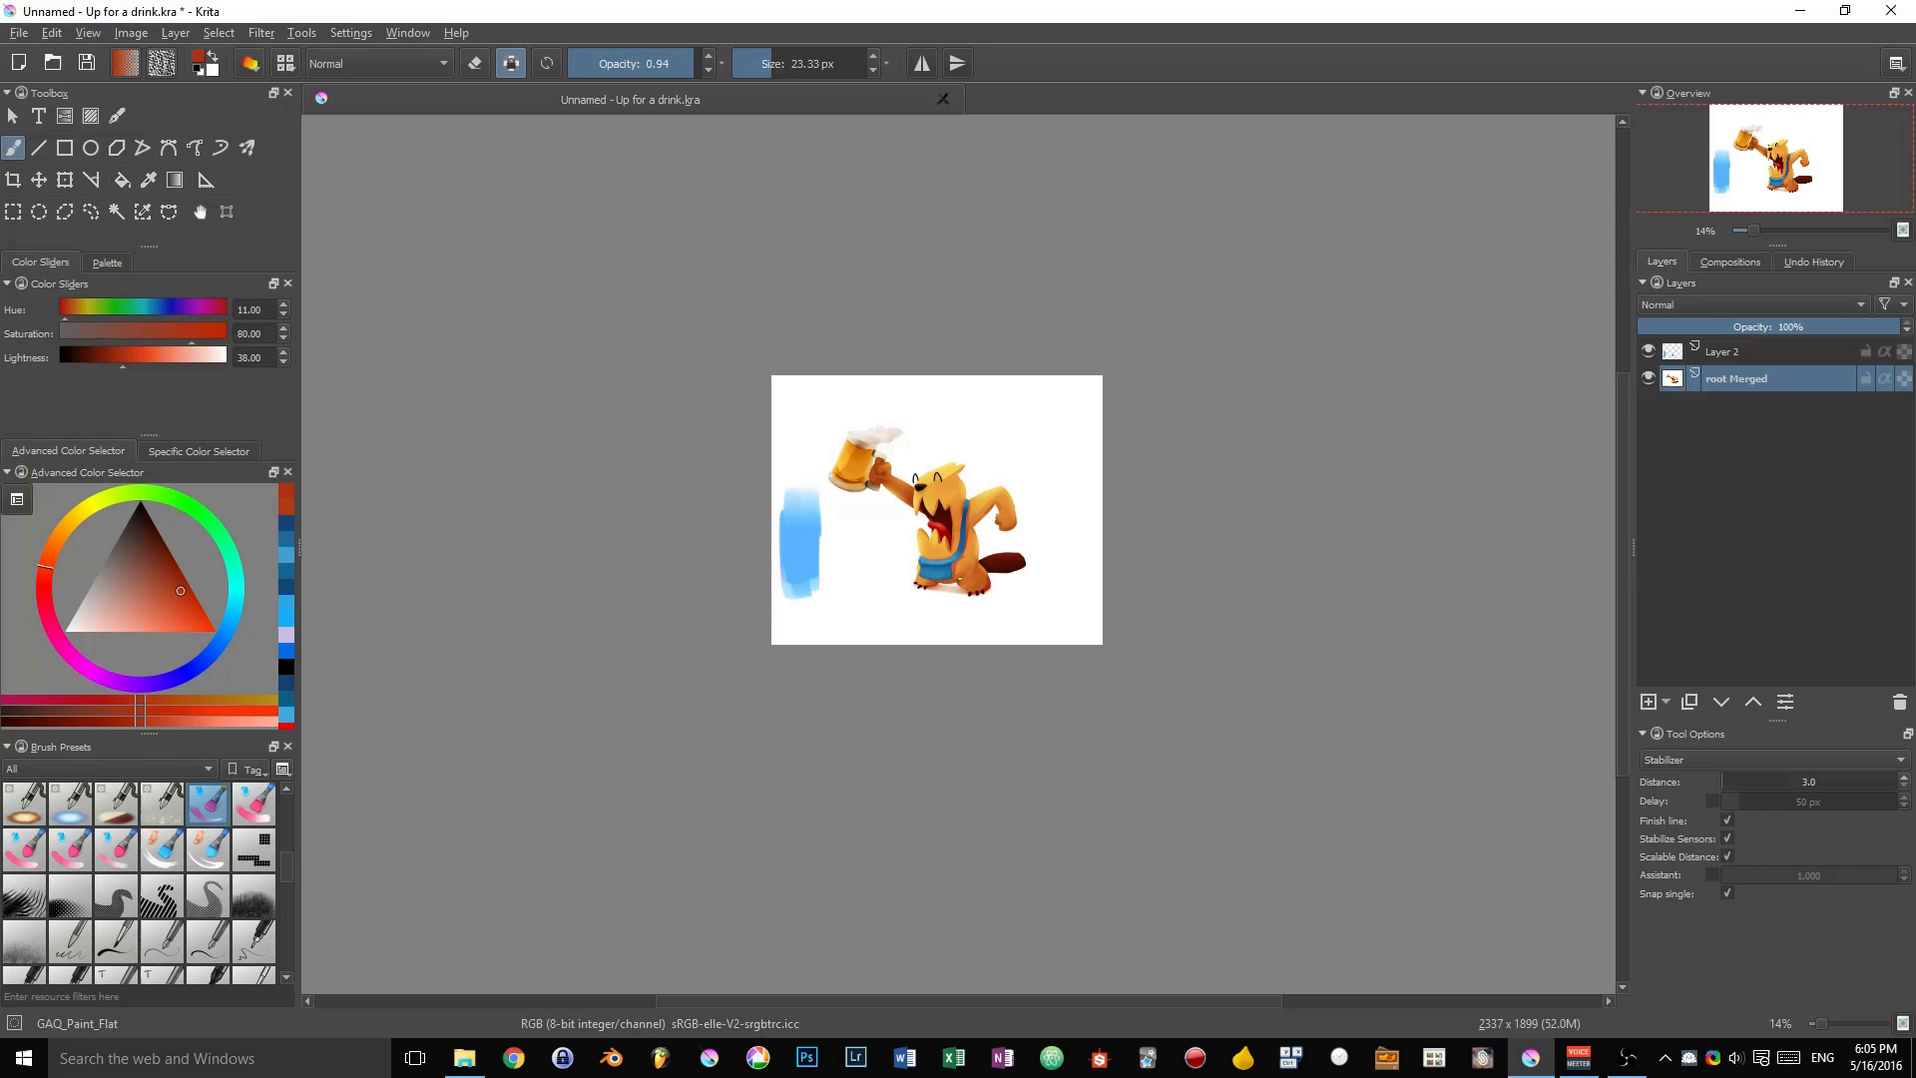
{"action": "right_click", "coordinate": [860, 564]}
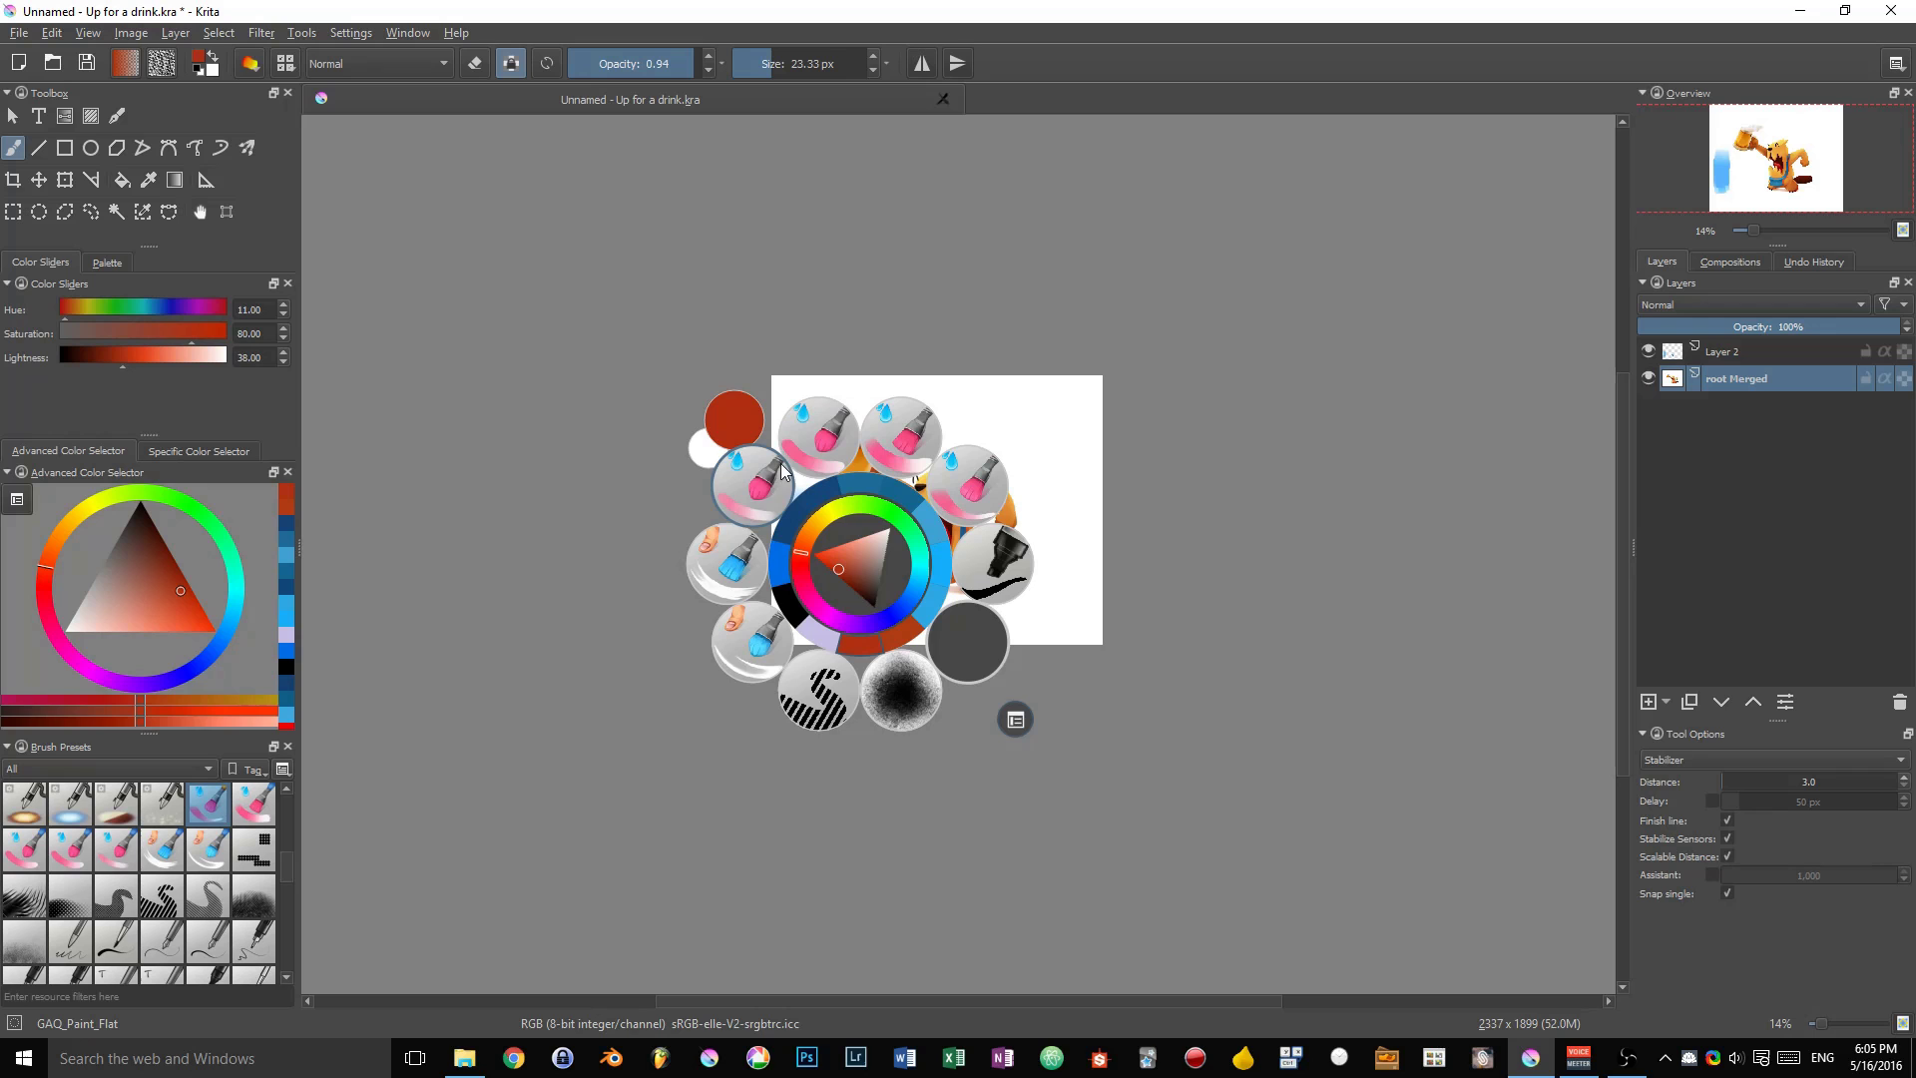
{"action": "left_click", "coordinate": [1020, 529]}
{"action": "left_click_drag", "start_coordinate": [952, 496], "coordinate": [1058, 365]}
{"action": "left_click_drag", "start_coordinate": [1108, 364], "coordinate": [820, 623]}
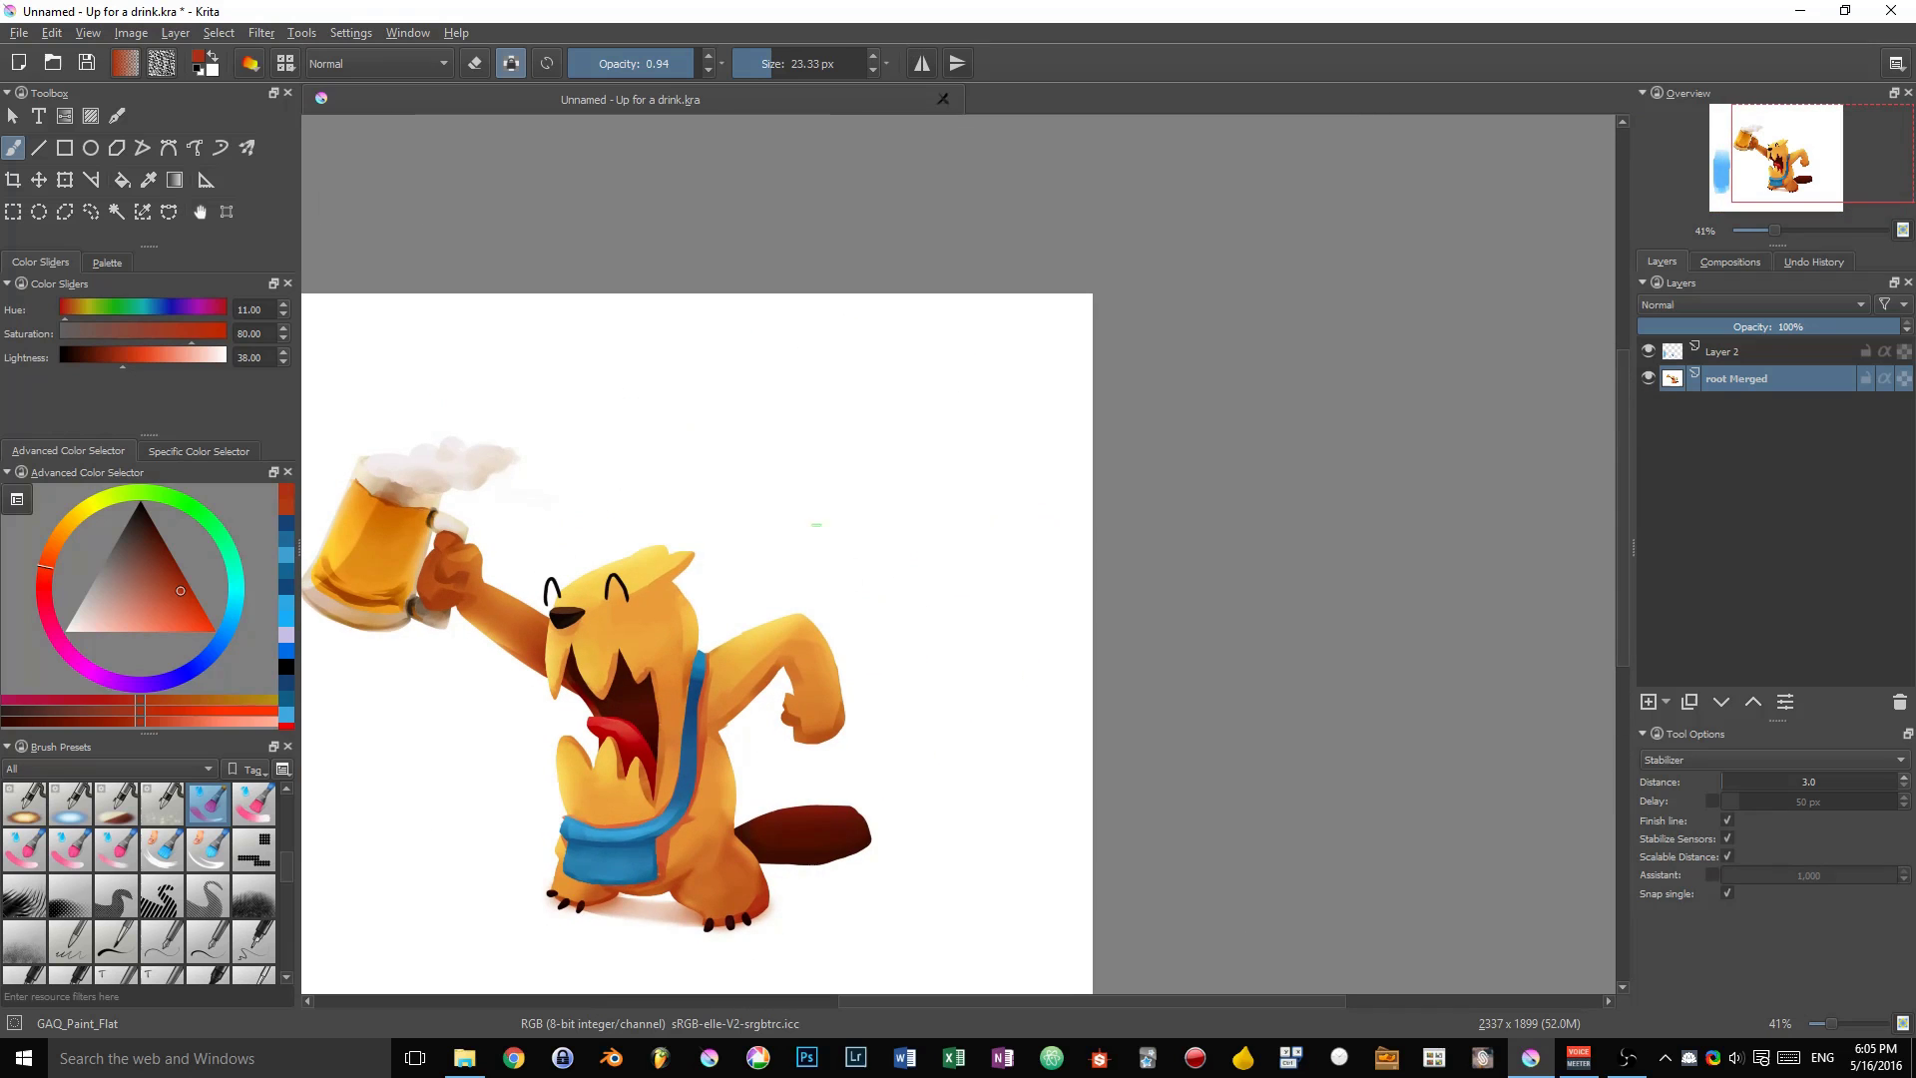
Reload the flat paint brush at full opacity and about 174 px, and paint overlapping vertical red test strokes above the raised arm.
{"action": "right_click", "coordinate": [783, 492]}
{"action": "left_click", "coordinate": [885, 427]}
{"action": "mouse_move", "coordinate": [785, 396]}
{"action": "left_mouse_down"}
{"action": "mouse_move", "coordinate": [837, 396]}
{"action": "mouse_move", "coordinate": [764, 472]}
{"action": "mouse_move", "coordinate": [806, 549]}
{"action": "left_mouse_up"}
{"action": "left_click_drag", "start_coordinate": [828, 332], "coordinate": [786, 479]}
{"action": "left_click_drag", "start_coordinate": [753, 341], "coordinate": [743, 499]}
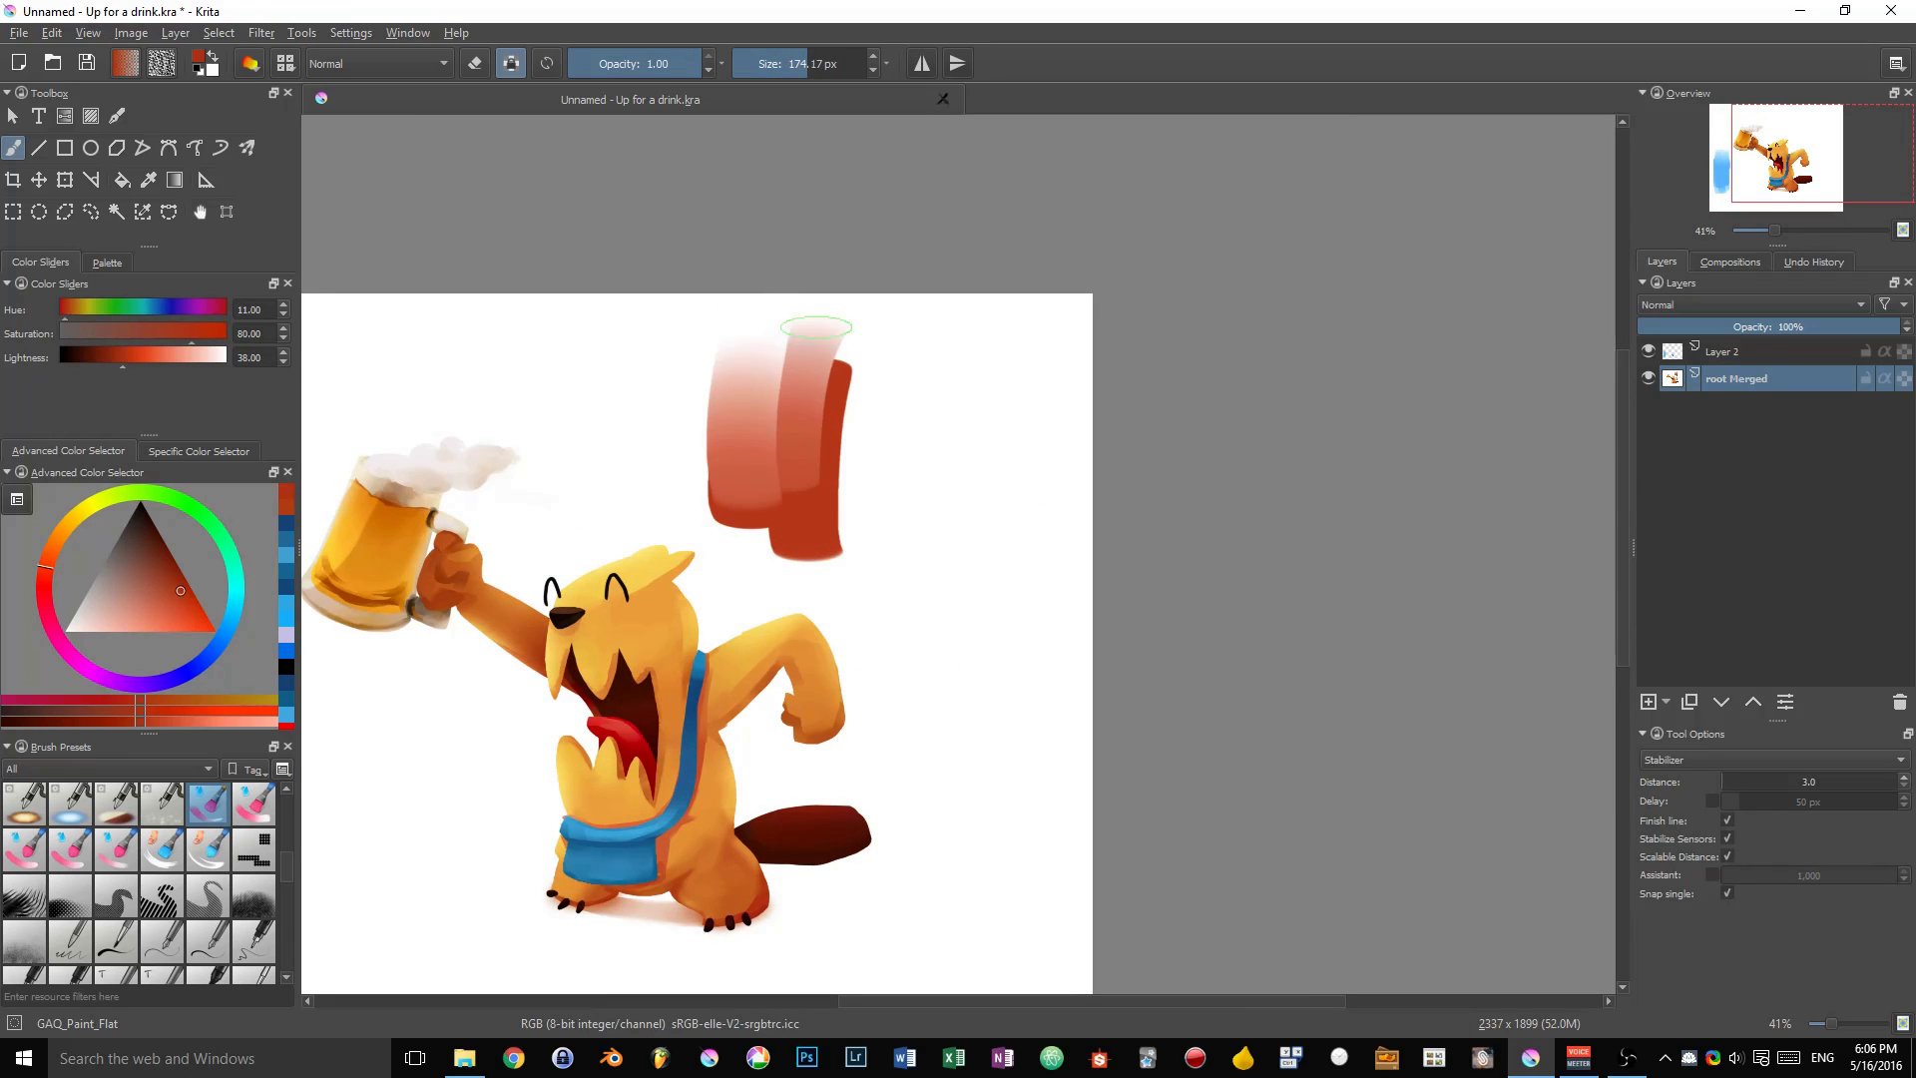
{"action": "left_click_drag", "start_coordinate": [816, 327], "coordinate": [820, 503]}
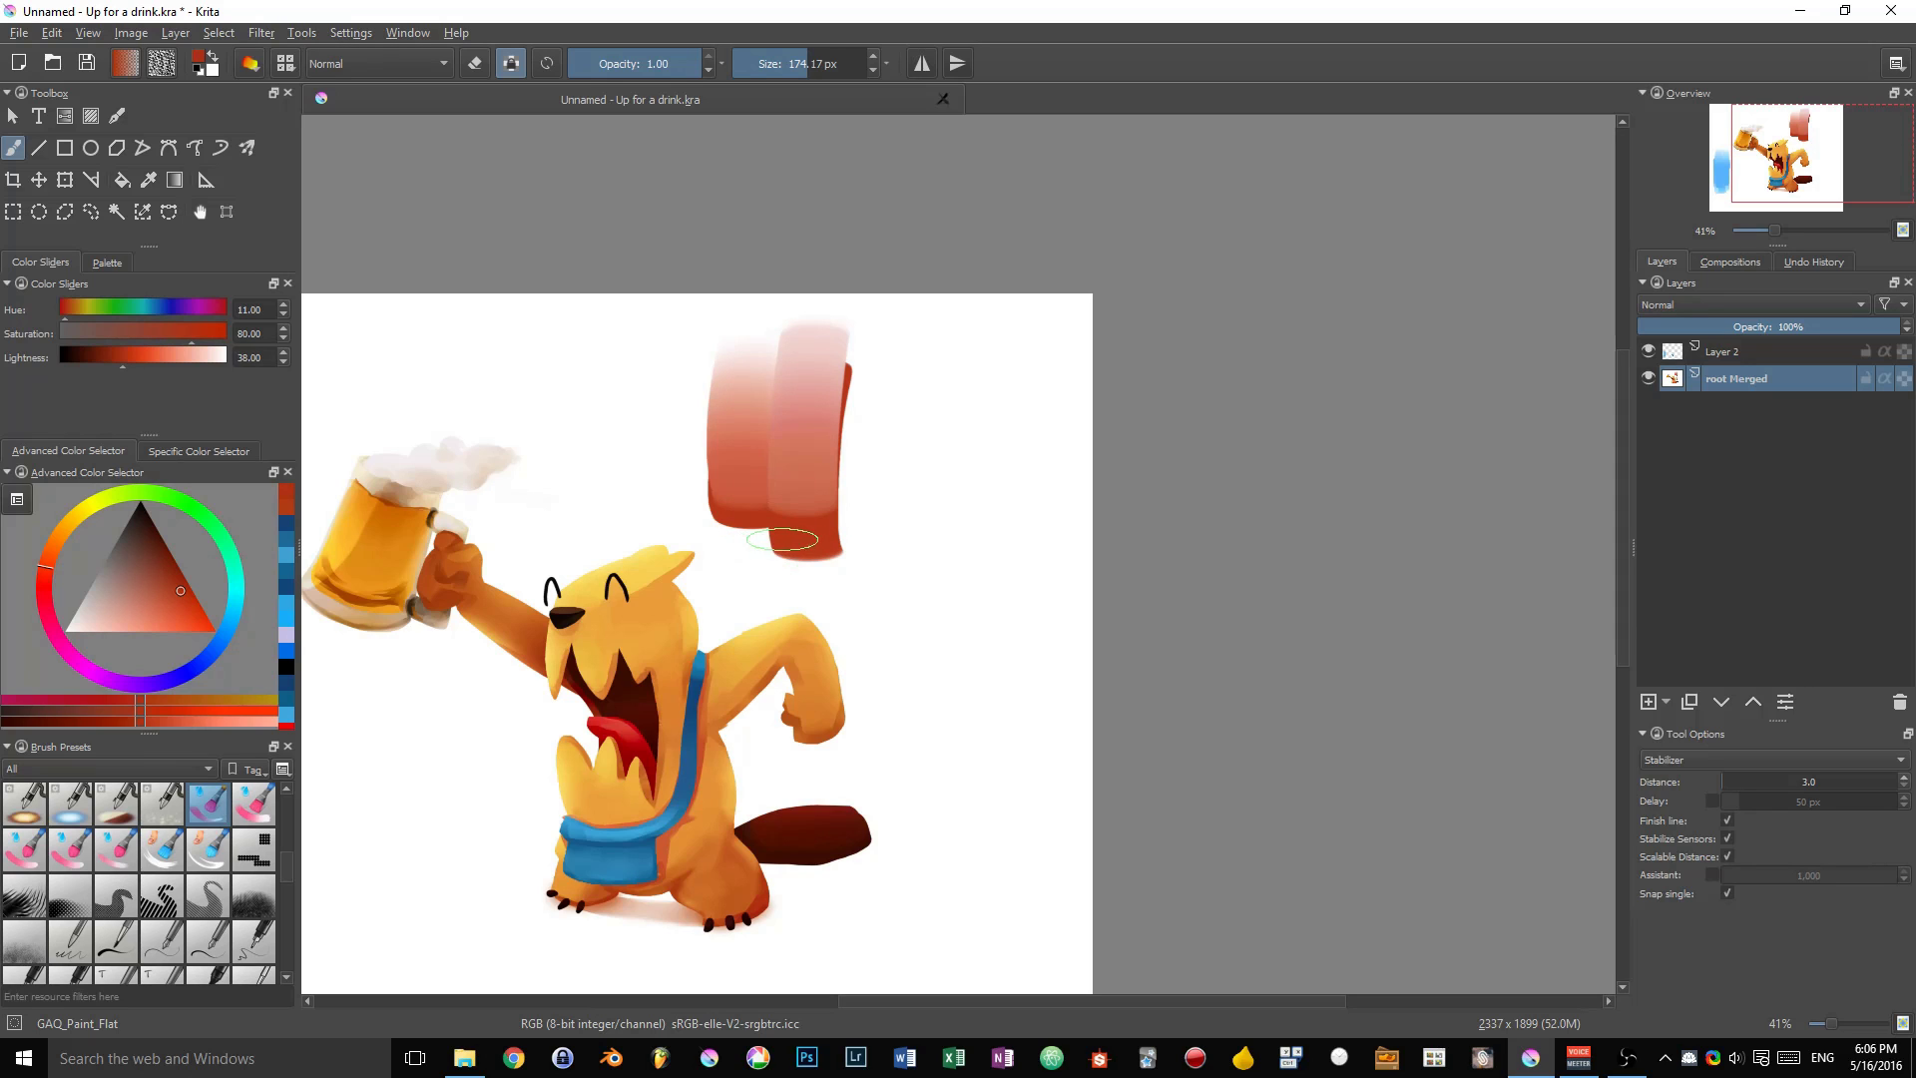
Undo the vertical red test strokes, try a wide horizontal red patch above the character, and undo it as well.
{"action": "mouse_move", "coordinate": [958, 529]}
{"action": "left_mouse_down"}
{"action": "mouse_move", "coordinate": [1038, 539]}
{"action": "mouse_move", "coordinate": [868, 569]}
{"action": "mouse_move", "coordinate": [899, 609]}
{"action": "mouse_move", "coordinate": [1073, 656]}
{"action": "left_mouse_up"}
{"action": "key", "text": "ctrl+z"}
{"action": "key", "text": "ctrl+z"}
{"action": "key", "text": "ctrl+z"}
{"action": "key", "text": "ctrl+z"}
{"action": "key", "text": "ctrl+z"}
{"action": "key", "text": "ctrl+z"}
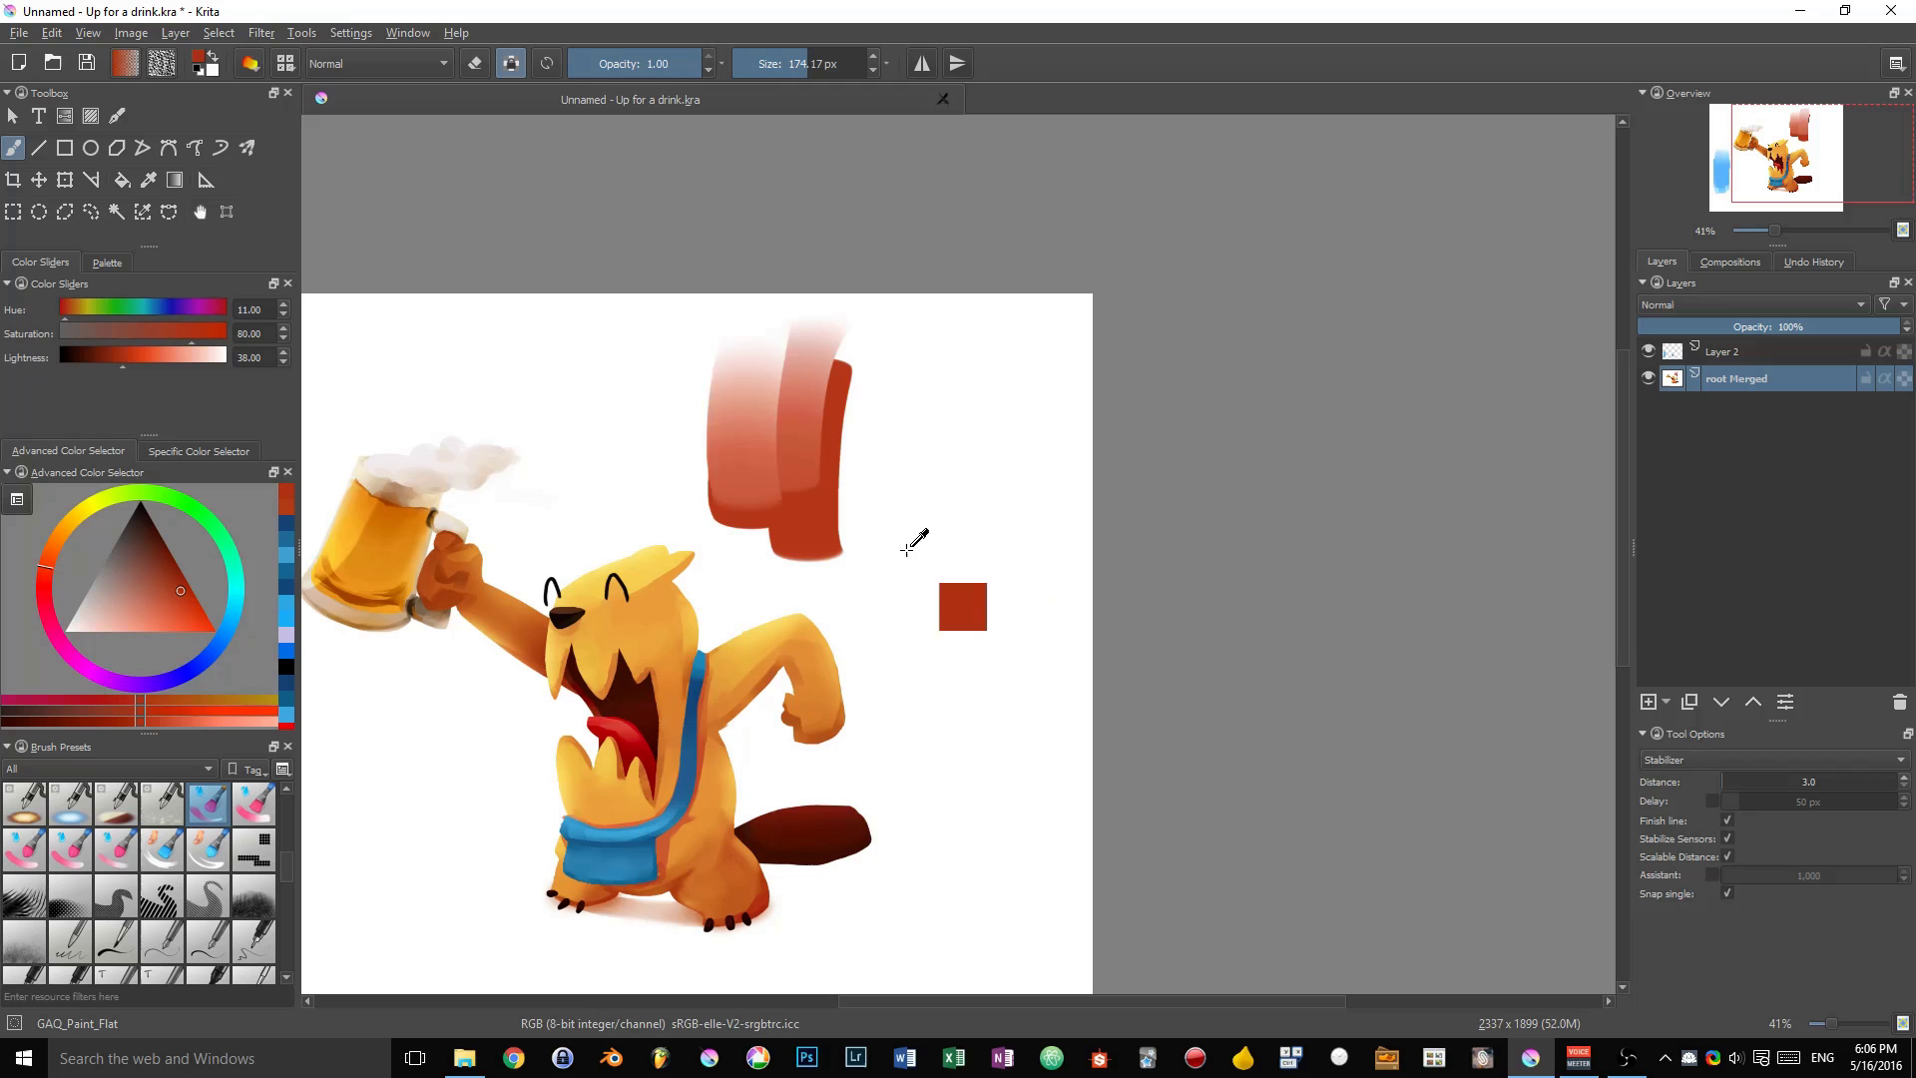
{"action": "mouse_move", "coordinate": [905, 529]}
{"action": "left_mouse_down"}
{"action": "mouse_move", "coordinate": [861, 490]}
{"action": "mouse_move", "coordinate": [803, 483]}
{"action": "mouse_move", "coordinate": [915, 438]}
{"action": "mouse_move", "coordinate": [786, 452]}
{"action": "mouse_move", "coordinate": [736, 485]}
{"action": "mouse_move", "coordinate": [915, 470]}
{"action": "left_mouse_up"}
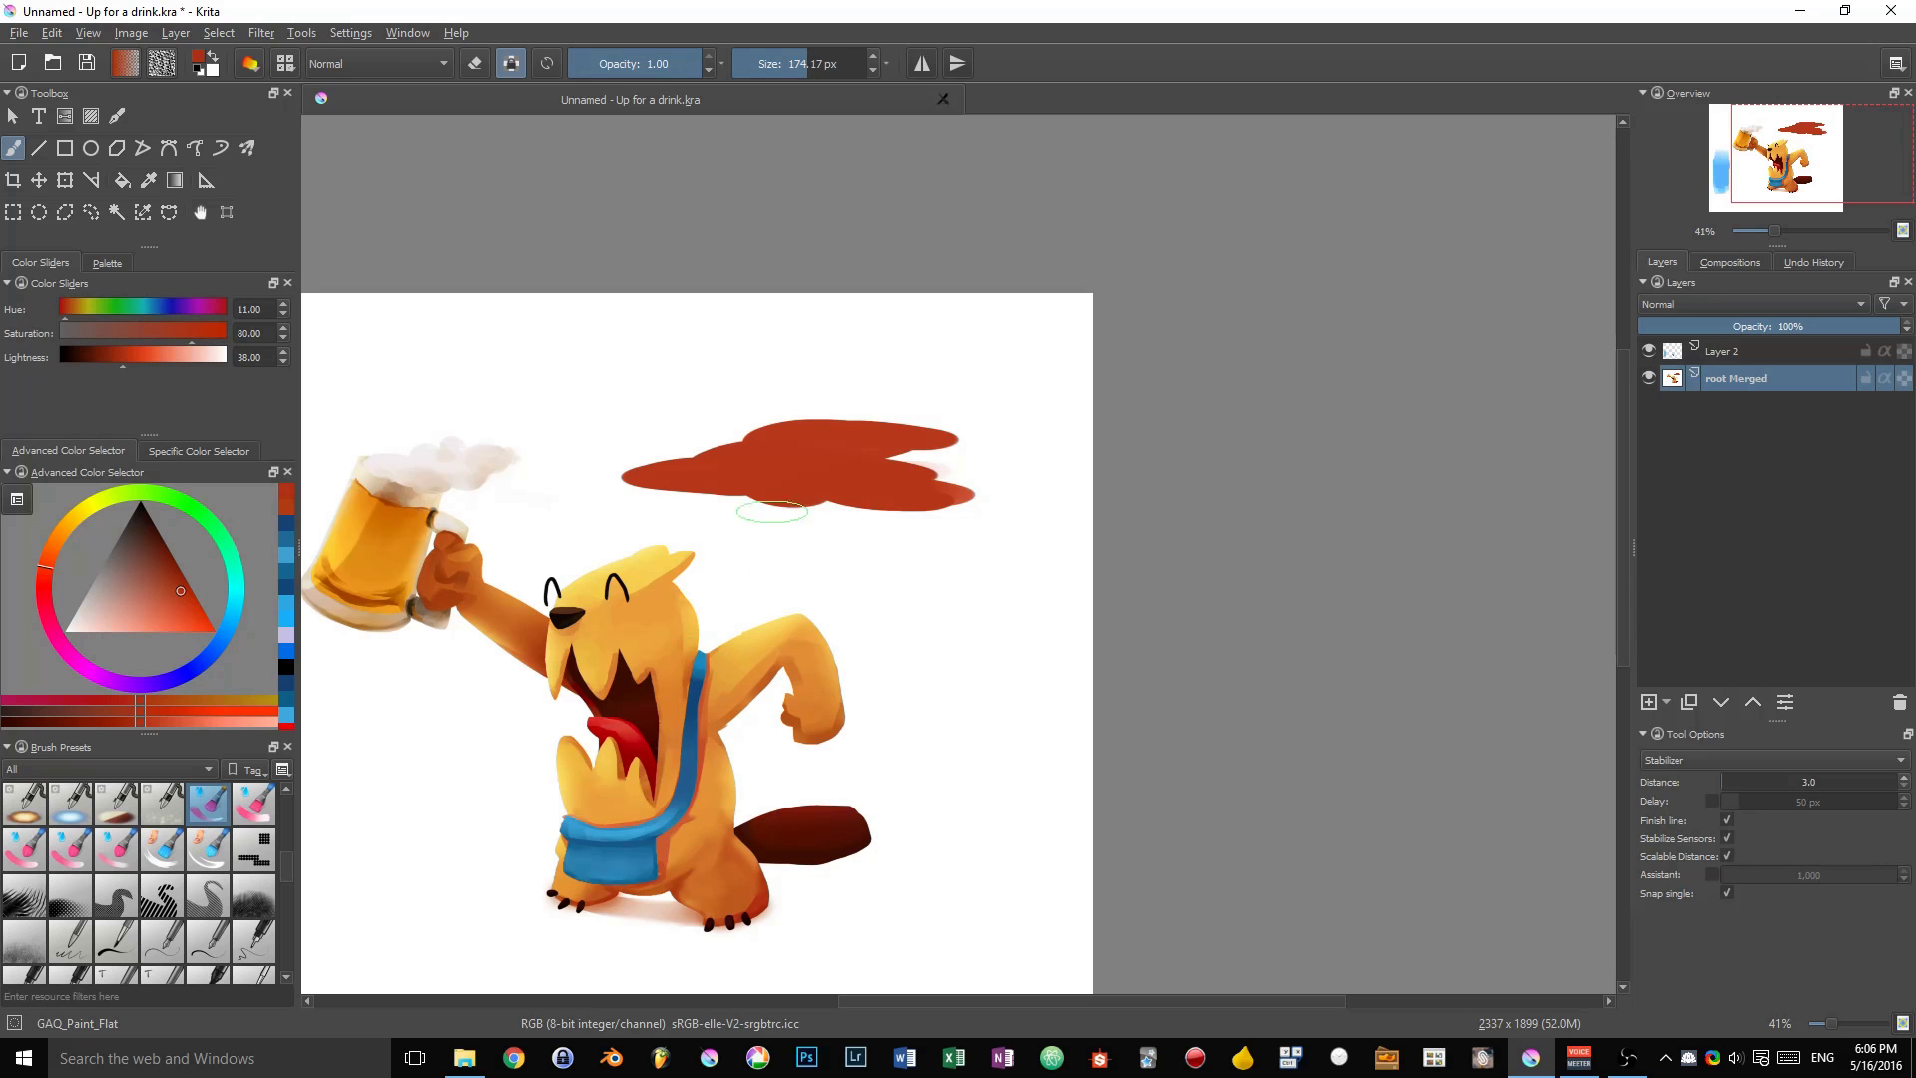
{"action": "key", "text": "ctrl+z"}
Switch to the GAQ_Paint_Painterly brush, enlarge it to about 209 px, and paint a thick curved red test stroke above the character.
{"action": "right_click", "coordinate": [764, 465]}
{"action": "left_click", "coordinate": [995, 479]}
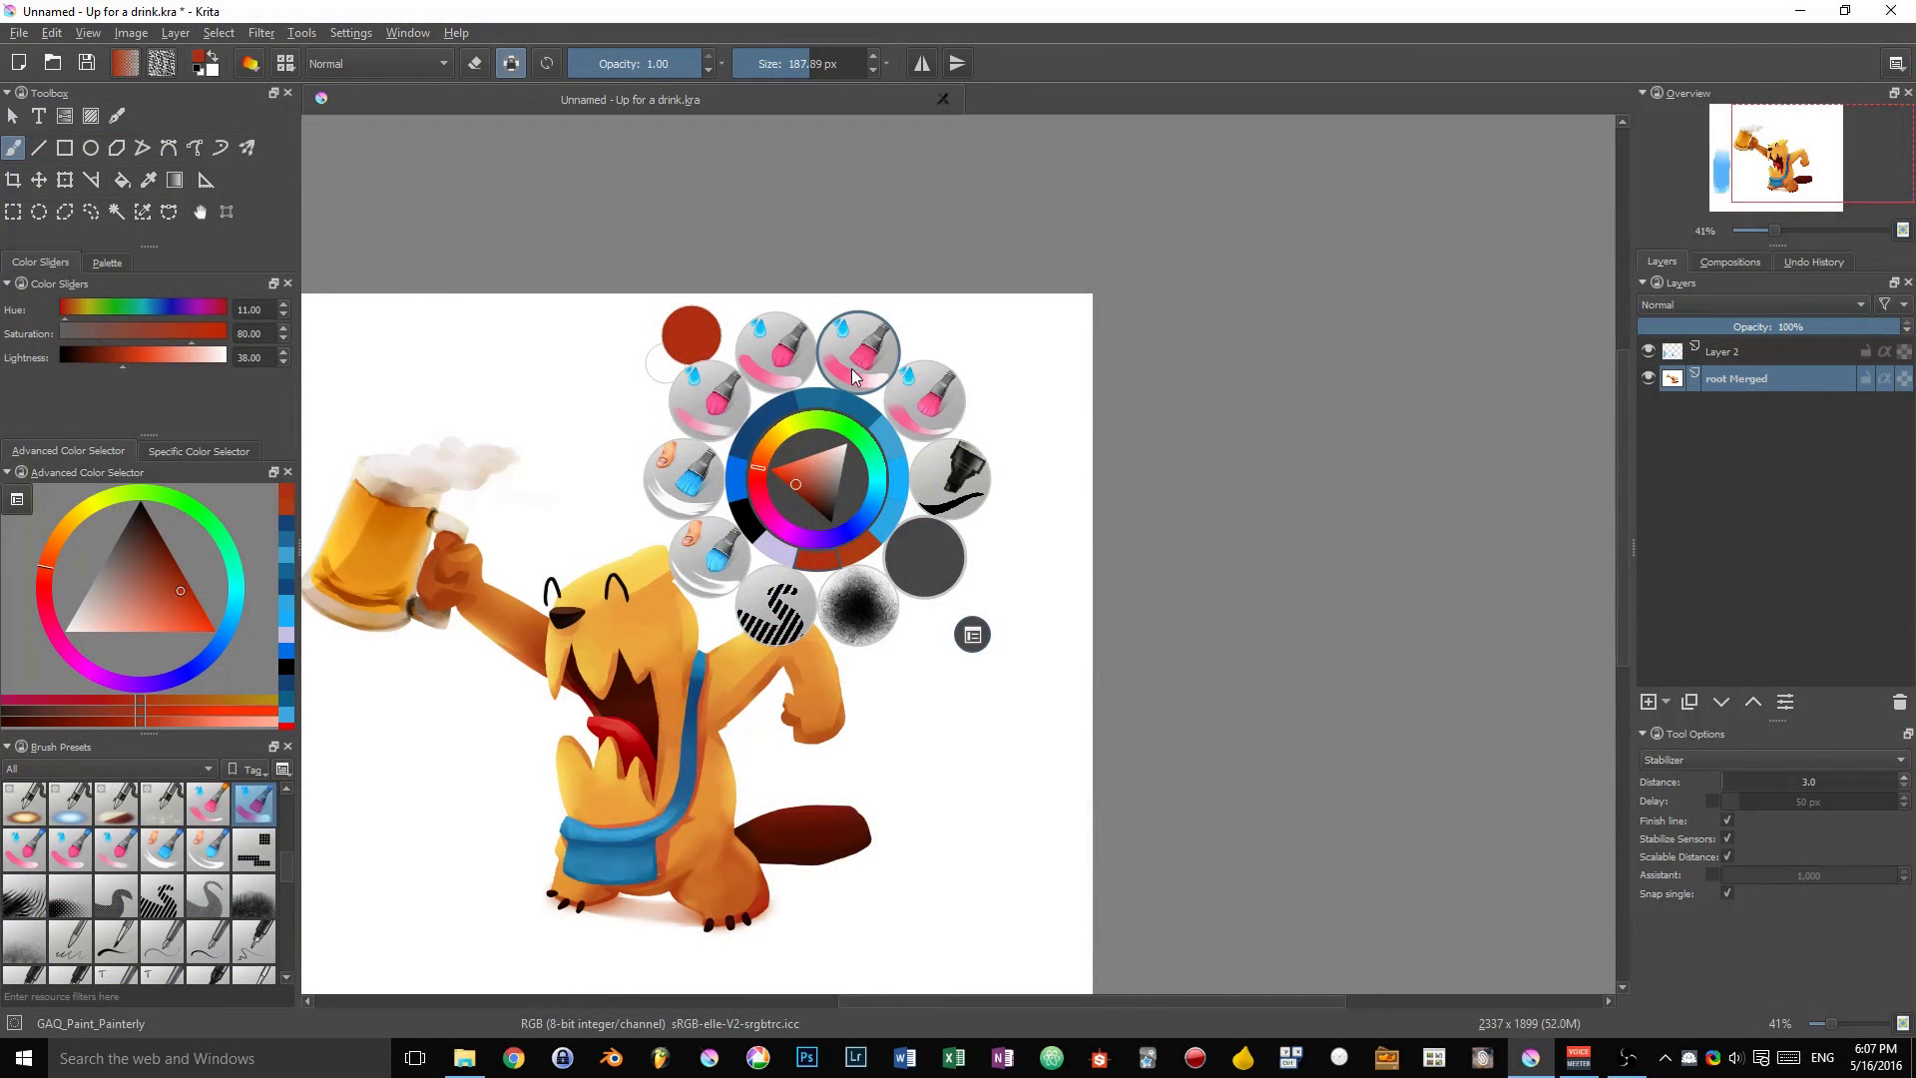
{"action": "left_click", "coordinate": [858, 364]}
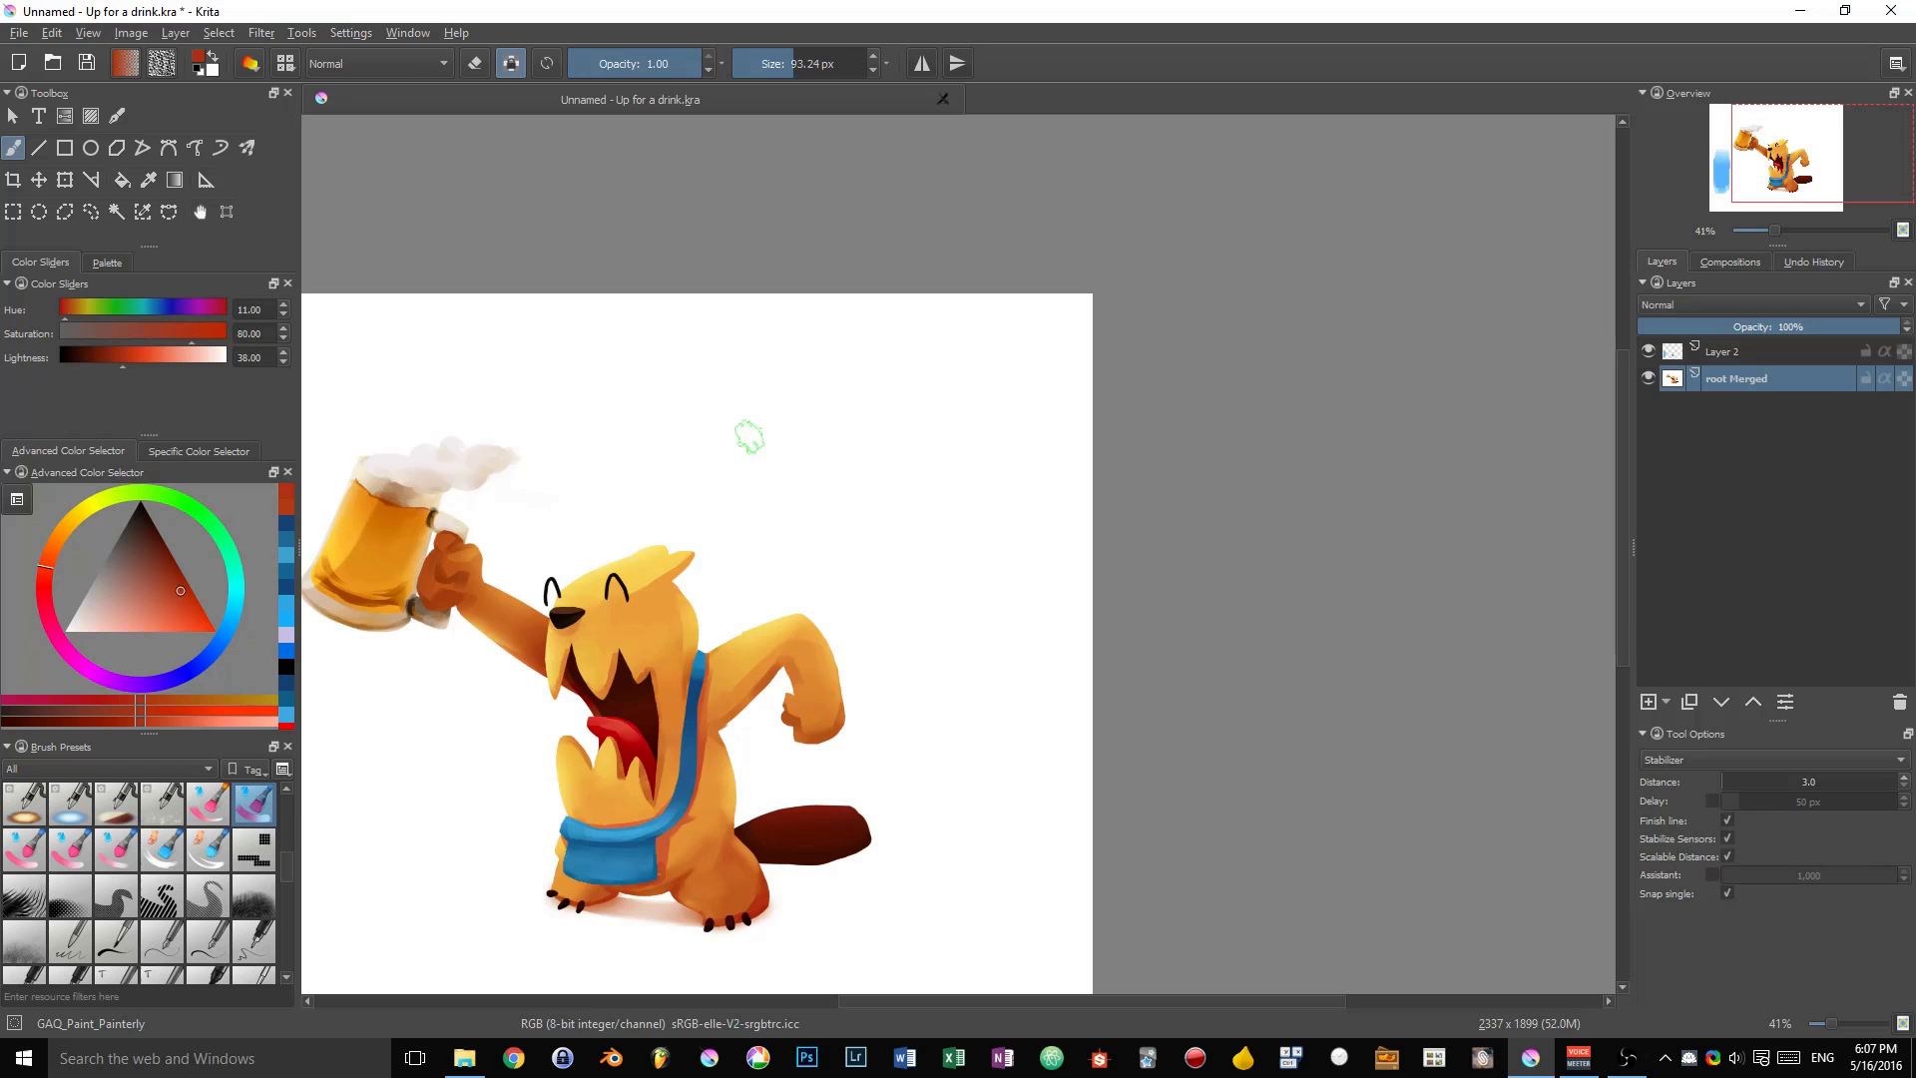
{"action": "mouse_move", "coordinate": [749, 436]}
{"action": "left_mouse_down", "text": "shift"}
{"action": "mouse_move", "coordinate": [860, 436]}
{"action": "mouse_move", "coordinate": [752, 492]}
{"action": "mouse_move", "coordinate": [801, 364]}
{"action": "mouse_move", "coordinate": [835, 355]}
{"action": "mouse_move", "coordinate": [828, 504]}
{"action": "mouse_move", "coordinate": [776, 314]}
{"action": "left_mouse_up", "text": "shift"}
{"action": "left_click_drag", "start_coordinate": [745, 354], "coordinate": [964, 648]}
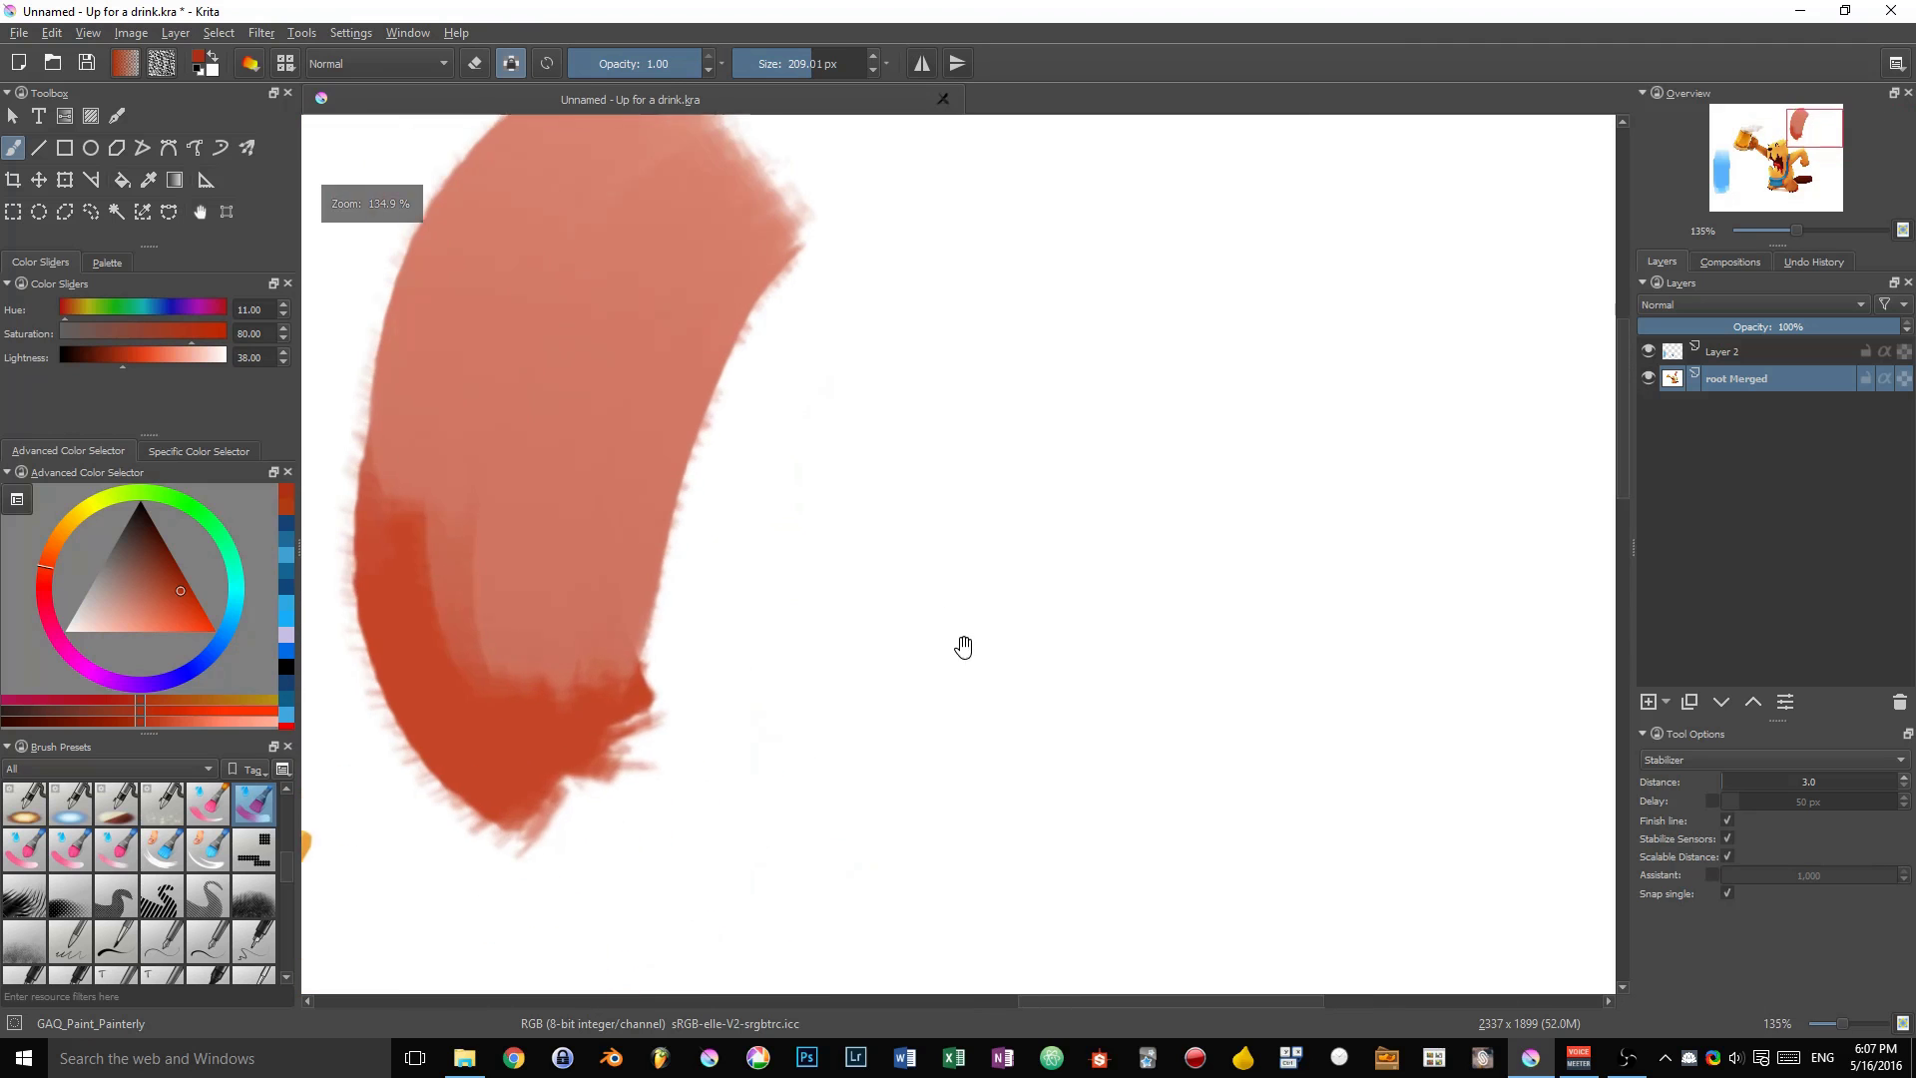
Paint two round red swatches beside the curved stroke, one solid and one lighter, and blend further strokes over the lighter one.
{"action": "mouse_move", "coordinate": [794, 583]}
{"action": "left_mouse_down"}
{"action": "mouse_move", "coordinate": [931, 620]}
{"action": "mouse_move", "coordinate": [1016, 571]}
{"action": "mouse_move", "coordinate": [888, 574]}
{"action": "left_mouse_up"}
{"action": "mouse_move", "coordinate": [1079, 439]}
{"action": "left_mouse_down"}
{"action": "mouse_move", "coordinate": [1164, 449]}
{"action": "mouse_move", "coordinate": [1168, 419]}
{"action": "left_mouse_up"}
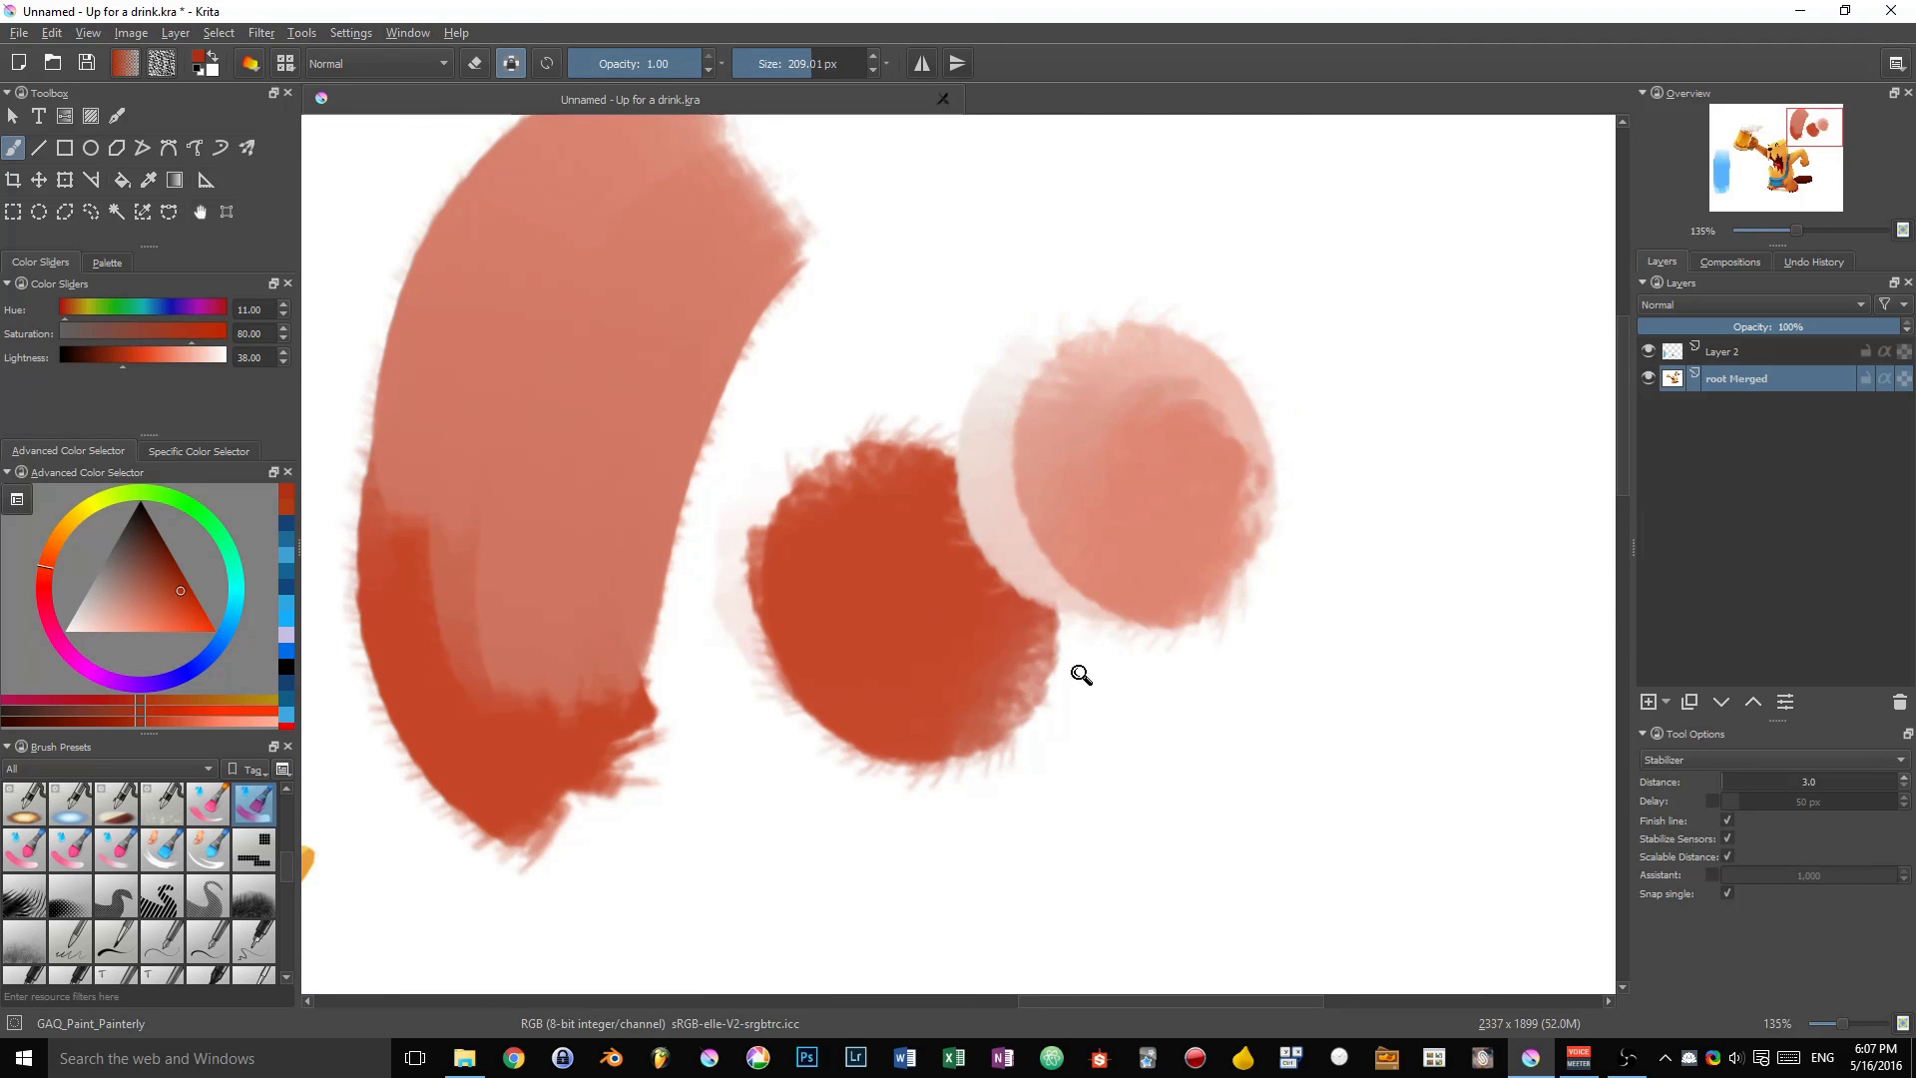
{"action": "left_click_drag", "start_coordinate": [1081, 674], "coordinate": [967, 710], "text": "ctrl"}
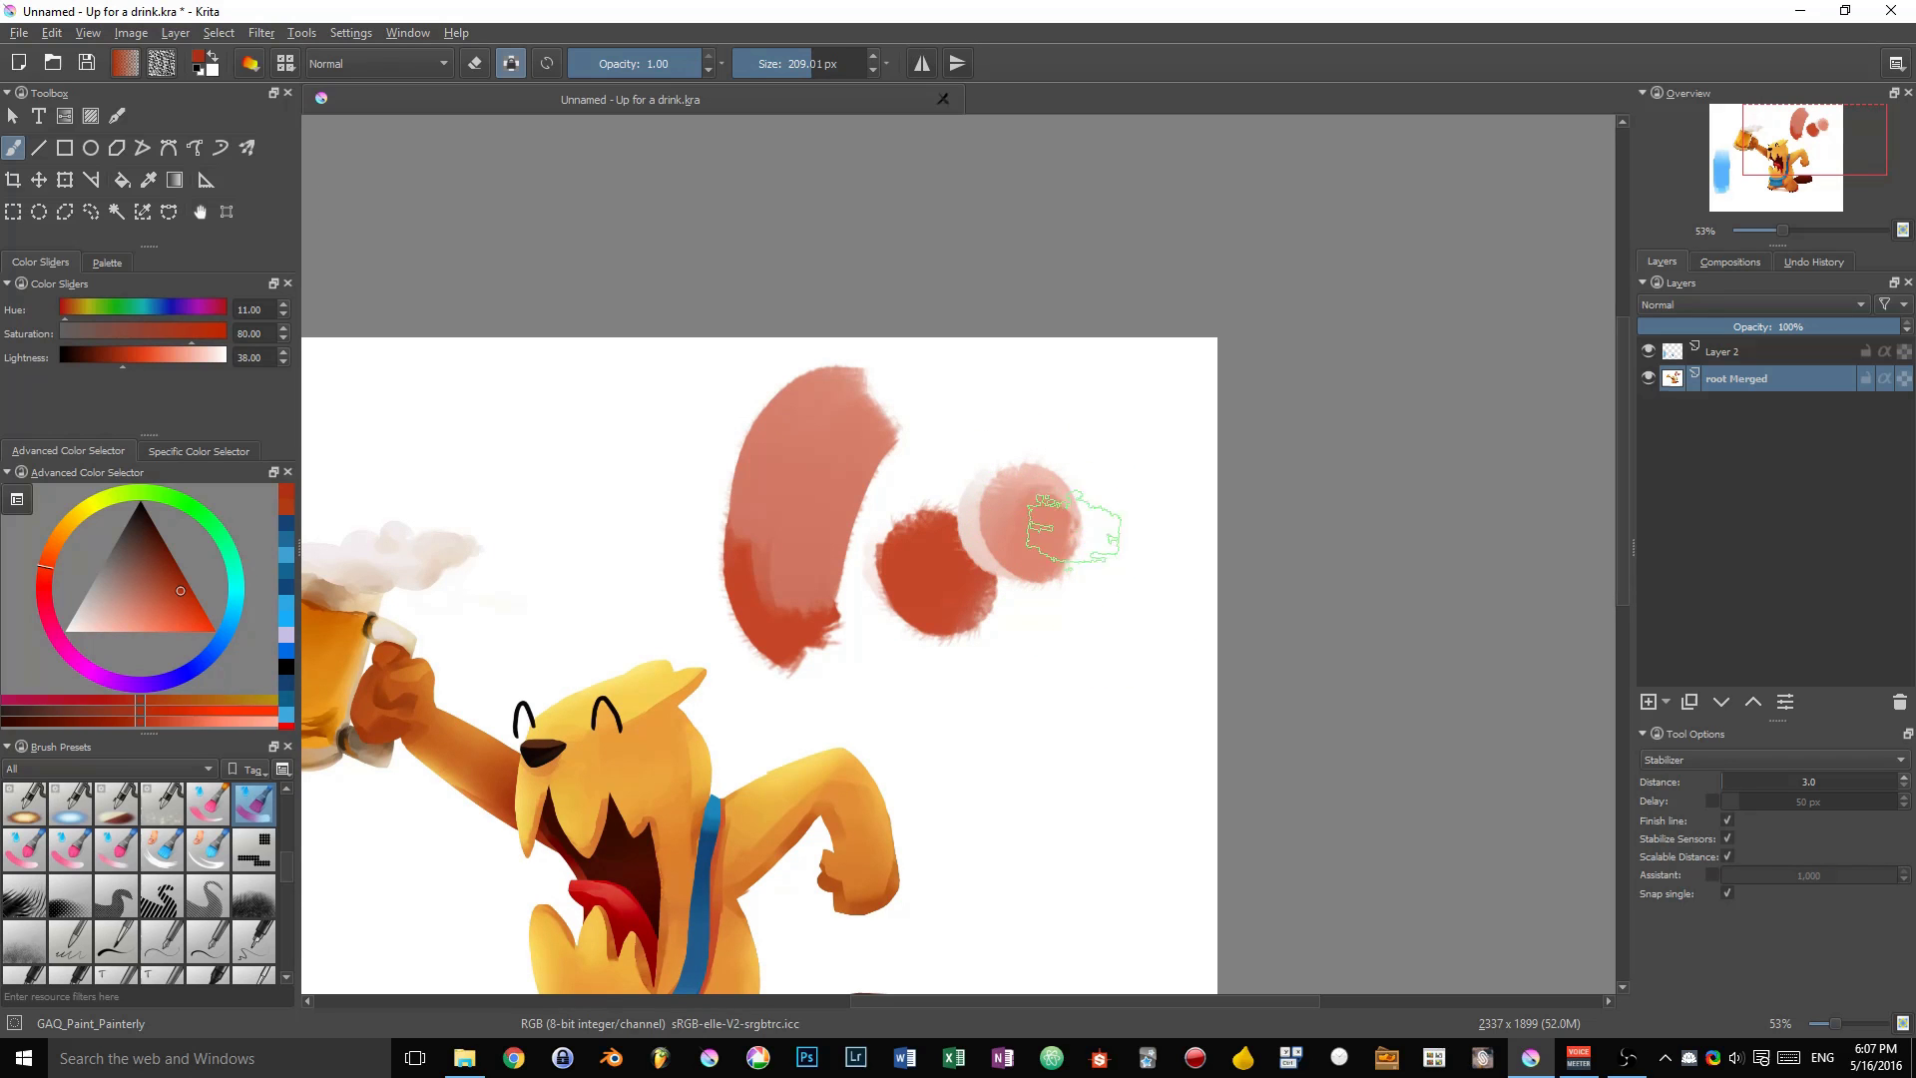
{"action": "mouse_move", "coordinate": [1062, 477]}
{"action": "left_mouse_down"}
{"action": "mouse_move", "coordinate": [1011, 489]}
{"action": "mouse_move", "coordinate": [1054, 617]}
{"action": "left_mouse_up"}
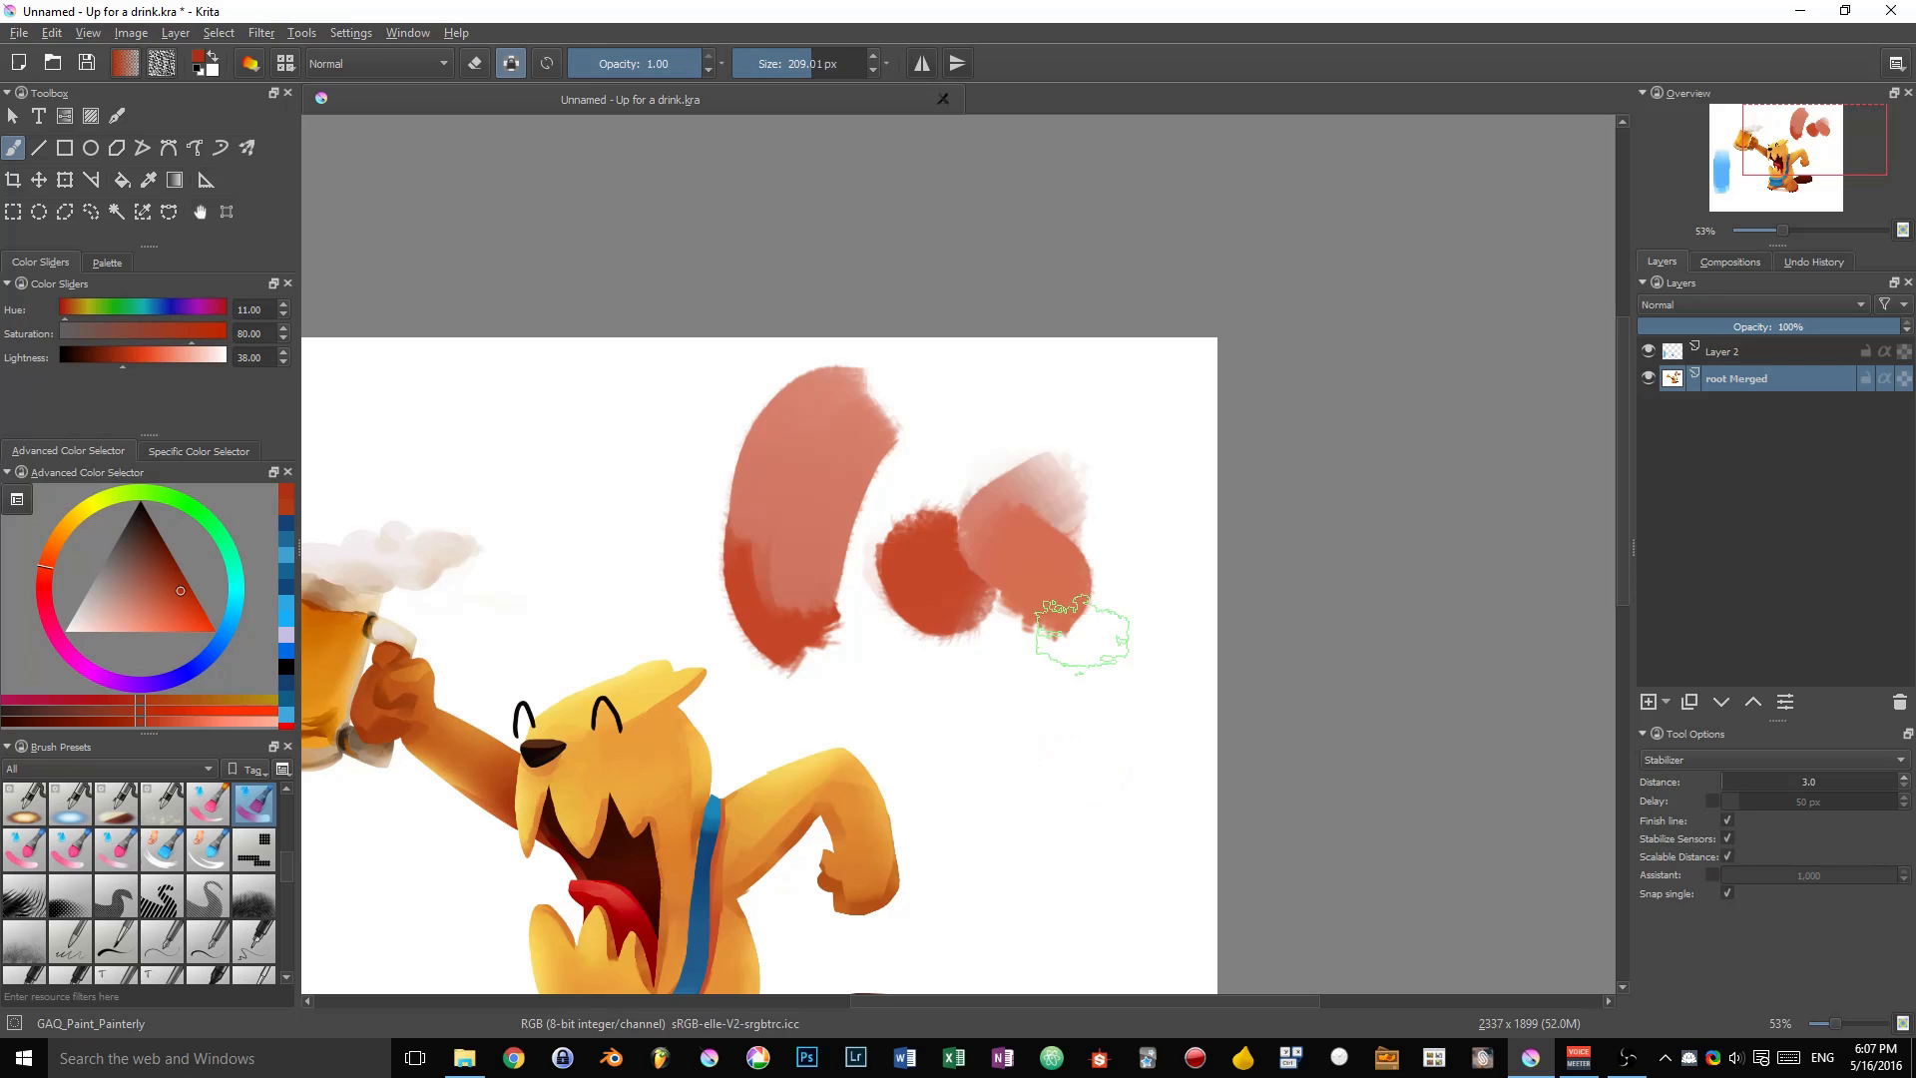
Undo the painterly test strokes and paint a single curved red stroke that fades in at its upper end.
{"action": "key", "text": "ctrl+z"}
{"action": "key", "text": "ctrl+z"}
{"action": "key", "text": "ctrl+z"}
{"action": "key", "text": "ctrl+z"}
{"action": "key", "text": "ctrl+z"}
{"action": "key", "text": "ctrl+z"}
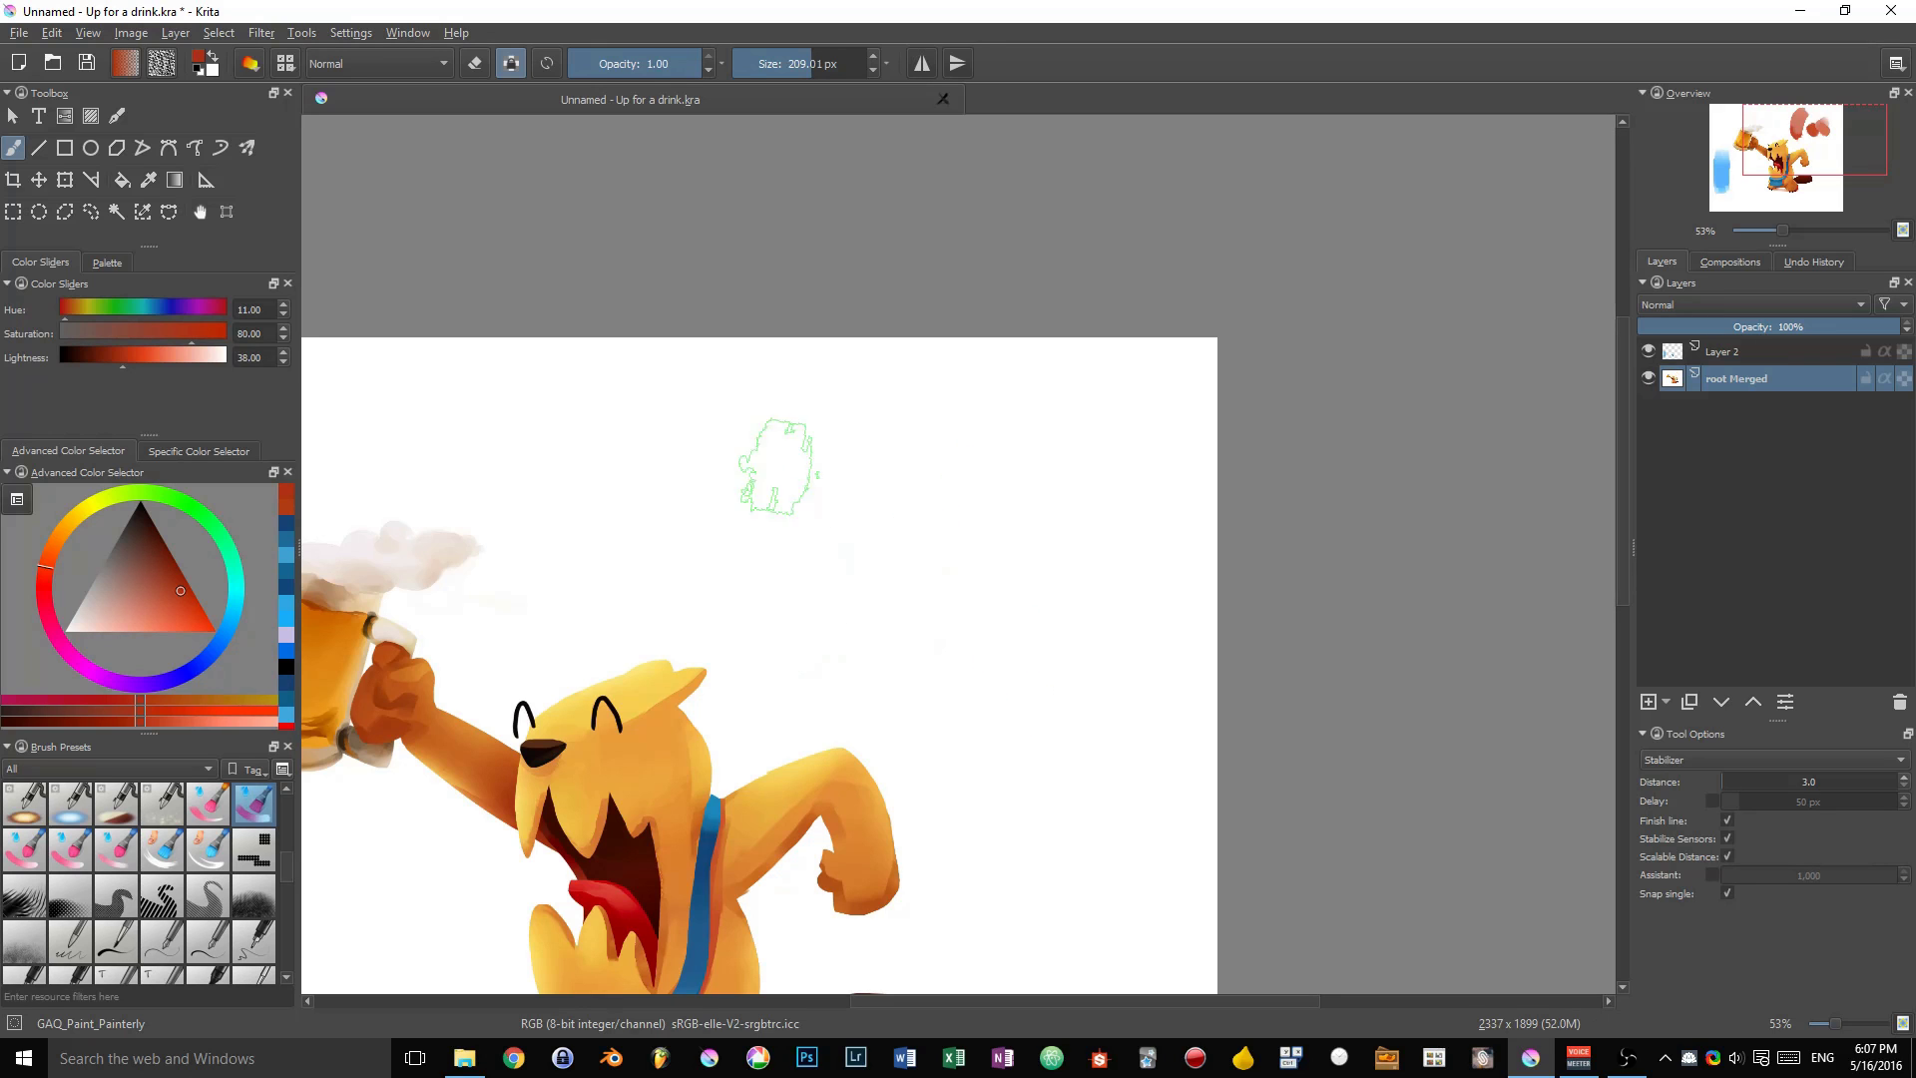
{"action": "left_click_drag", "start_coordinate": [743, 439], "coordinate": [814, 599]}
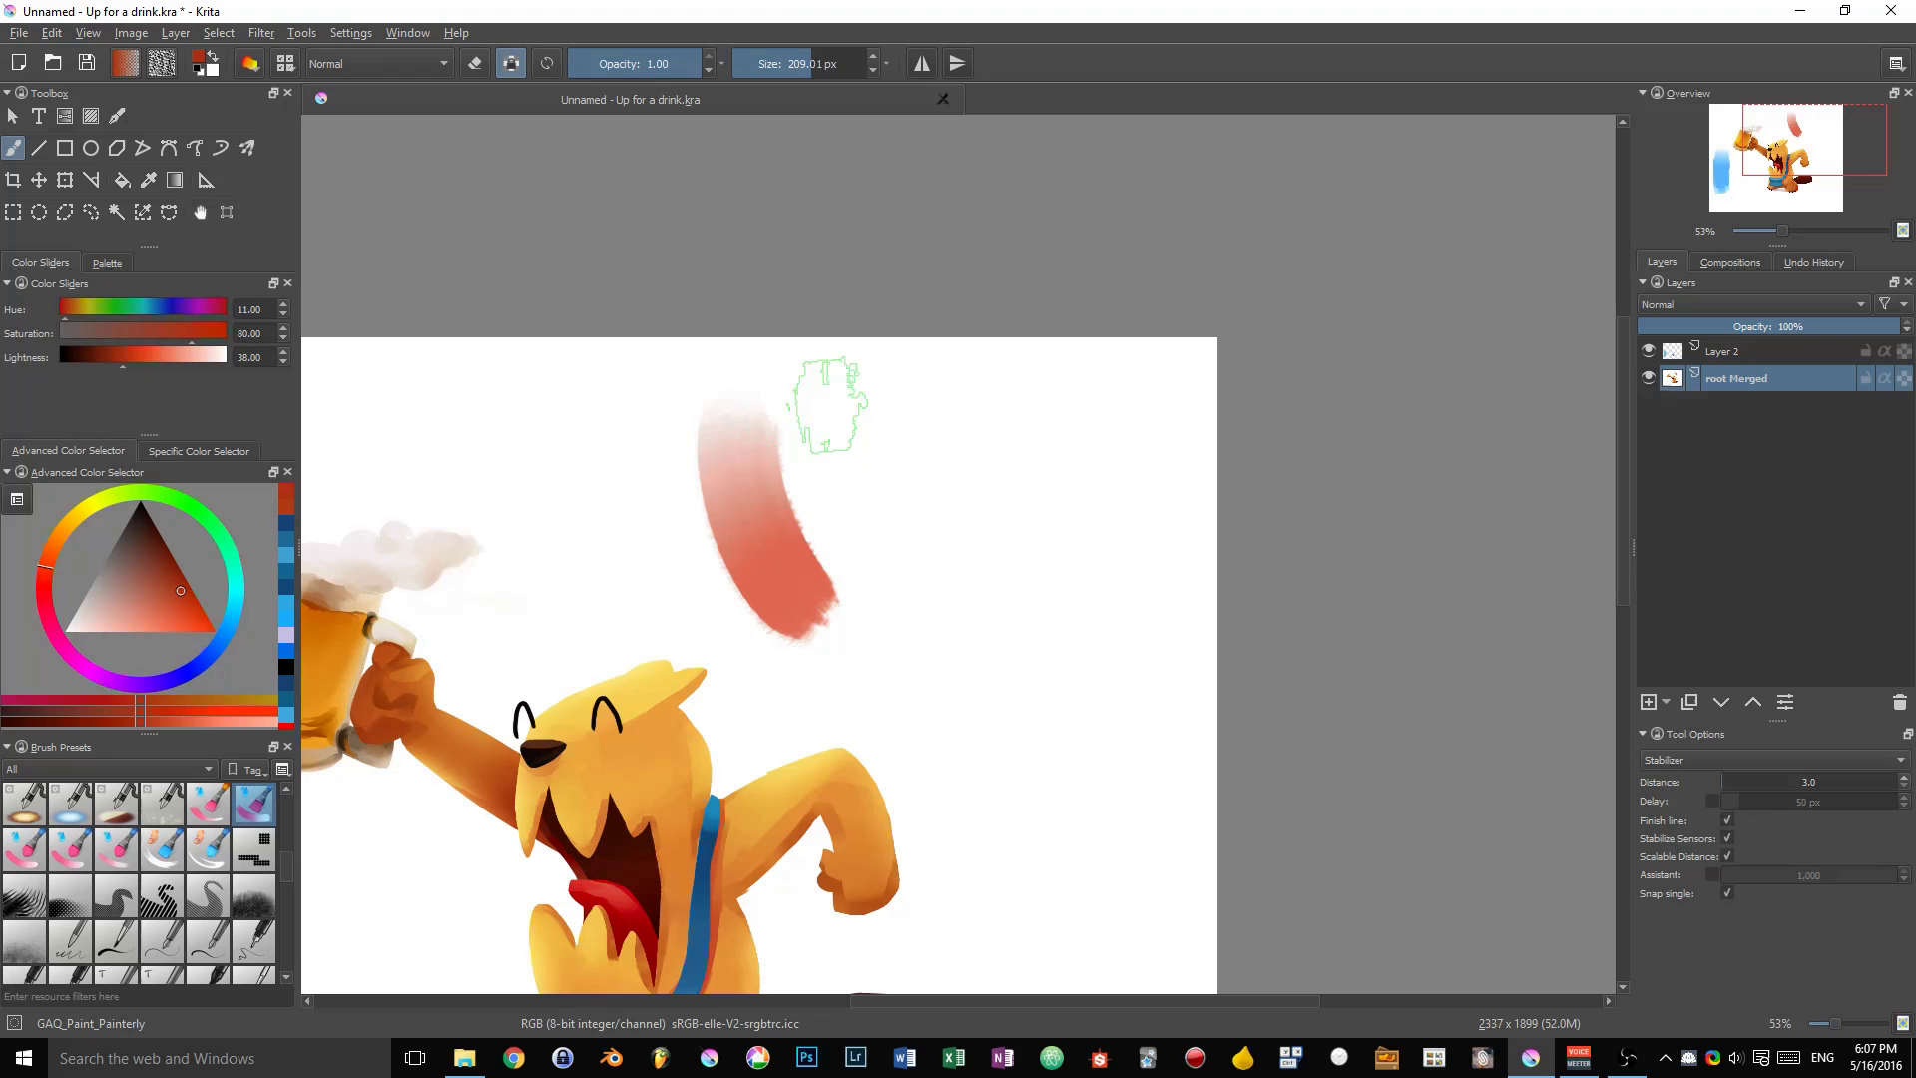
Switch to the GAQ_Paint_Round_Dry brush at 0.80 opacity and about 191 px, and paint a solid red blob and softer blended dabs beside the stroke.
{"action": "right_click", "coordinate": [926, 496]}
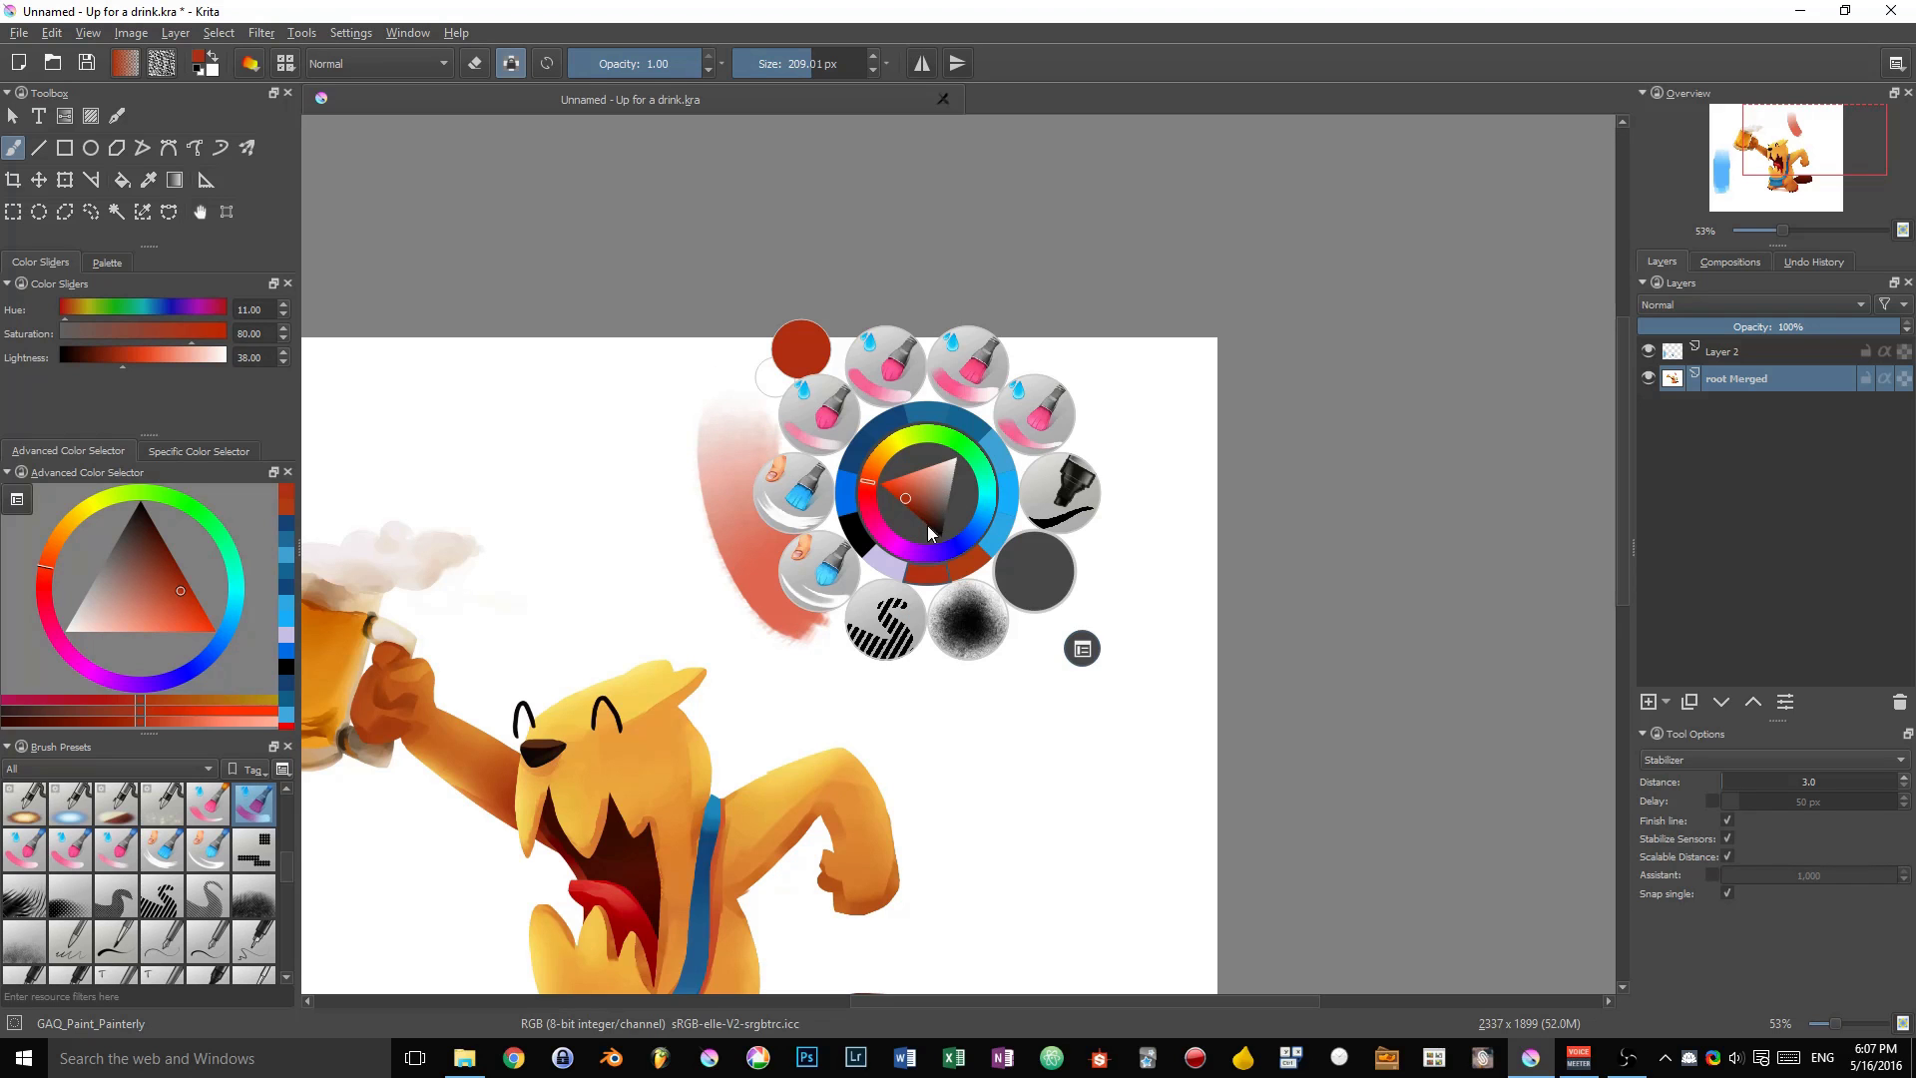
{"action": "left_click", "coordinate": [878, 361]}
{"action": "mouse_move", "coordinate": [904, 465]}
{"action": "left_mouse_down"}
{"action": "mouse_move", "coordinate": [973, 439]}
{"action": "mouse_move", "coordinate": [907, 449]}
{"action": "mouse_move", "coordinate": [957, 505]}
{"action": "left_mouse_up"}
{"action": "mouse_move", "coordinate": [1013, 582]}
{"action": "left_mouse_down"}
{"action": "mouse_move", "coordinate": [1054, 672]}
{"action": "mouse_move", "coordinate": [1037, 530]}
{"action": "mouse_move", "coordinate": [1022, 684]}
{"action": "mouse_move", "coordinate": [1019, 577]}
{"action": "mouse_move", "coordinate": [990, 616]}
{"action": "mouse_move", "coordinate": [1044, 683]}
{"action": "mouse_move", "coordinate": [1023, 621]}
{"action": "left_mouse_up"}
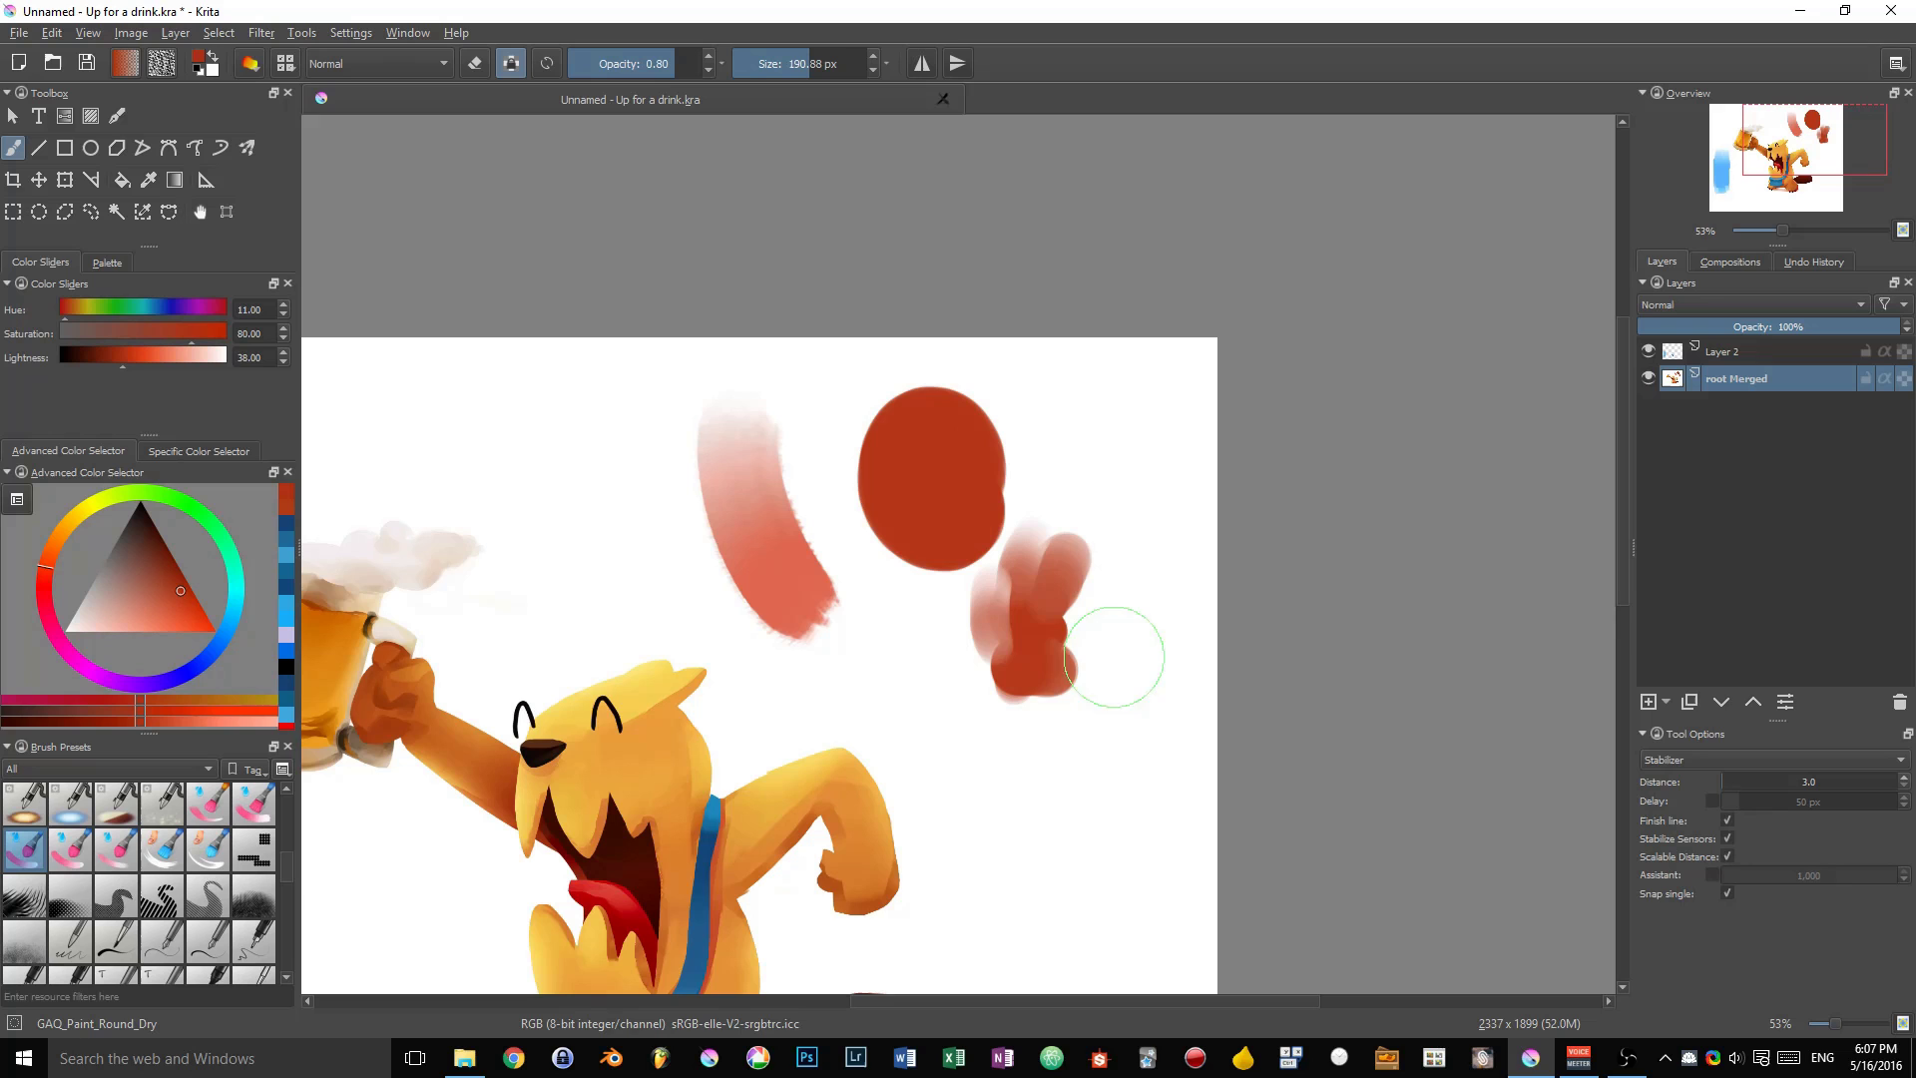
Undo the last softer dabs, enlarge the brush to about 255 px, and paint a large solid red mass joining the two swatches.
{"action": "key", "text": "ctrl+z"}
{"action": "key", "text": "ctrl+z"}
{"action": "key", "text": "ctrl+z"}
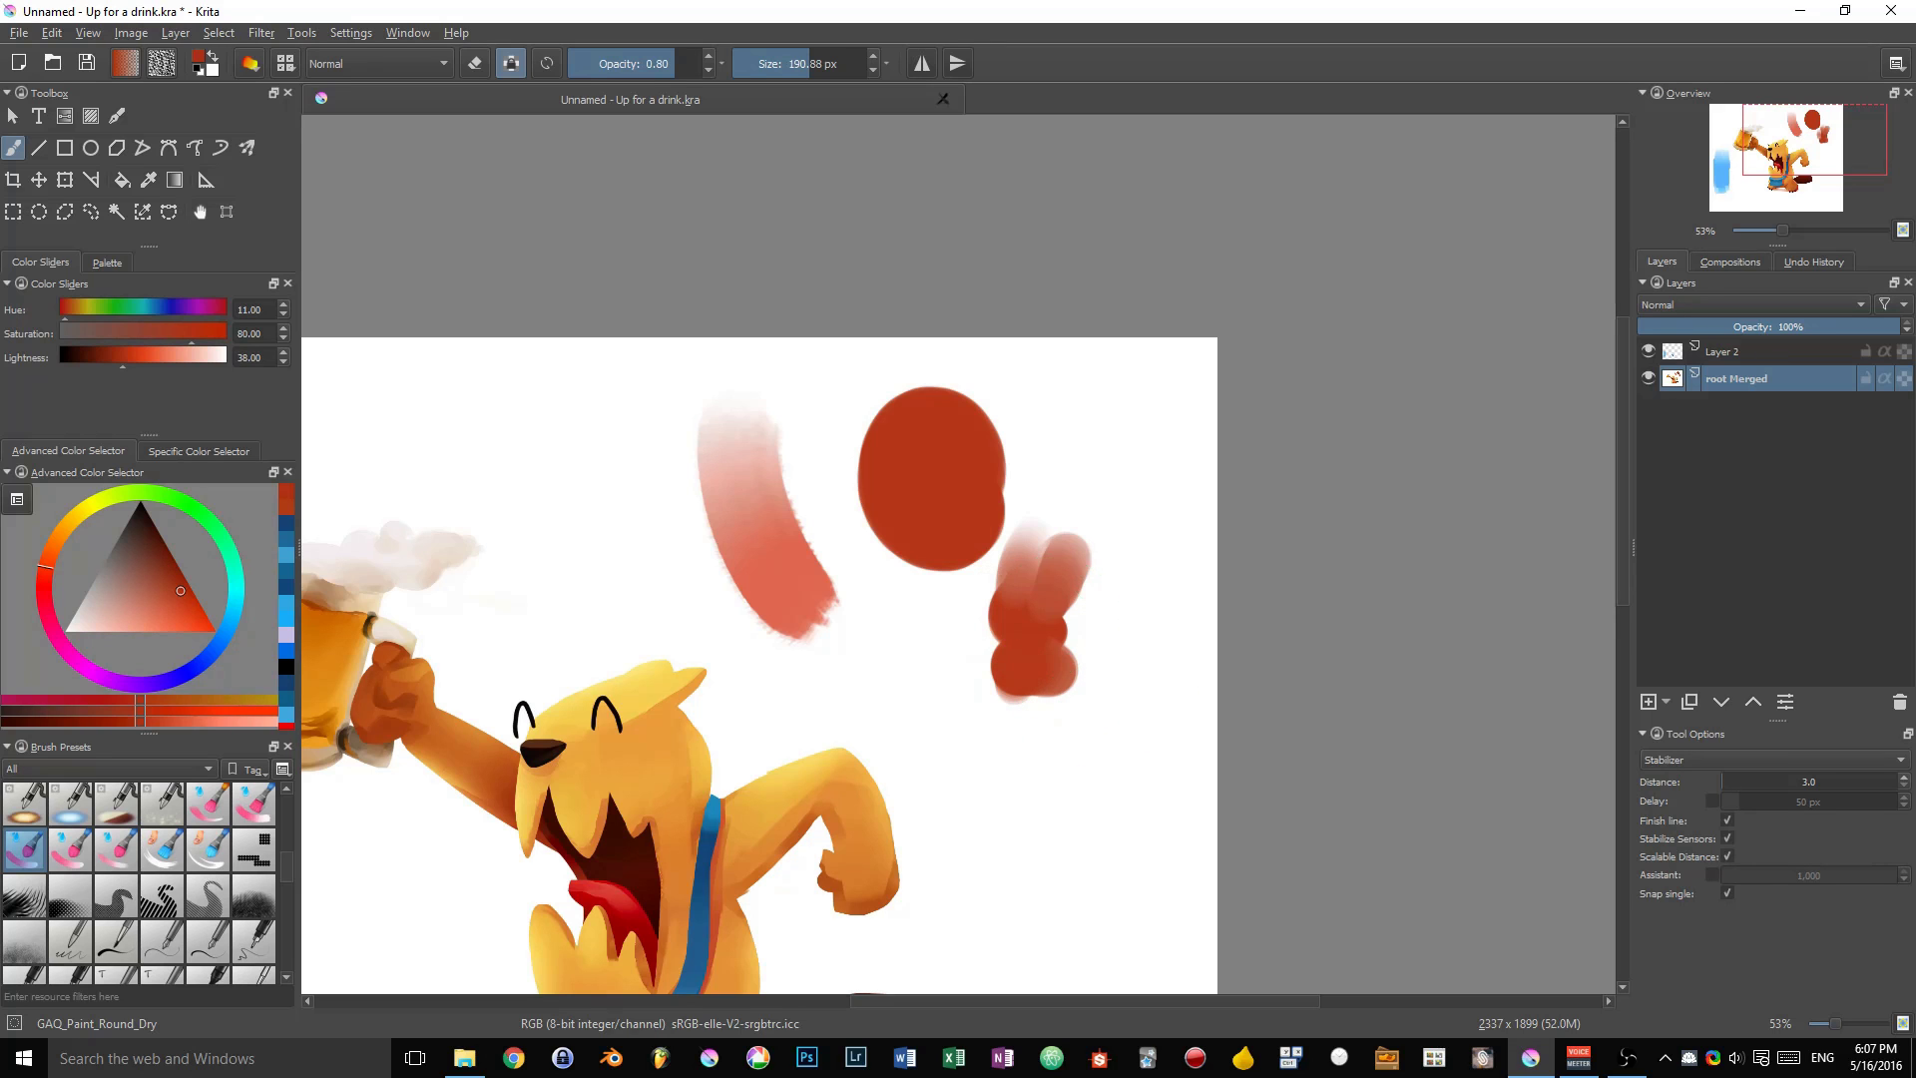
{"action": "mouse_move", "coordinate": [1026, 517]}
{"action": "left_mouse_down", "text": "shift"}
{"action": "mouse_move", "coordinate": [1076, 517]}
{"action": "mouse_move", "coordinate": [975, 633]}
{"action": "mouse_move", "coordinate": [1012, 690]}
{"action": "mouse_move", "coordinate": [1069, 663]}
{"action": "left_mouse_up", "text": "shift"}
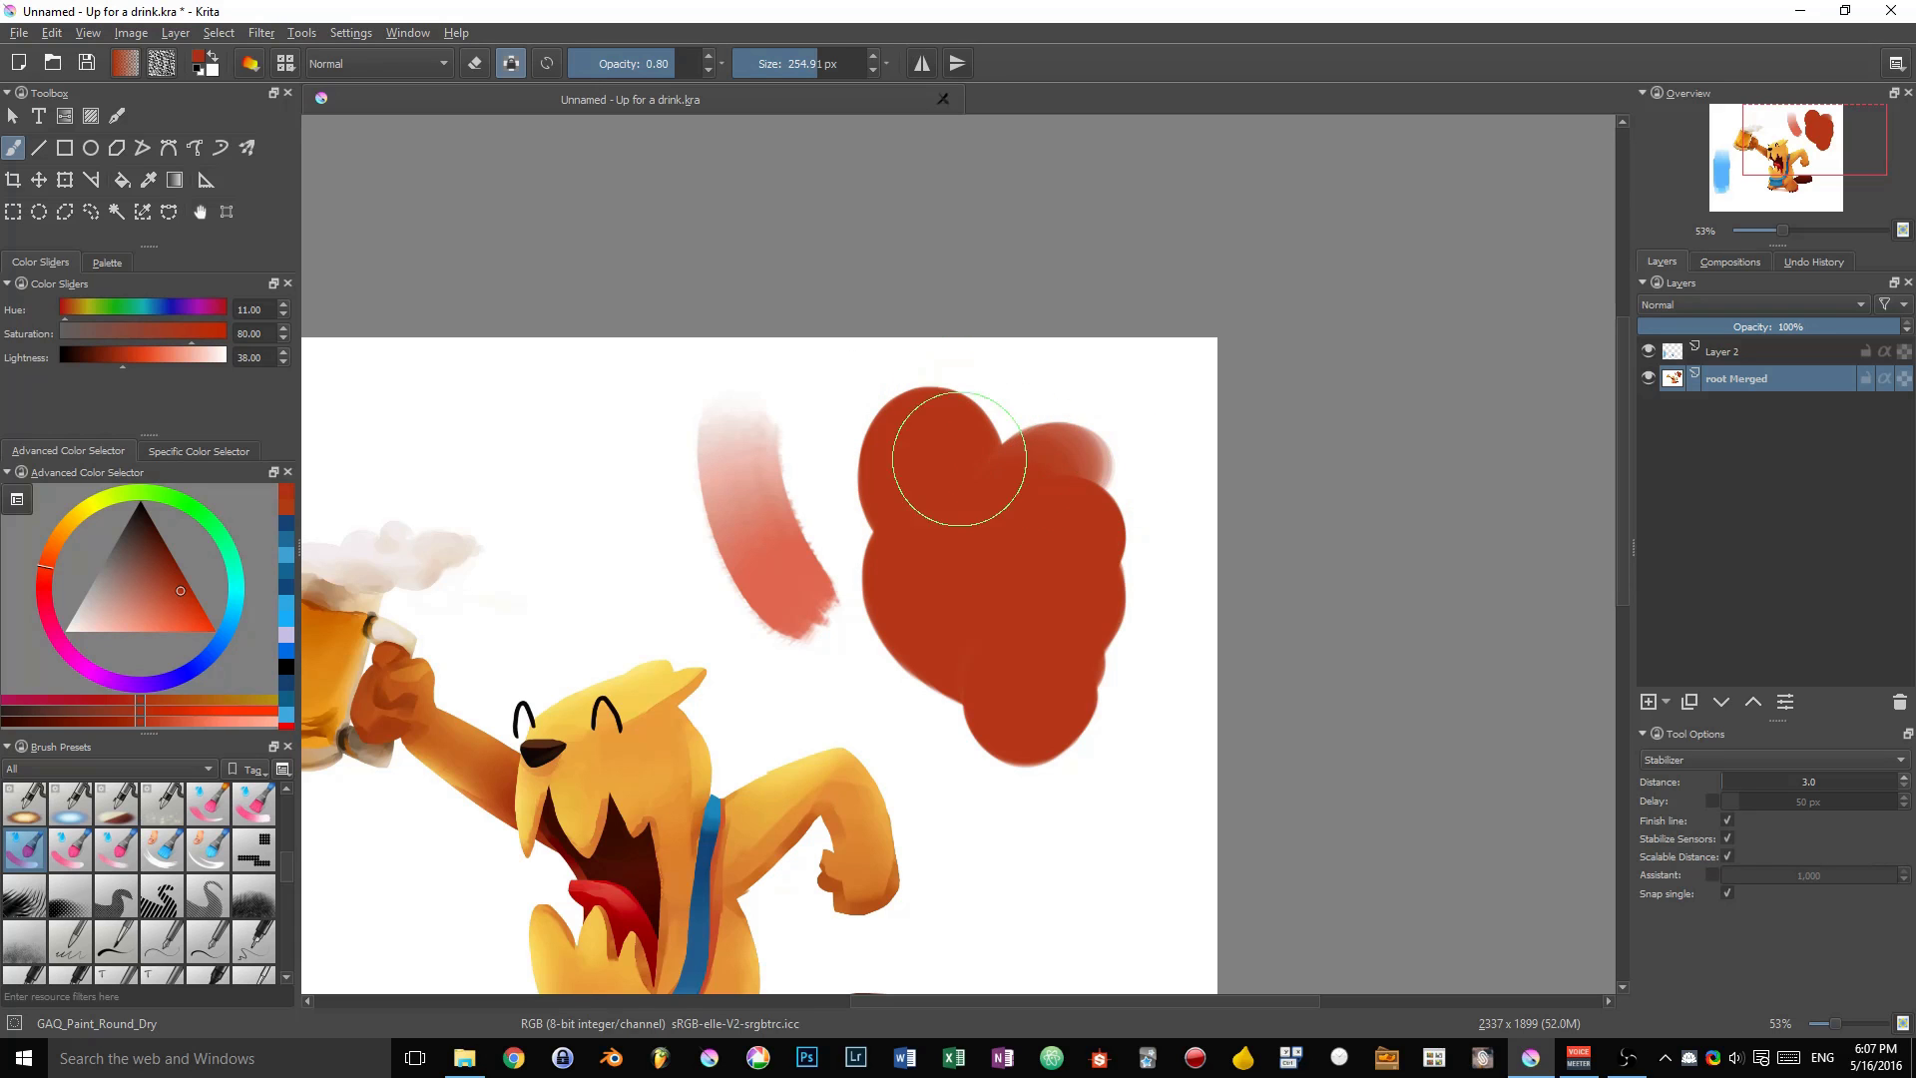
Switch to the GAQ_Paint_Round_Moist brush, enlarge it to about 227 px, blend the red mass's edges, and undo back to the separate swatches.
{"action": "right_click", "coordinate": [1016, 444]}
{"action": "left_click", "coordinate": [938, 391]}
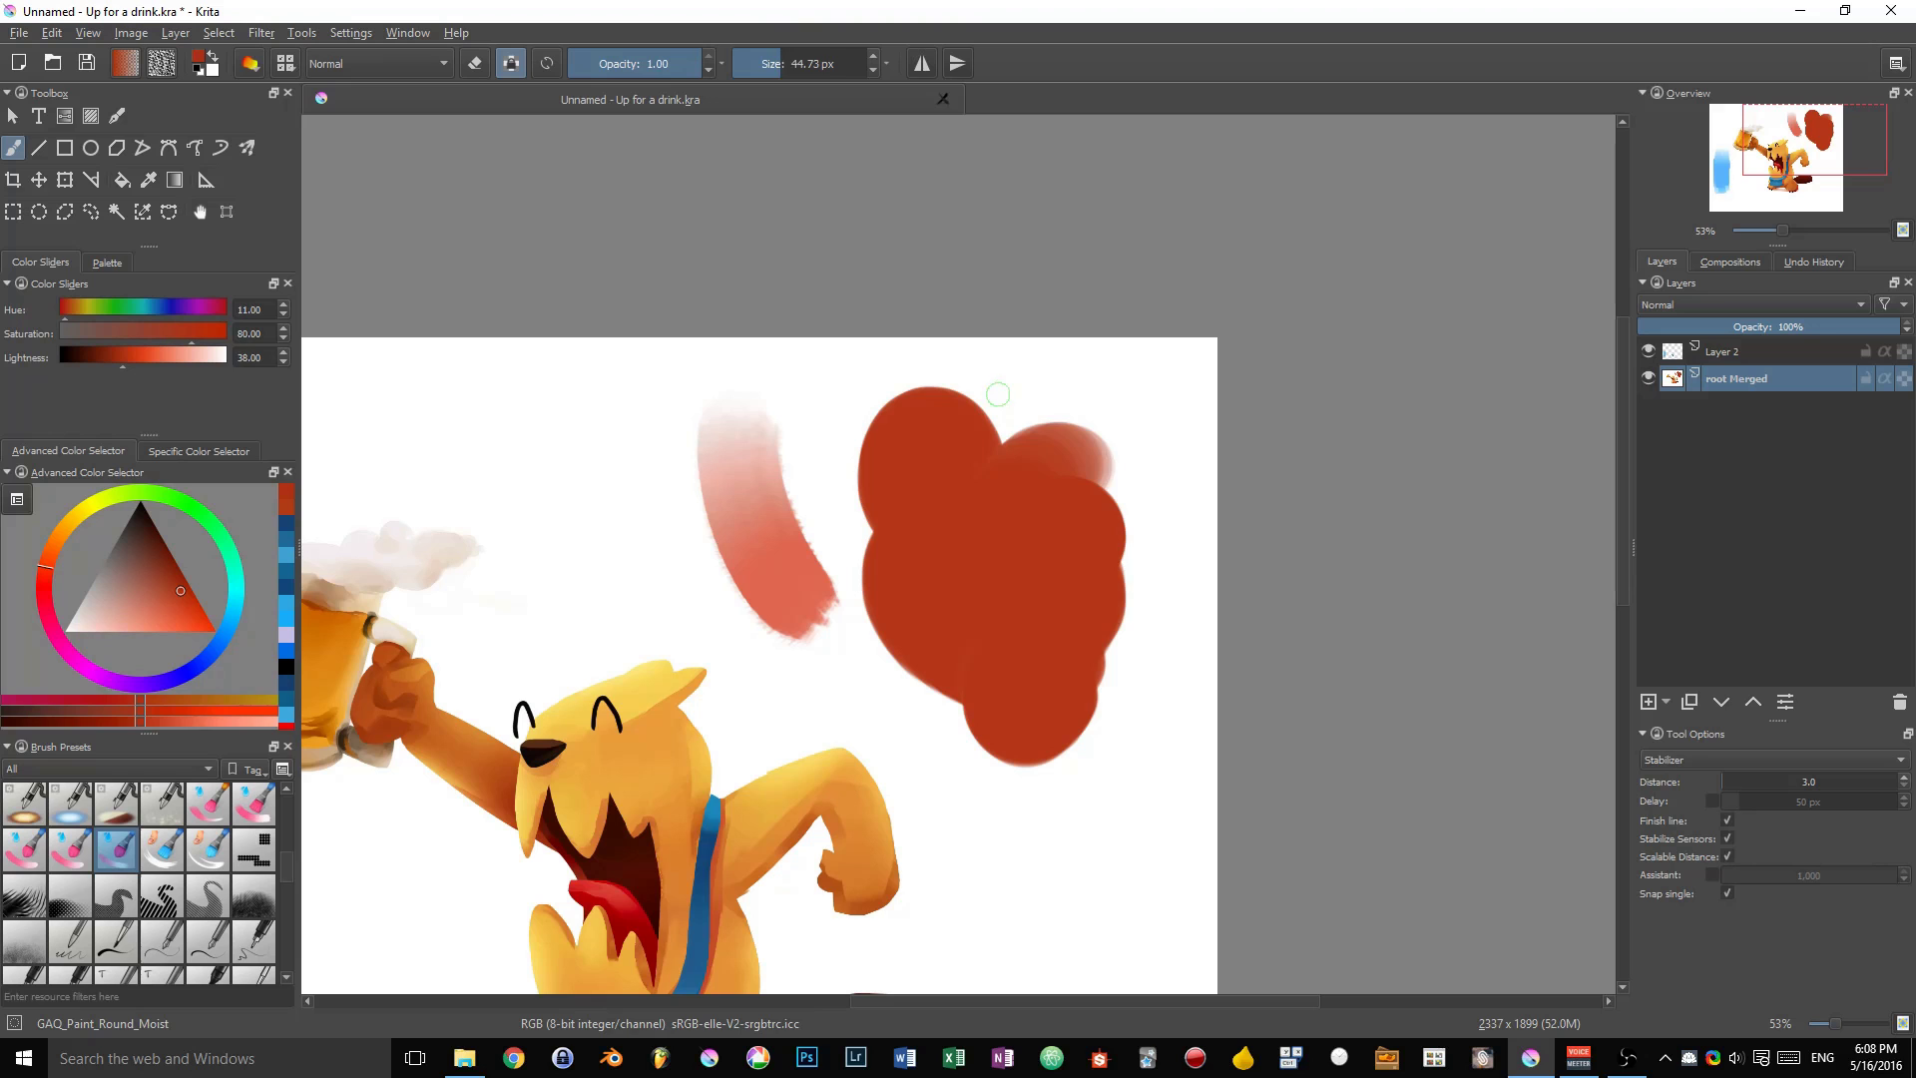
{"action": "mouse_move", "coordinate": [1001, 395]}
{"action": "left_mouse_down", "text": "shift"}
{"action": "mouse_move", "coordinate": [1054, 395]}
{"action": "mouse_move", "coordinate": [1046, 448]}
{"action": "mouse_move", "coordinate": [1092, 468]}
{"action": "left_mouse_up", "text": "shift"}
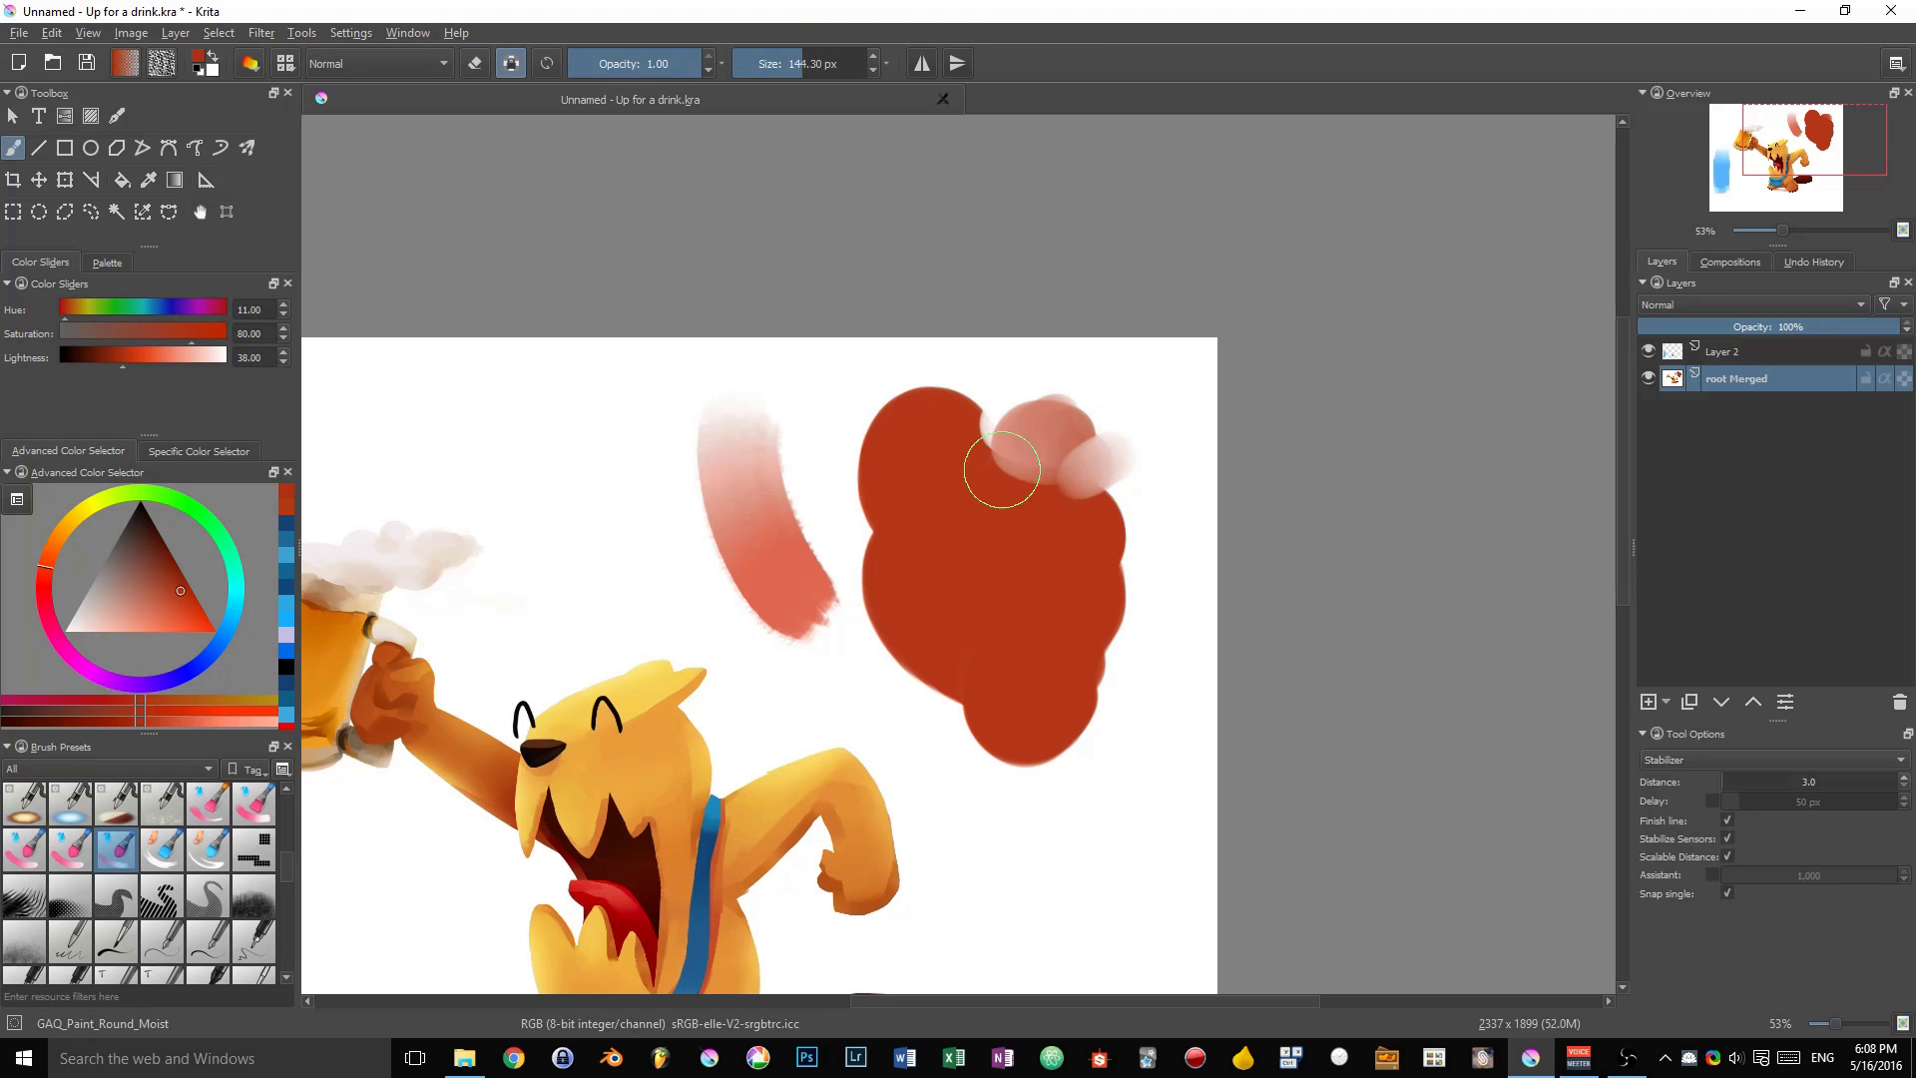
{"action": "mouse_move", "coordinate": [929, 409]}
{"action": "left_mouse_down", "text": "shift"}
{"action": "mouse_move", "coordinate": [972, 409]}
{"action": "mouse_move", "coordinate": [941, 469]}
{"action": "left_mouse_up", "text": "shift"}
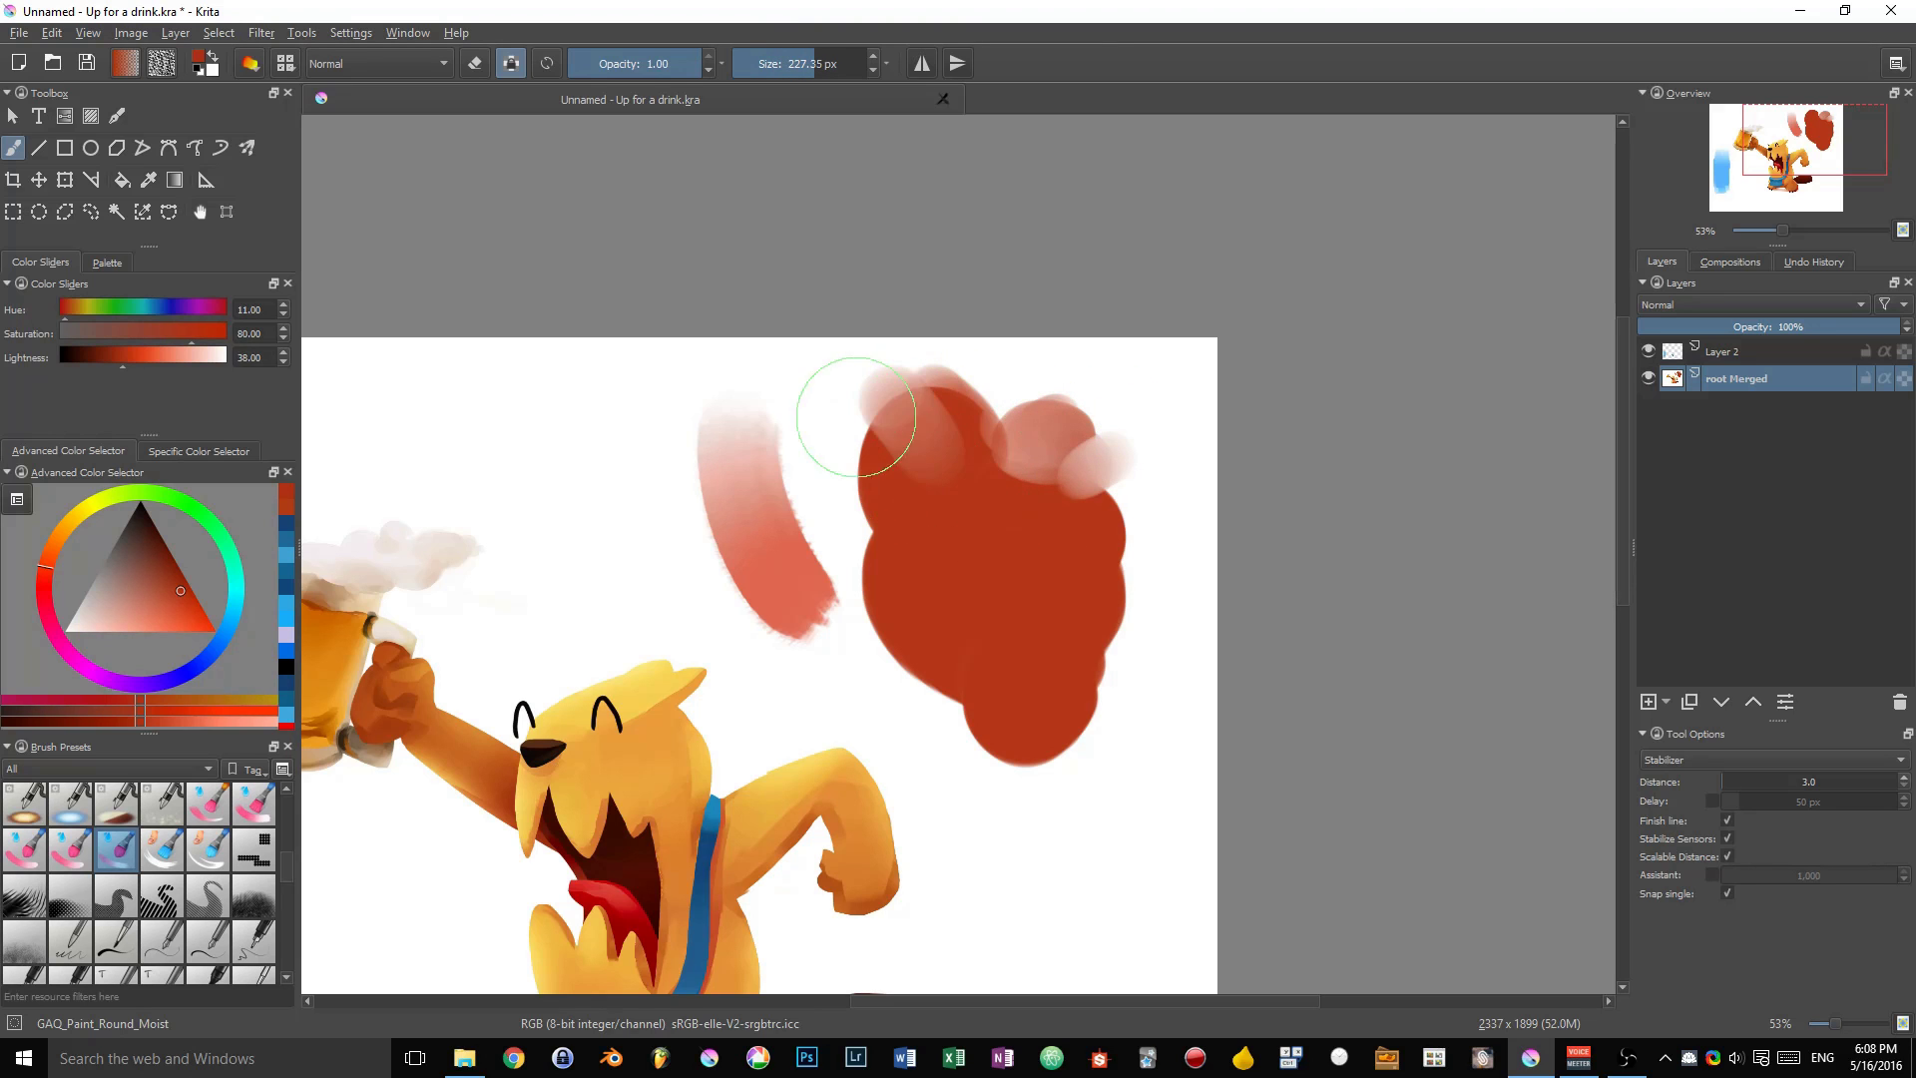
{"action": "mouse_move", "coordinate": [855, 417]}
{"action": "left_mouse_down"}
{"action": "mouse_move", "coordinate": [903, 519]}
{"action": "mouse_move", "coordinate": [886, 444]}
{"action": "mouse_move", "coordinate": [908, 443]}
{"action": "mouse_move", "coordinate": [907, 510]}
{"action": "mouse_move", "coordinate": [953, 433]}
{"action": "mouse_move", "coordinate": [983, 505]}
{"action": "mouse_move", "coordinate": [883, 479]}
{"action": "mouse_move", "coordinate": [929, 628]}
{"action": "mouse_move", "coordinate": [919, 492]}
{"action": "mouse_move", "coordinate": [1058, 572]}
{"action": "mouse_move", "coordinate": [902, 508]}
{"action": "mouse_move", "coordinate": [998, 579]}
{"action": "mouse_move", "coordinate": [901, 463]}
{"action": "mouse_move", "coordinate": [987, 493]}
{"action": "mouse_move", "coordinate": [1016, 764]}
{"action": "left_mouse_up"}
{"action": "key", "text": "ctrl+z"}
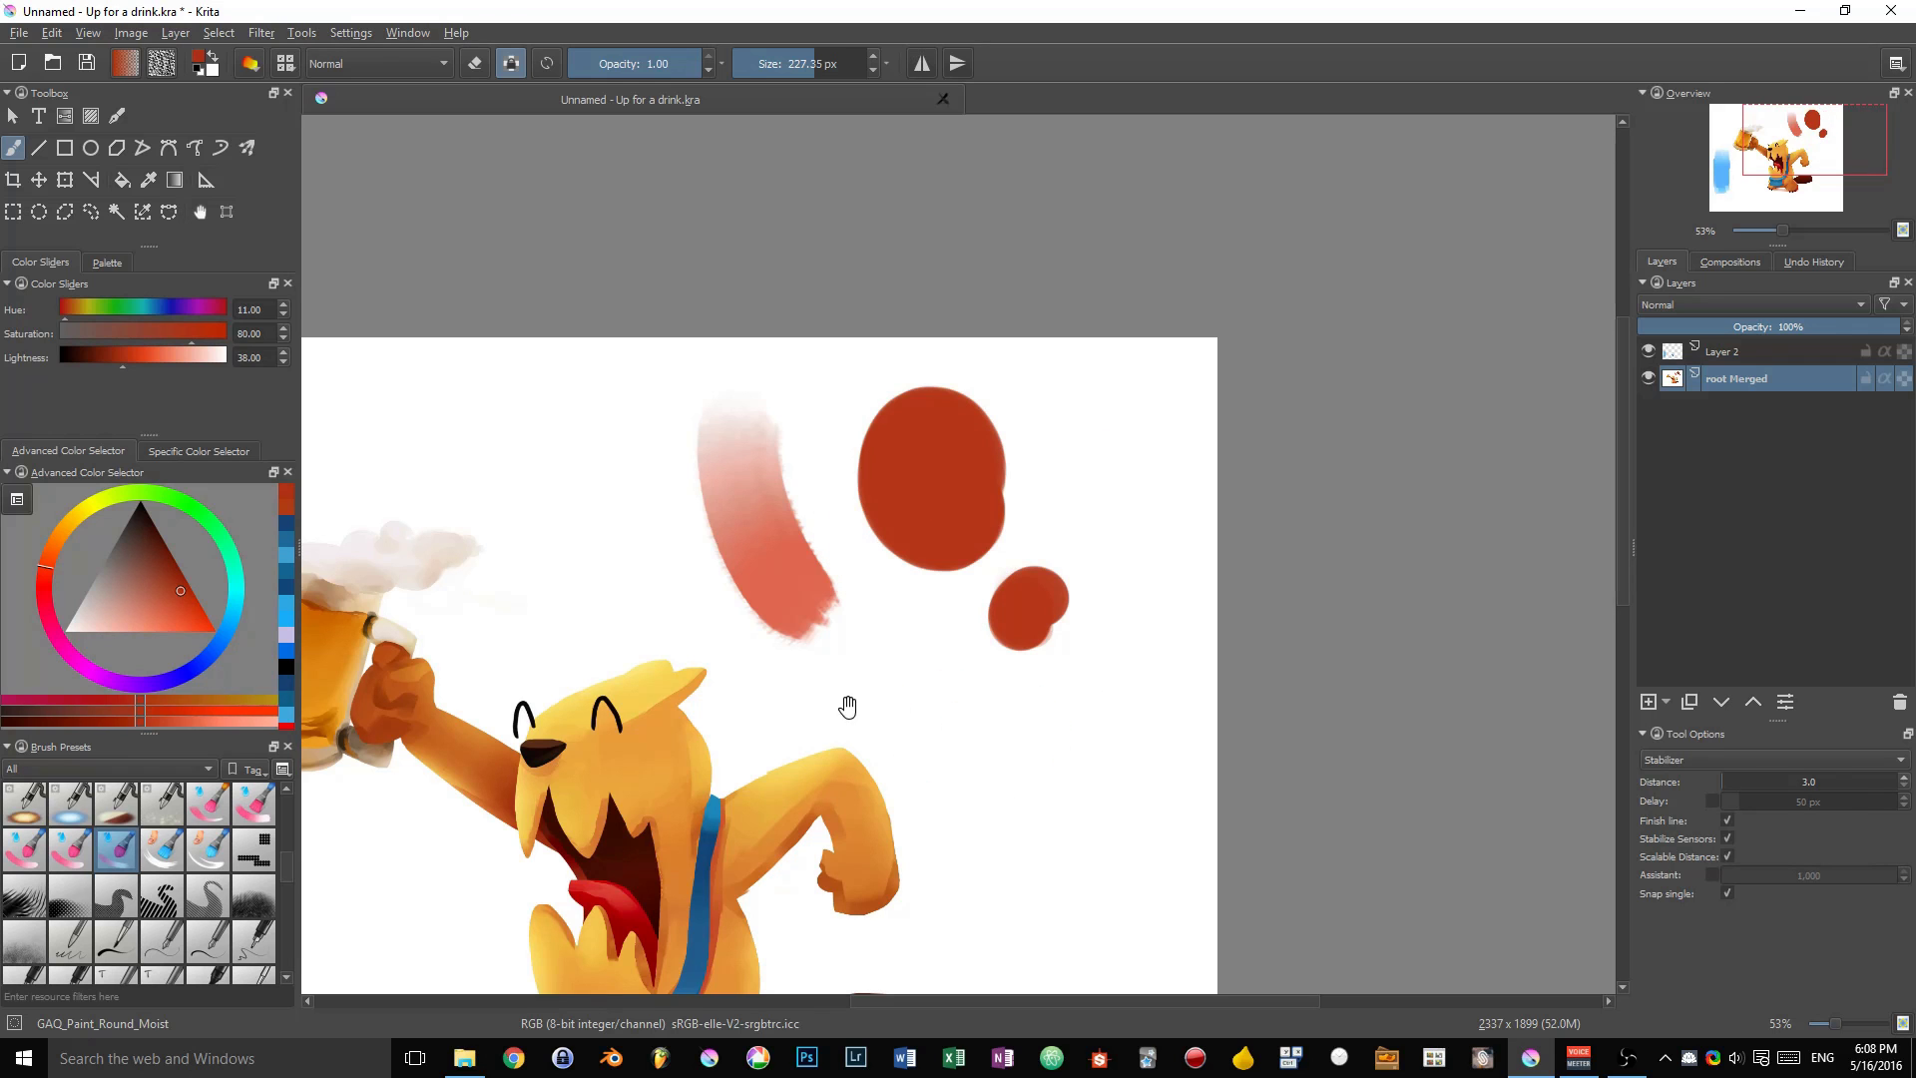
Bring the whole character into view and open the pop-up palette of brush presets over the canvas.
{"action": "mouse_move", "coordinate": [848, 705]}
{"action": "left_mouse_down"}
{"action": "mouse_move", "coordinate": [1182, 331]}
{"action": "mouse_move", "coordinate": [1124, 446]}
{"action": "mouse_move", "coordinate": [1038, 220]}
{"action": "mouse_move", "coordinate": [1108, 389]}
{"action": "left_mouse_up"}
{"action": "right_click", "coordinate": [1051, 549]}
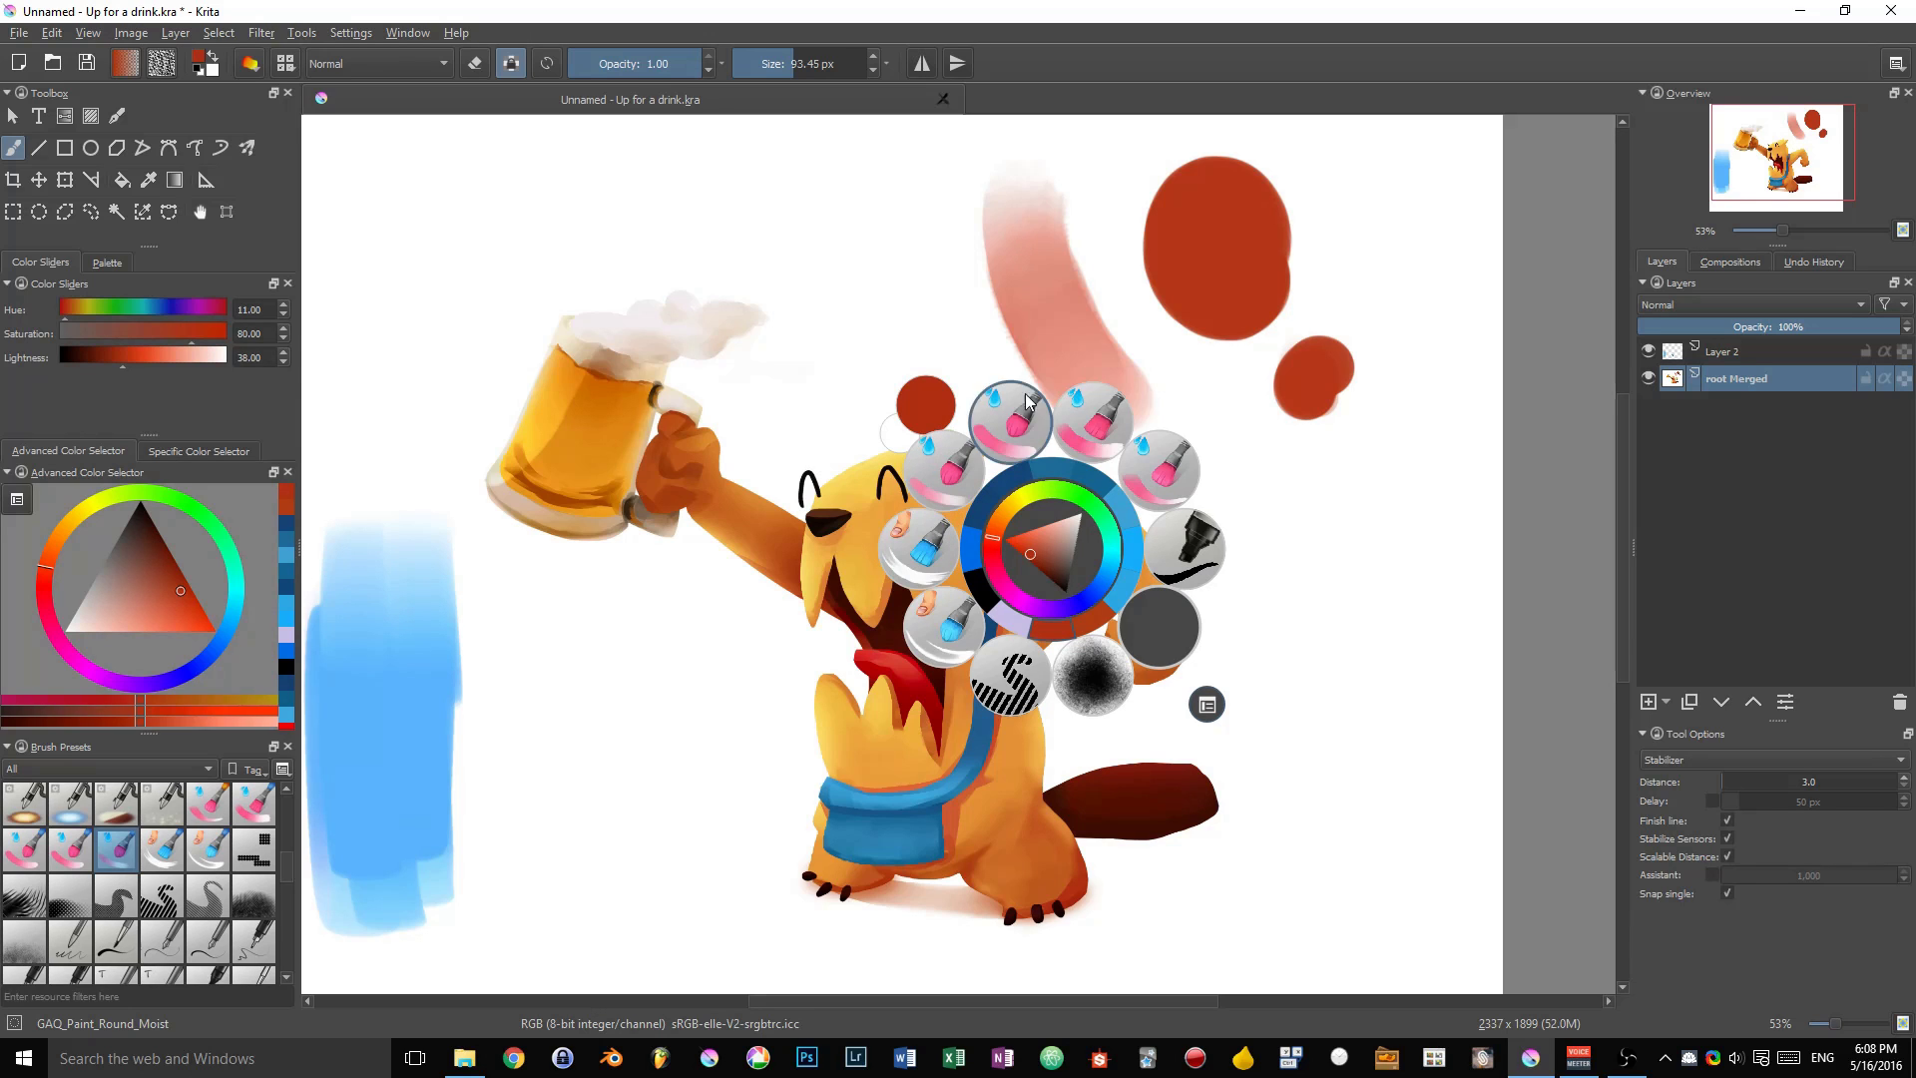
{"action": "left_click", "coordinate": [927, 759]}
{"action": "right_click", "coordinate": [1319, 547]}
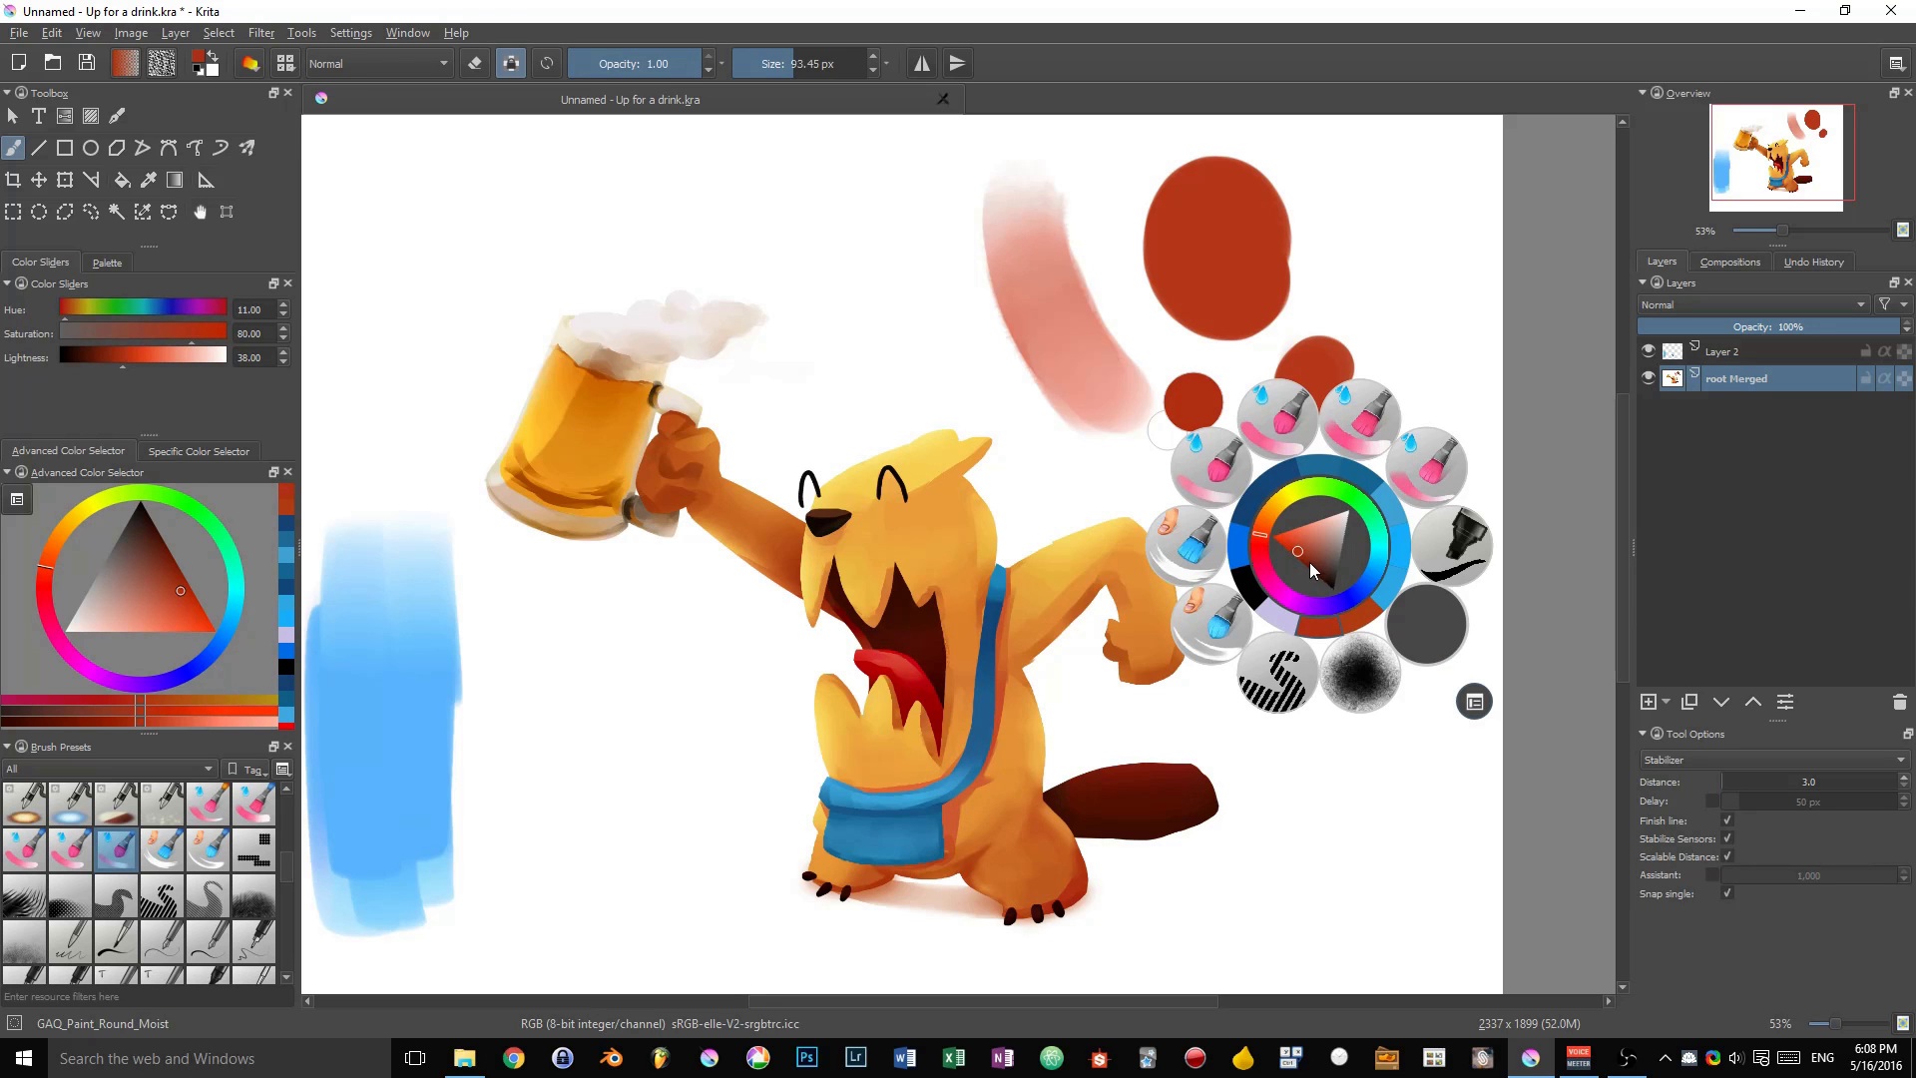